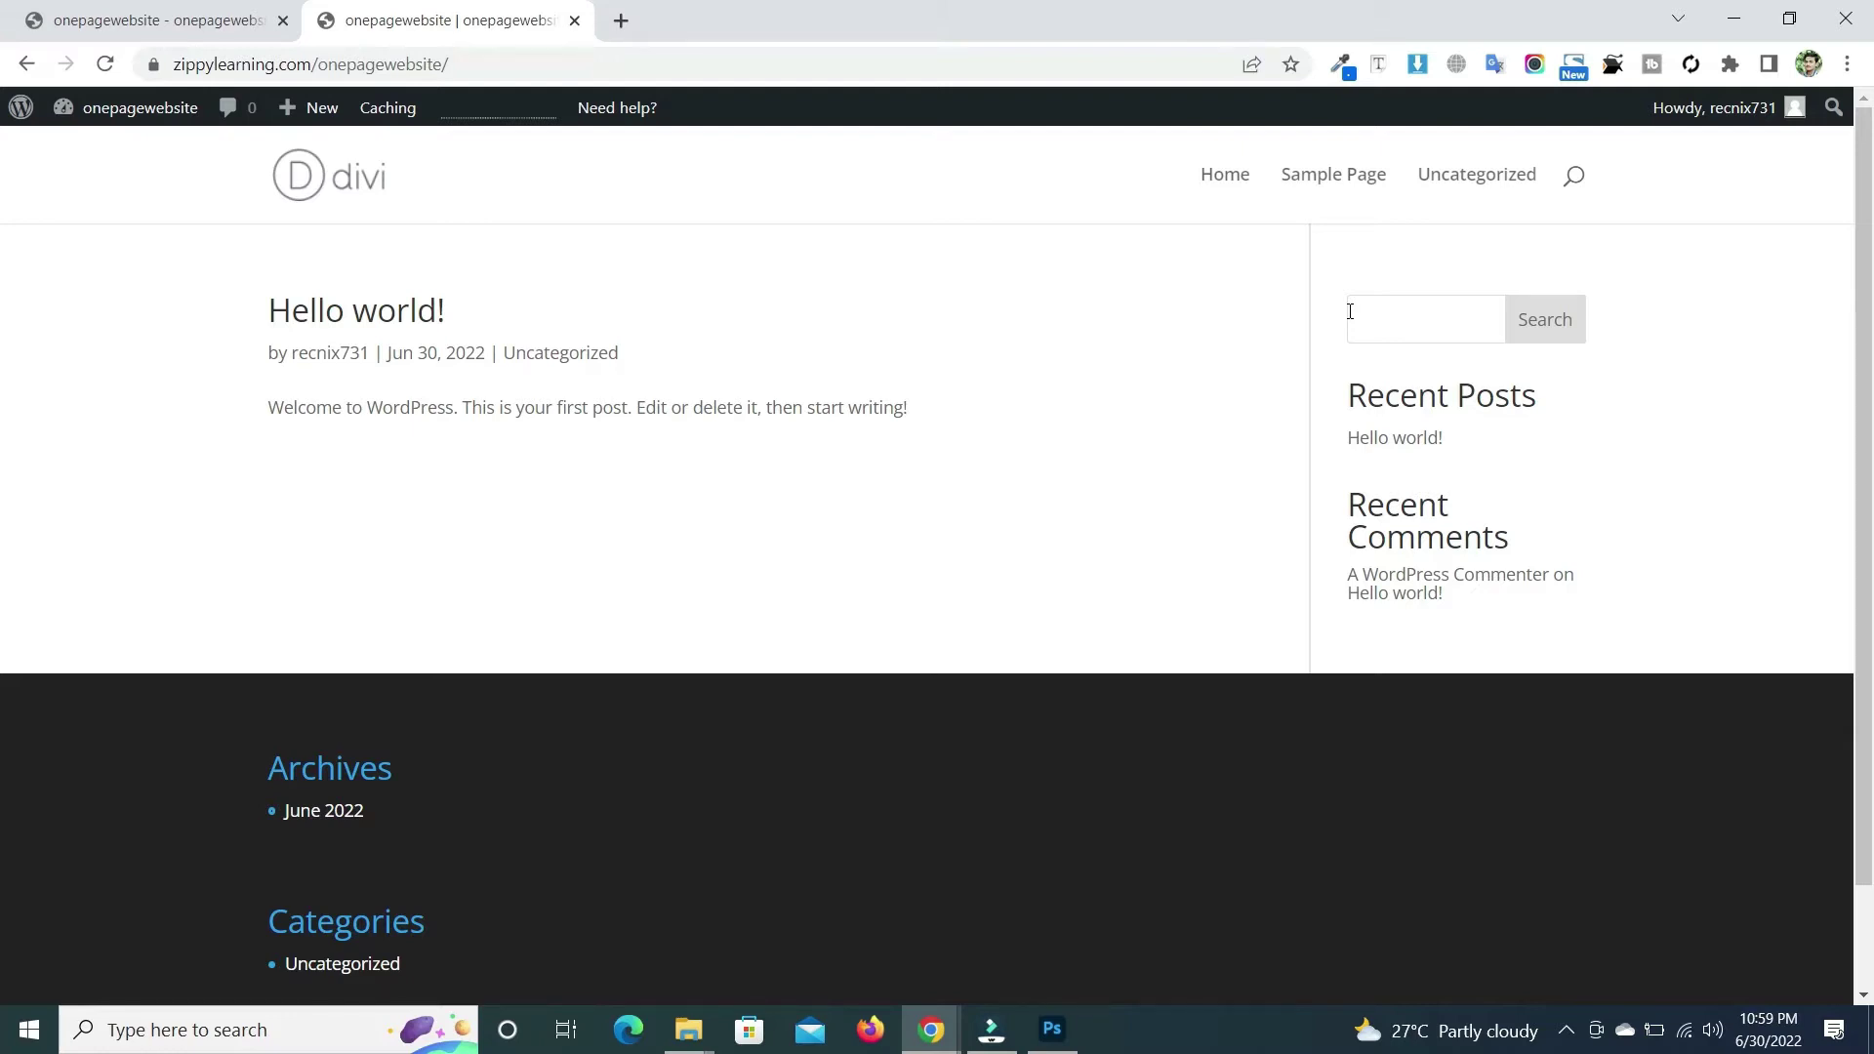
Create a new page titled "Home" from the WordPress dashboard and publish it.
mouse_move(162, 108)
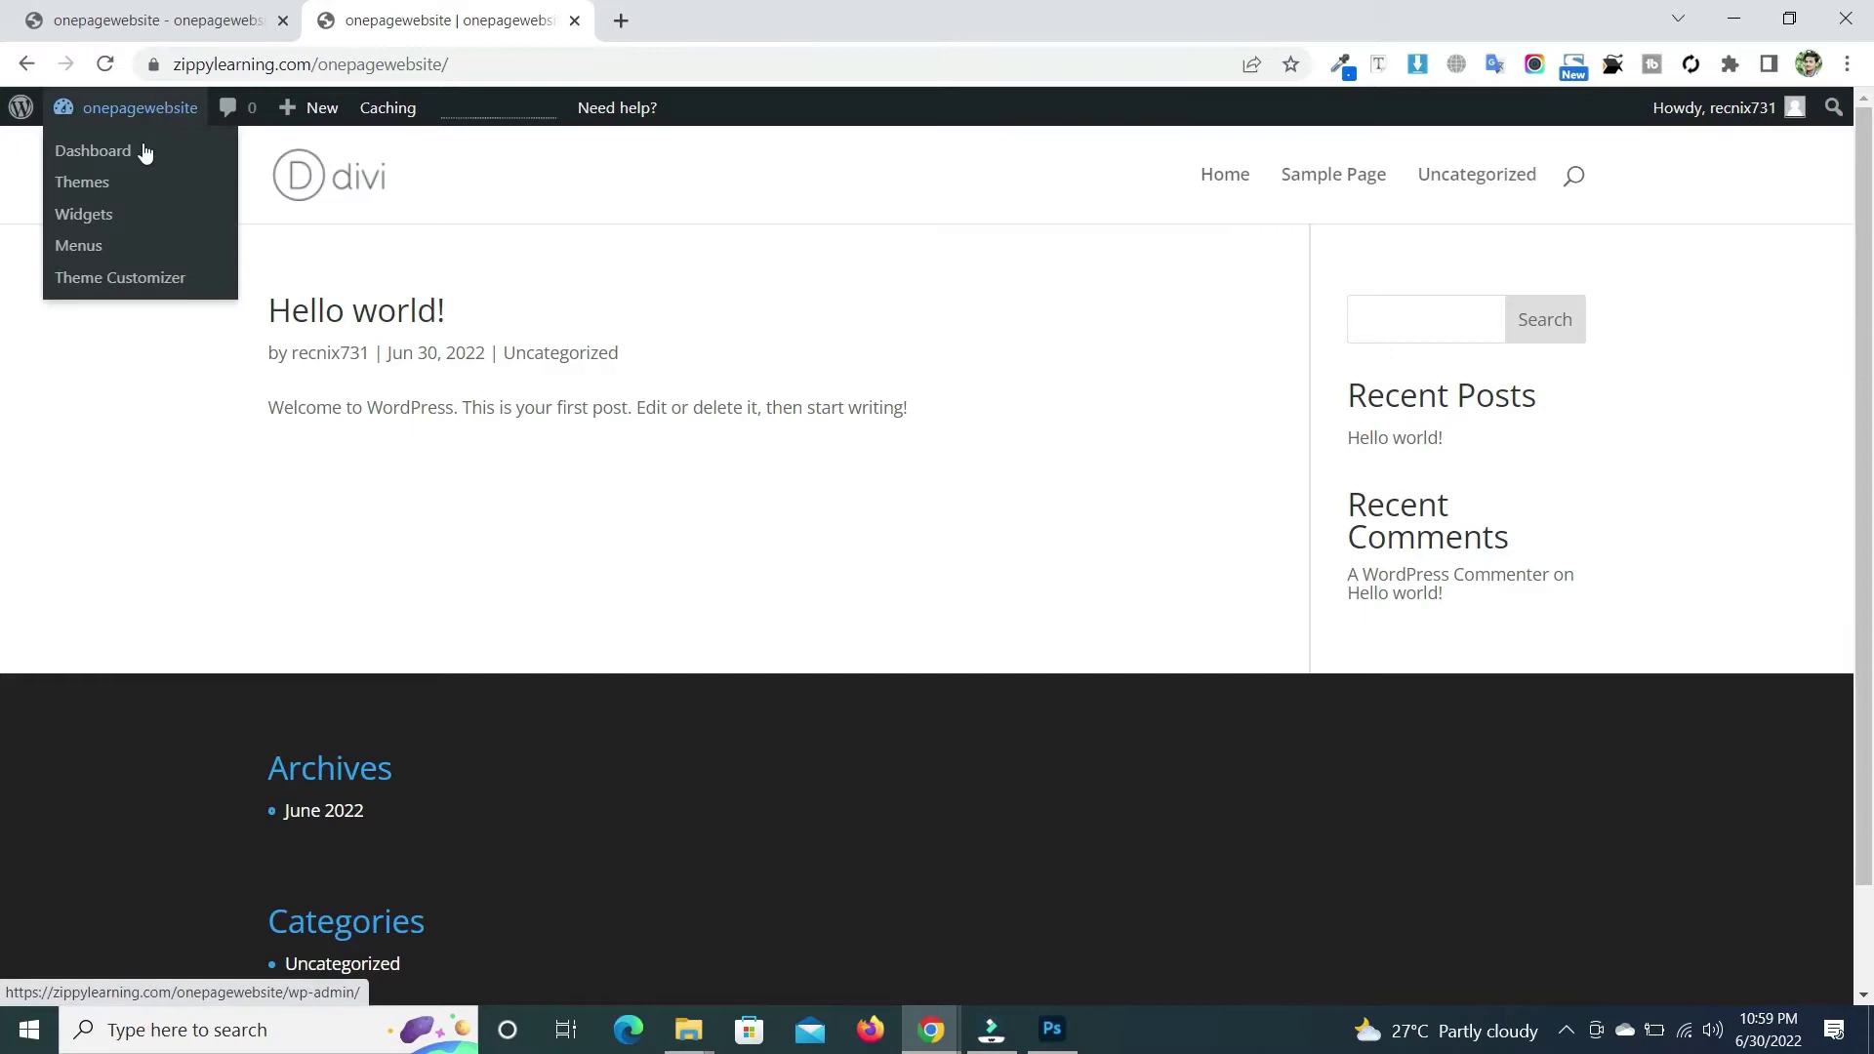
left_click(136, 154)
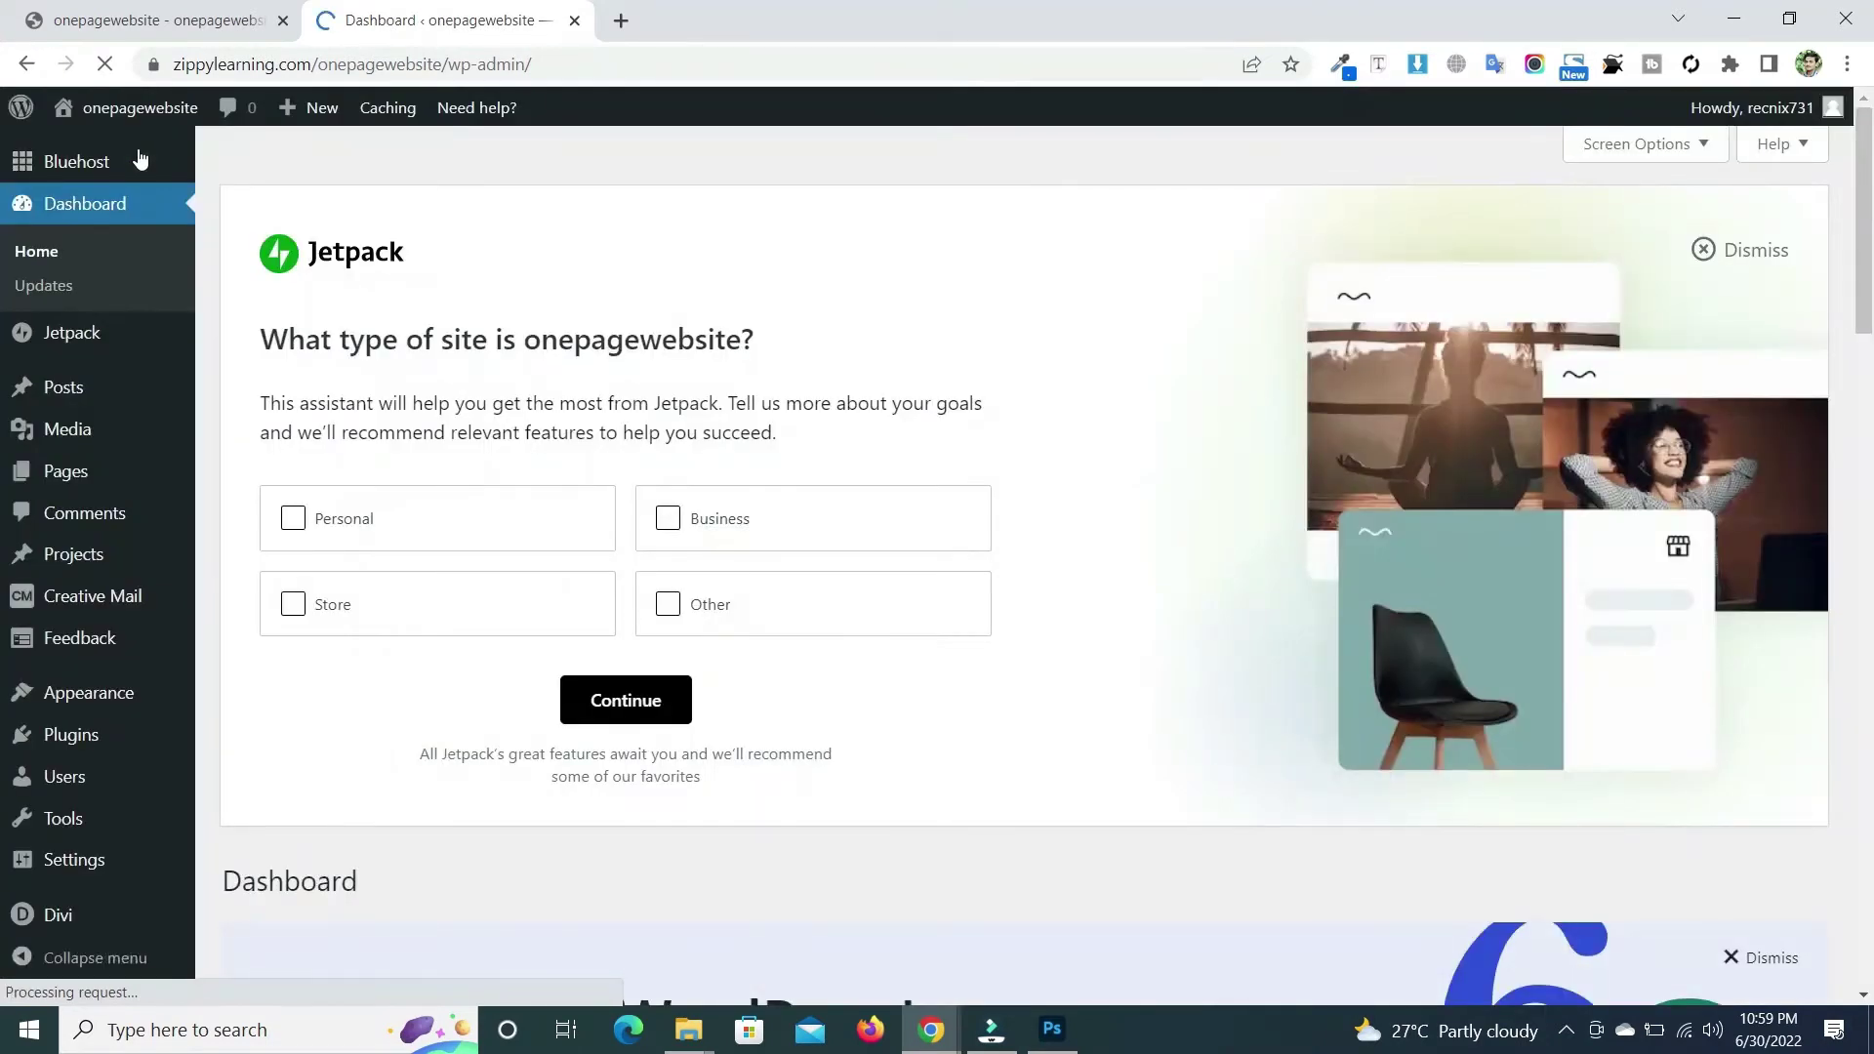
mouse_move(109, 473)
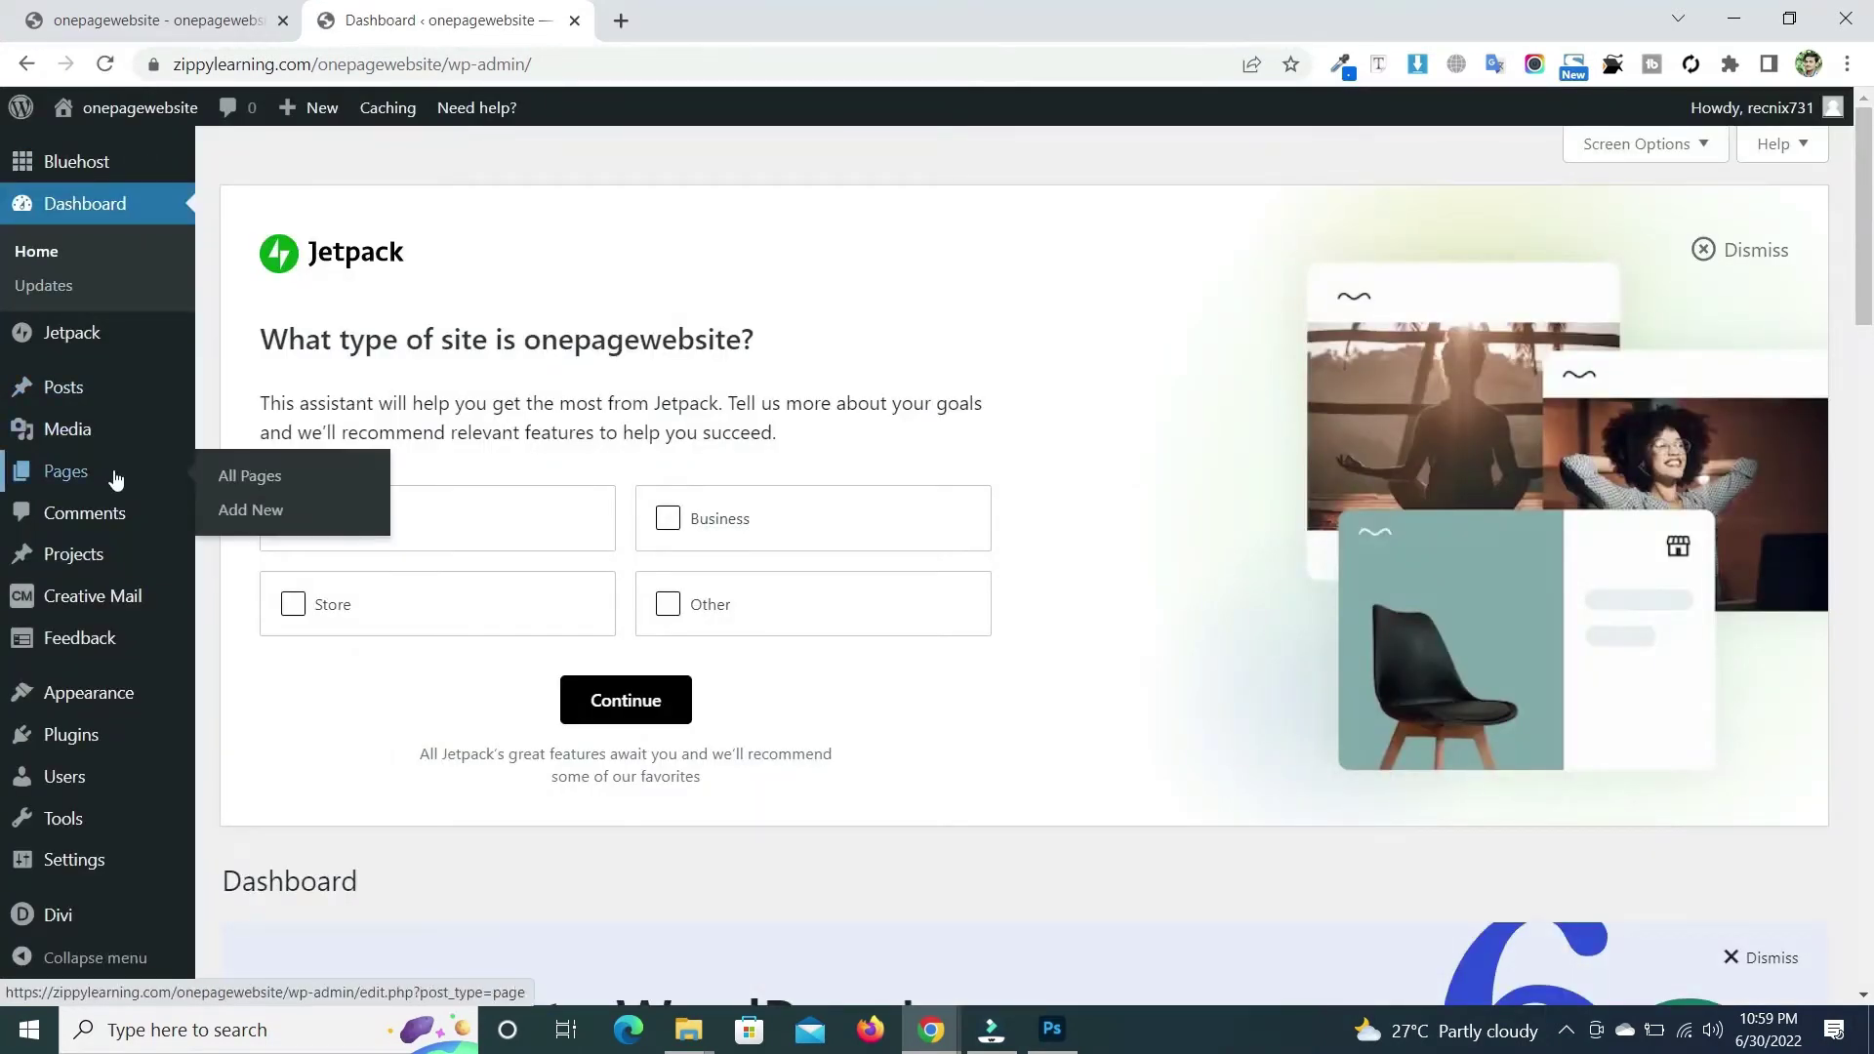
left_click(232, 517)
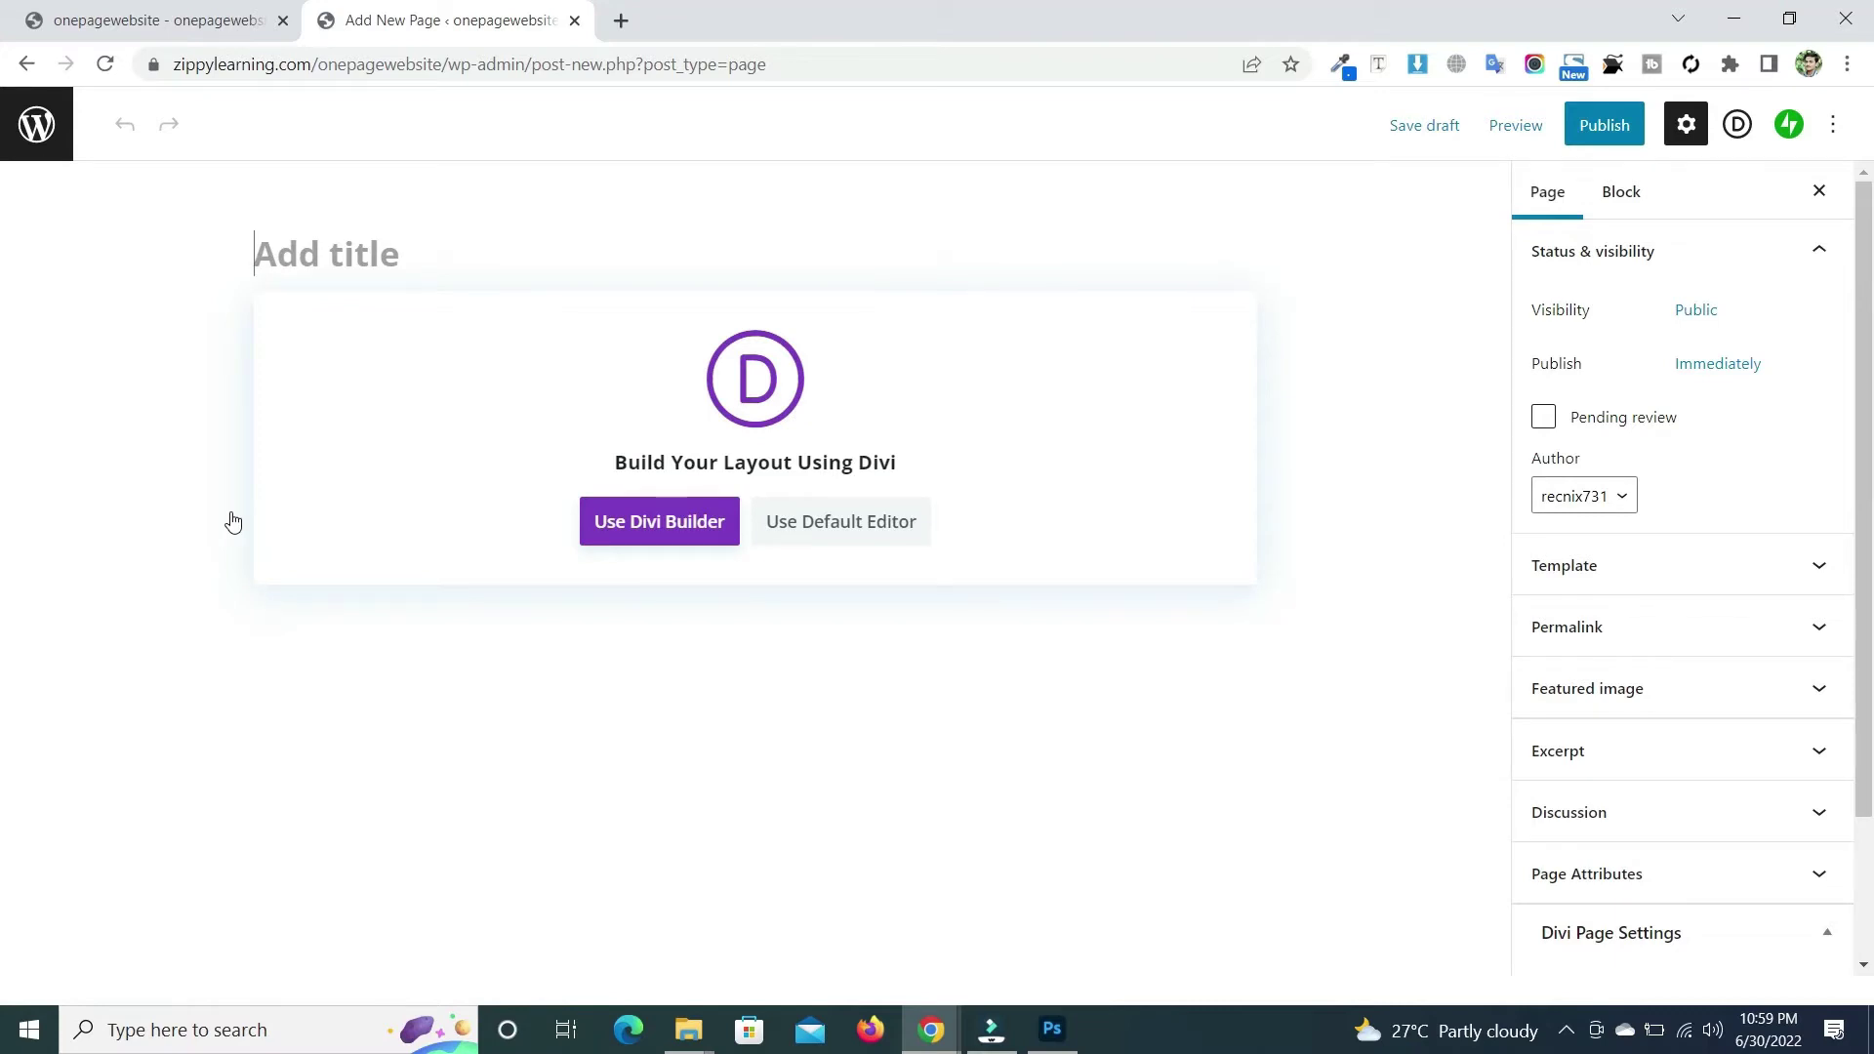
type("Home")
left_click(1606, 125)
left_click(1610, 127)
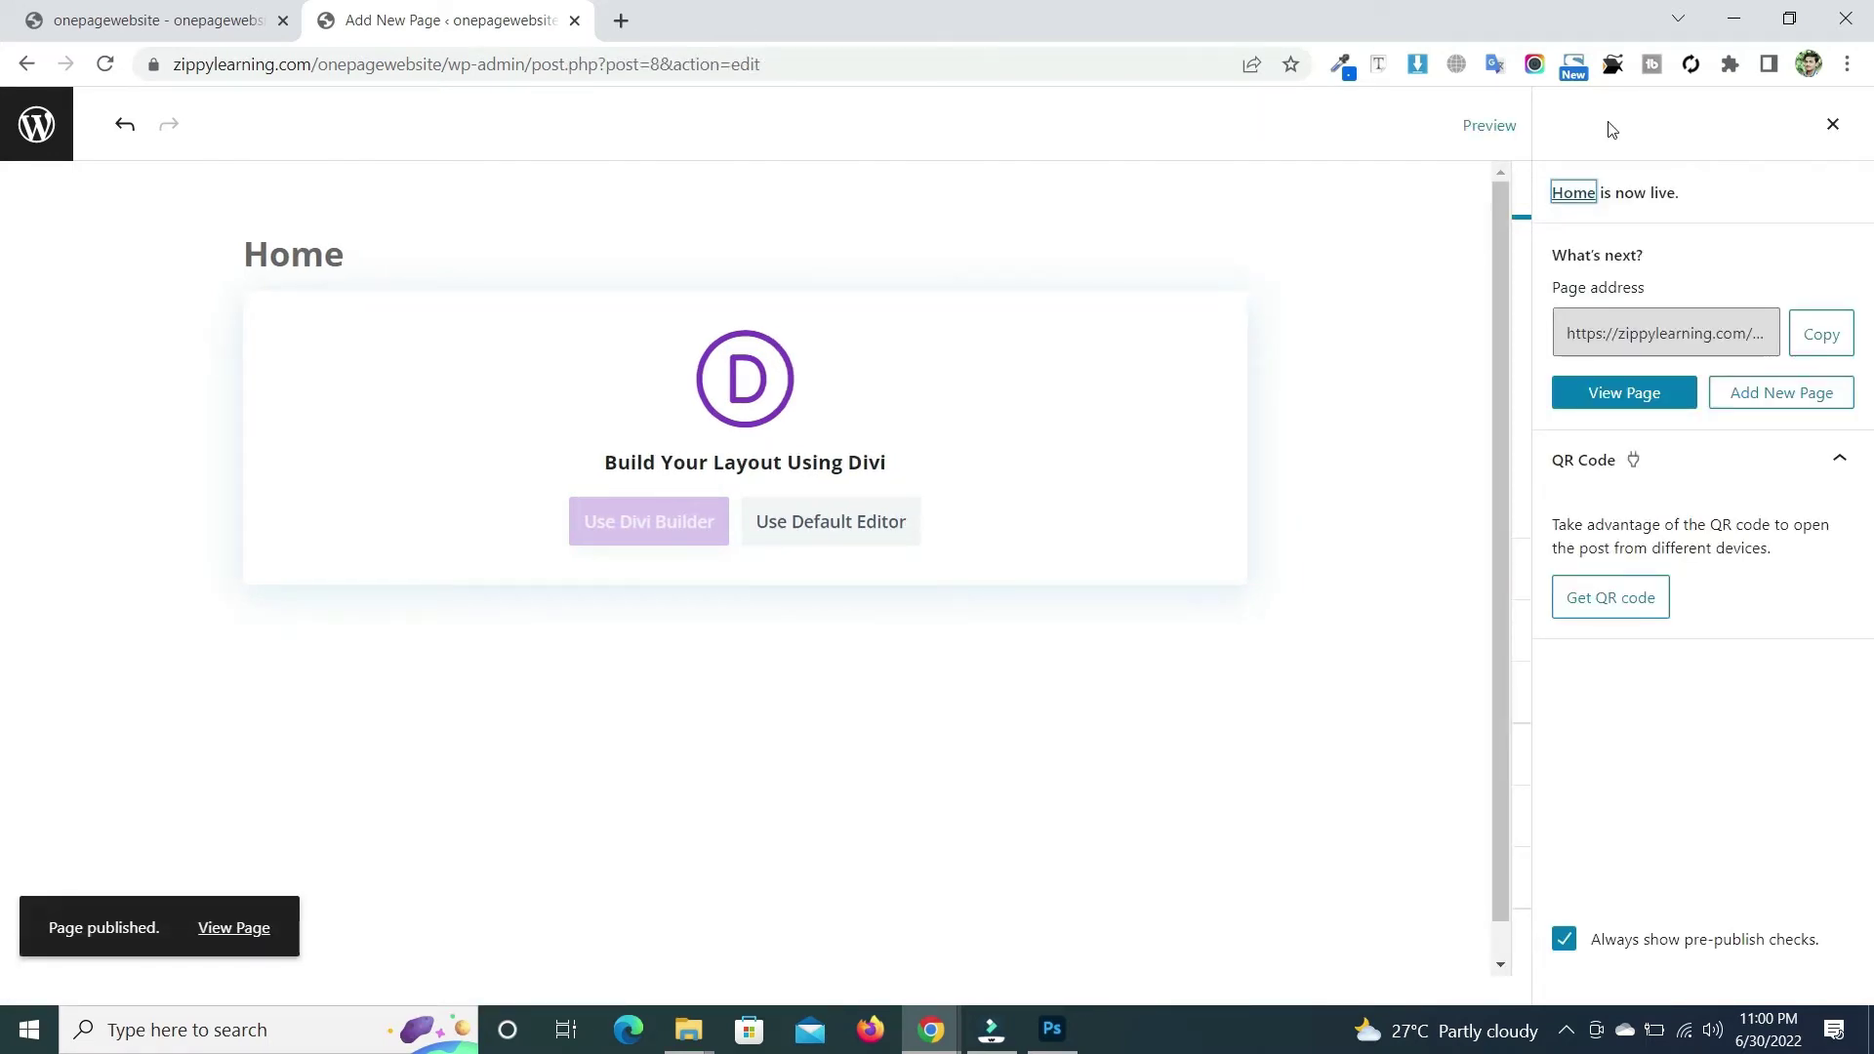
Open the page in Divi Builder and load the premade Design Agency Landing Page layout.
left_click(656, 517)
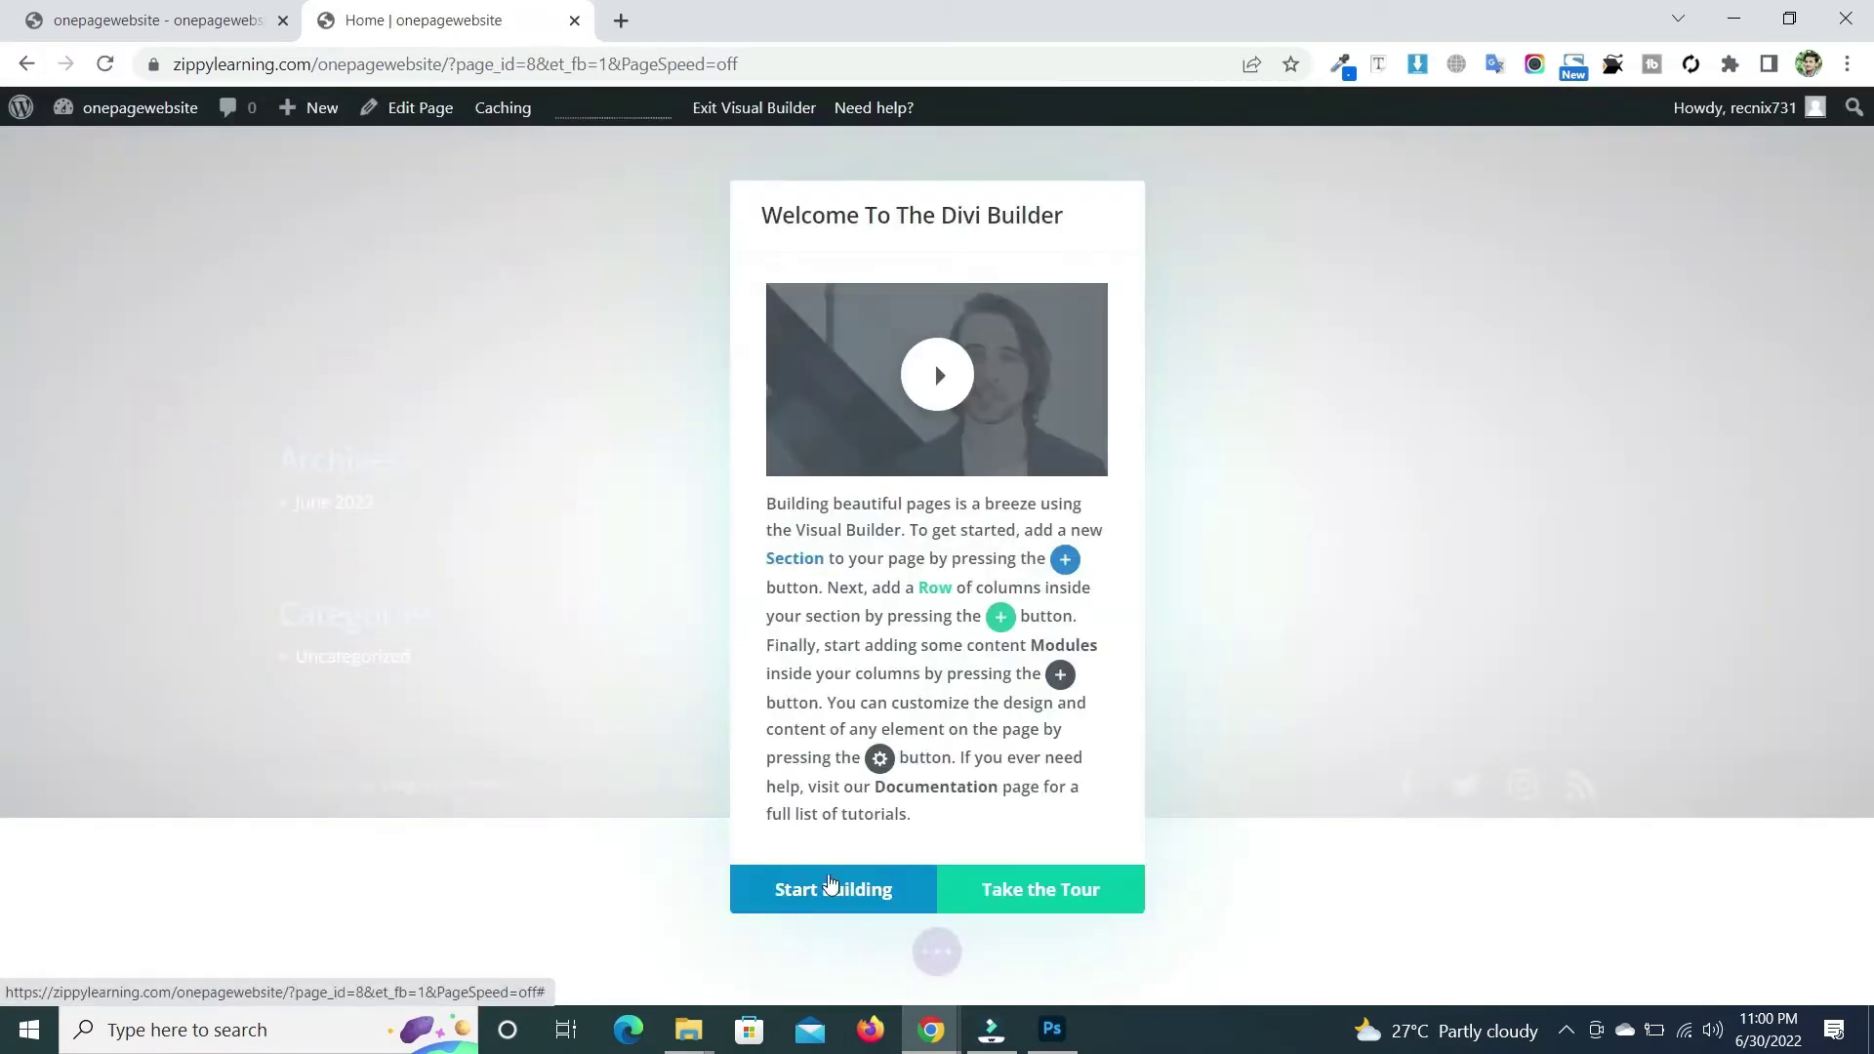
left_click(831, 886)
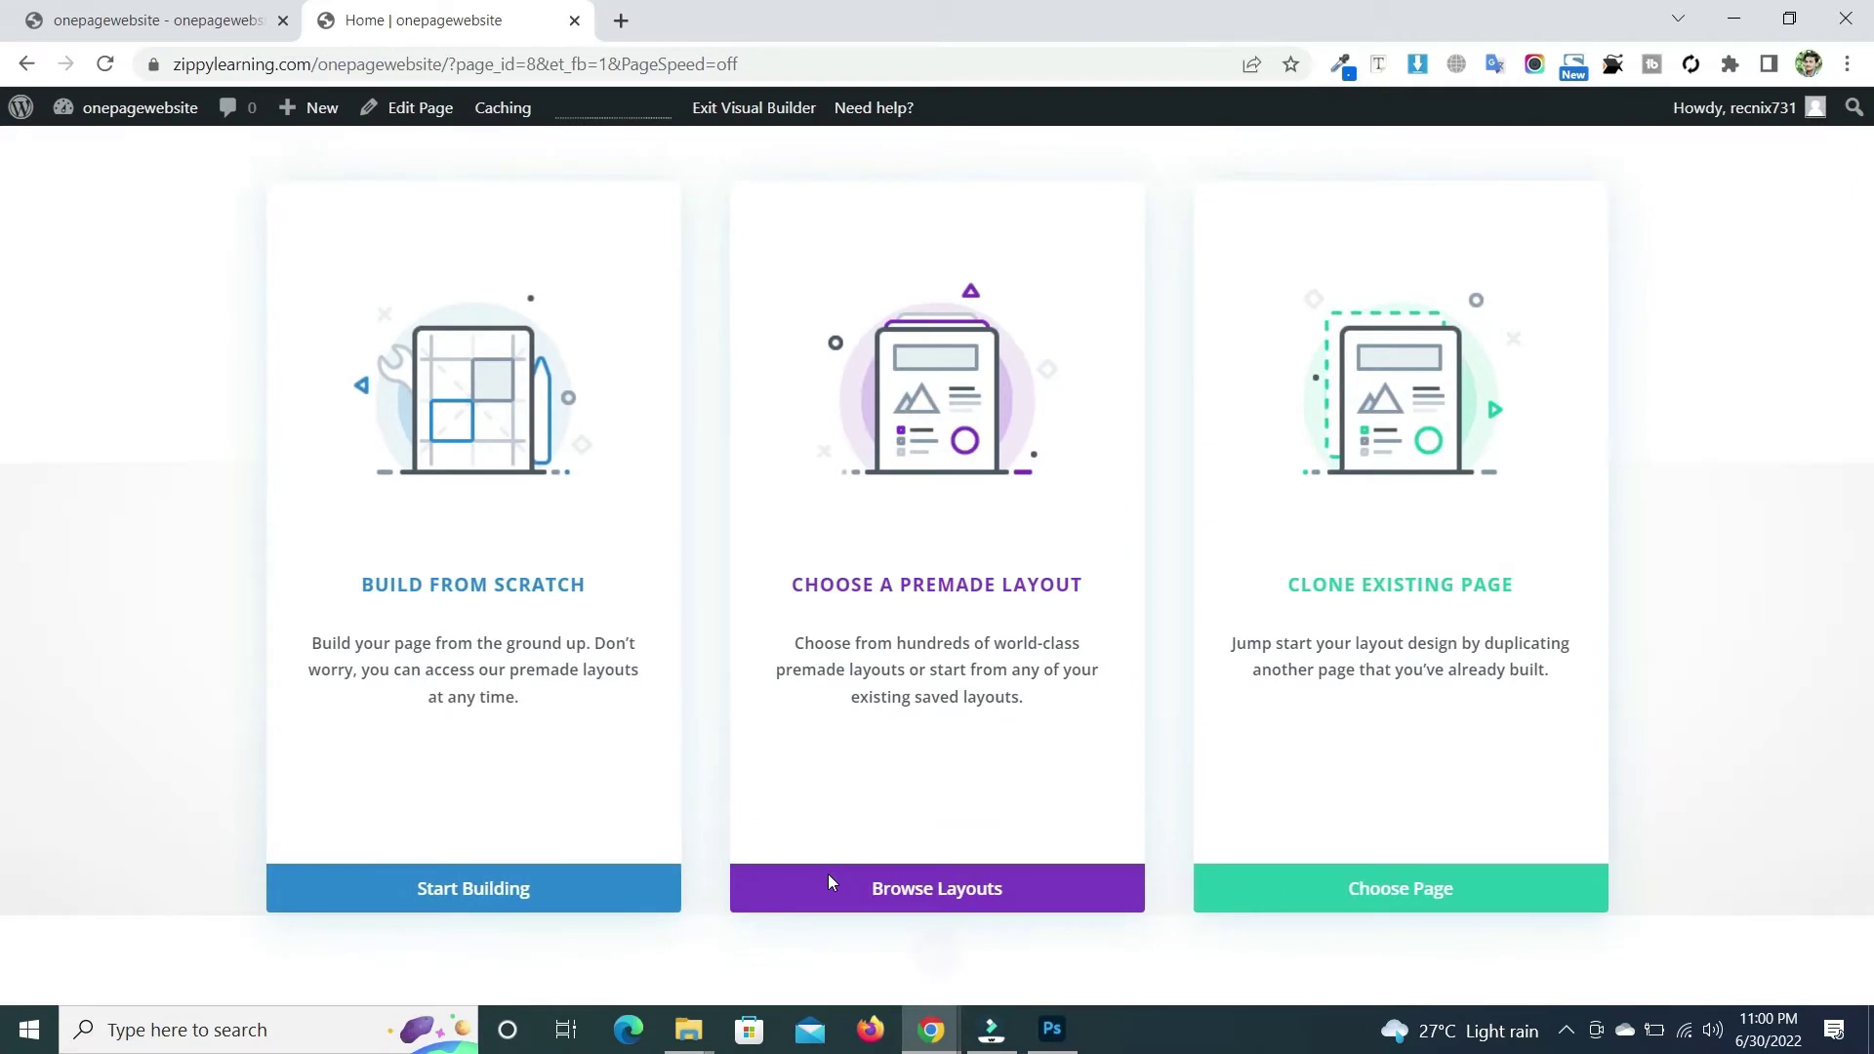
left_click(892, 770)
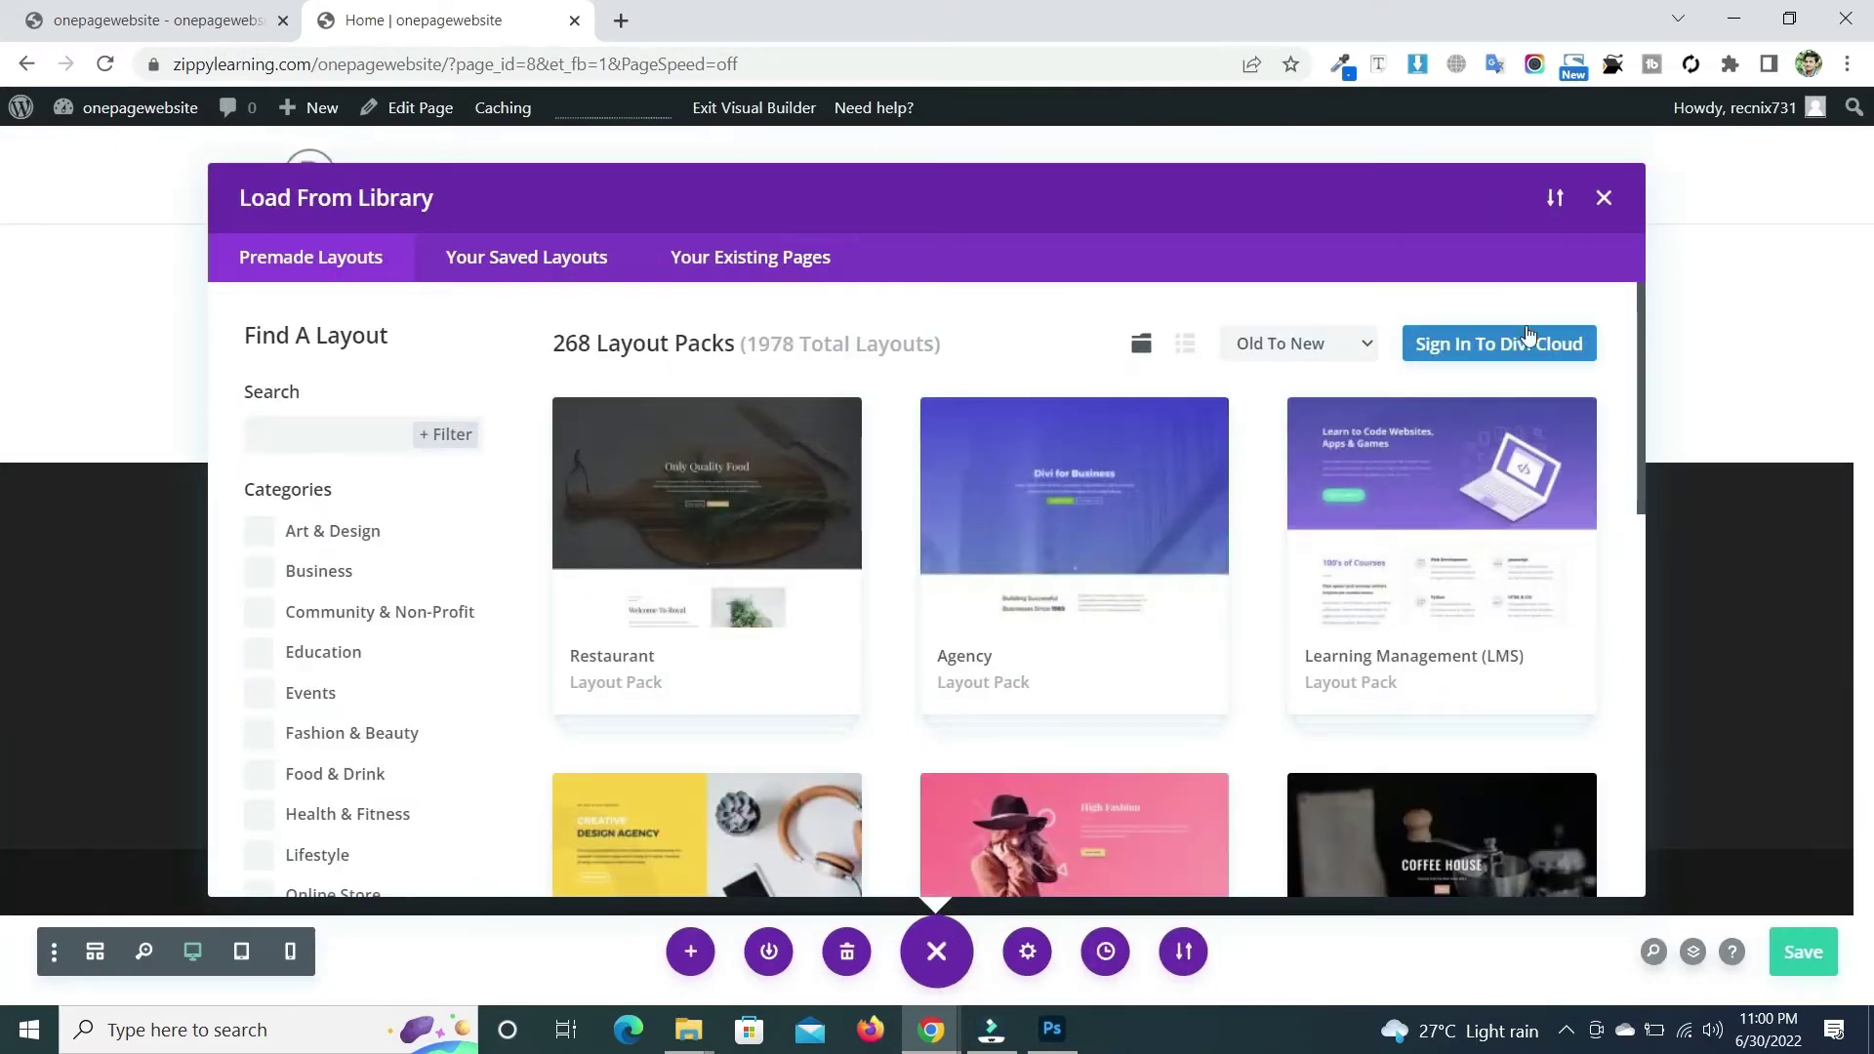
left_click_drag(1636, 298, 1650, 408)
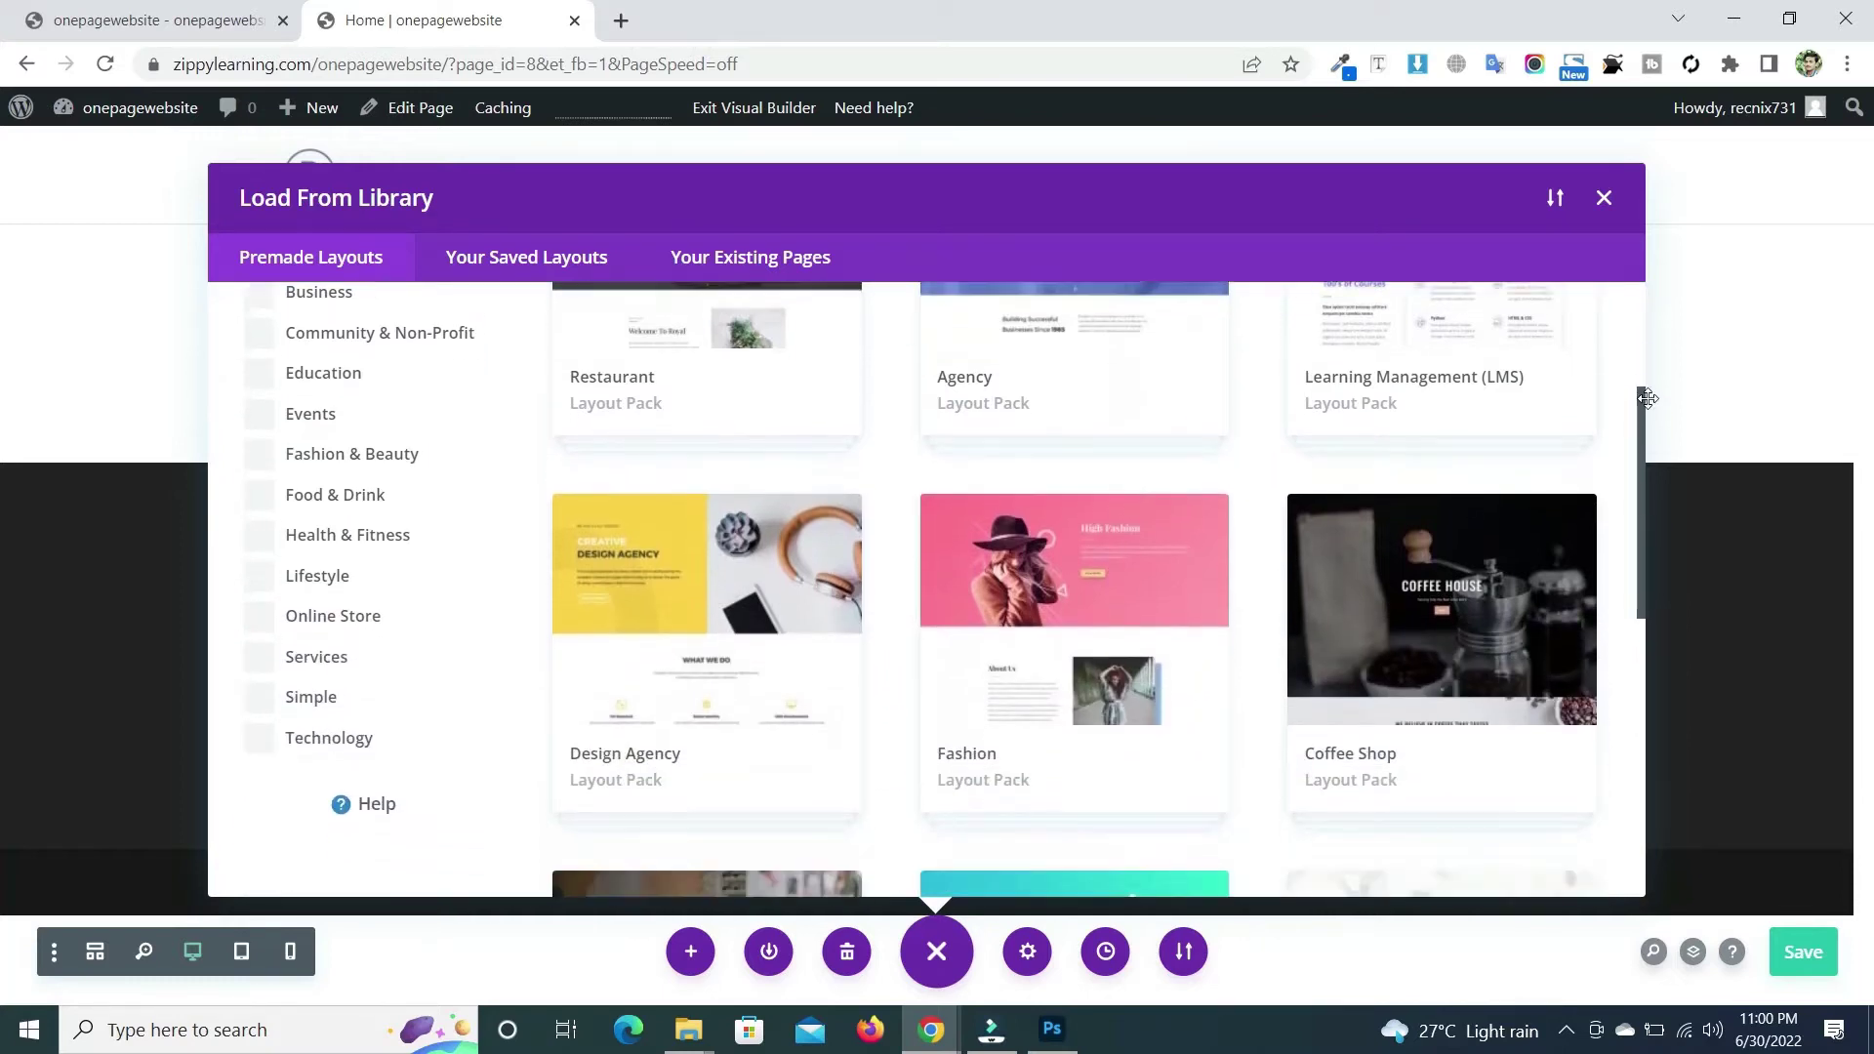
left_click(703, 613)
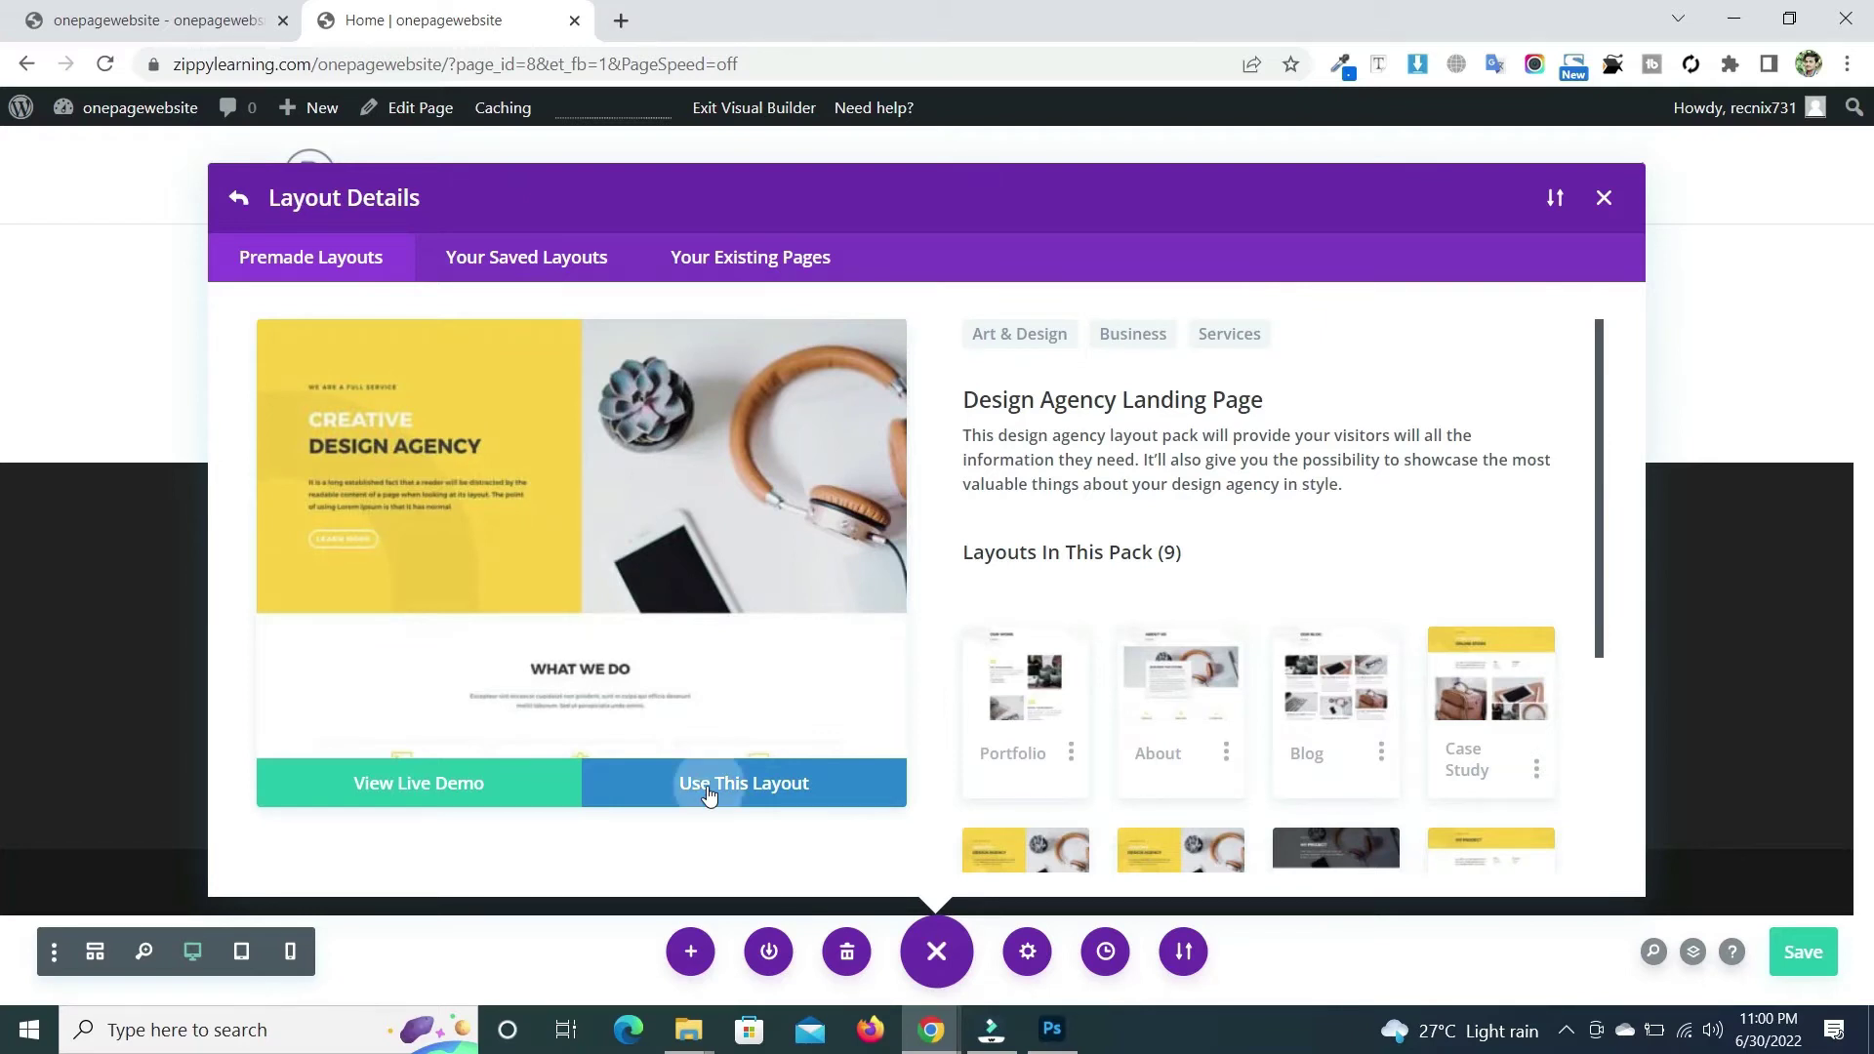
left_click(709, 789)
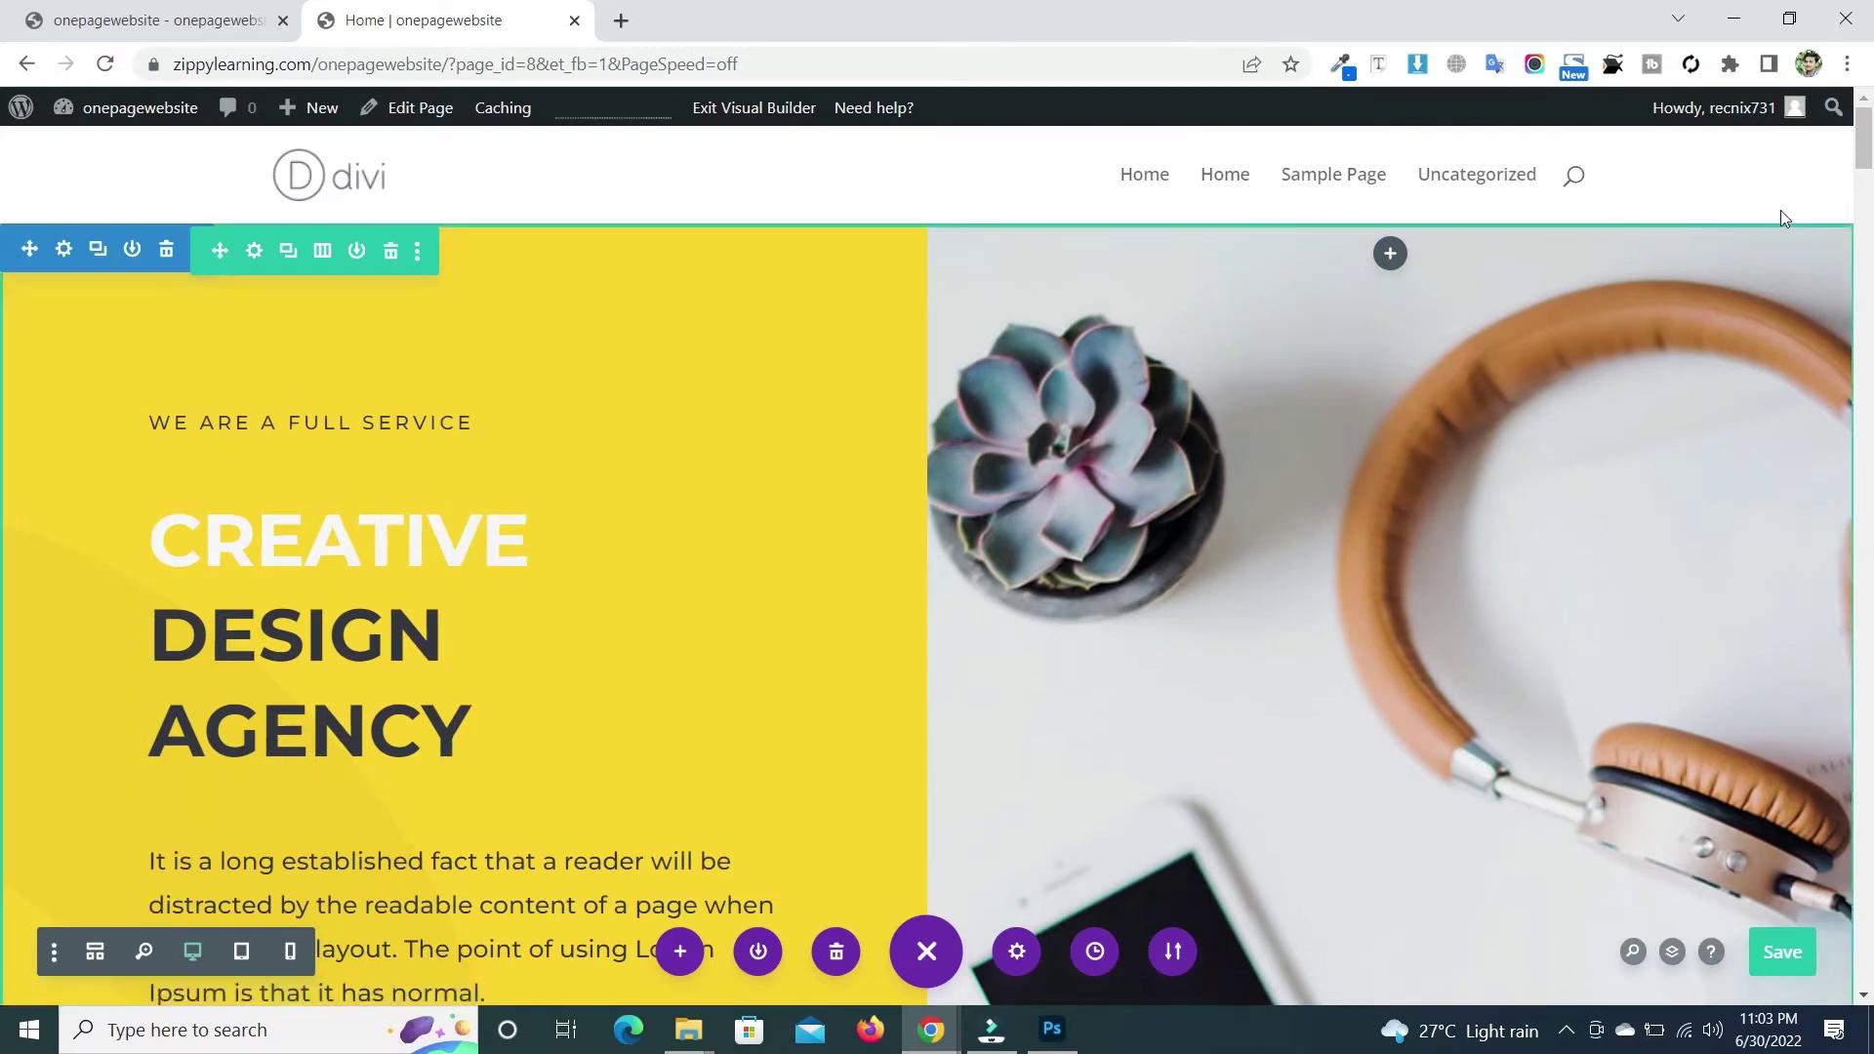
Delete the laptop video section and the "Why We Are Different" section from the page.
left_click_drag(1871, 141, 1852, 297)
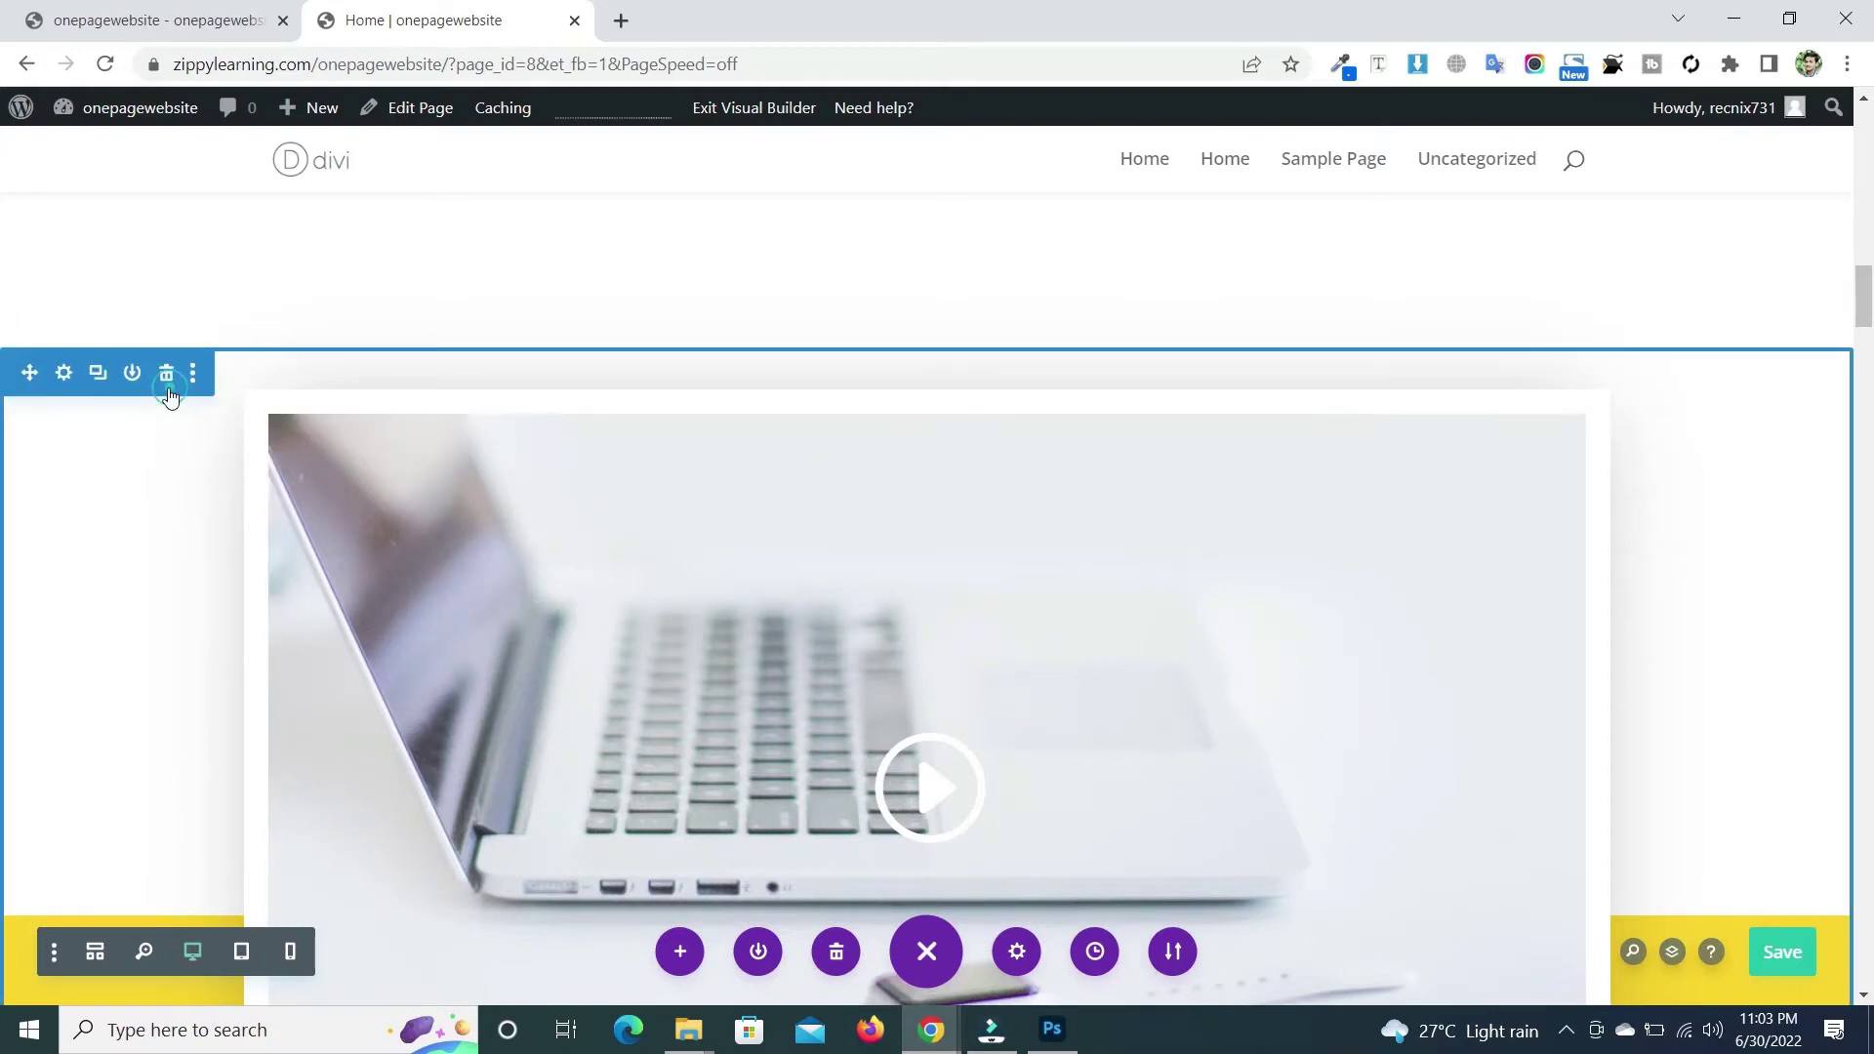
left_click(168, 388)
left_click(168, 393)
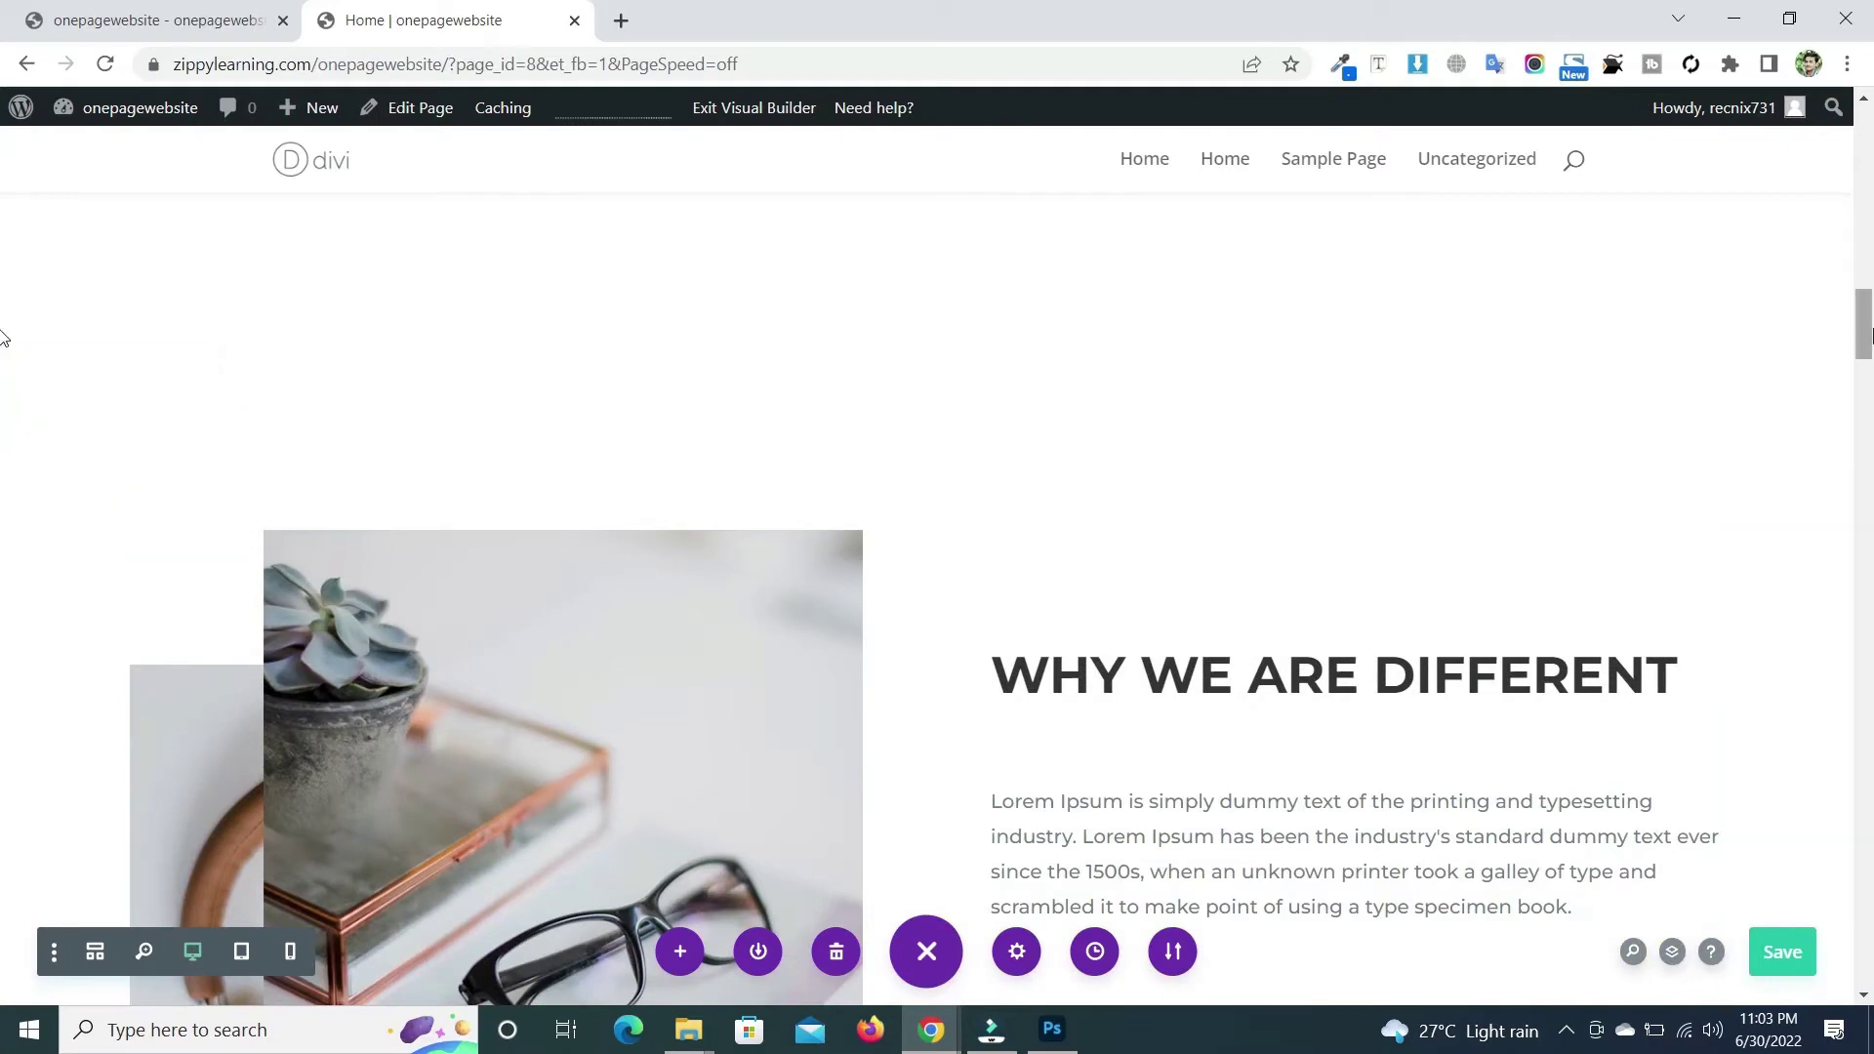
scroll(2, 298, "up", 8)
scroll(1, 237, "down", 10)
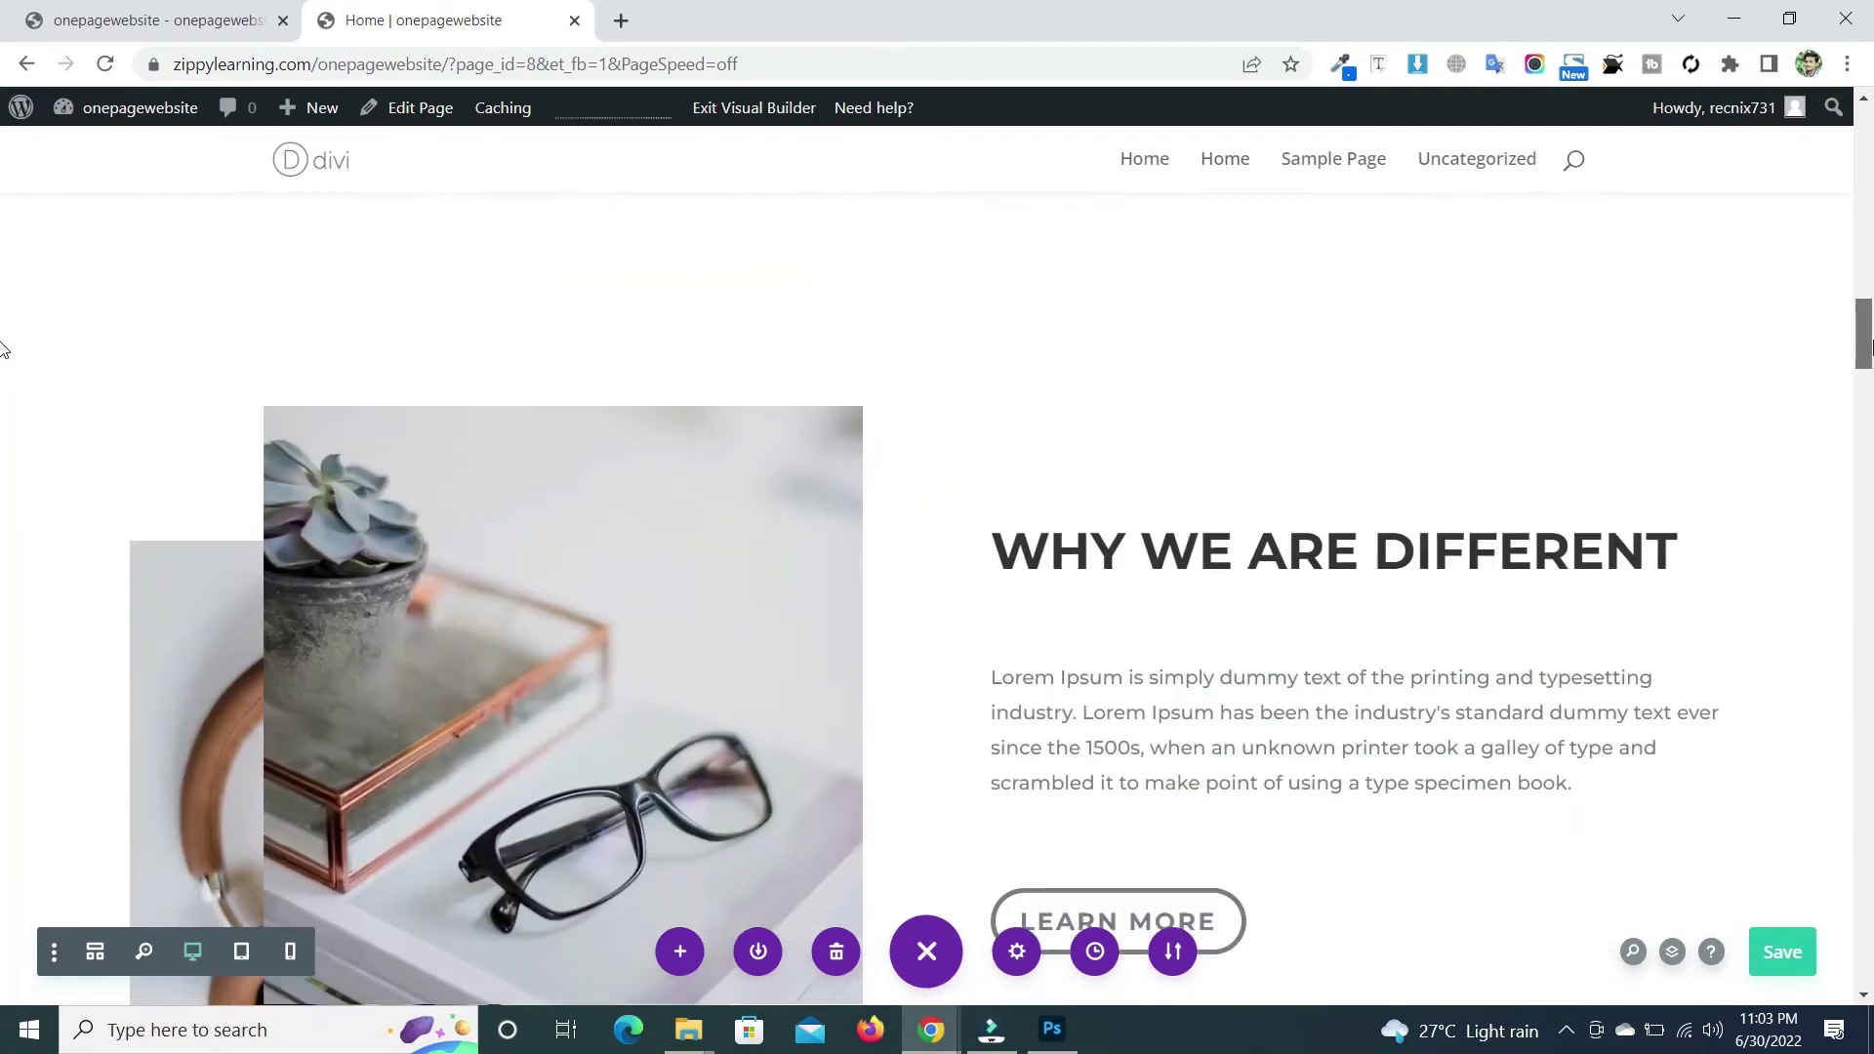
scroll(2, 419, "down", 2)
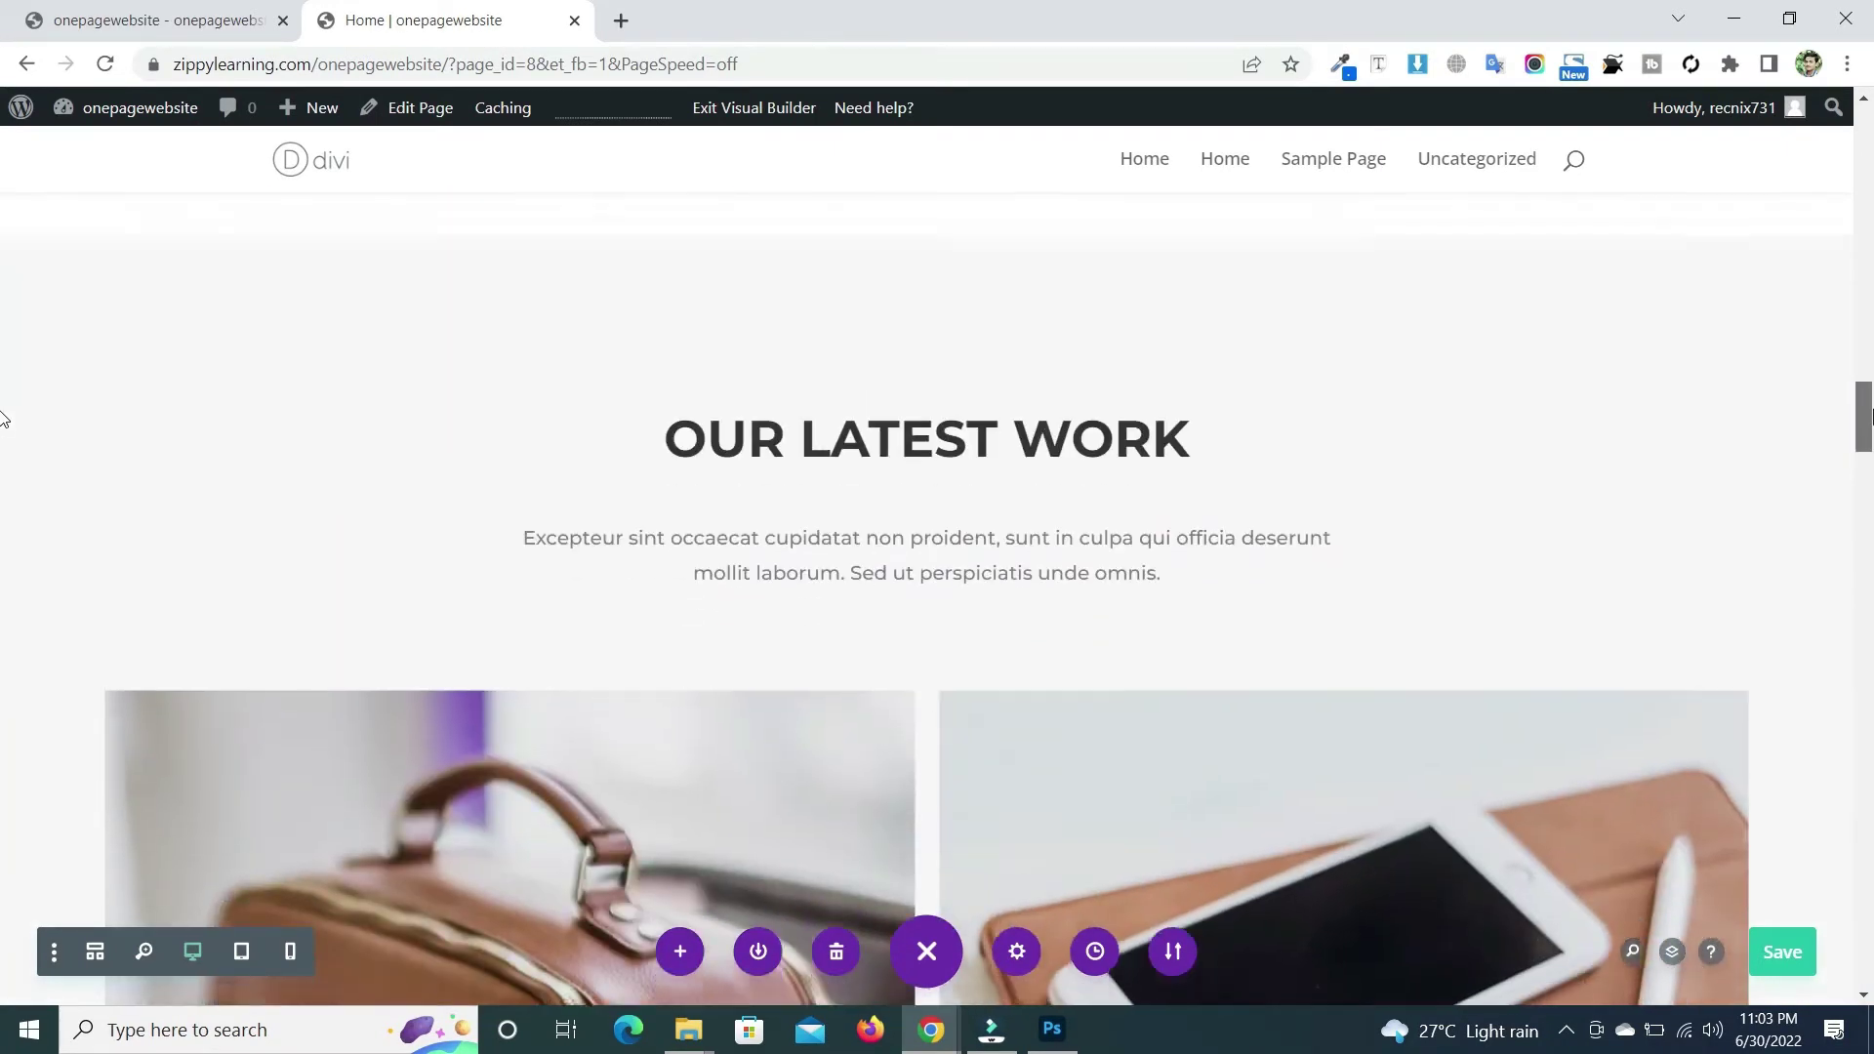
scroll(2, 334, "up", 10)
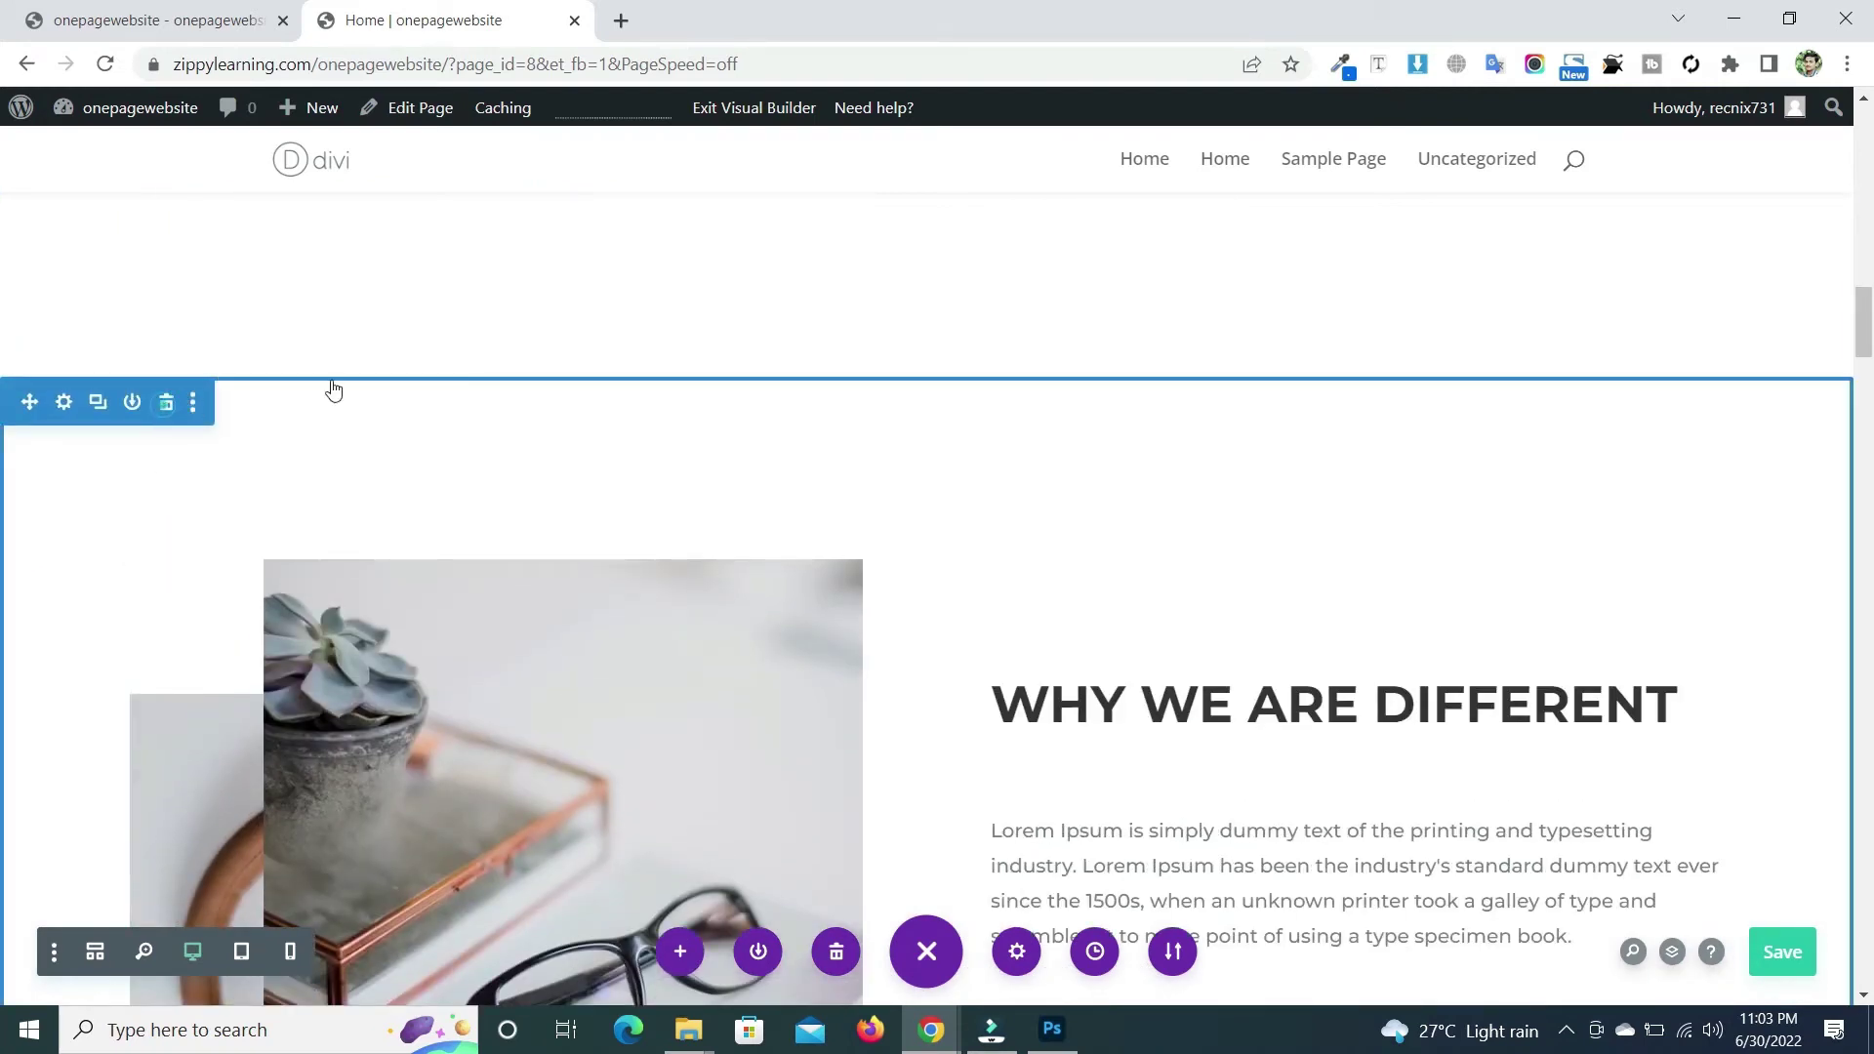
scroll(167, 408, "down", 3)
scroll(2, 305, "up", 8)
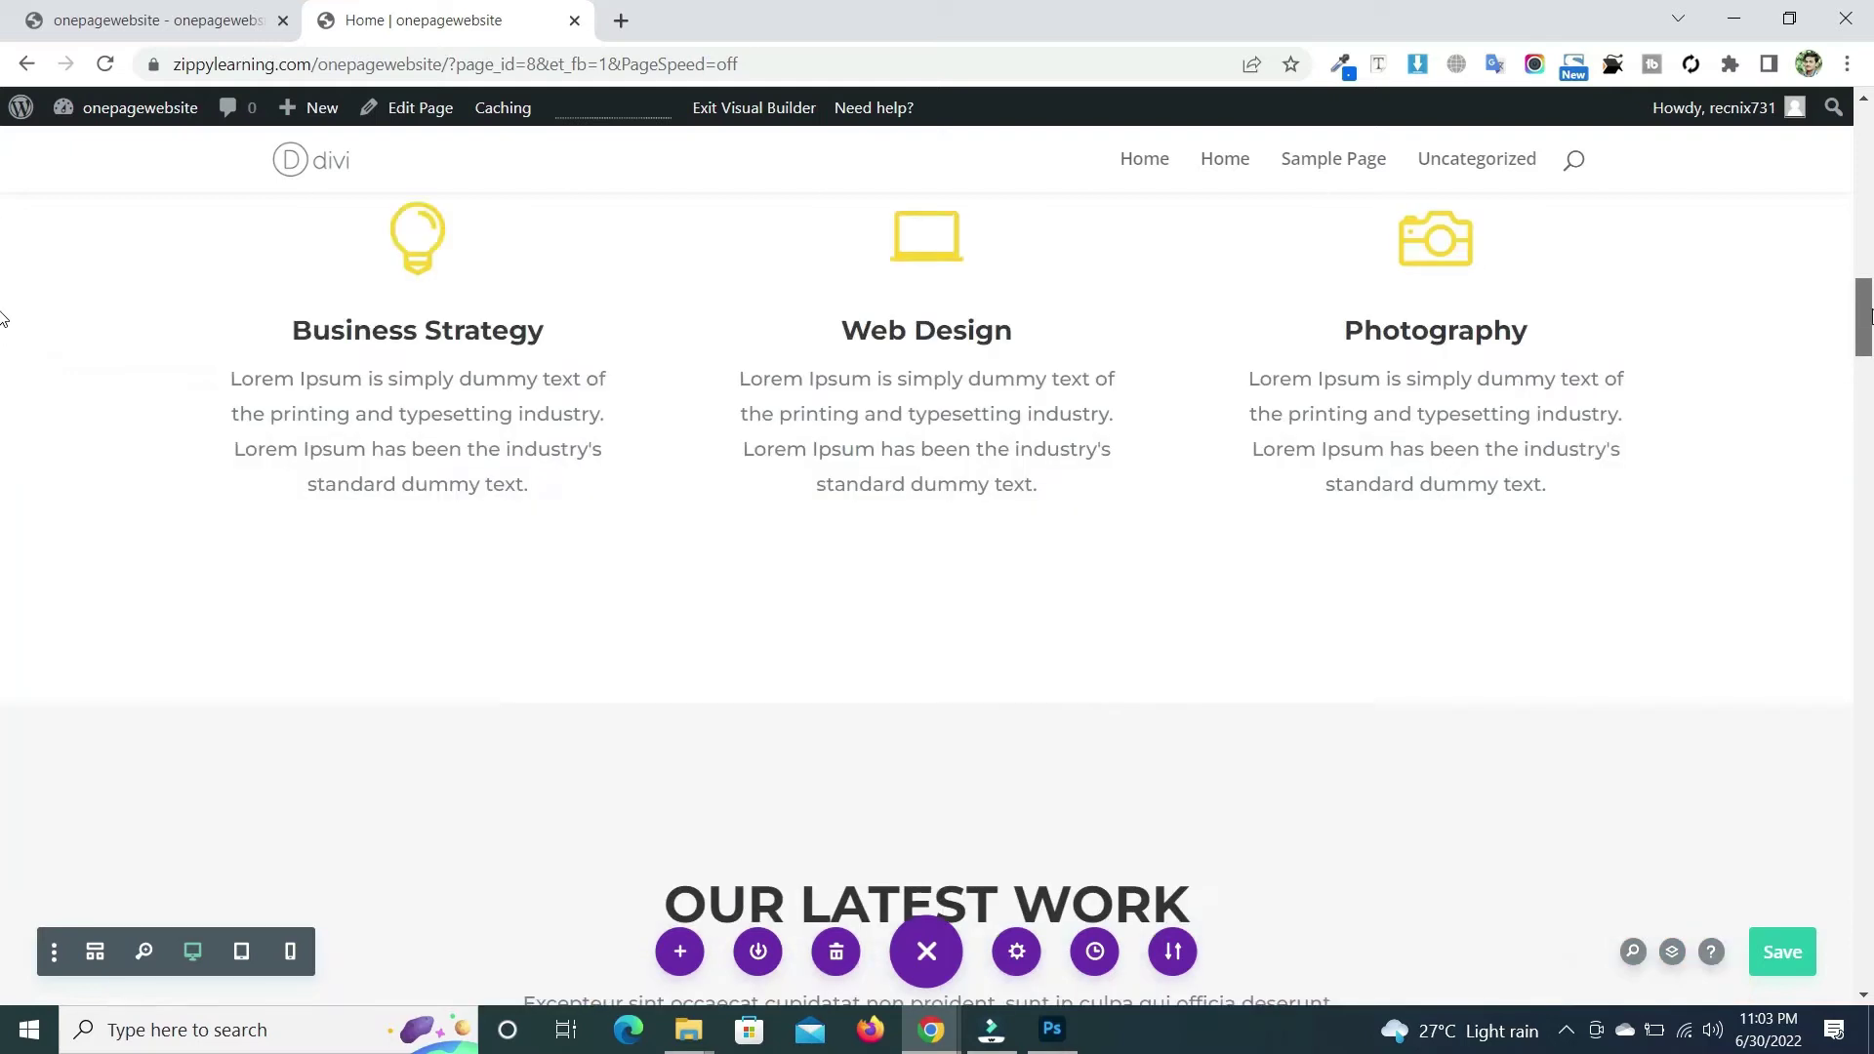
Delete the laptop mockup section, the Lorem Ipsum text section below it, and the "Award Winning Design" and "From Our Clients" sections.
scroll(1, 425, "down", 15)
scroll(2, 424, "down", 15)
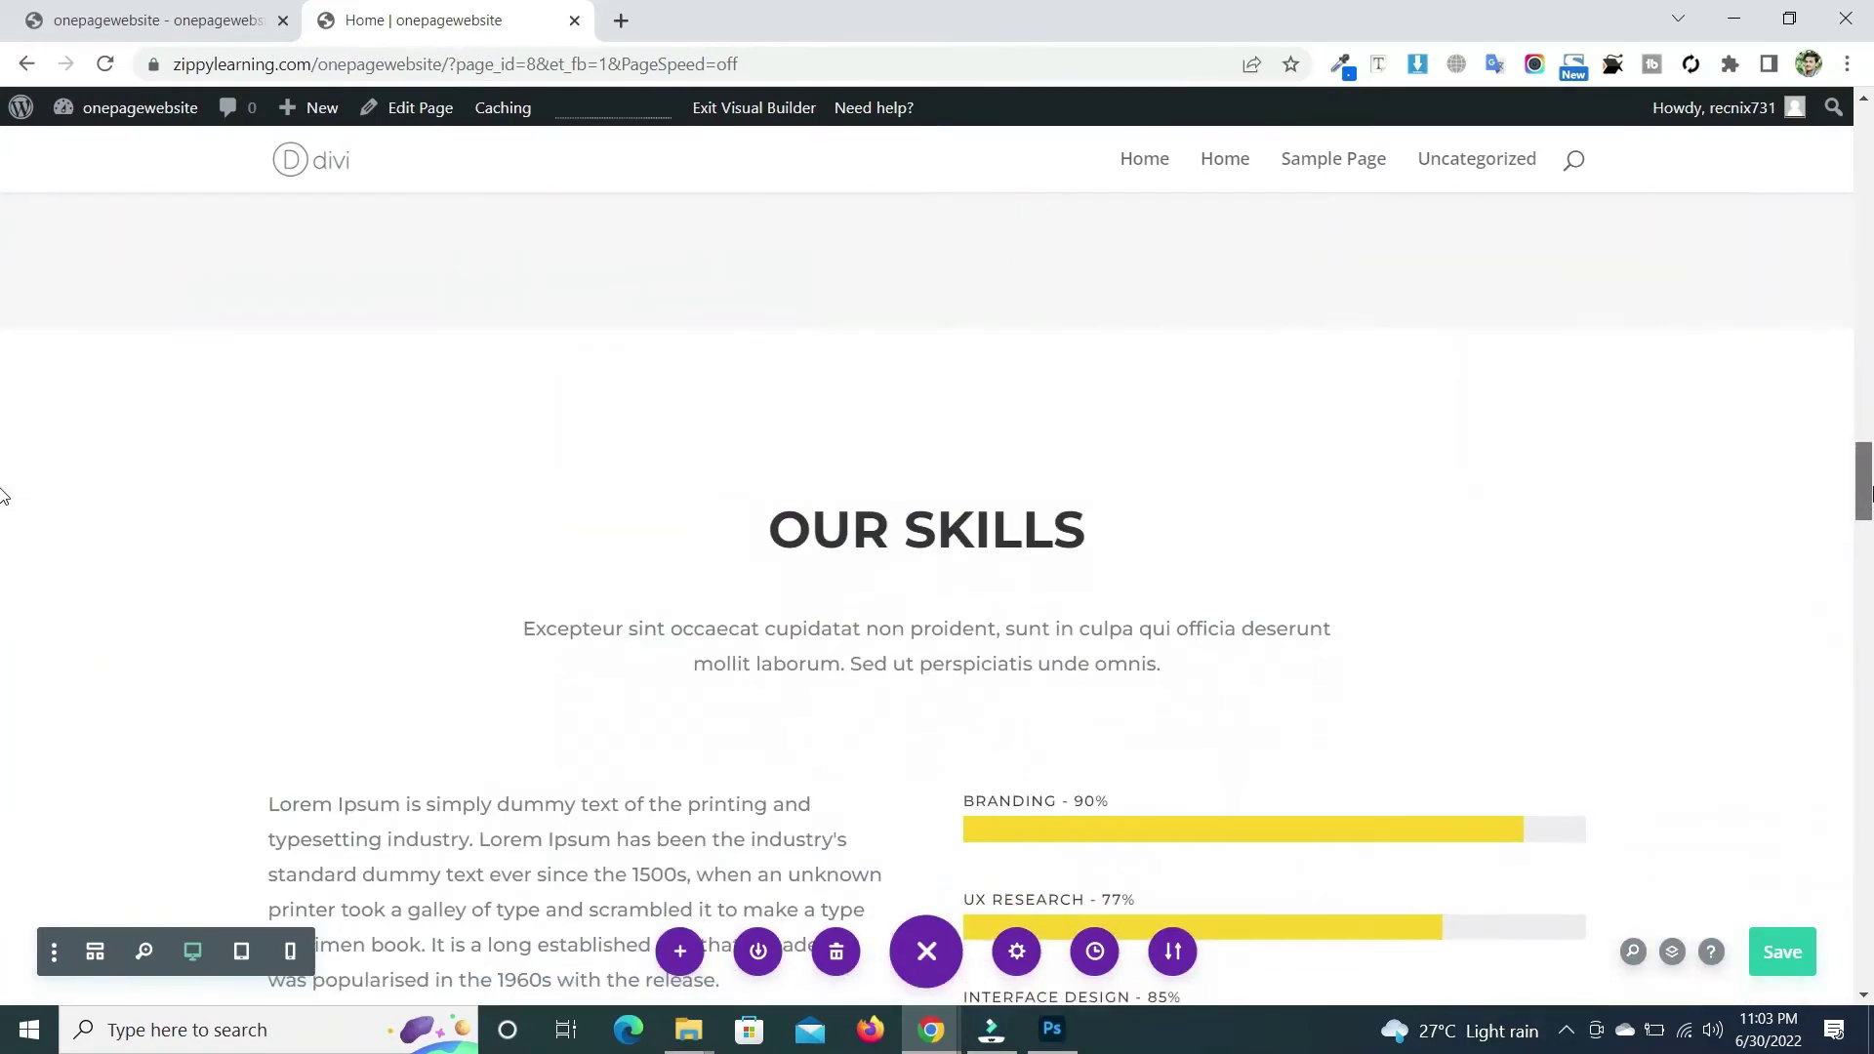
scroll(2, 596, "down", 5)
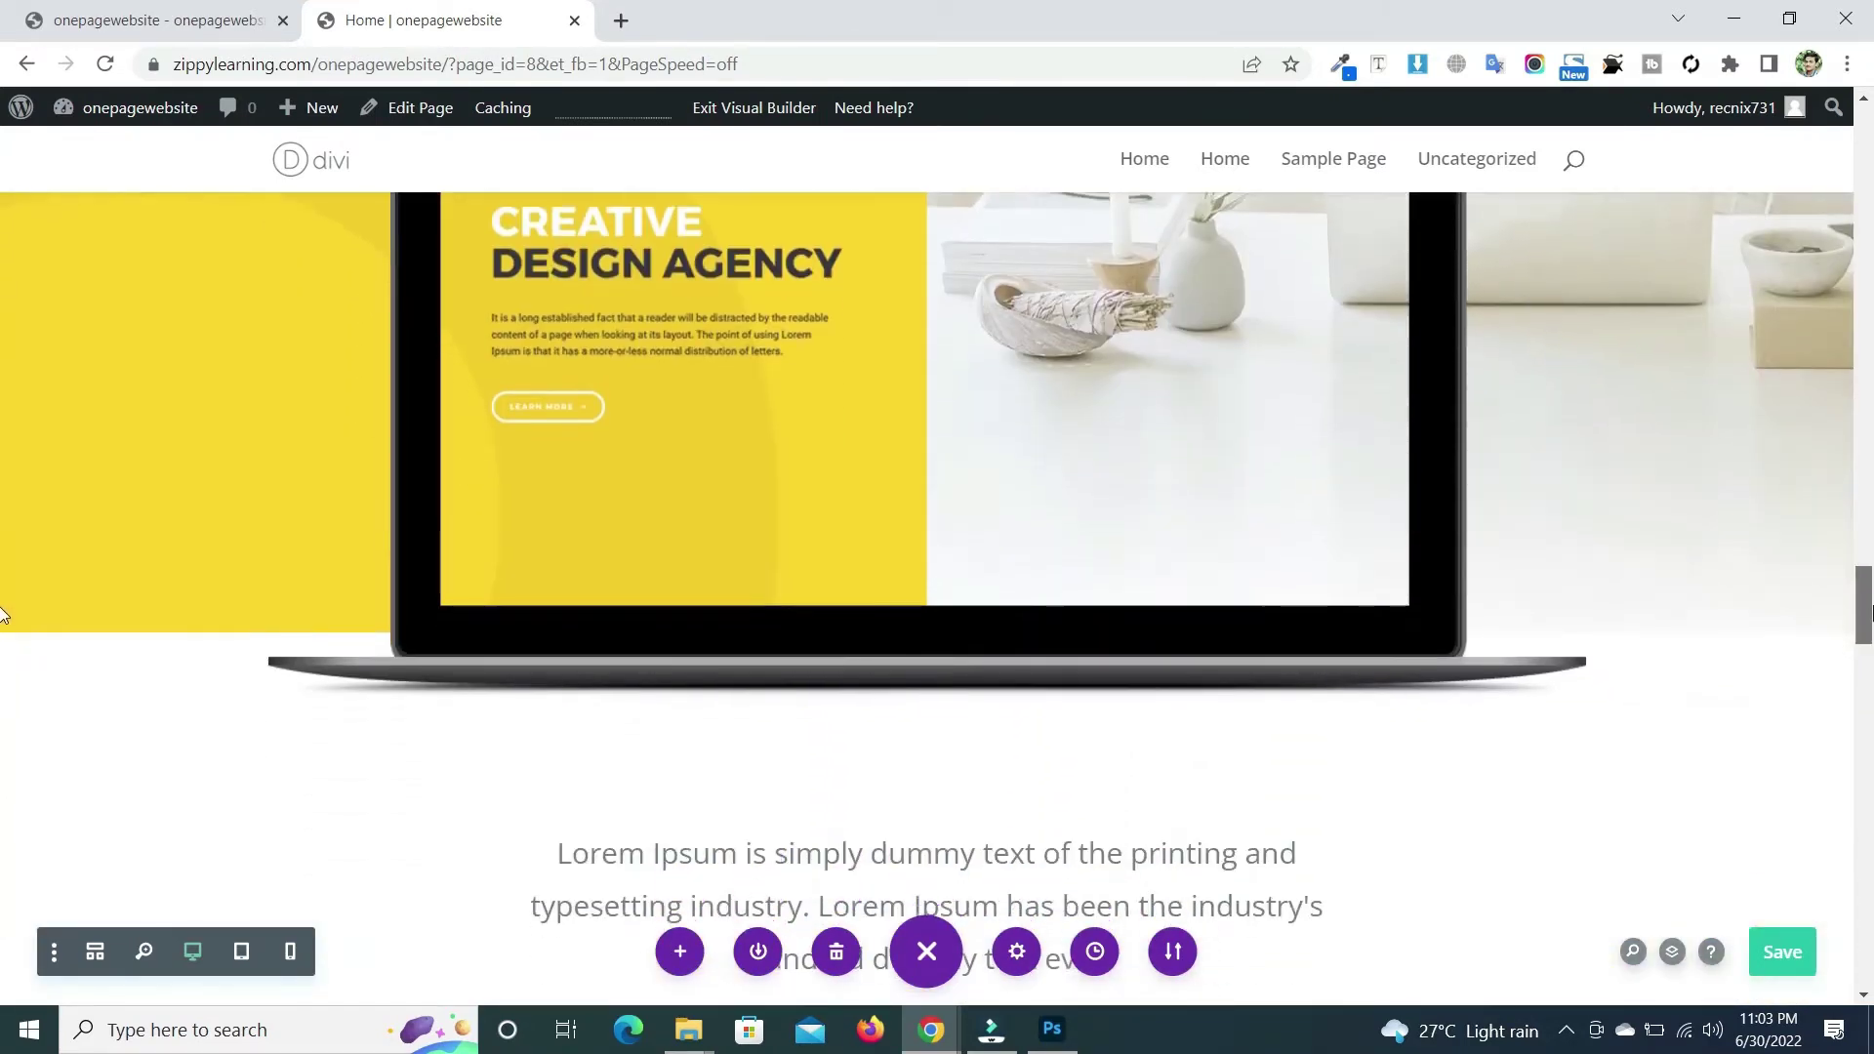
scroll(4, 566, "up", 6)
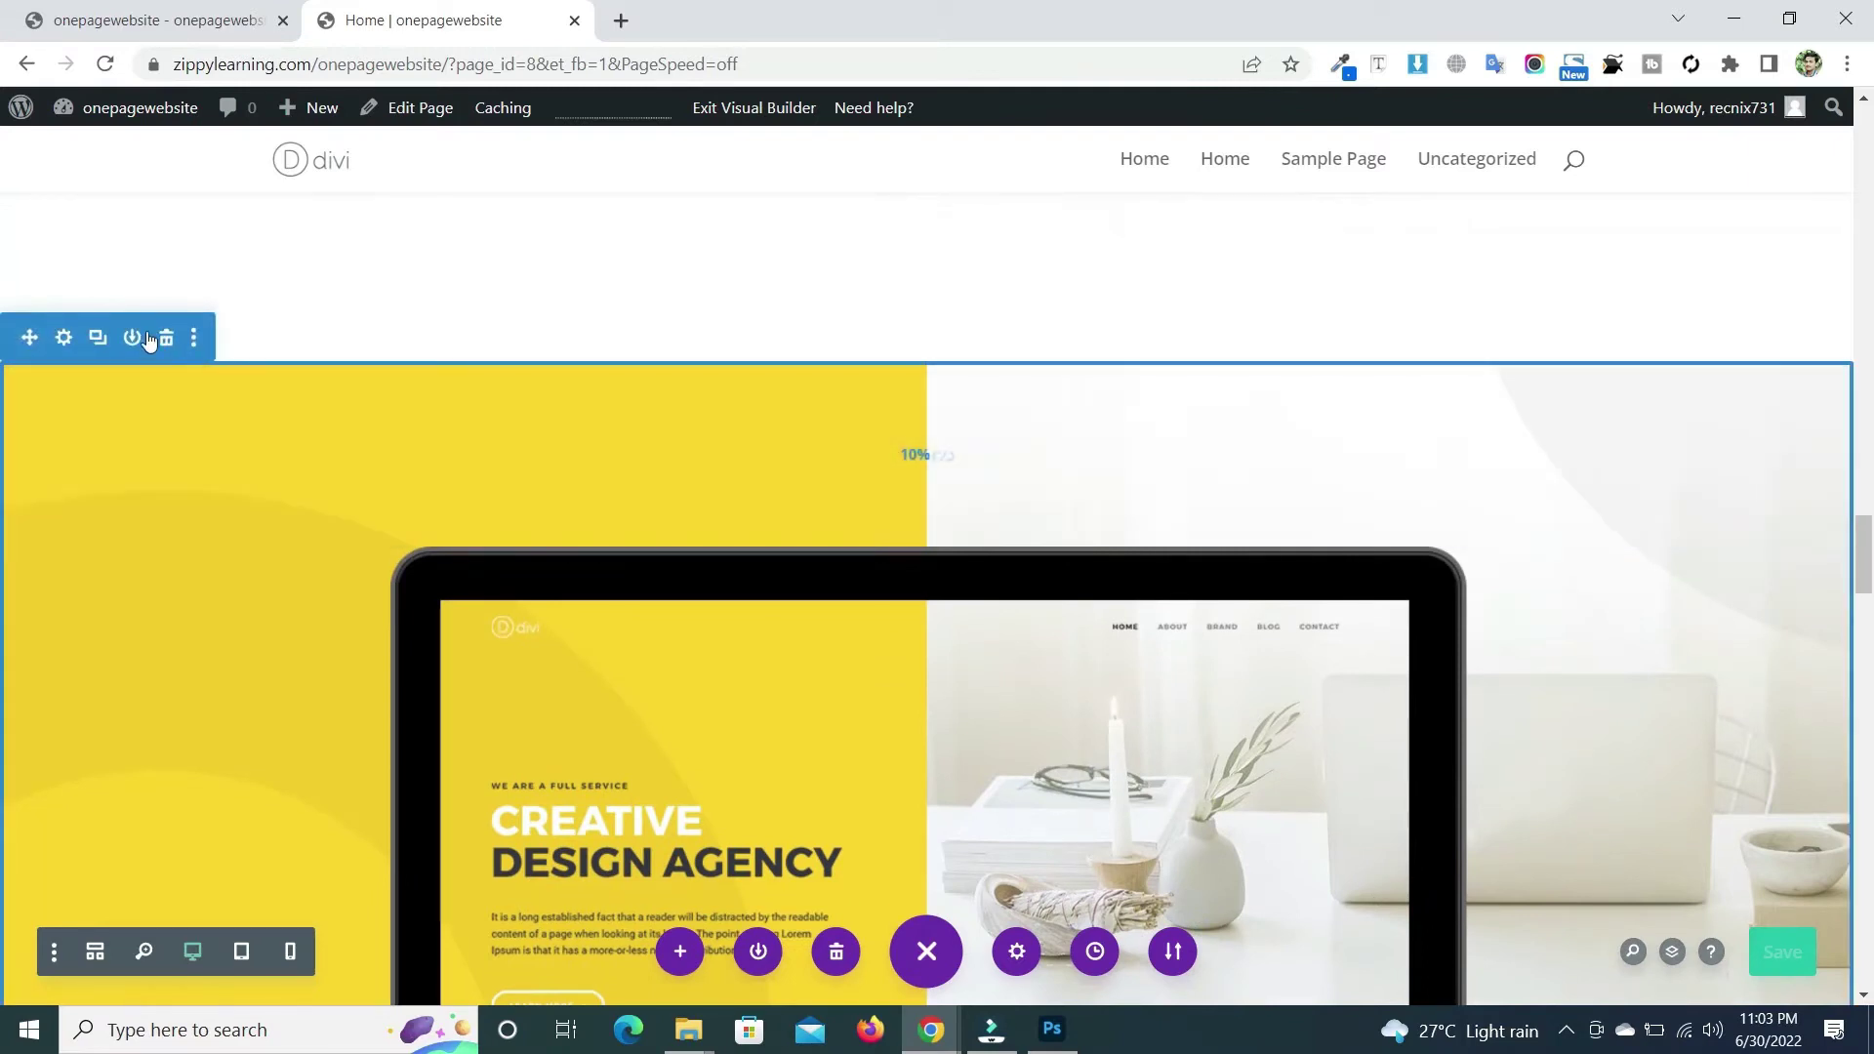
left_click(161, 334)
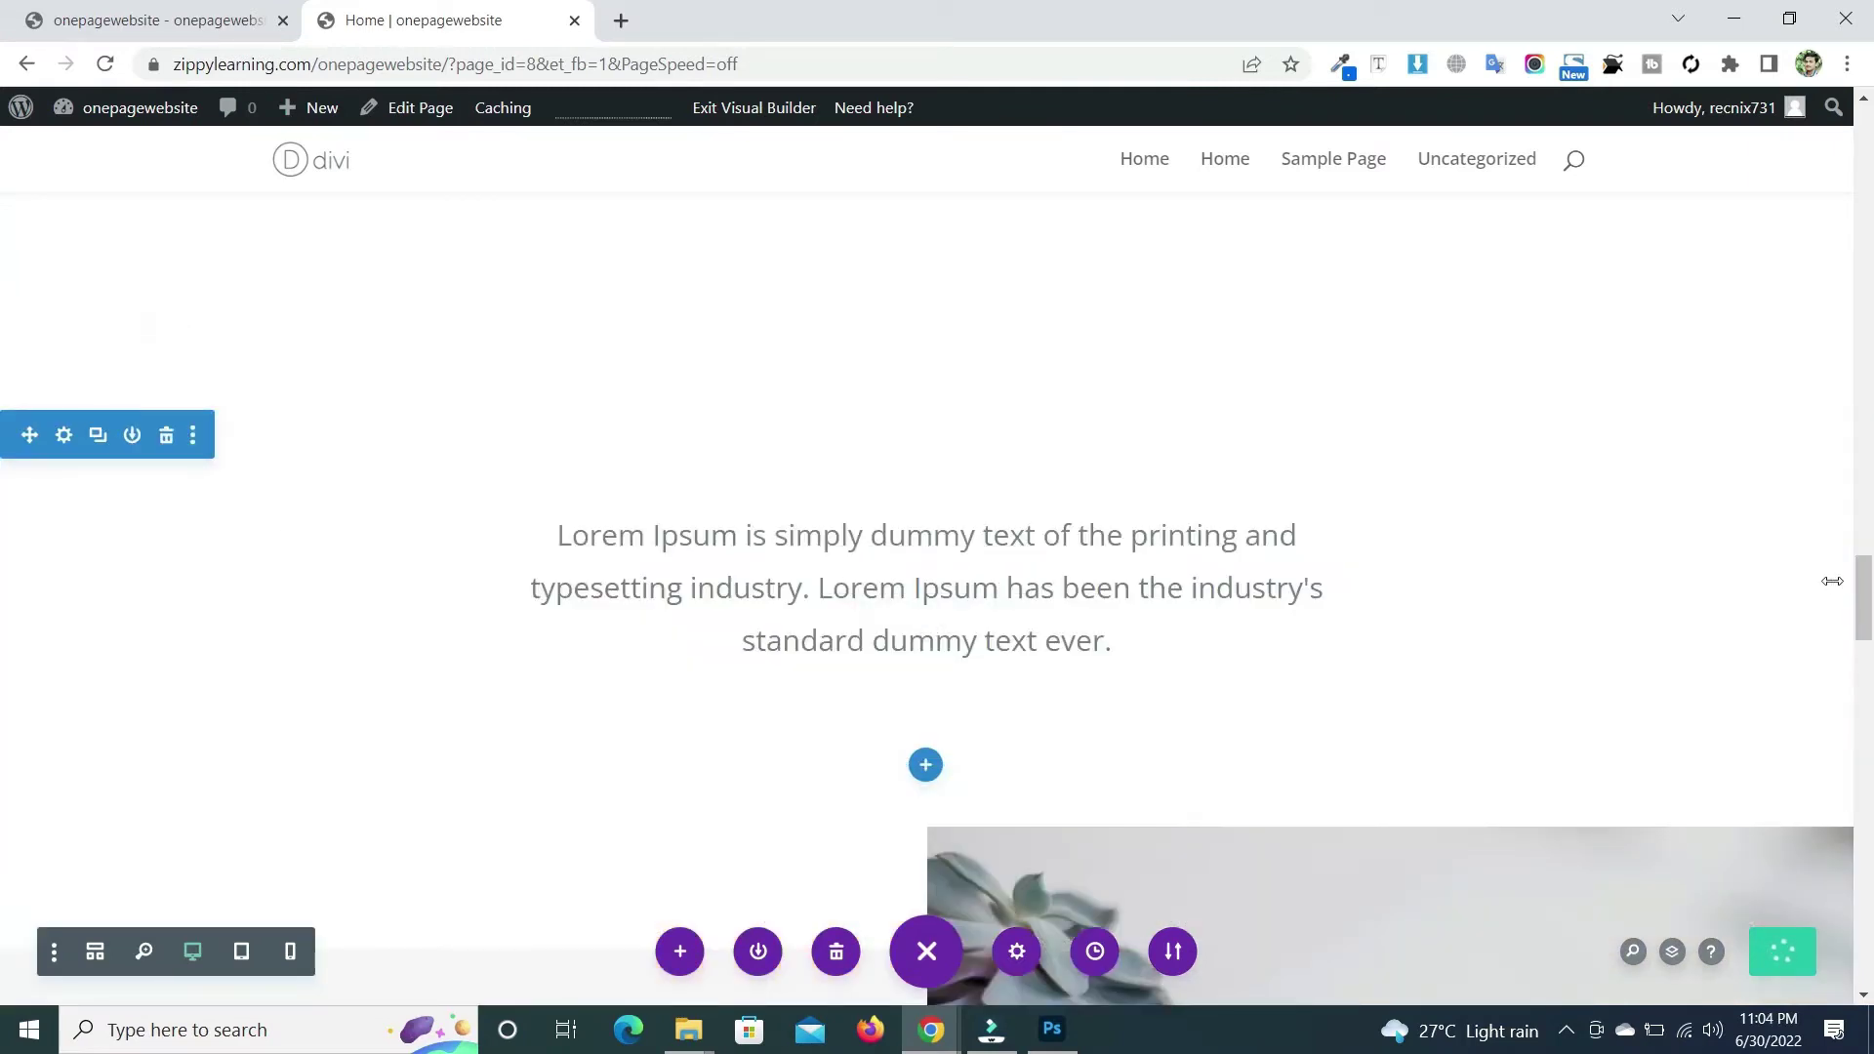
left_click(165, 435)
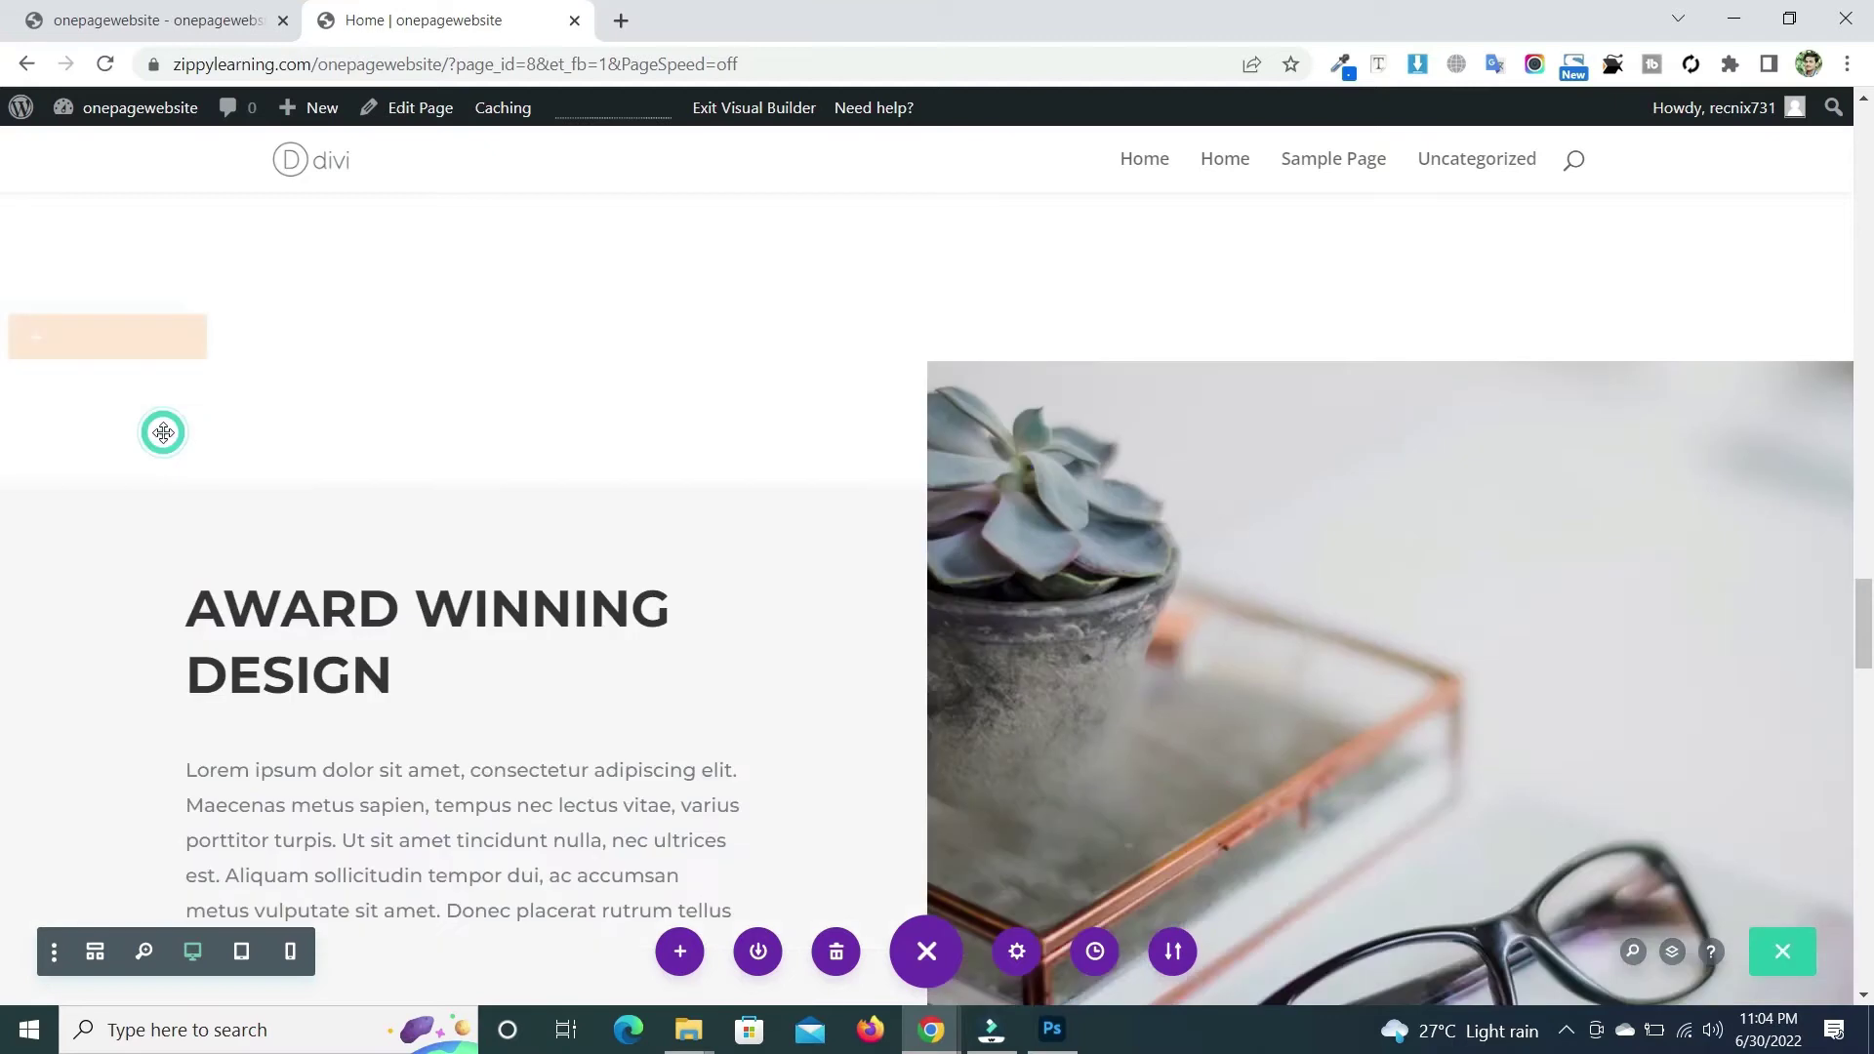
left_click(166, 338)
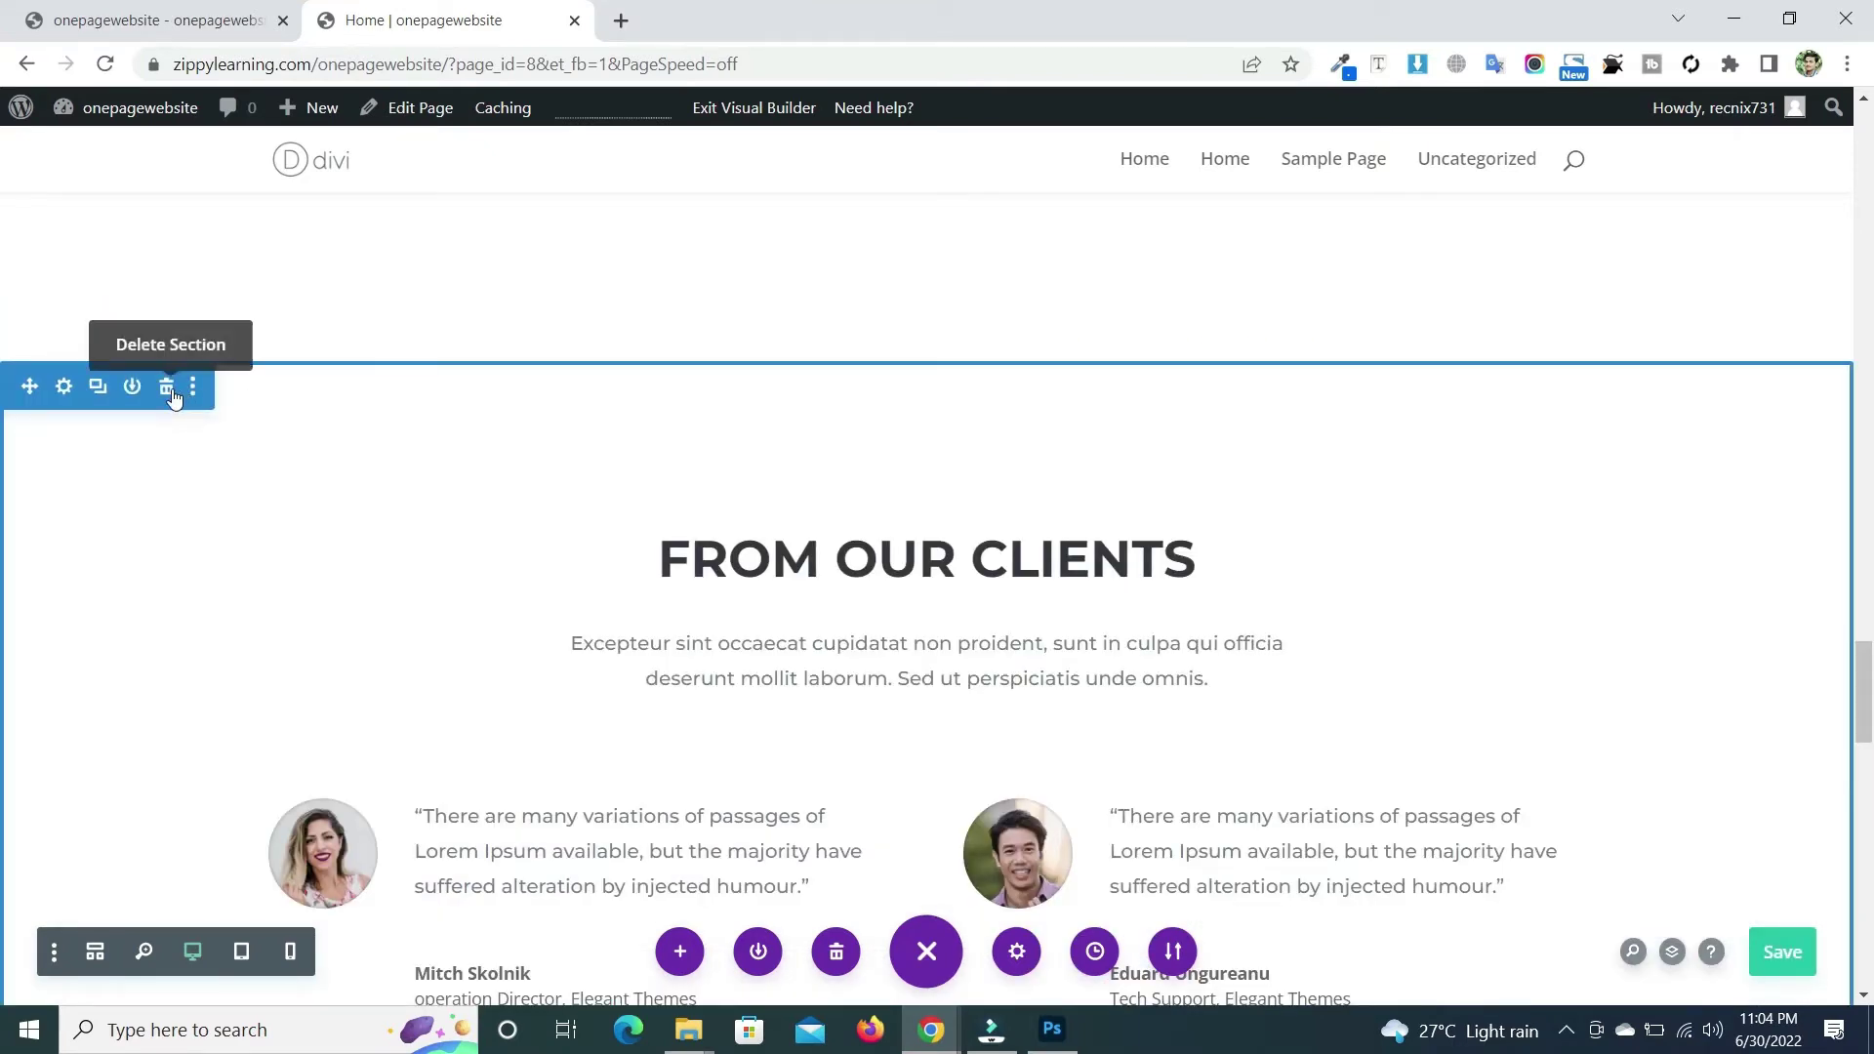
left_click(168, 390)
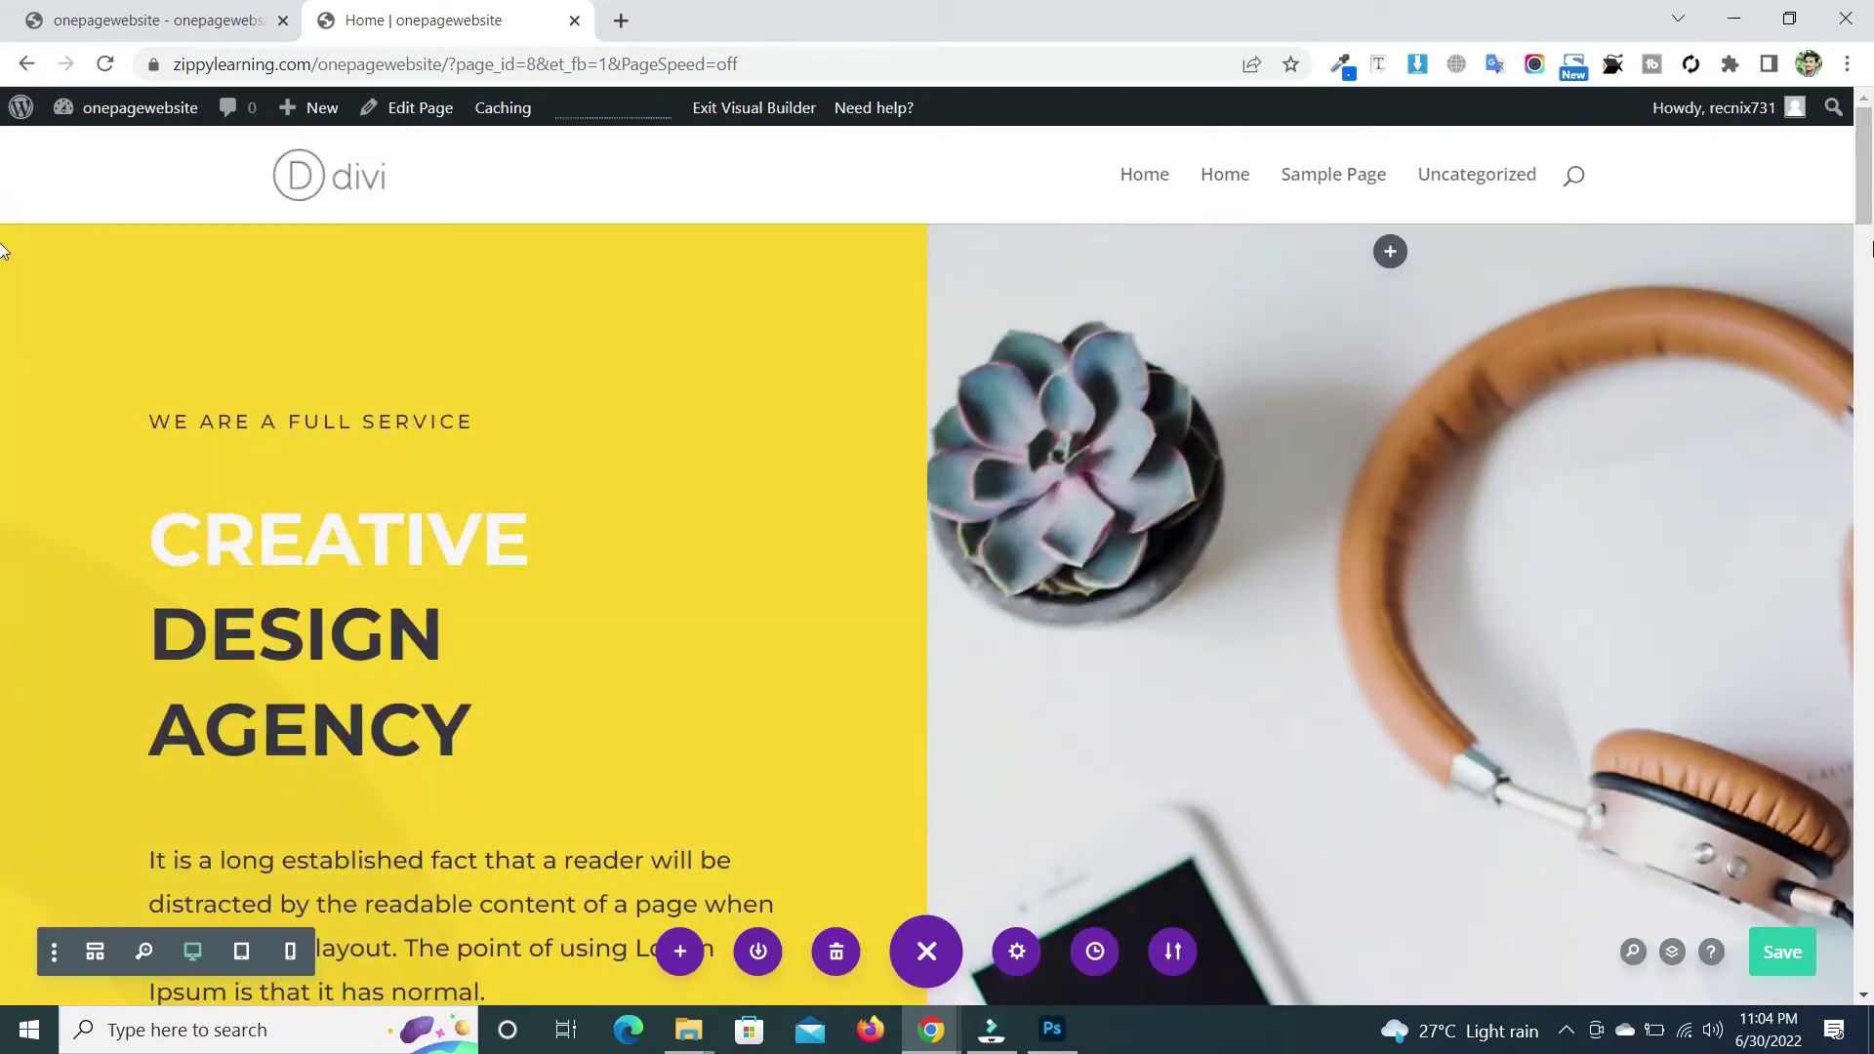
Review the remaining page sections from the hero down to the contact section.
scroll(2, 251, "down", 7)
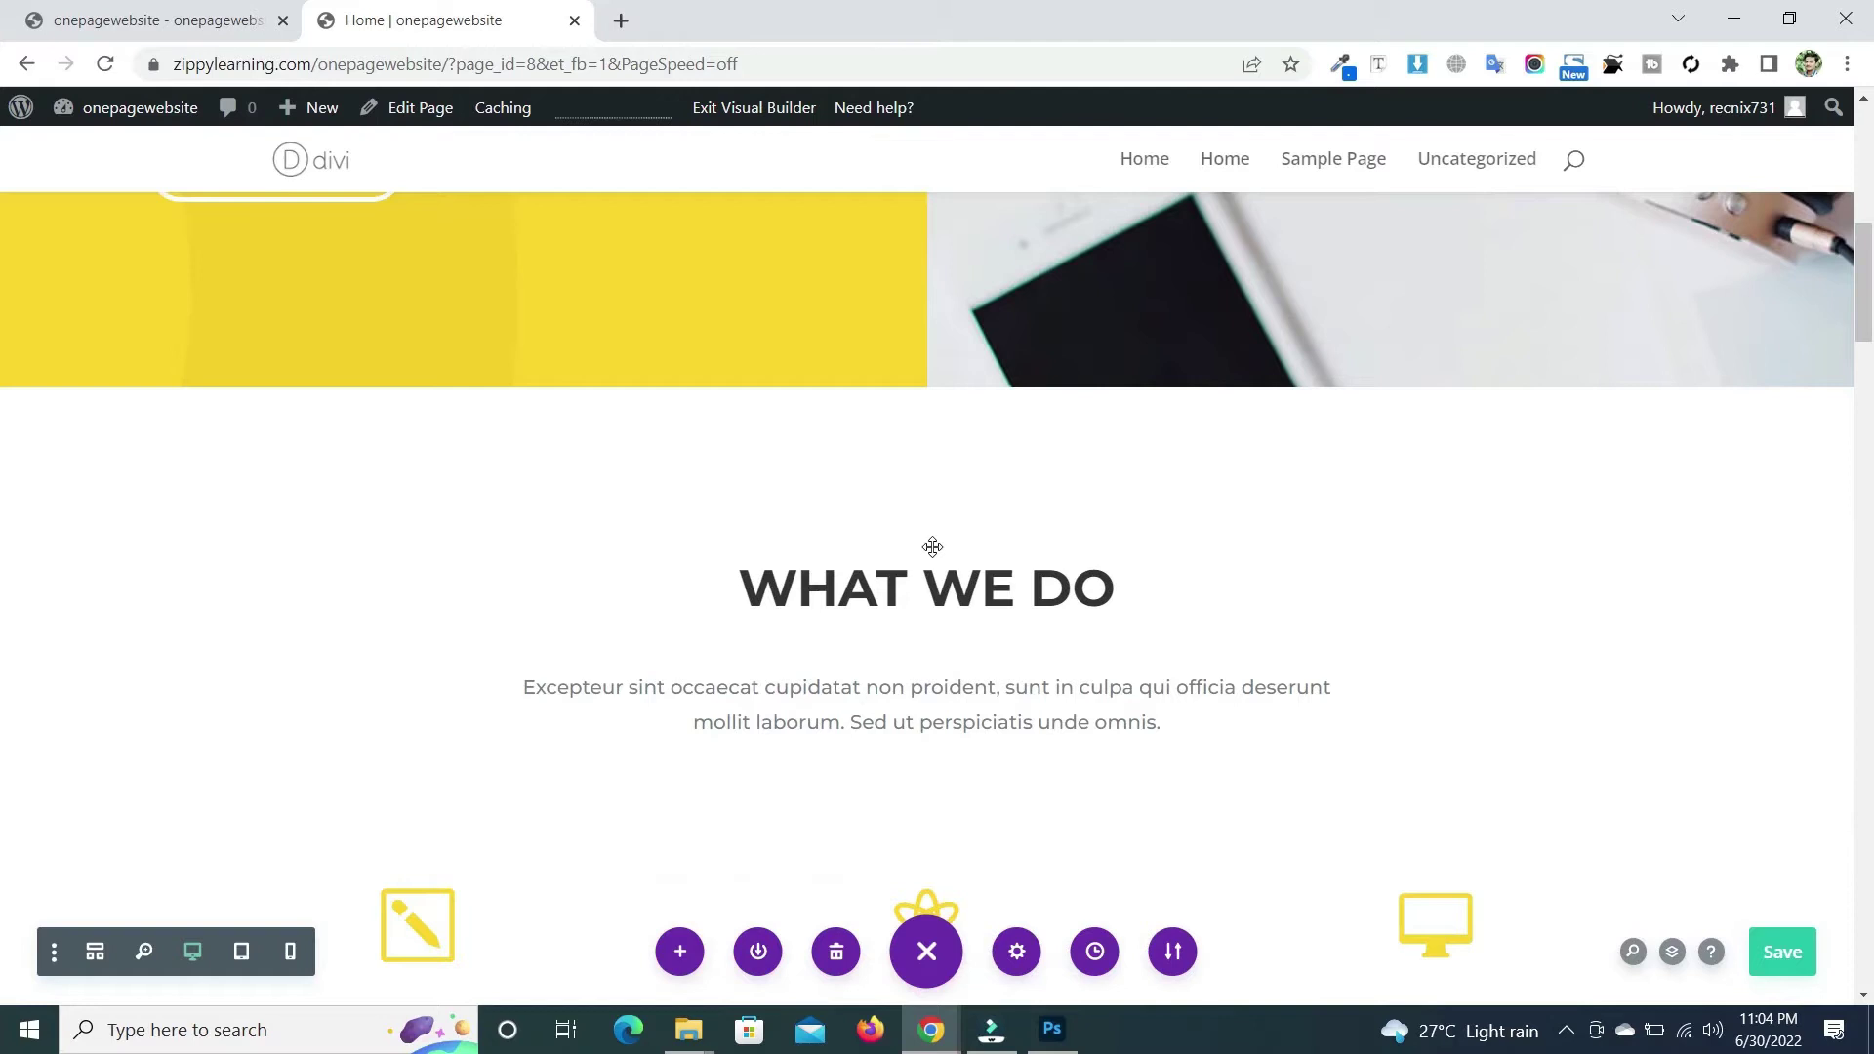
mouse_move(926, 566)
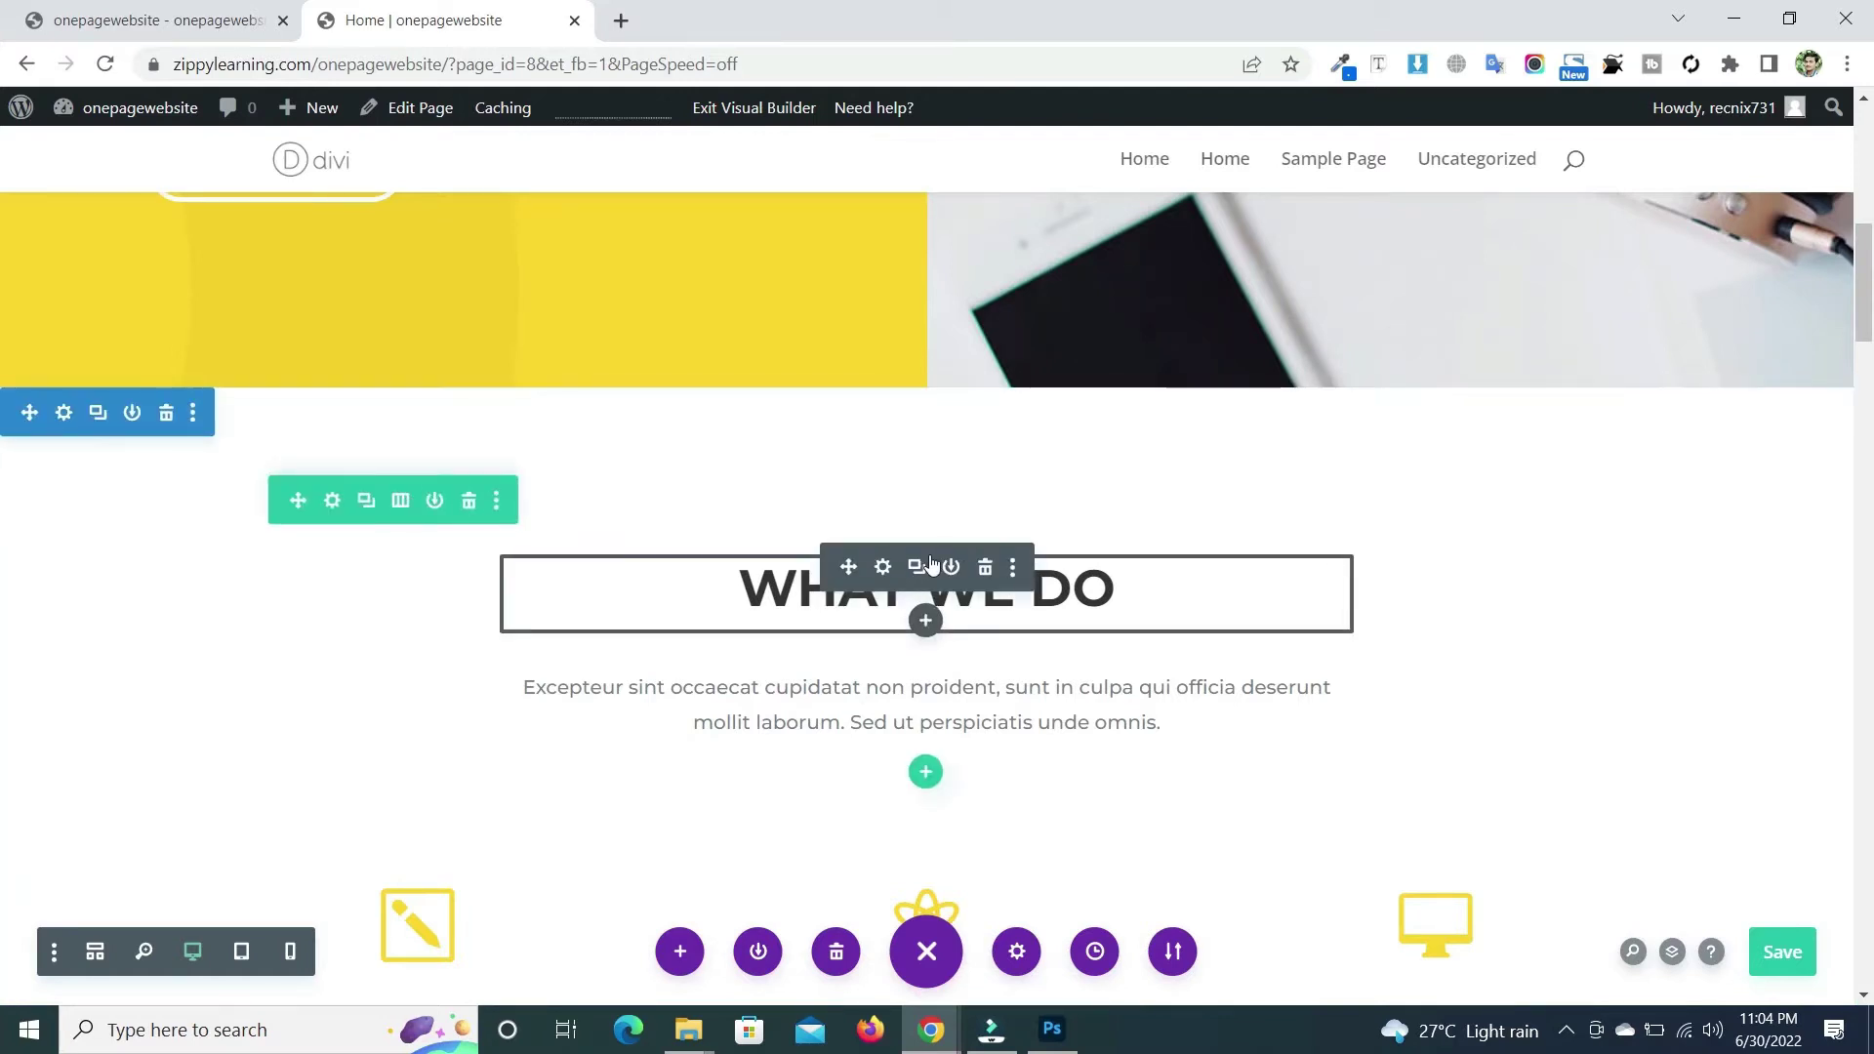
scroll(2, 390, "down", 8)
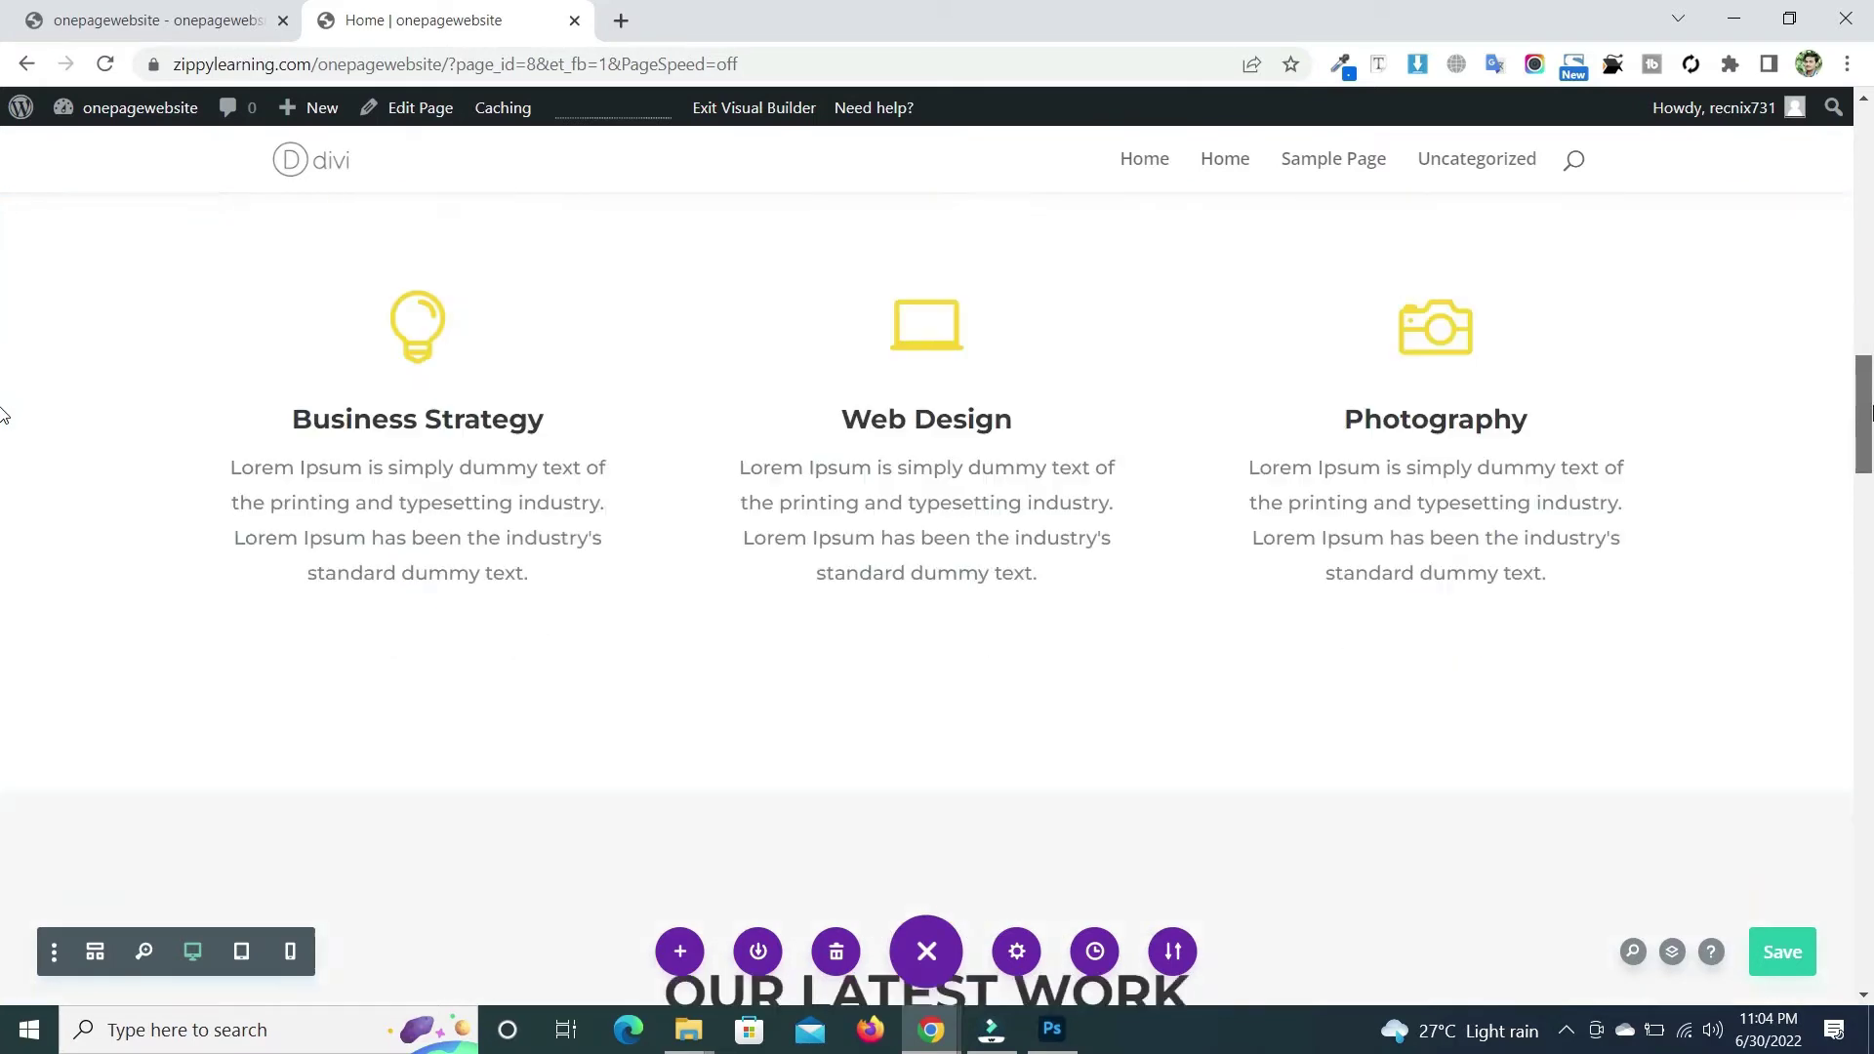
scroll(2, 395, "down", 5)
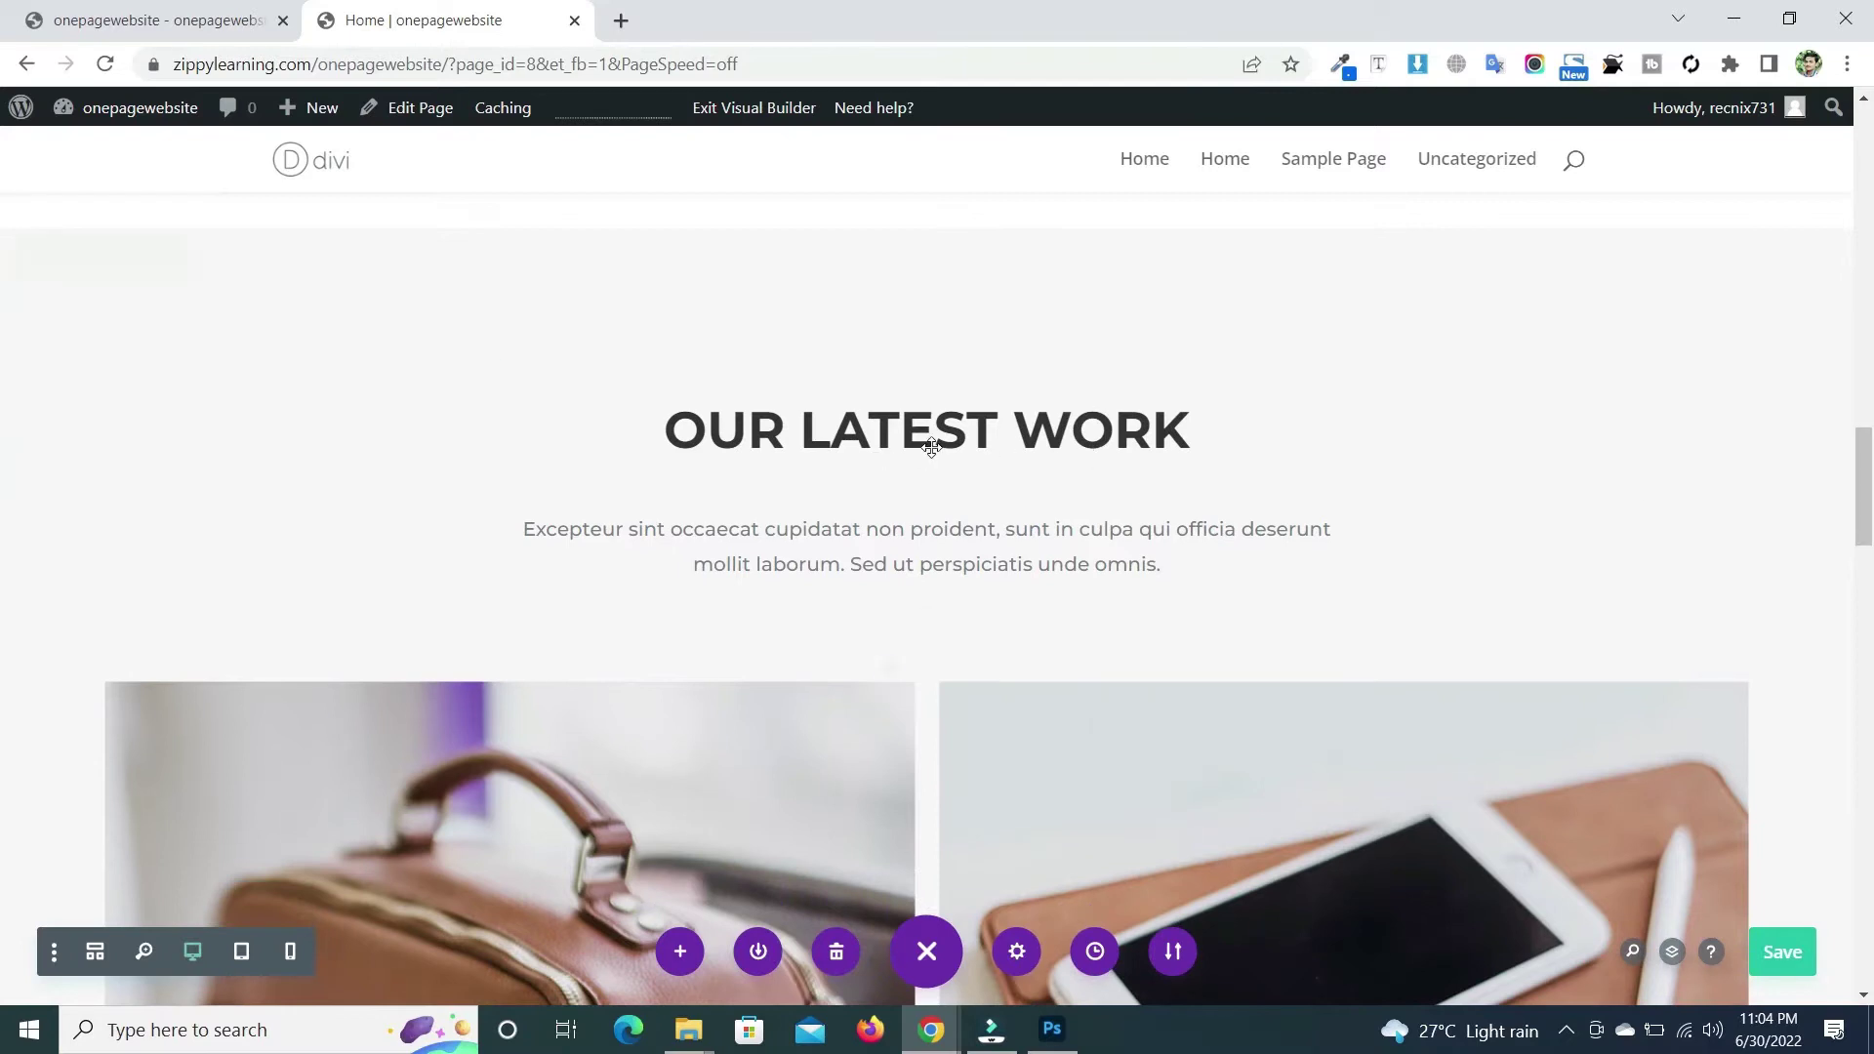
scroll(2, 576, "down", 8)
scroll(2, 673, "down", 5)
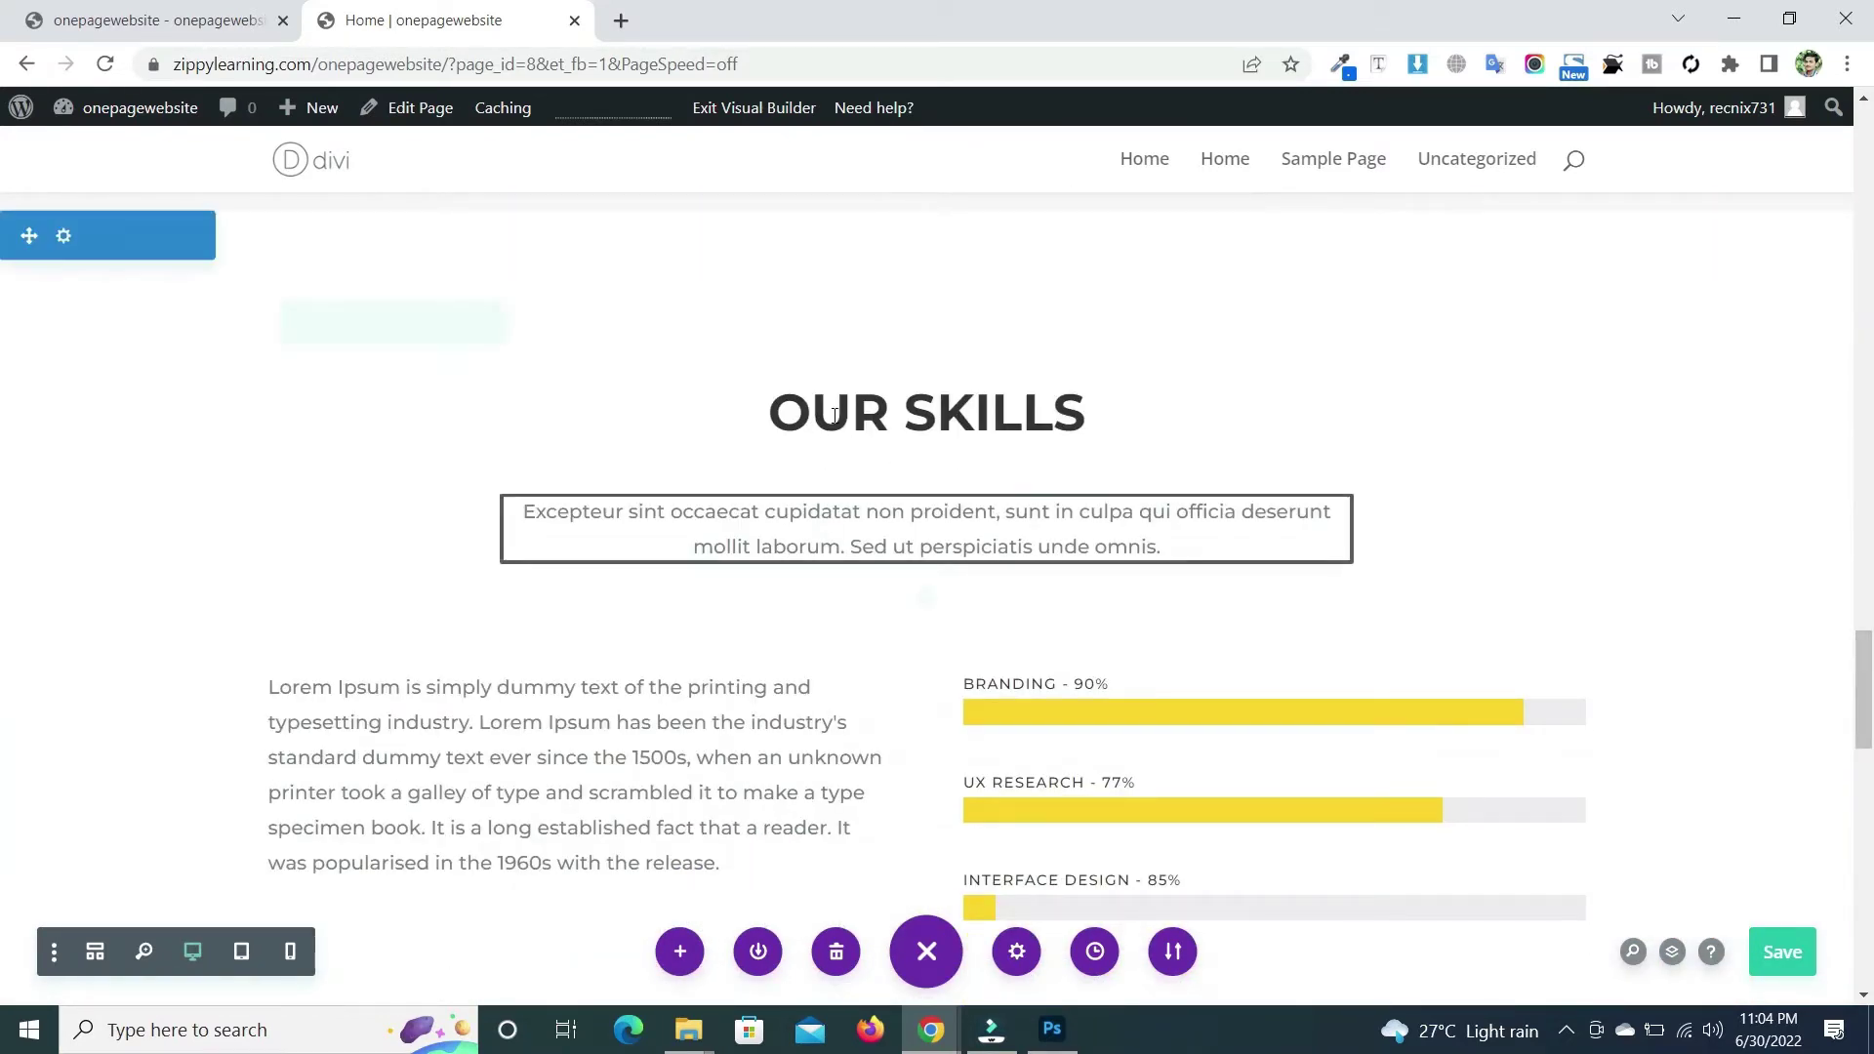
scroll(2, 722, "down", 5)
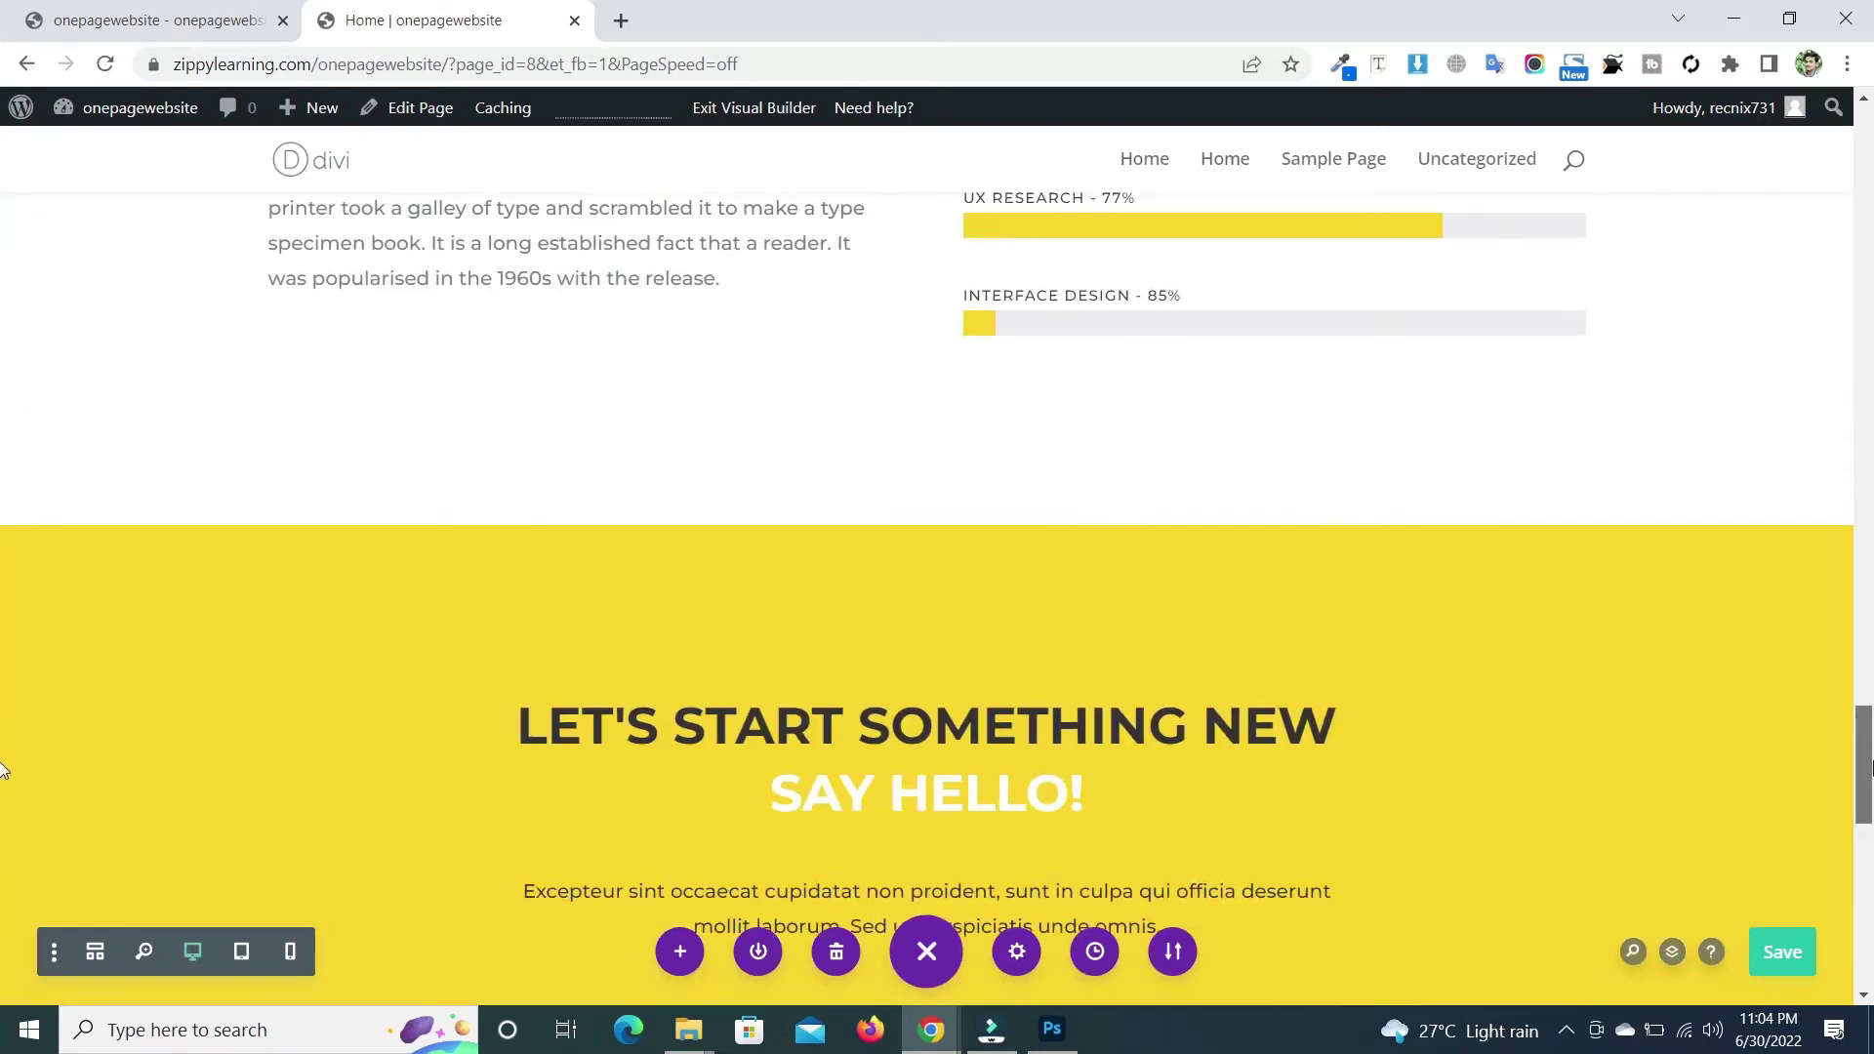
scroll(2, 771, "down", 2)
left_click_drag(1866, 792, 1866, 415)
scroll(2, 415, "up", 20)
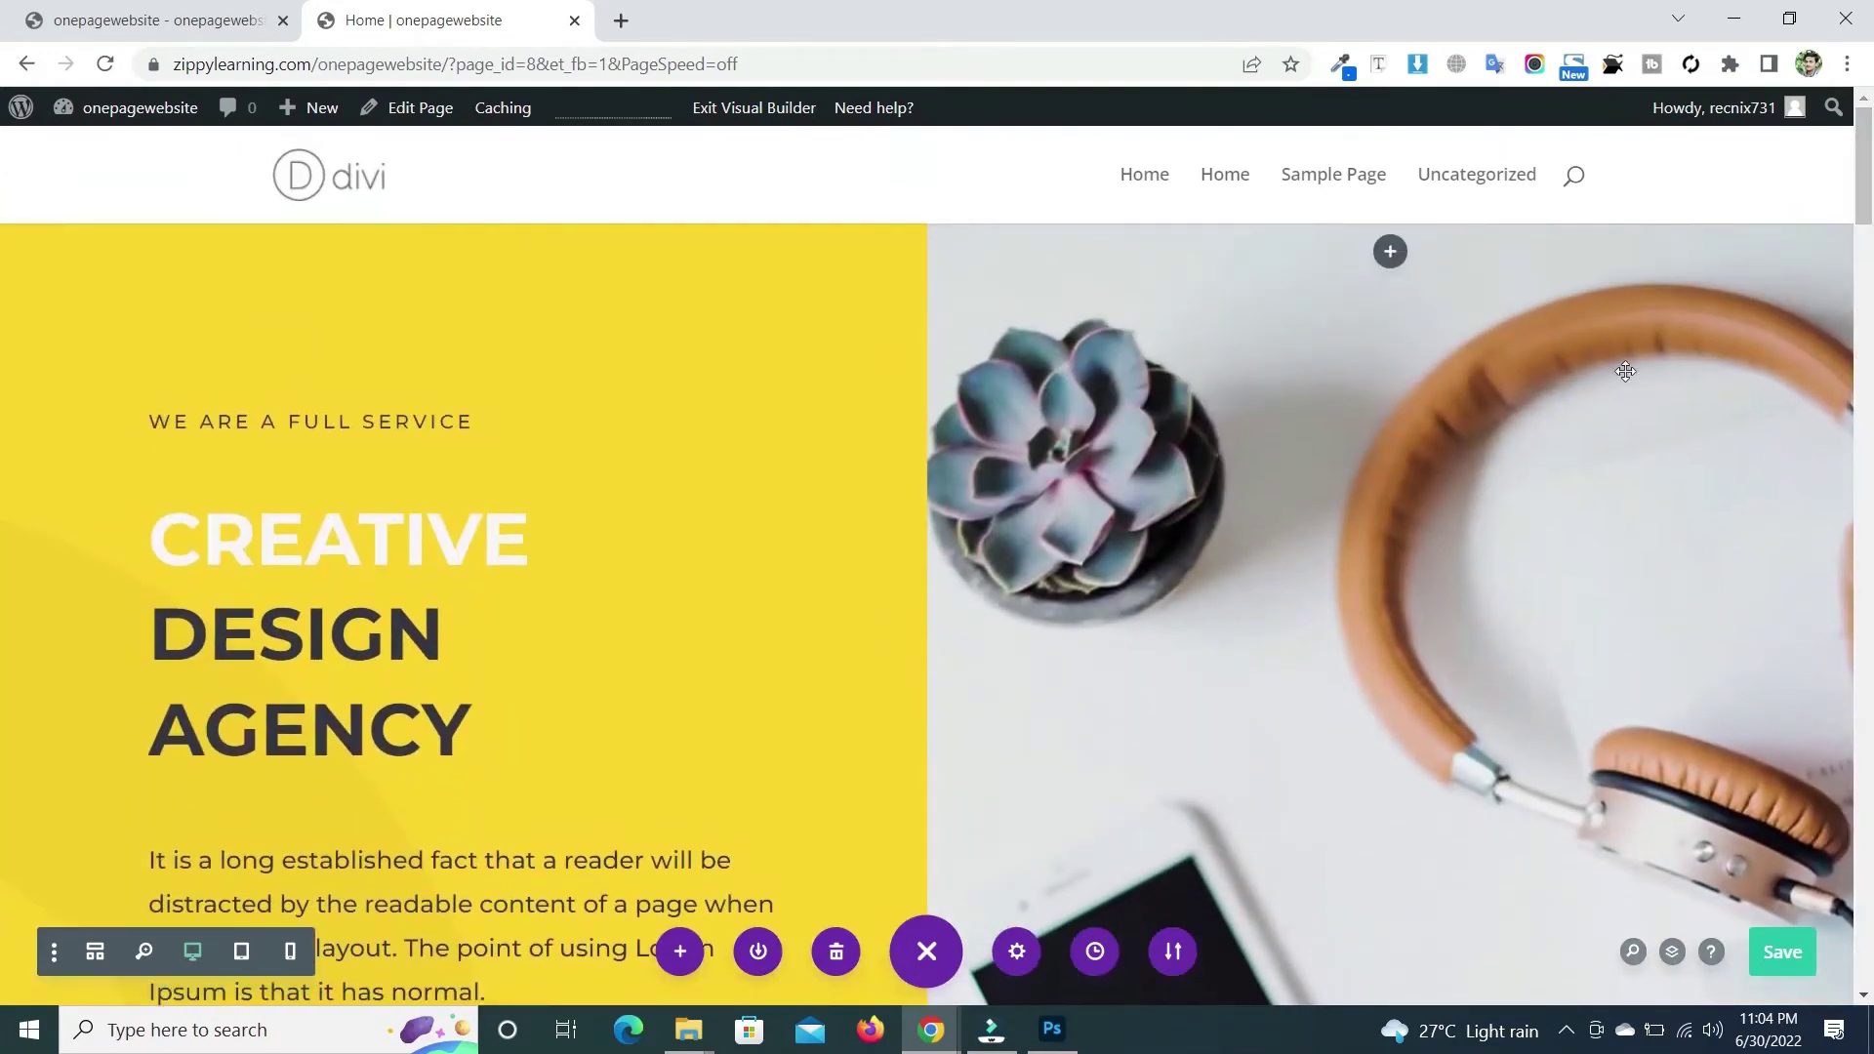
Exit the visual builder, saving the page changes, and view the live page.
left_click(739, 109)
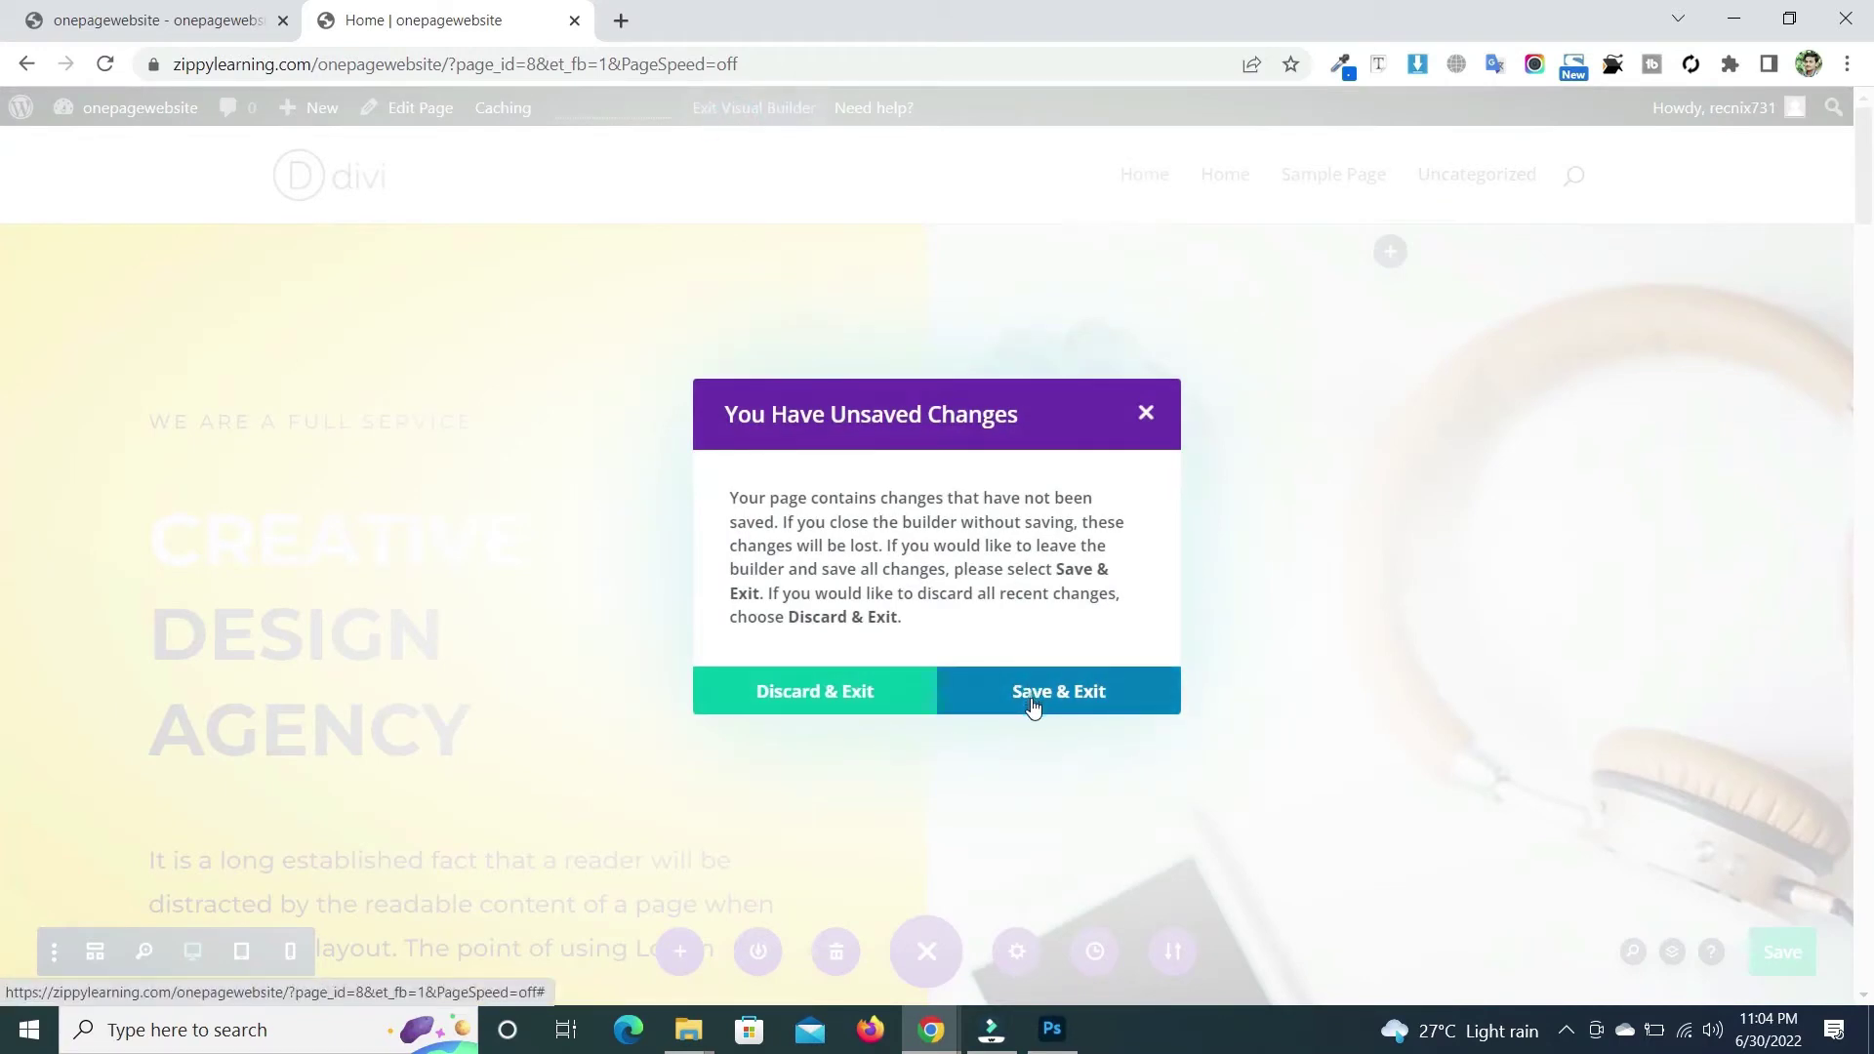
left_click(1032, 701)
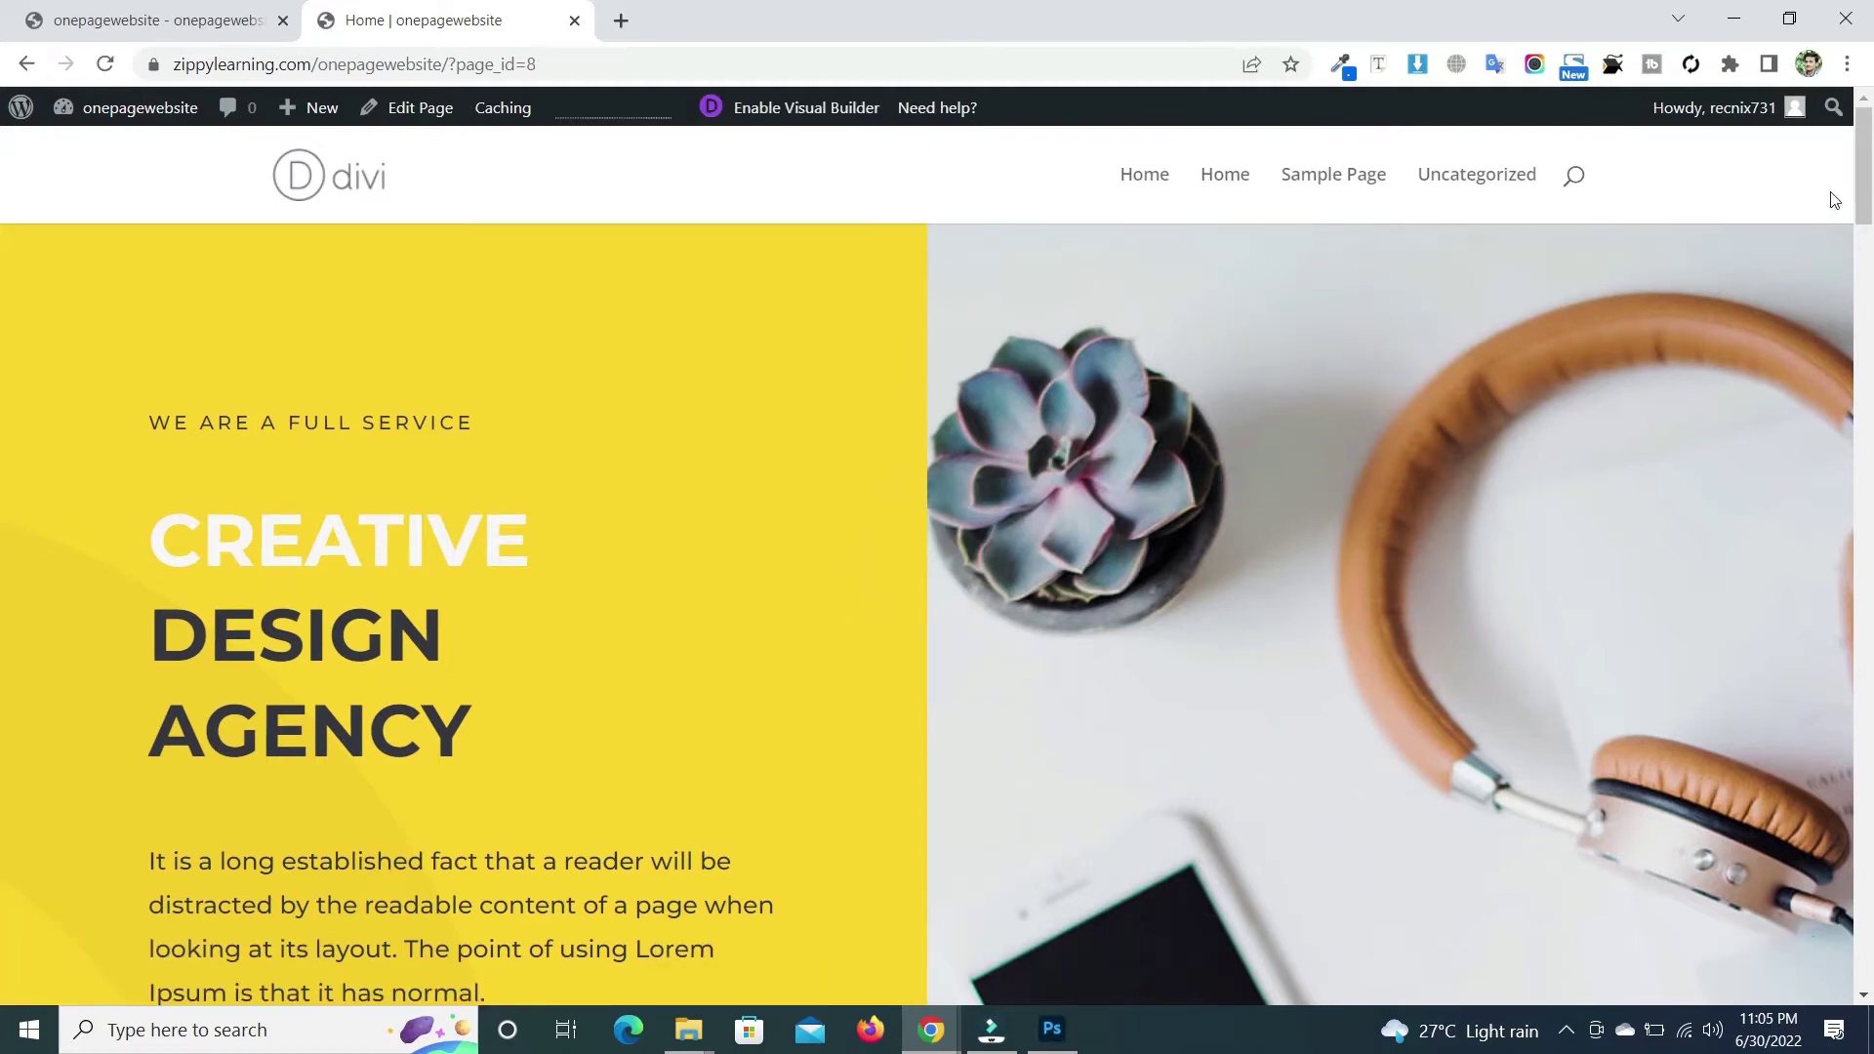
left_click_drag(1864, 200, 1869, 156)
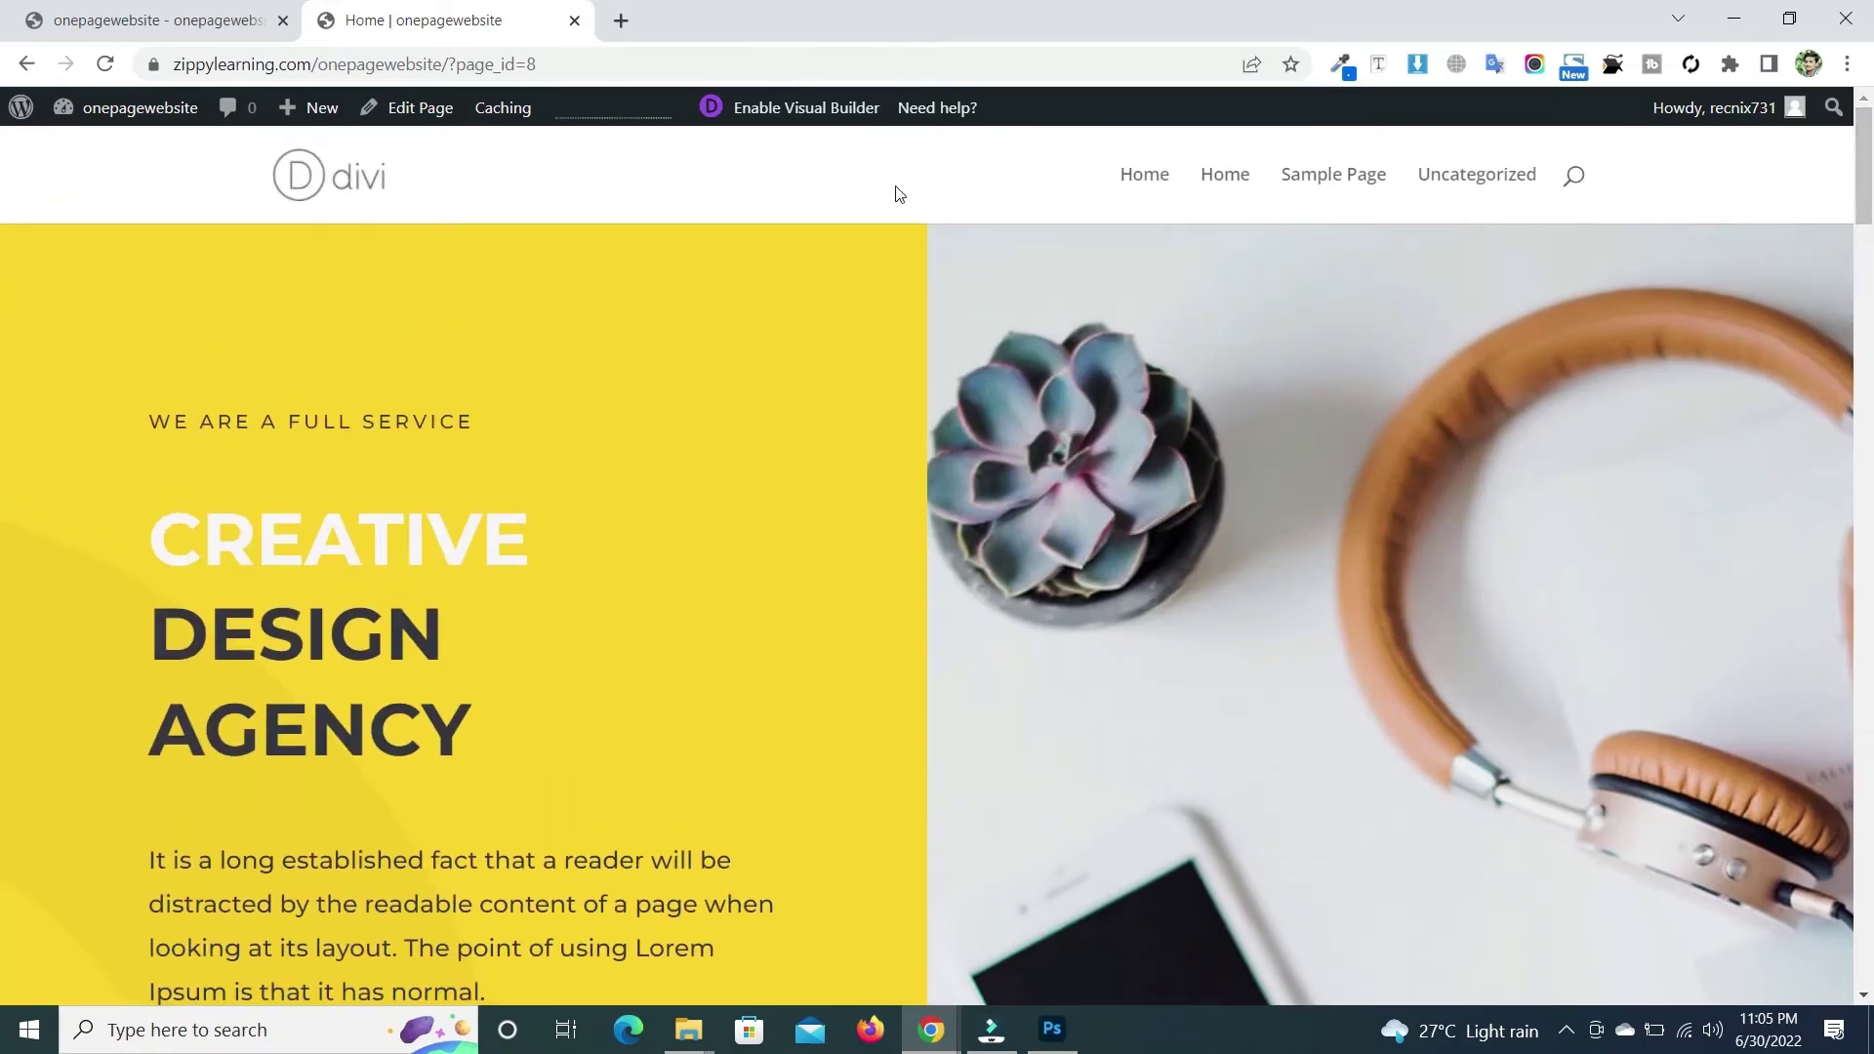
Enable the visual builder and set the CSS ID of the "What We Do" section to "whatwedo".
left_click(791, 112)
left_click(389, 276)
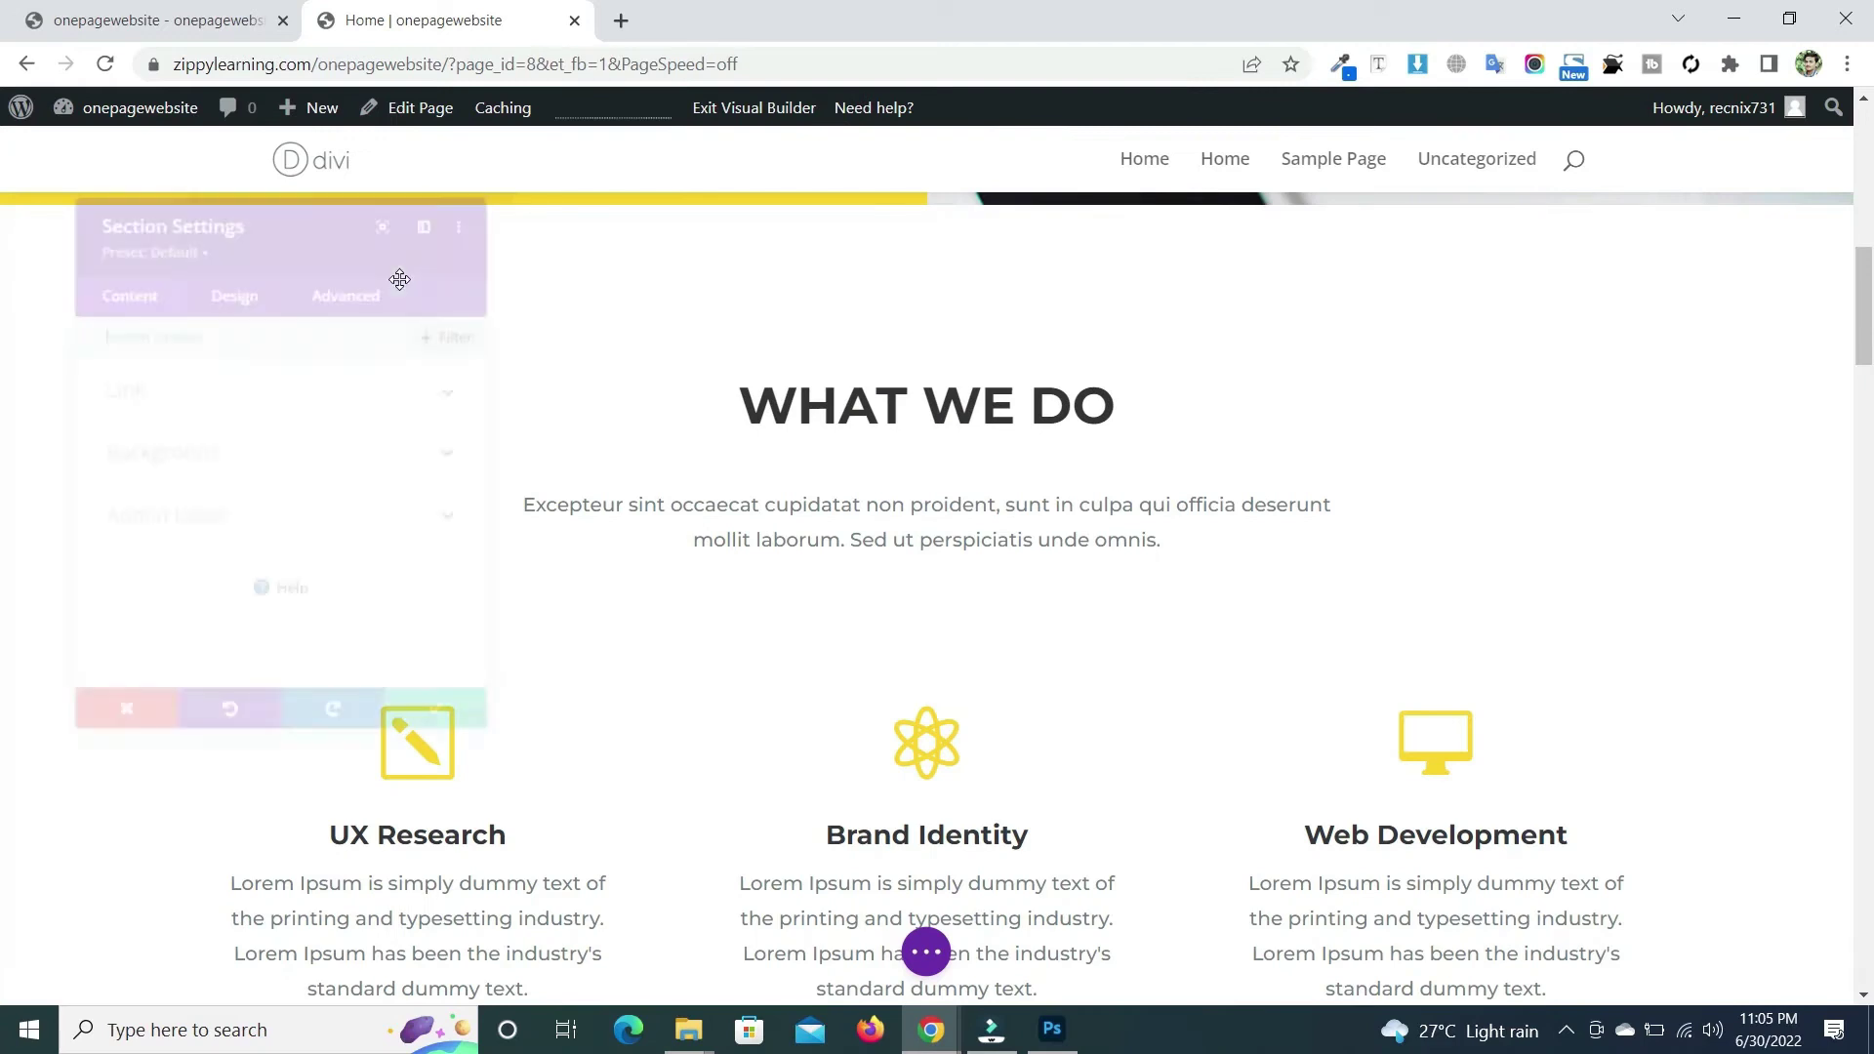
left_click(357, 278)
left_click_drag(363, 203, 1491, 186)
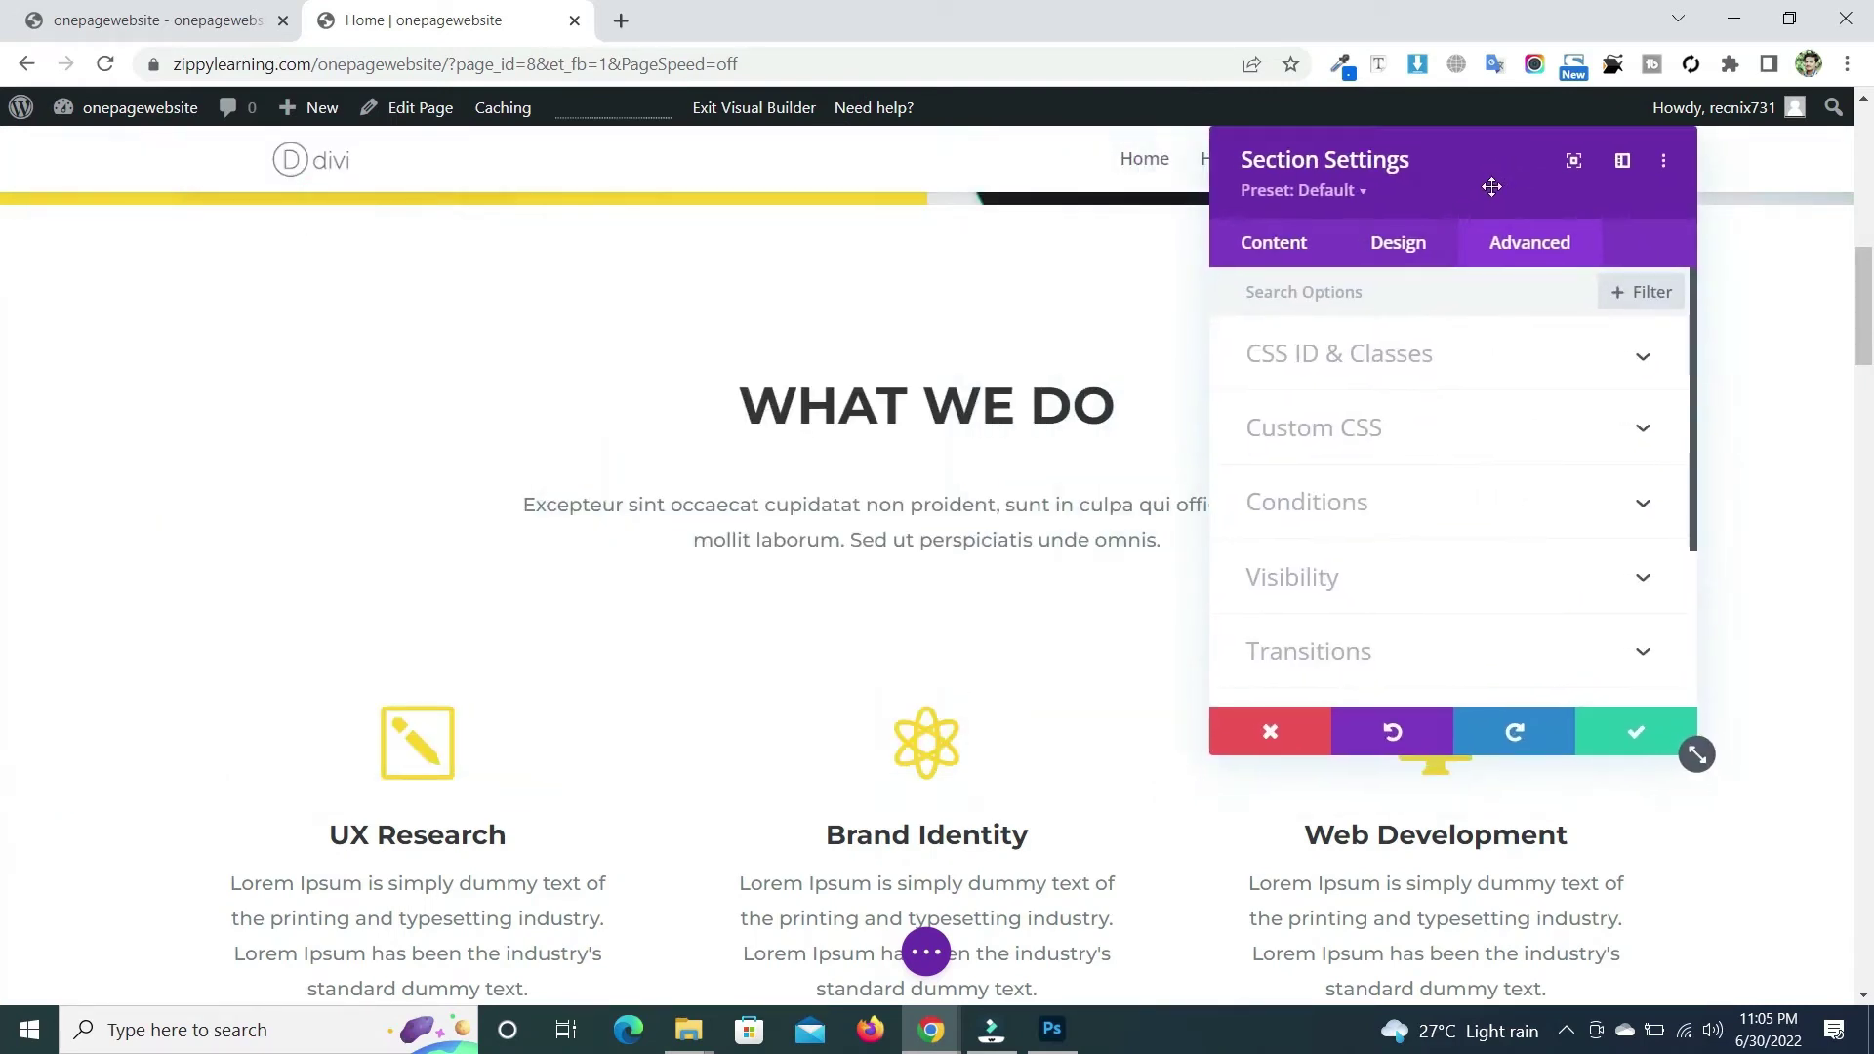
left_click(1380, 382)
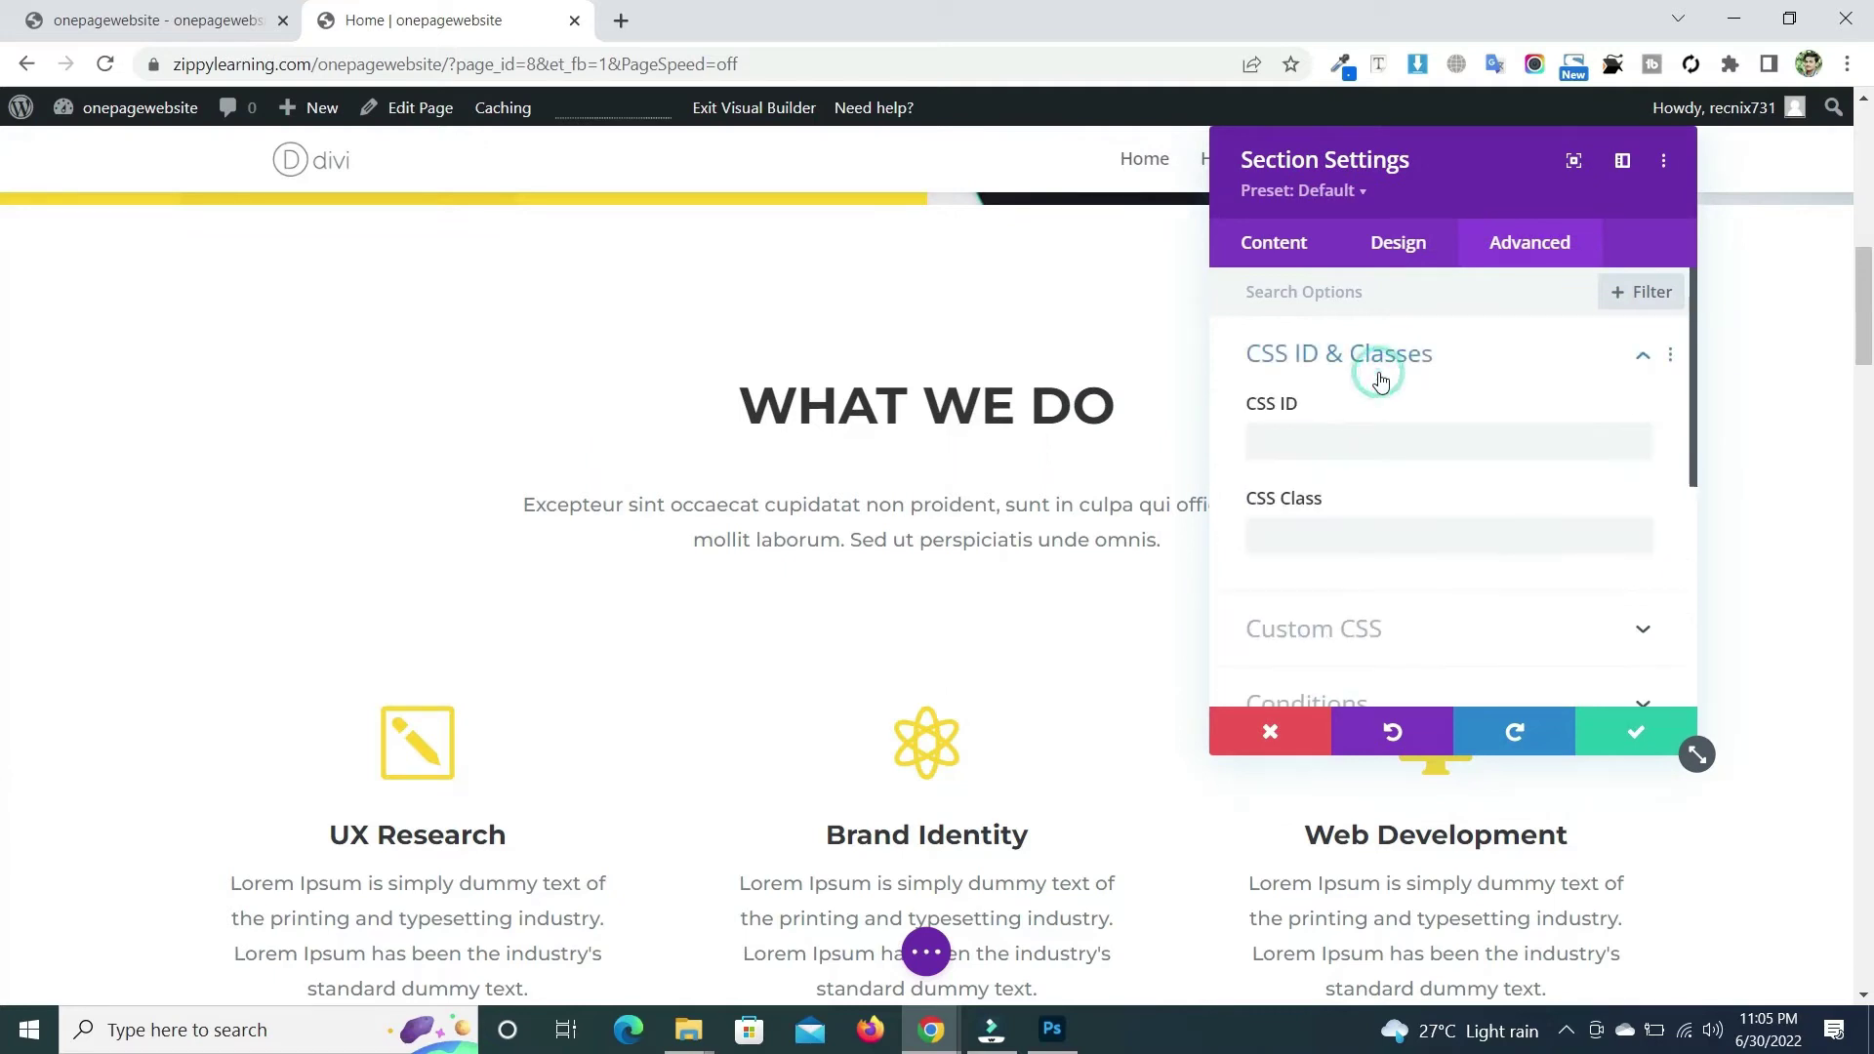
left_click(1303, 452)
type("w")
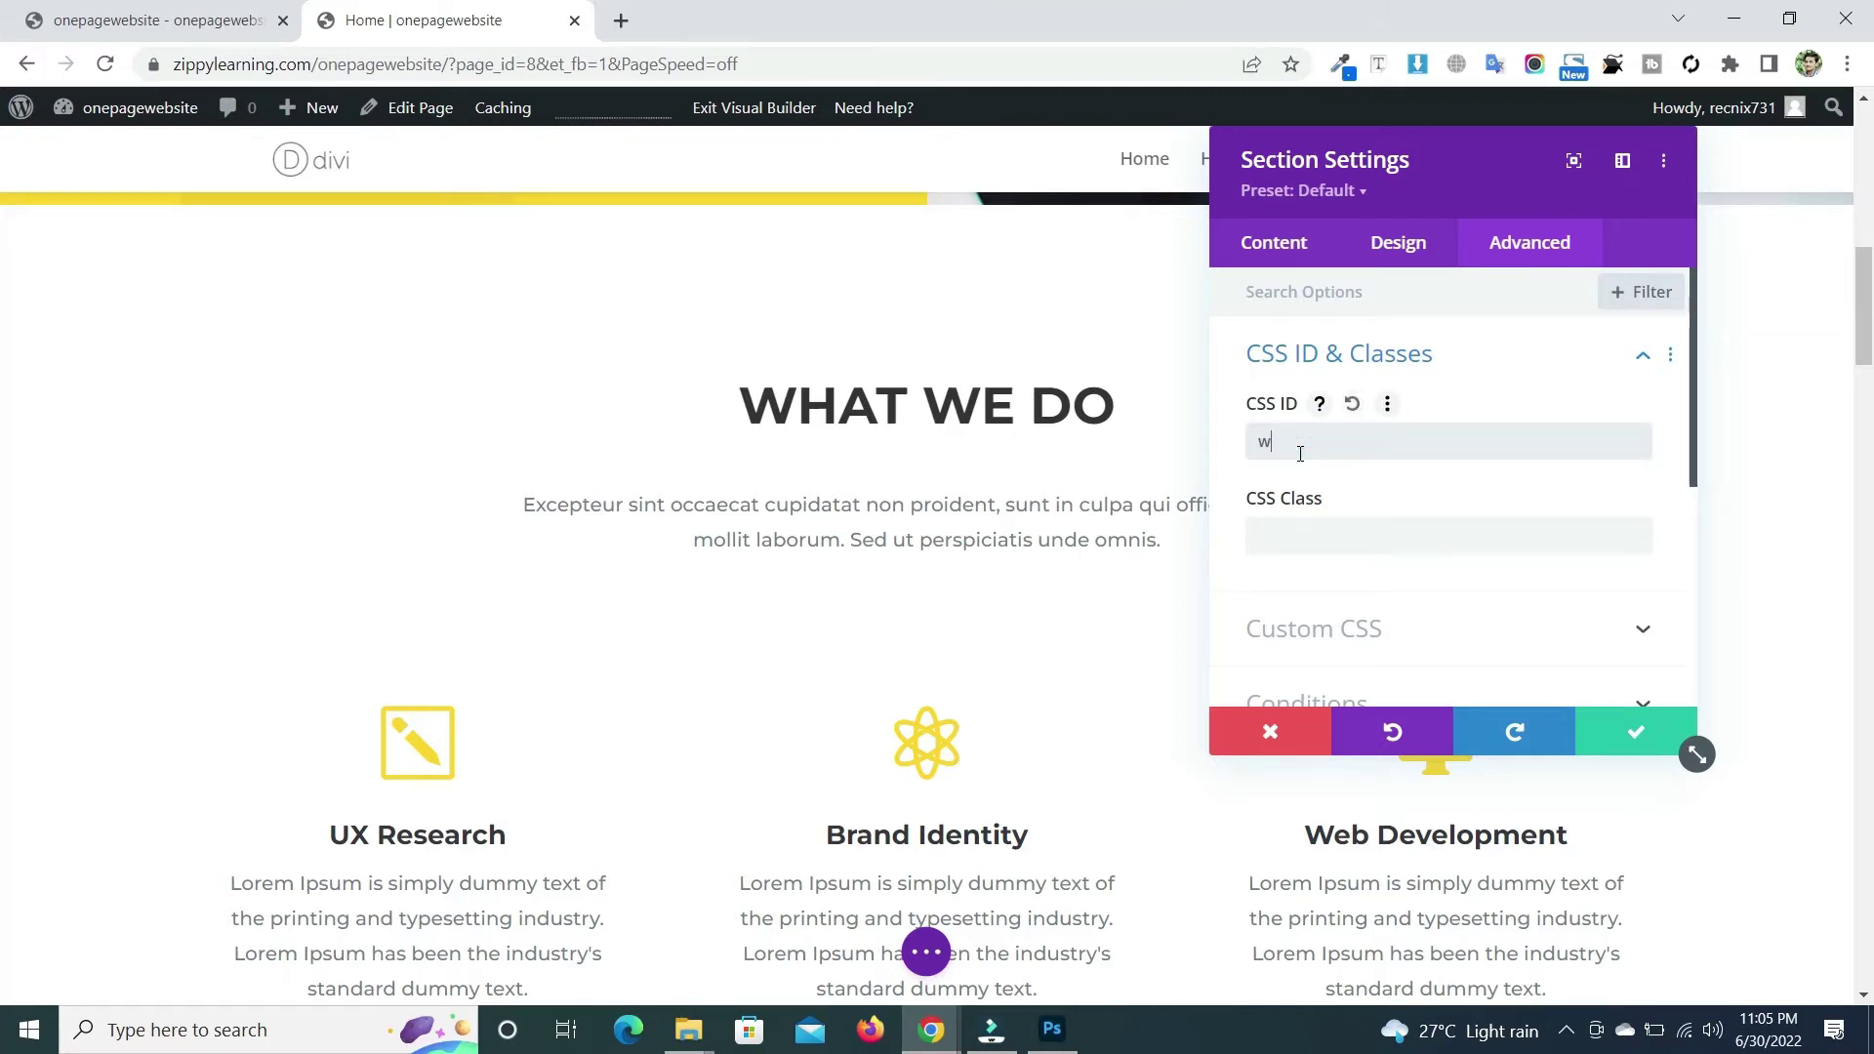
type("hatwedo")
left_click(1640, 734)
Set the CSS ID of the "Our Latest Work" section to "work" and save the section settings.
scroll(3, 391, "down", 12)
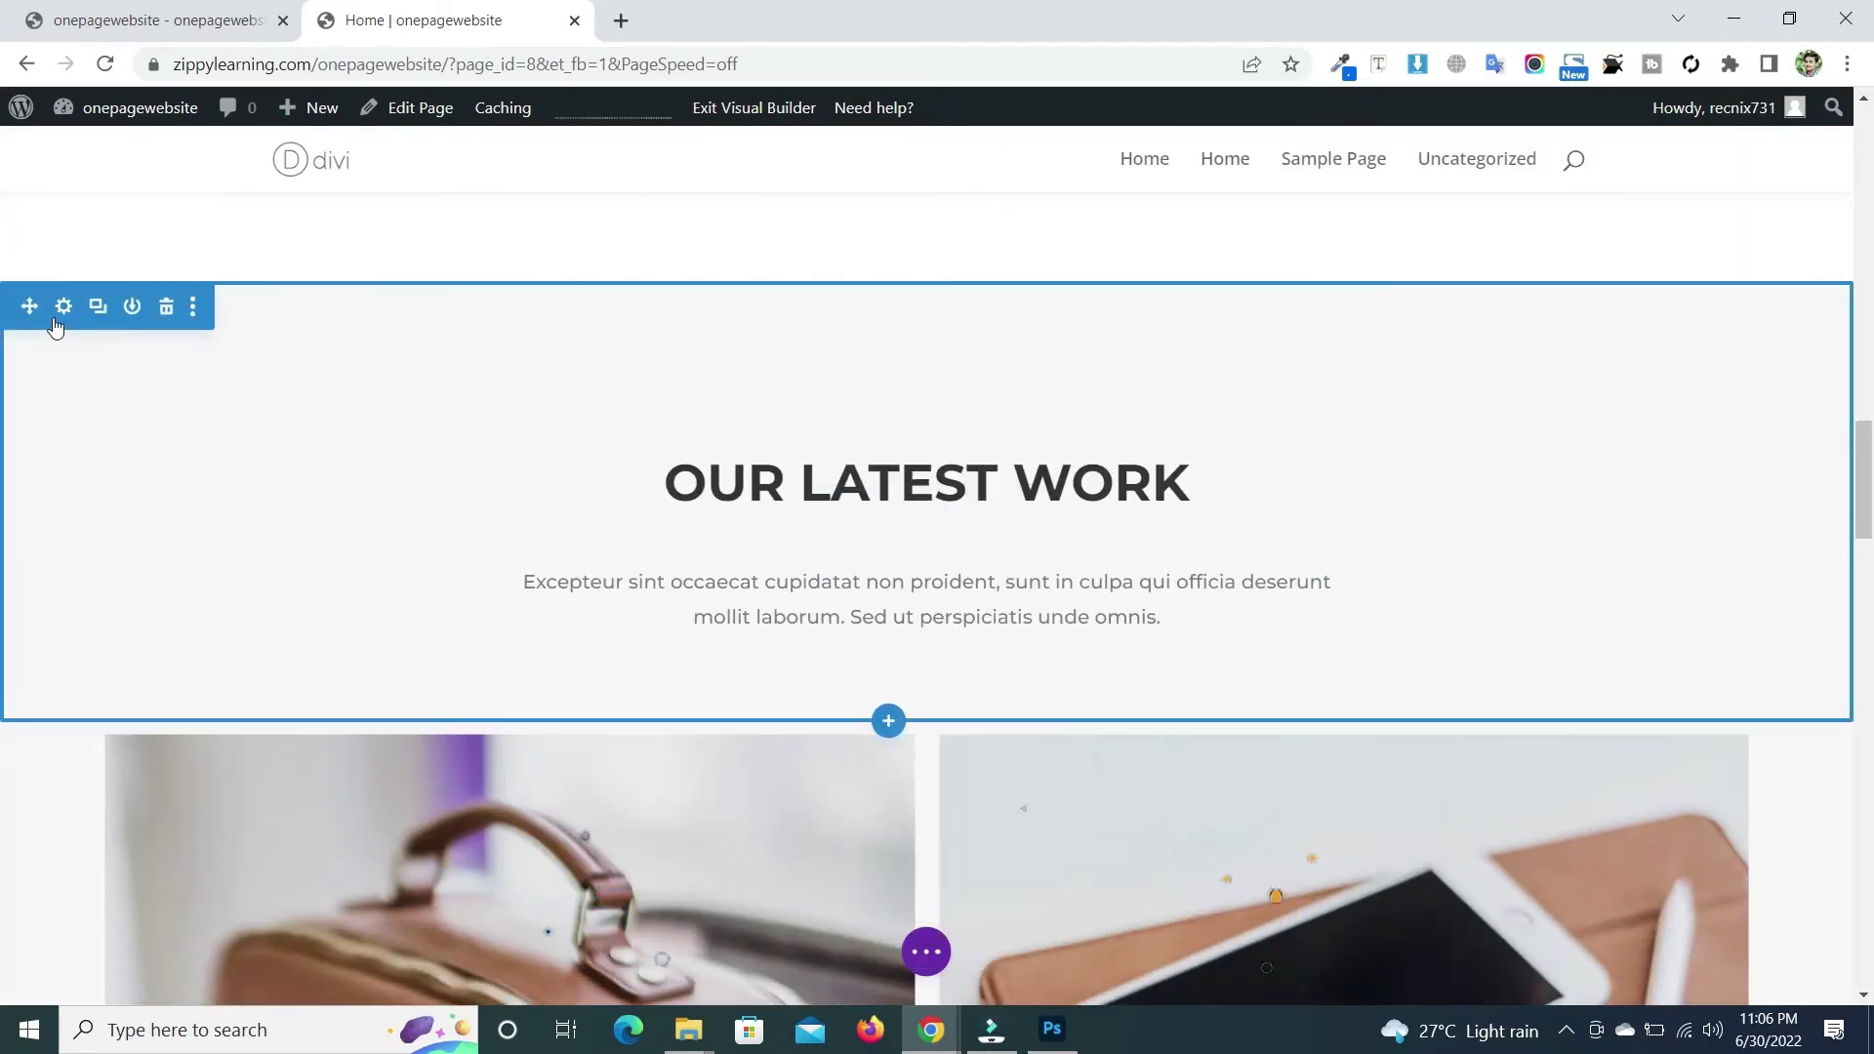
left_click(53, 316)
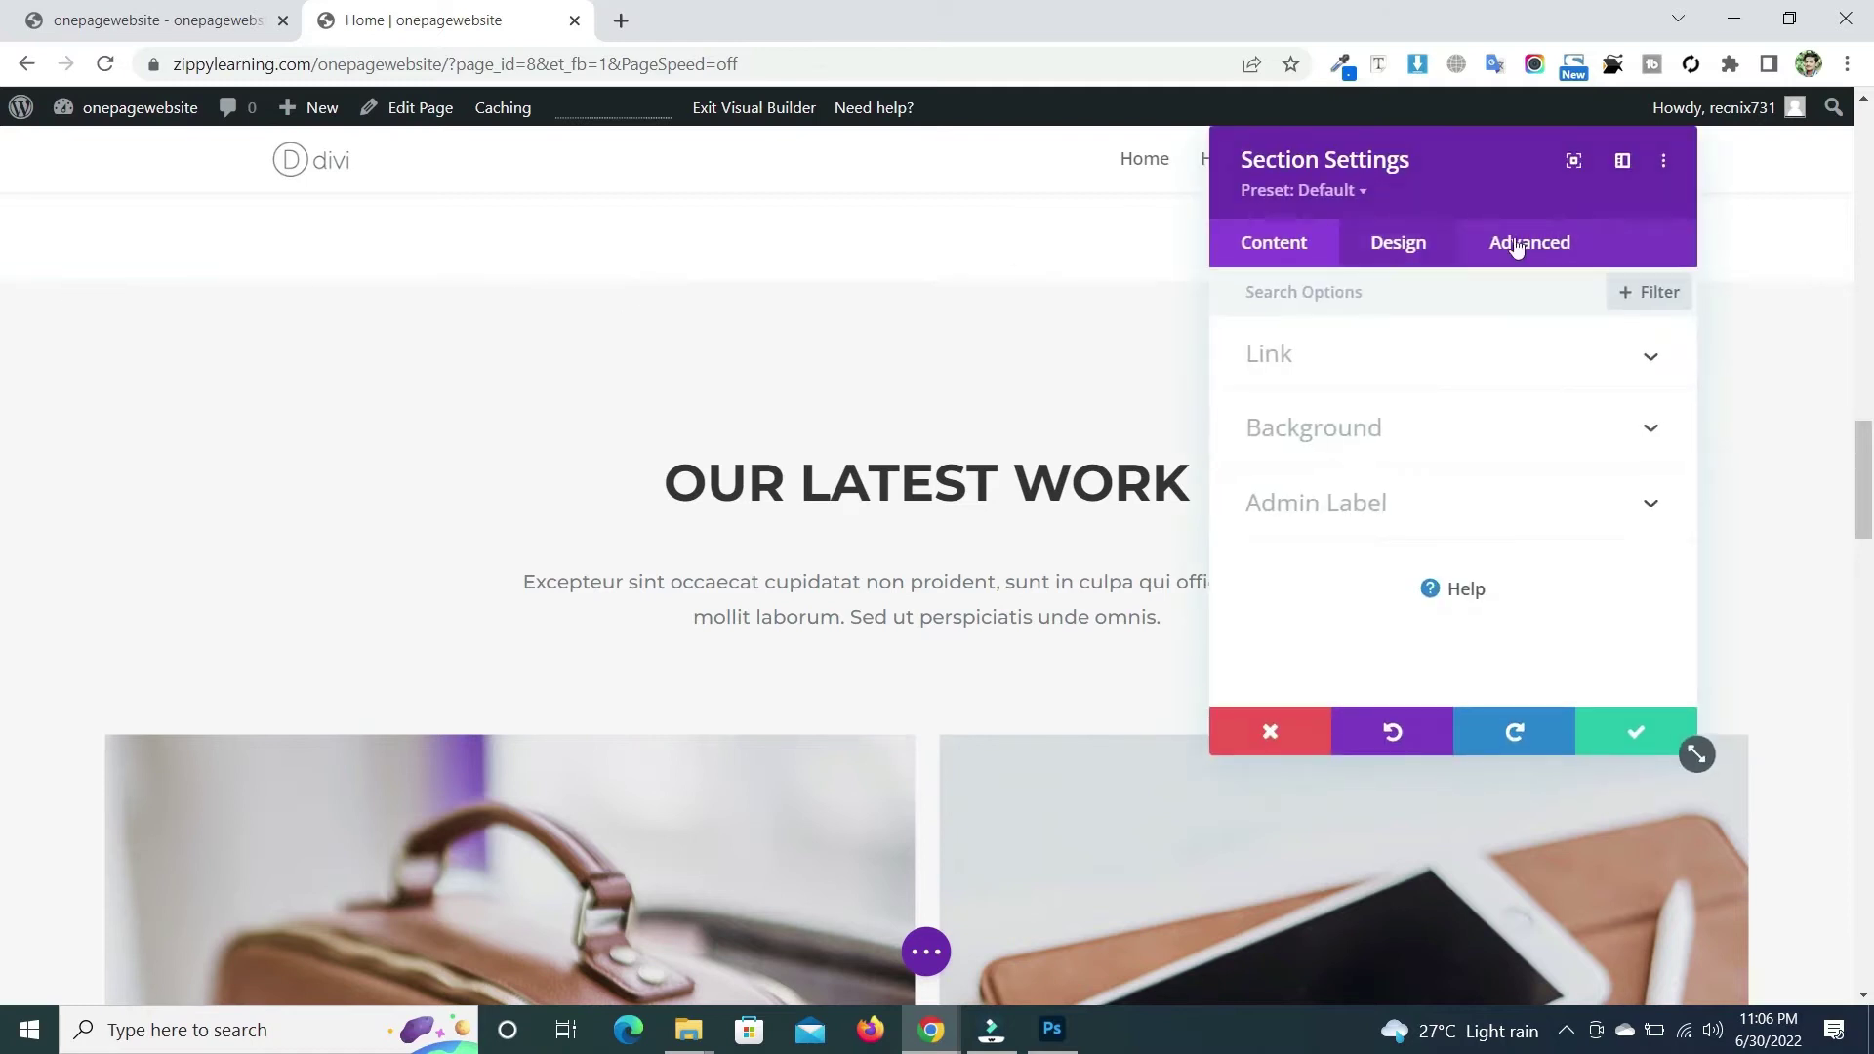
left_click(1550, 244)
left_click(1359, 388)
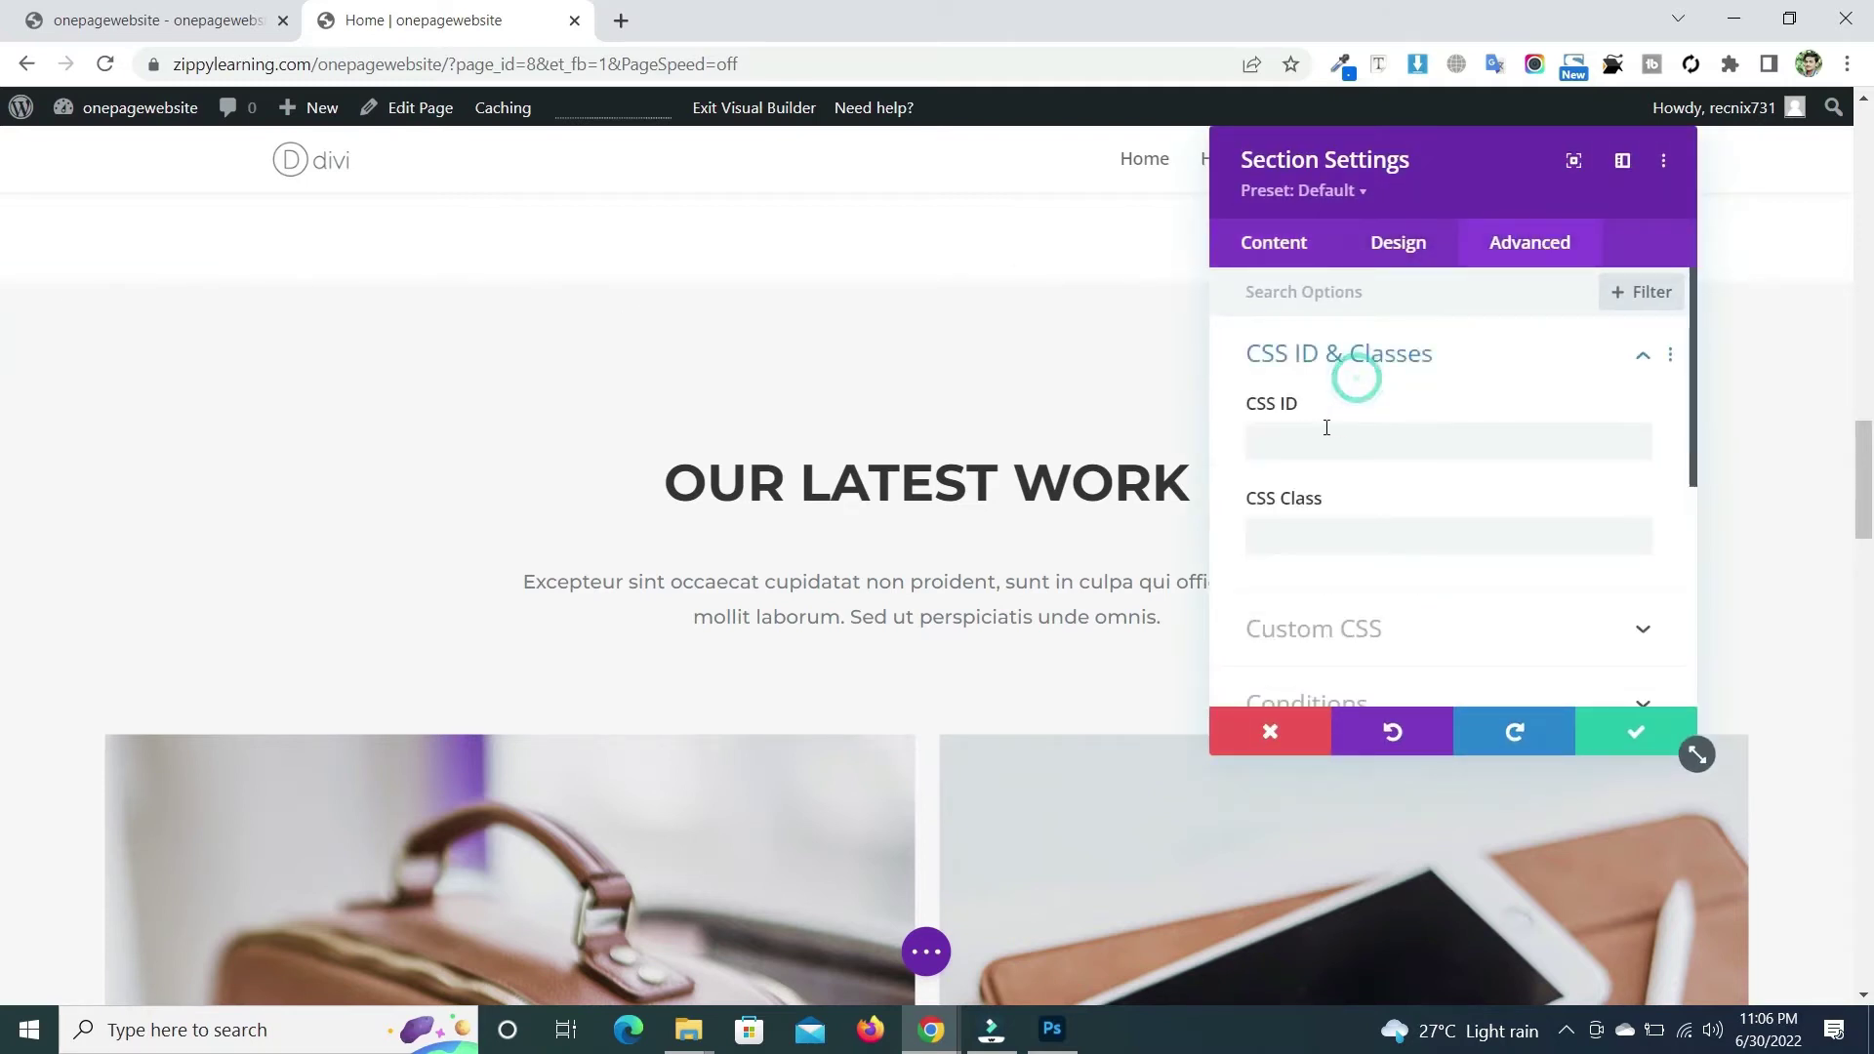
left_click(1321, 439)
type("work")
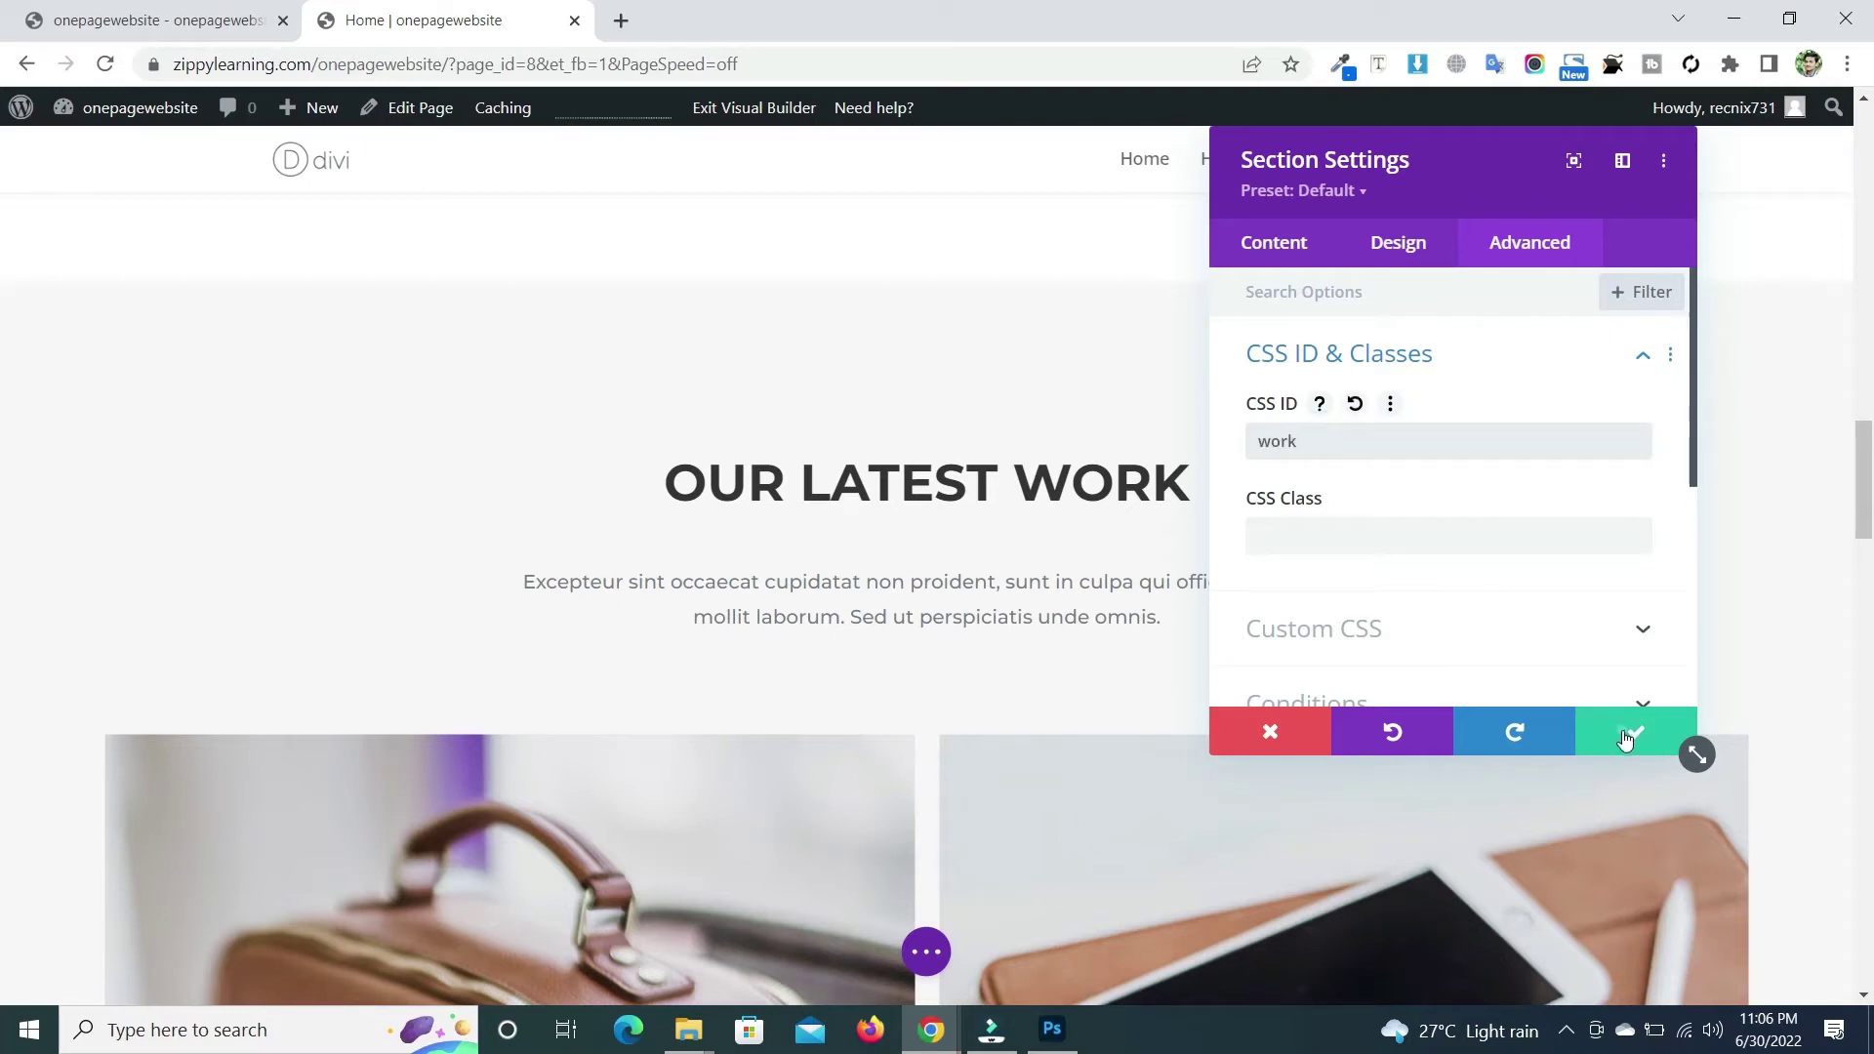
left_click(1630, 731)
Set the CSS ID of the "Our Skills" section to "skills" and save the section settings.
scroll(4, 566, "down", 7)
scroll(3, 635, "down", 9)
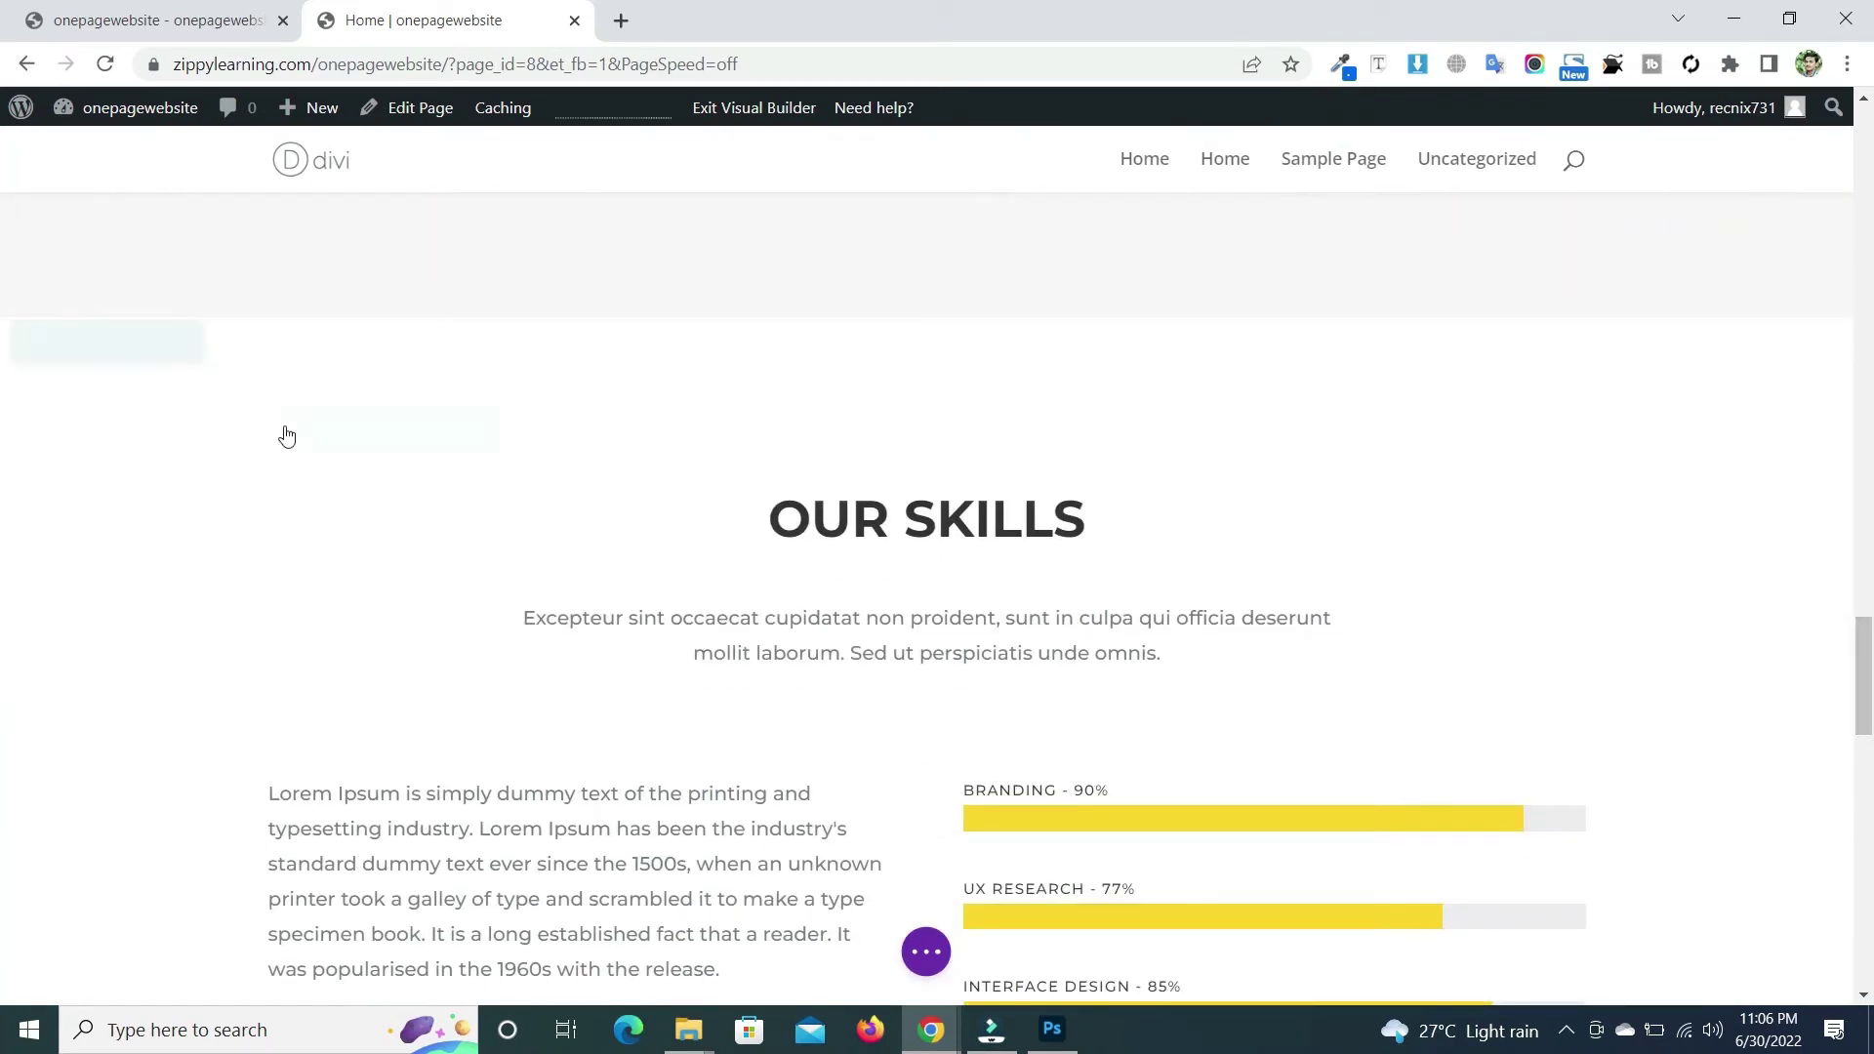
left_click(61, 341)
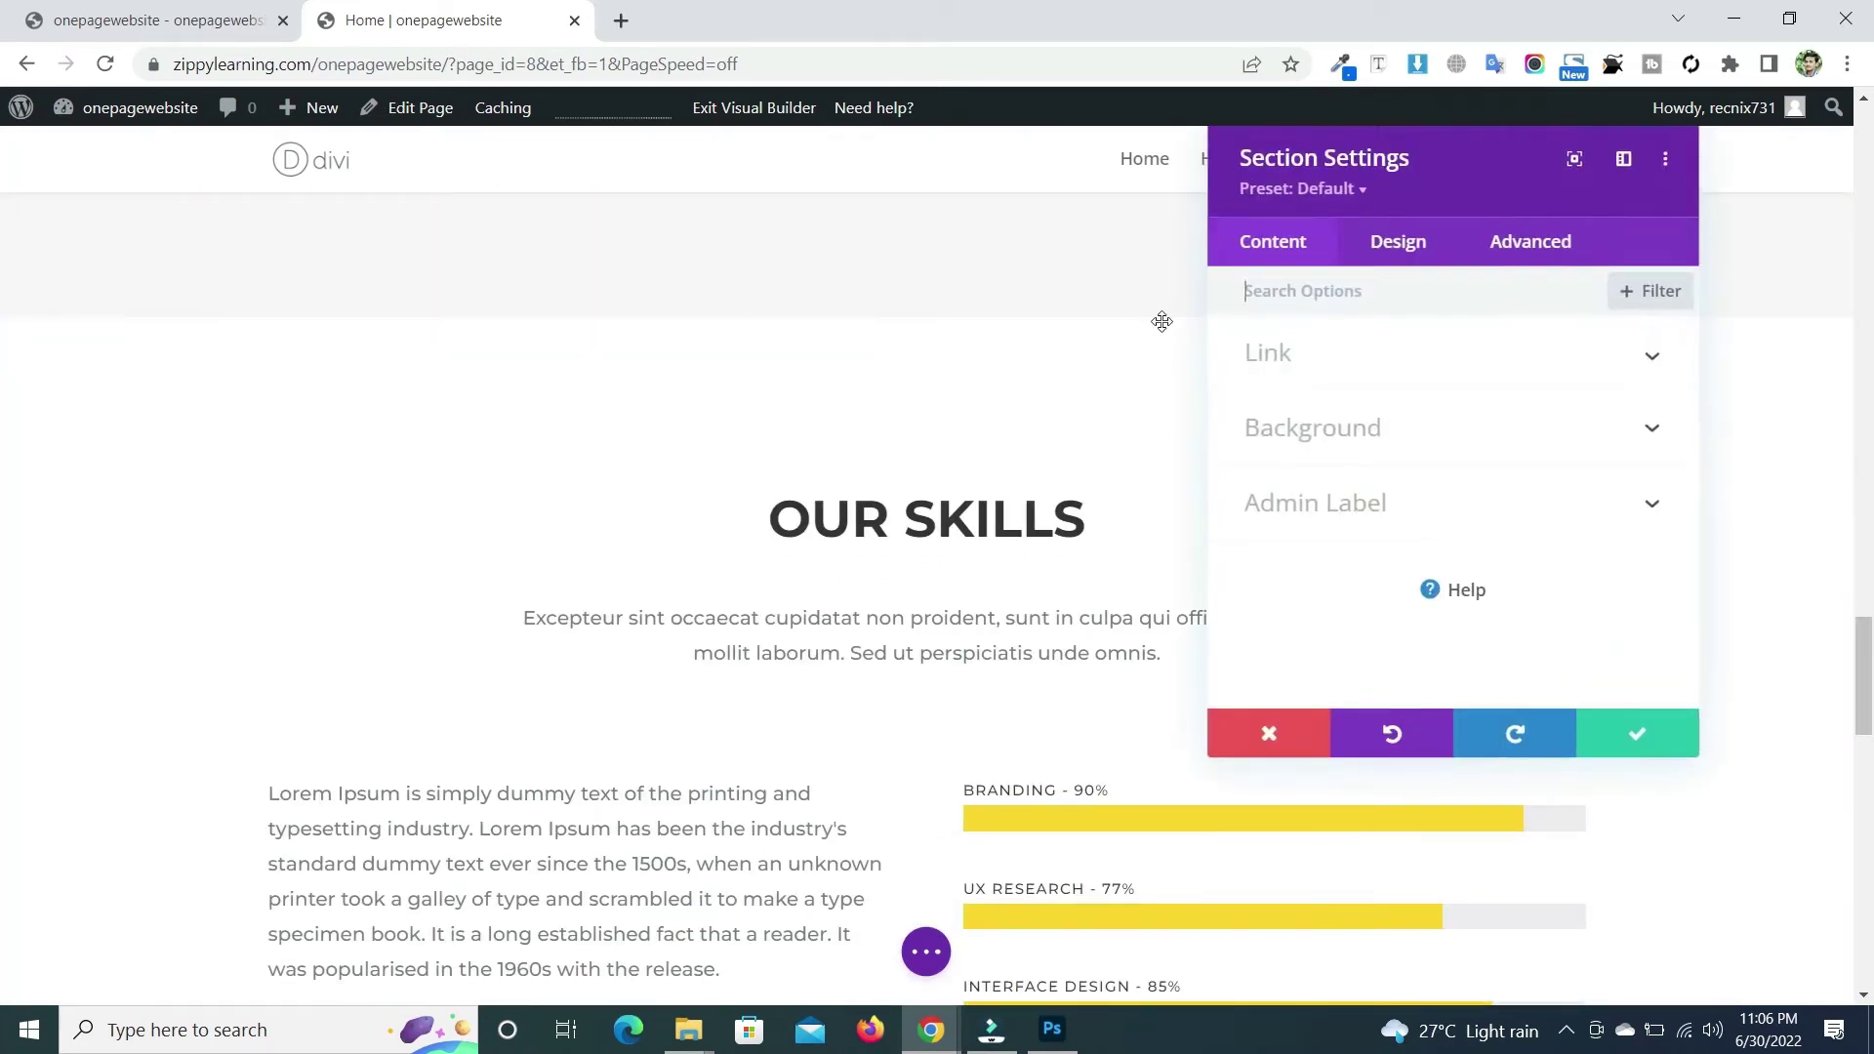
left_click(1598, 255)
left_click(1386, 357)
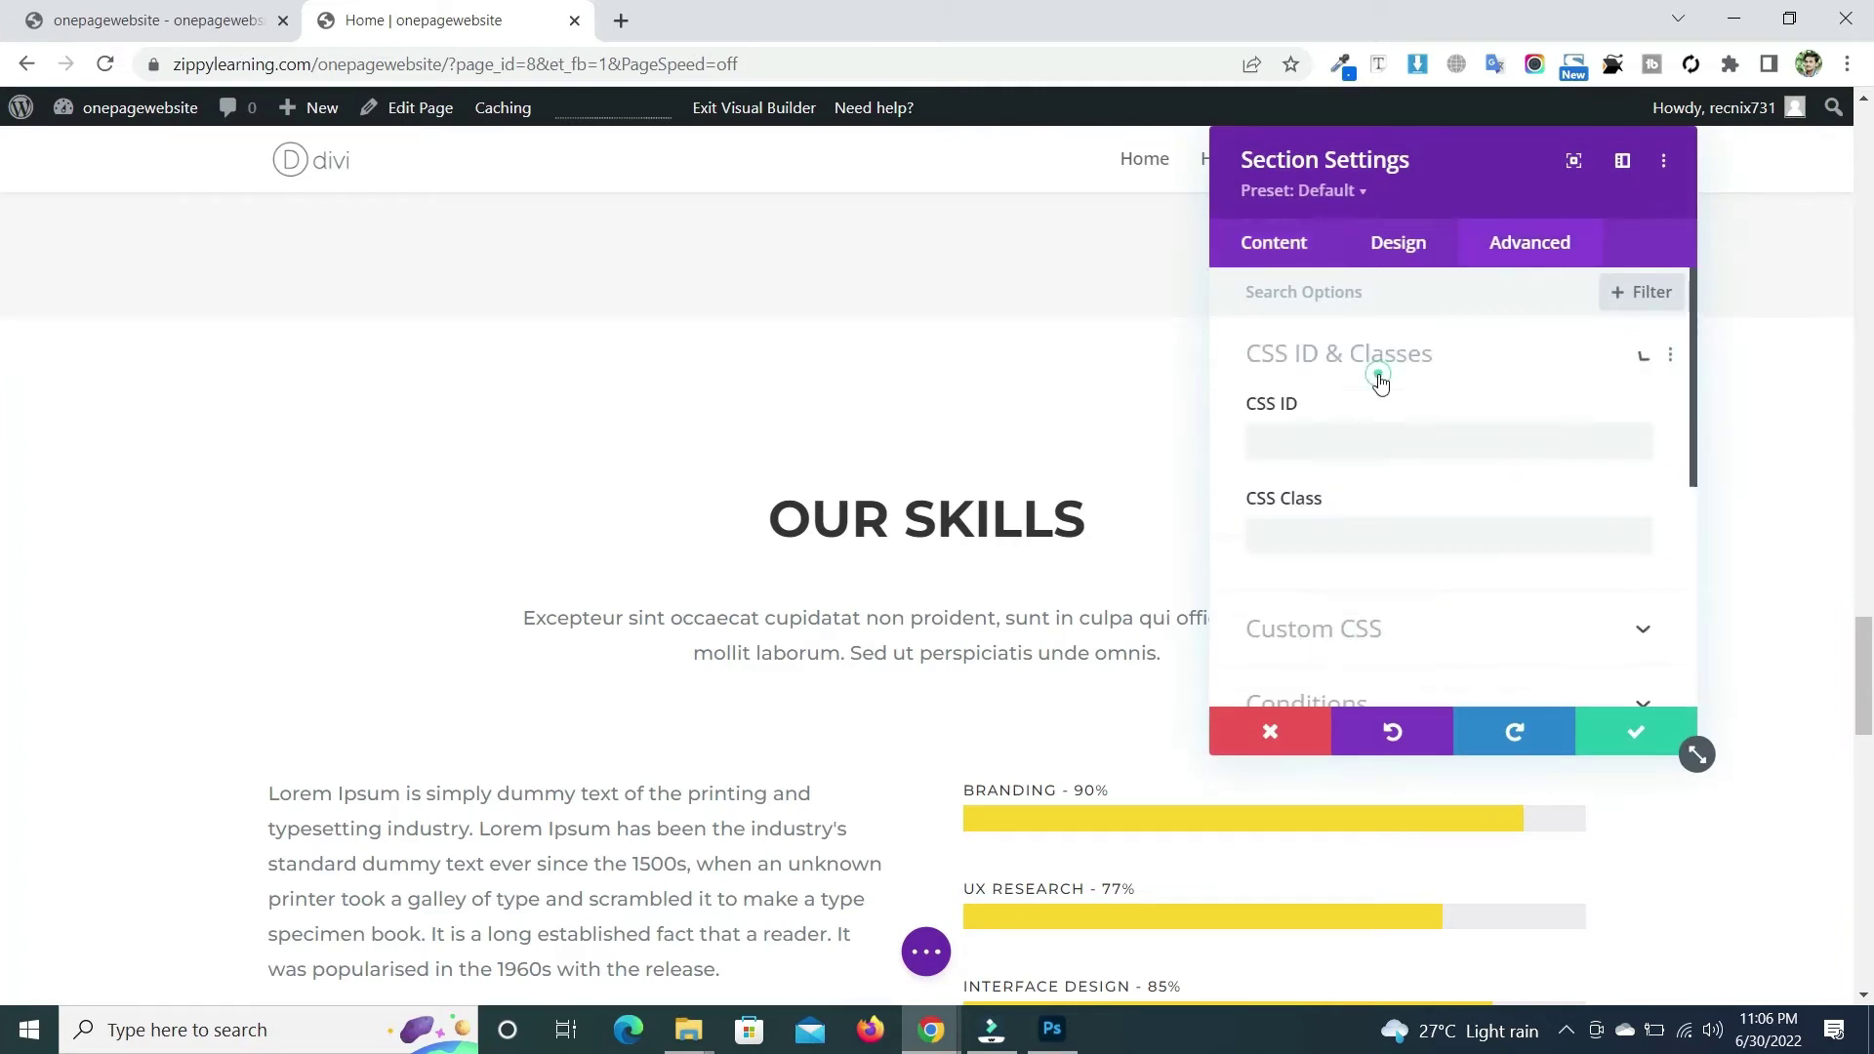
left_click(1344, 440)
type("skills")
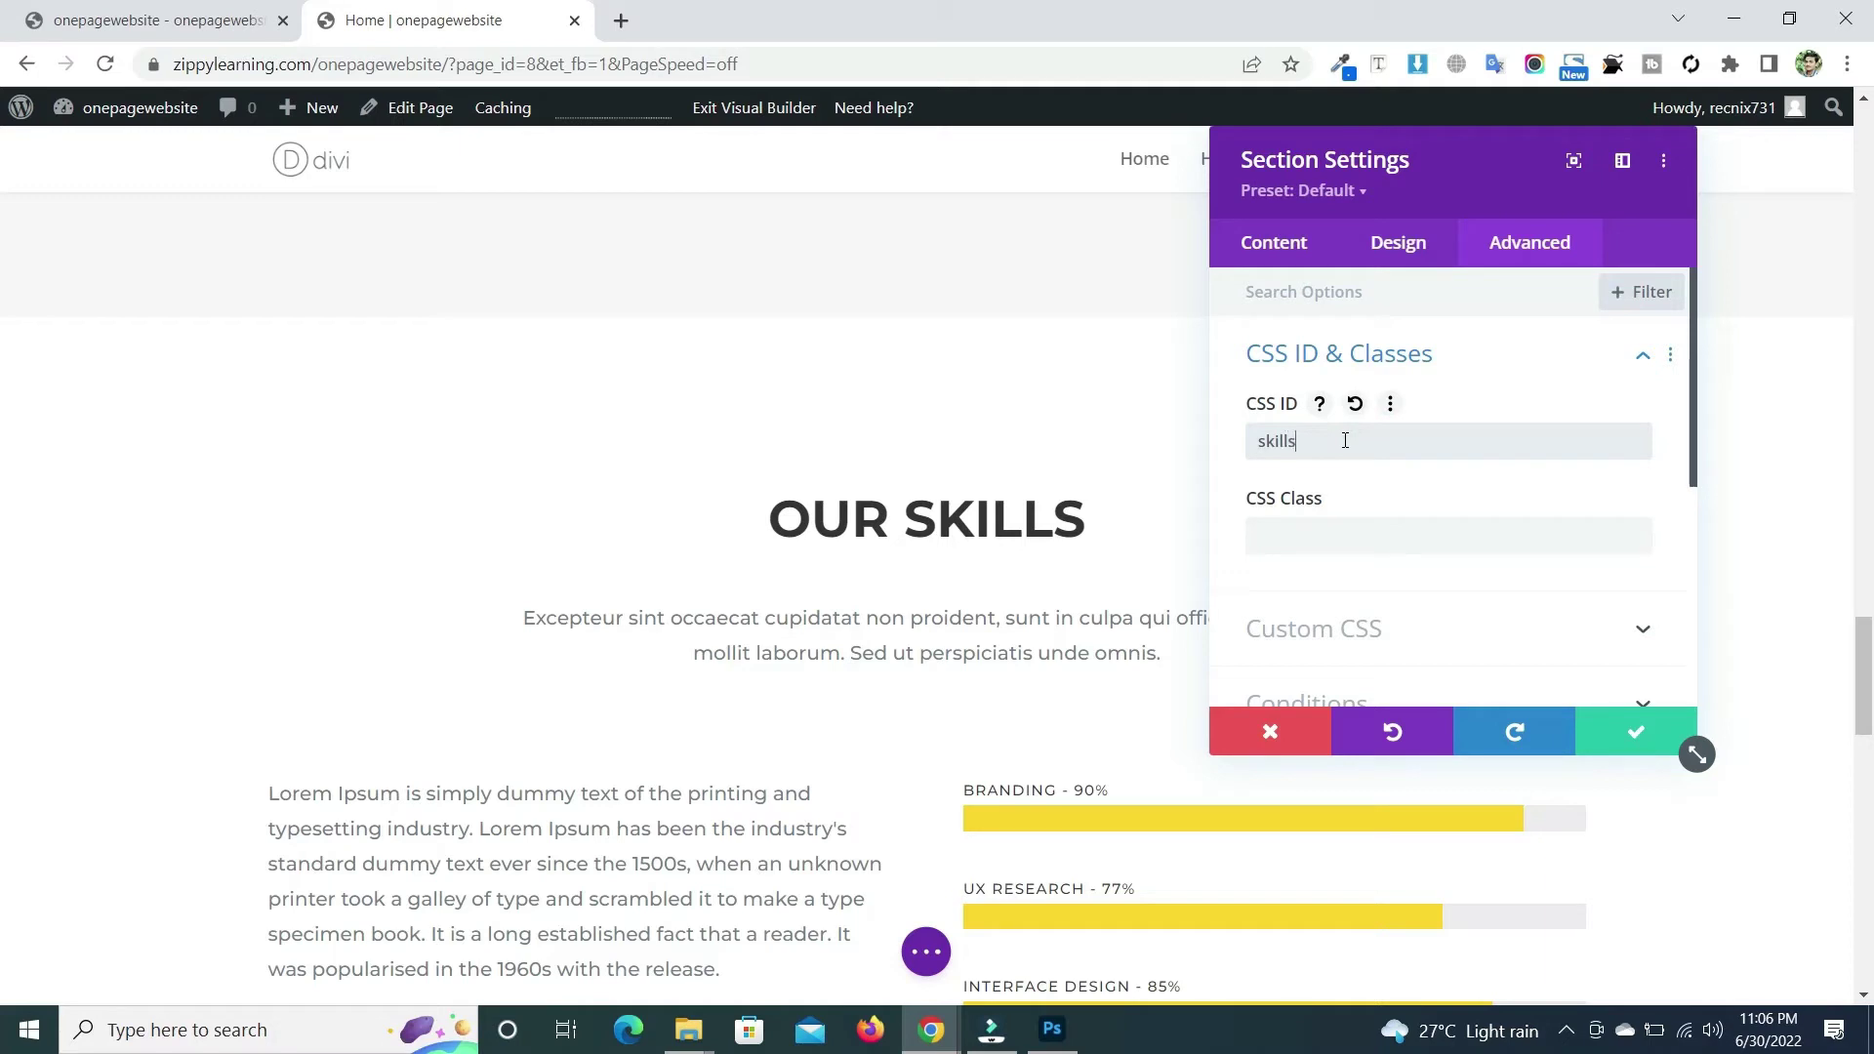
left_click(1628, 732)
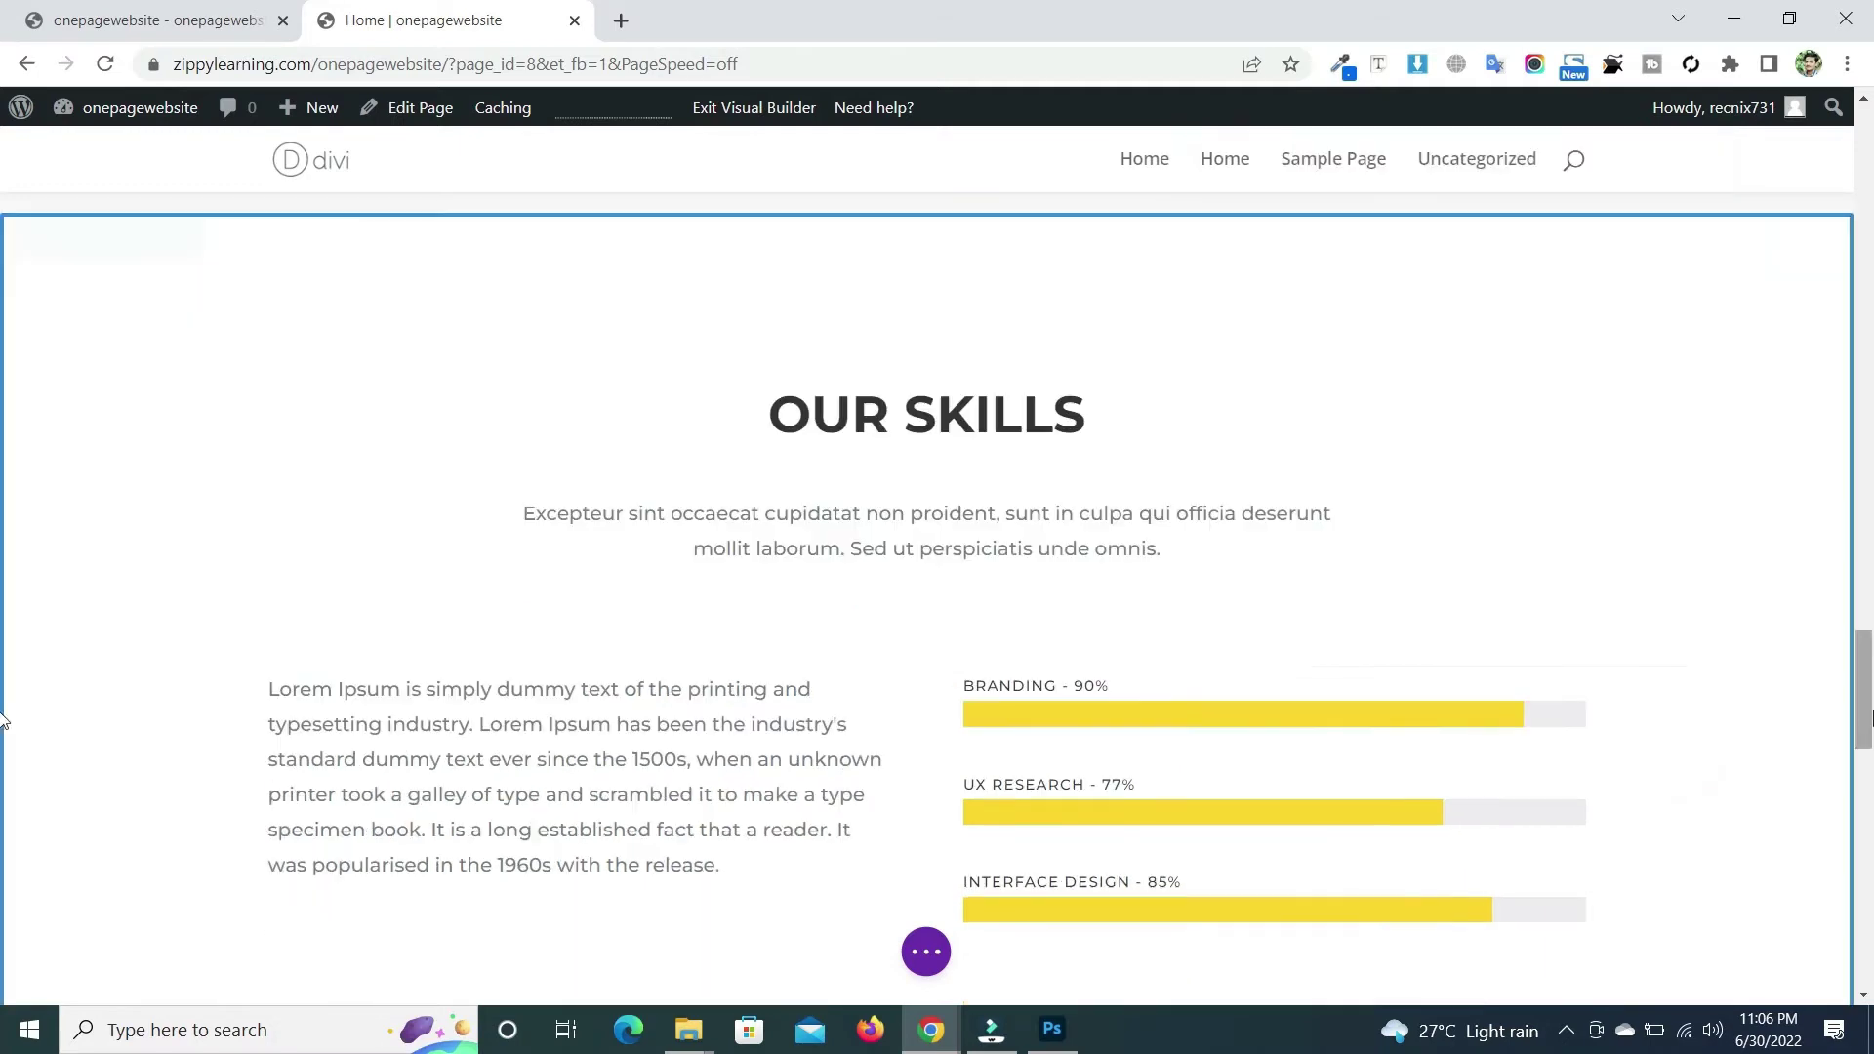
Set the CSS ID of the yellow "Let's Start Something New" section to "contact" and save the section settings.
scroll(3, 784, "down", 8)
scroll(3, 784, "up", 1)
mouse_move(180, 543)
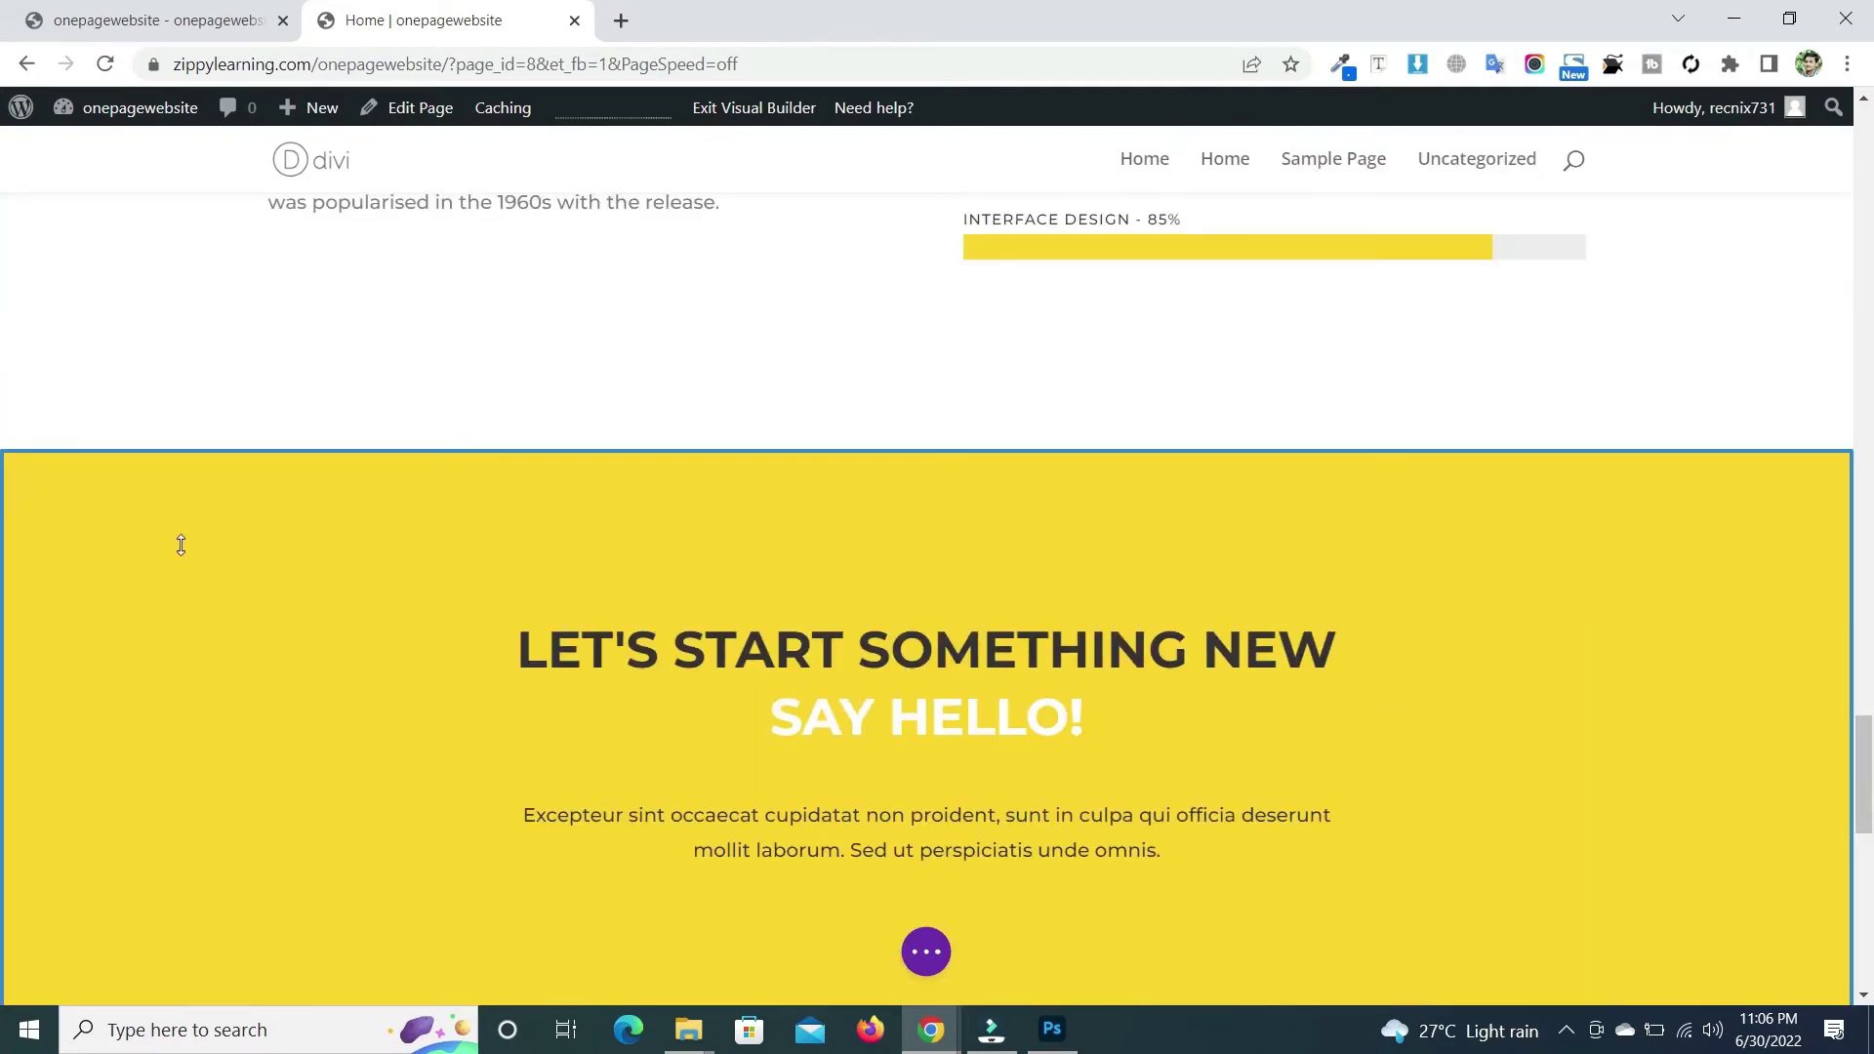
left_click(61, 478)
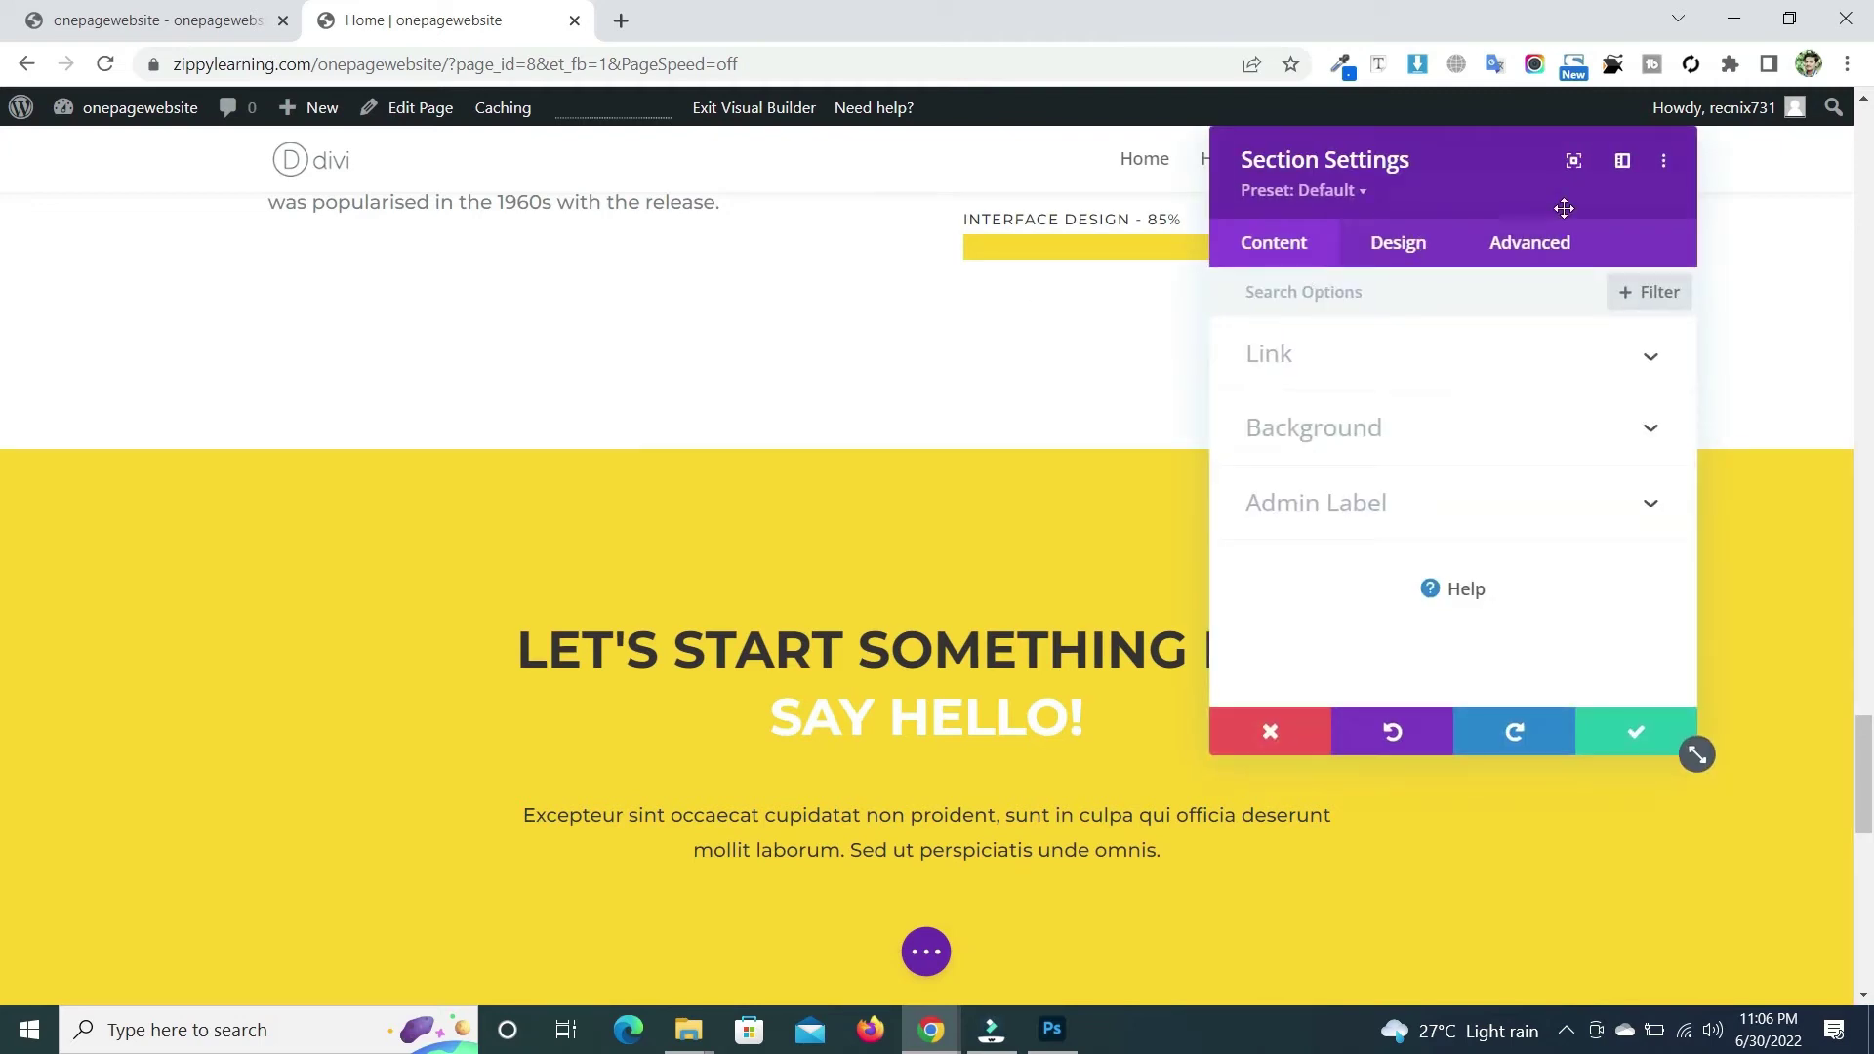
left_click(1528, 242)
left_click(1415, 354)
left_click(1348, 449)
type("contact")
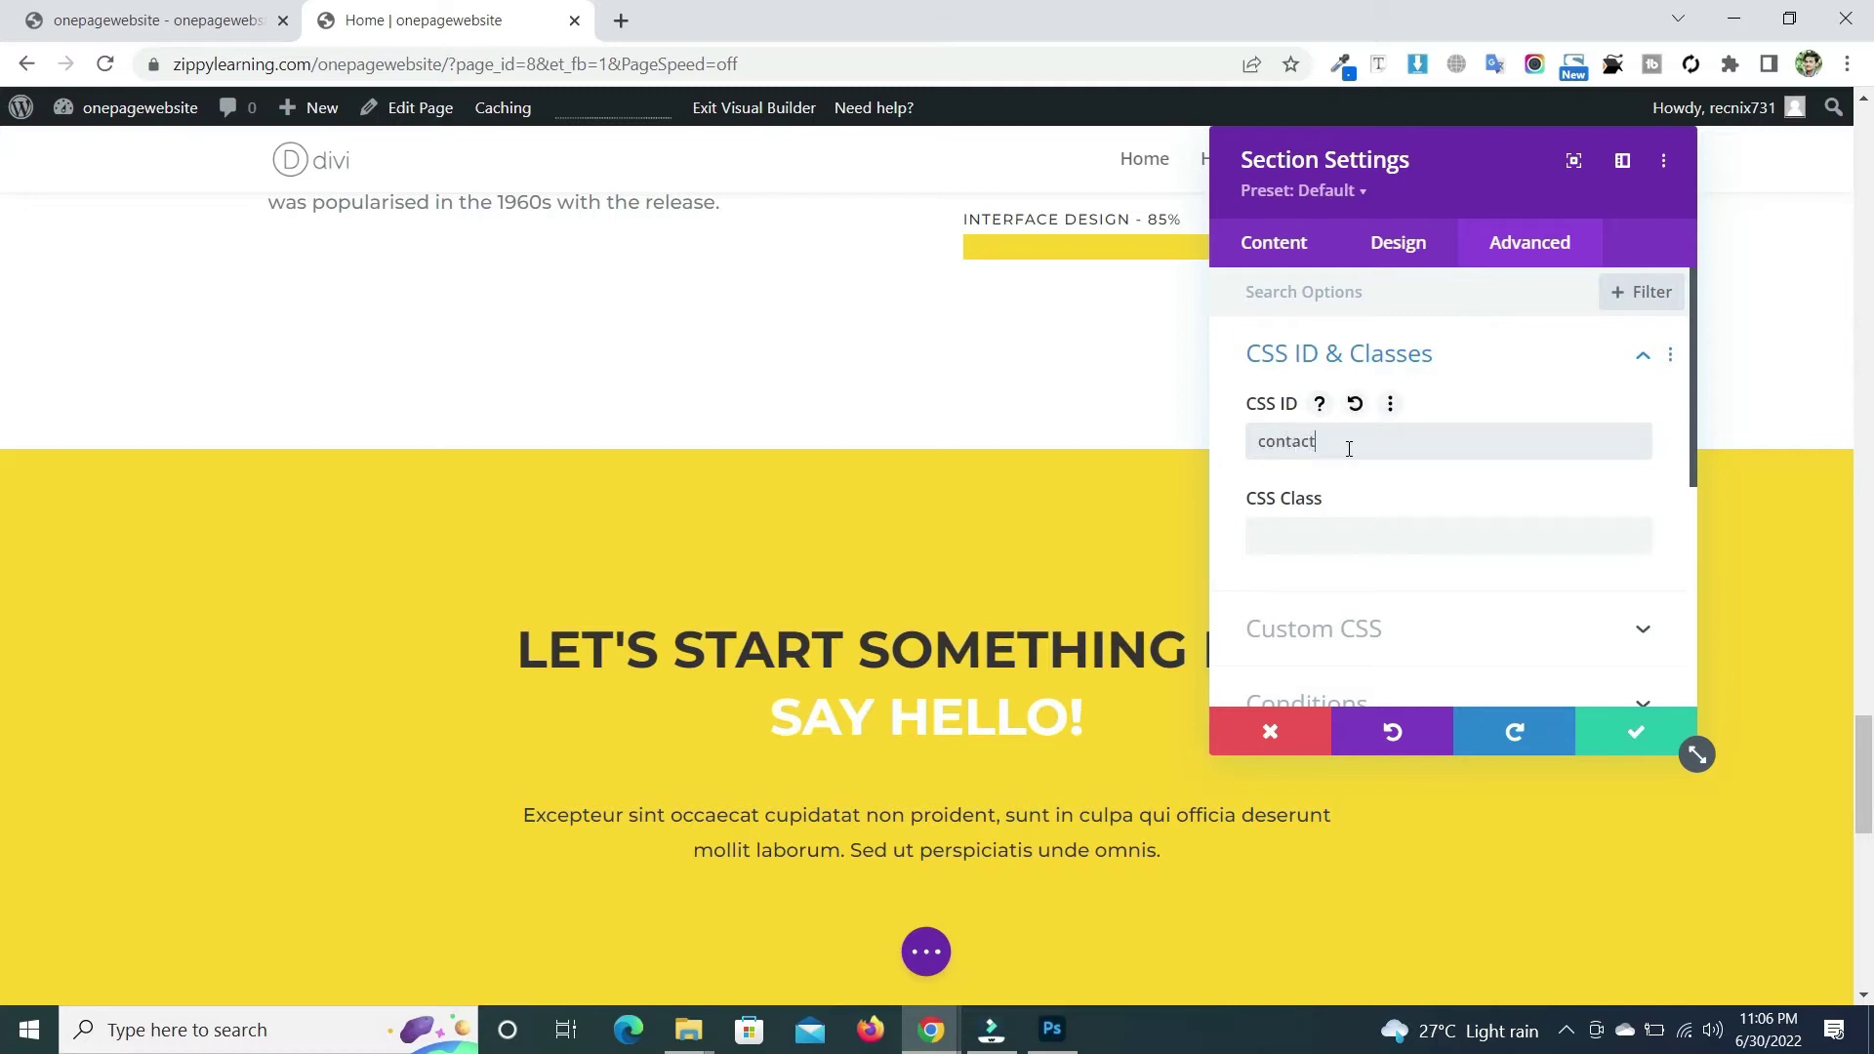
left_click(1635, 730)
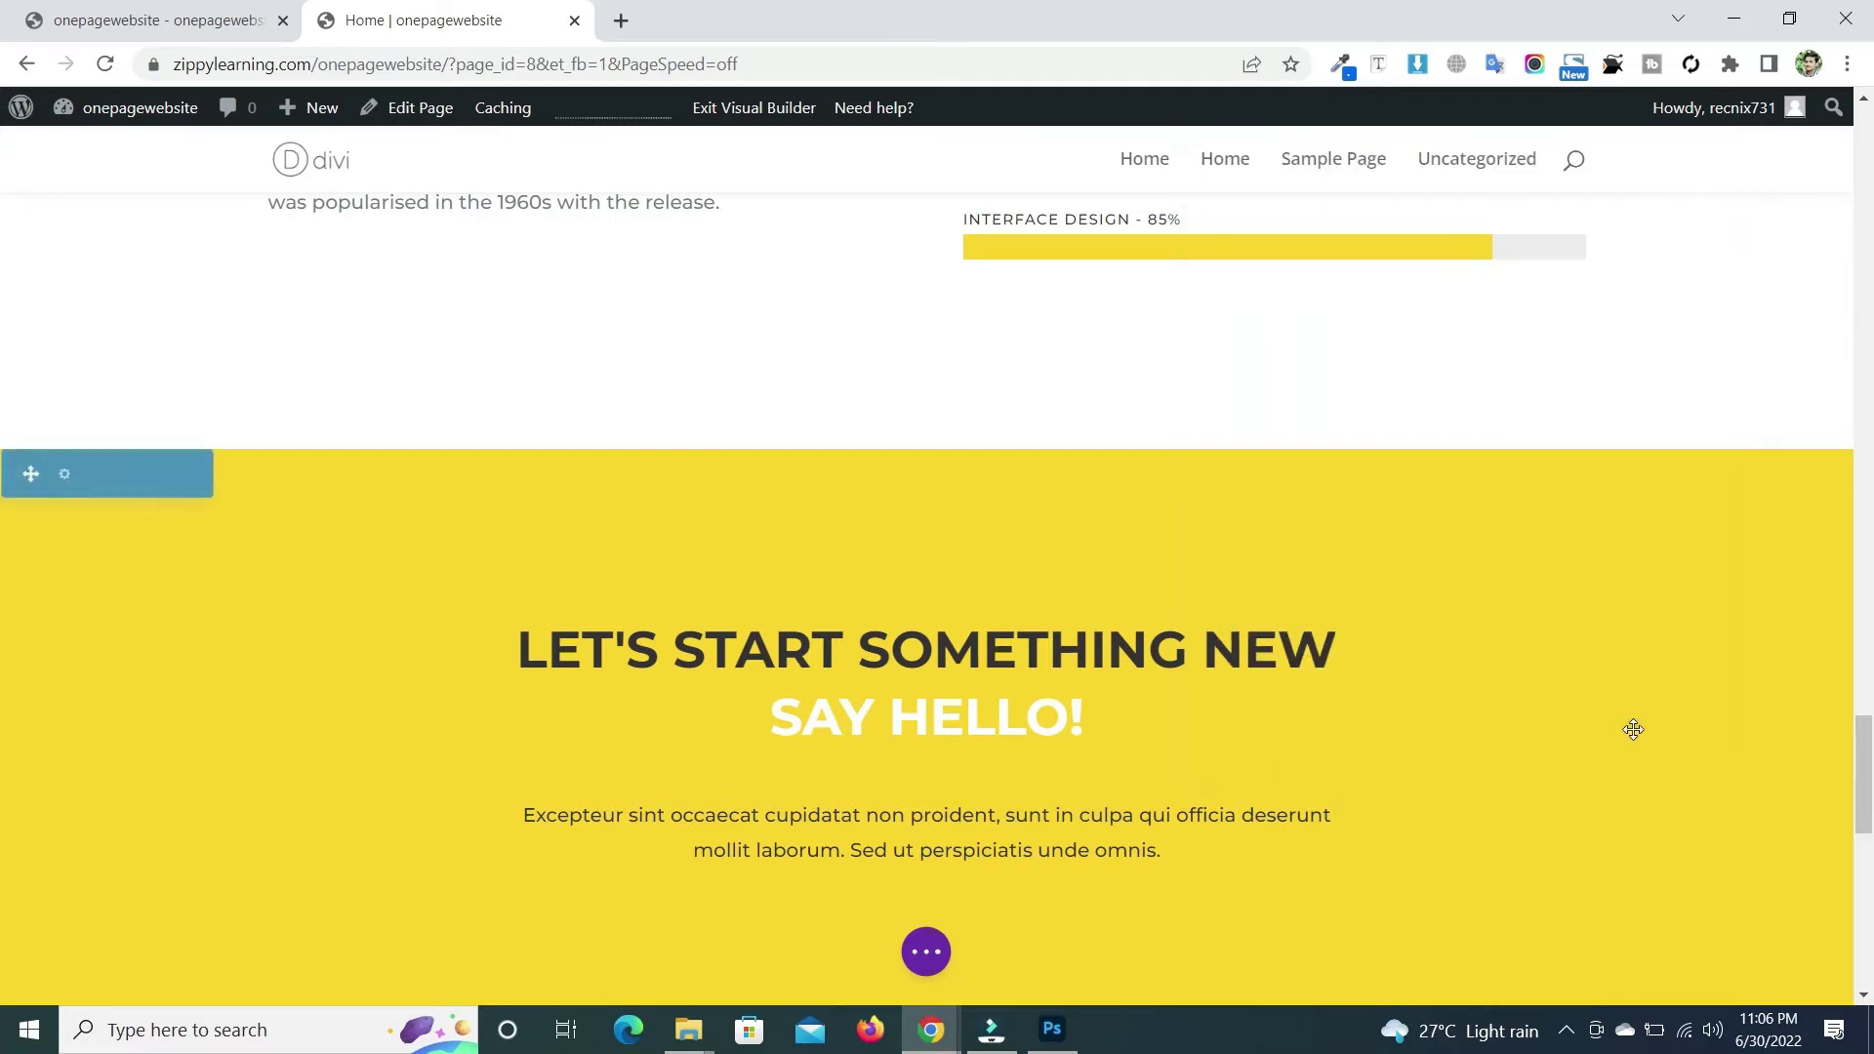
Save the page and exit the visual builder to return to the live page.
left_click(932, 945)
left_click(1775, 953)
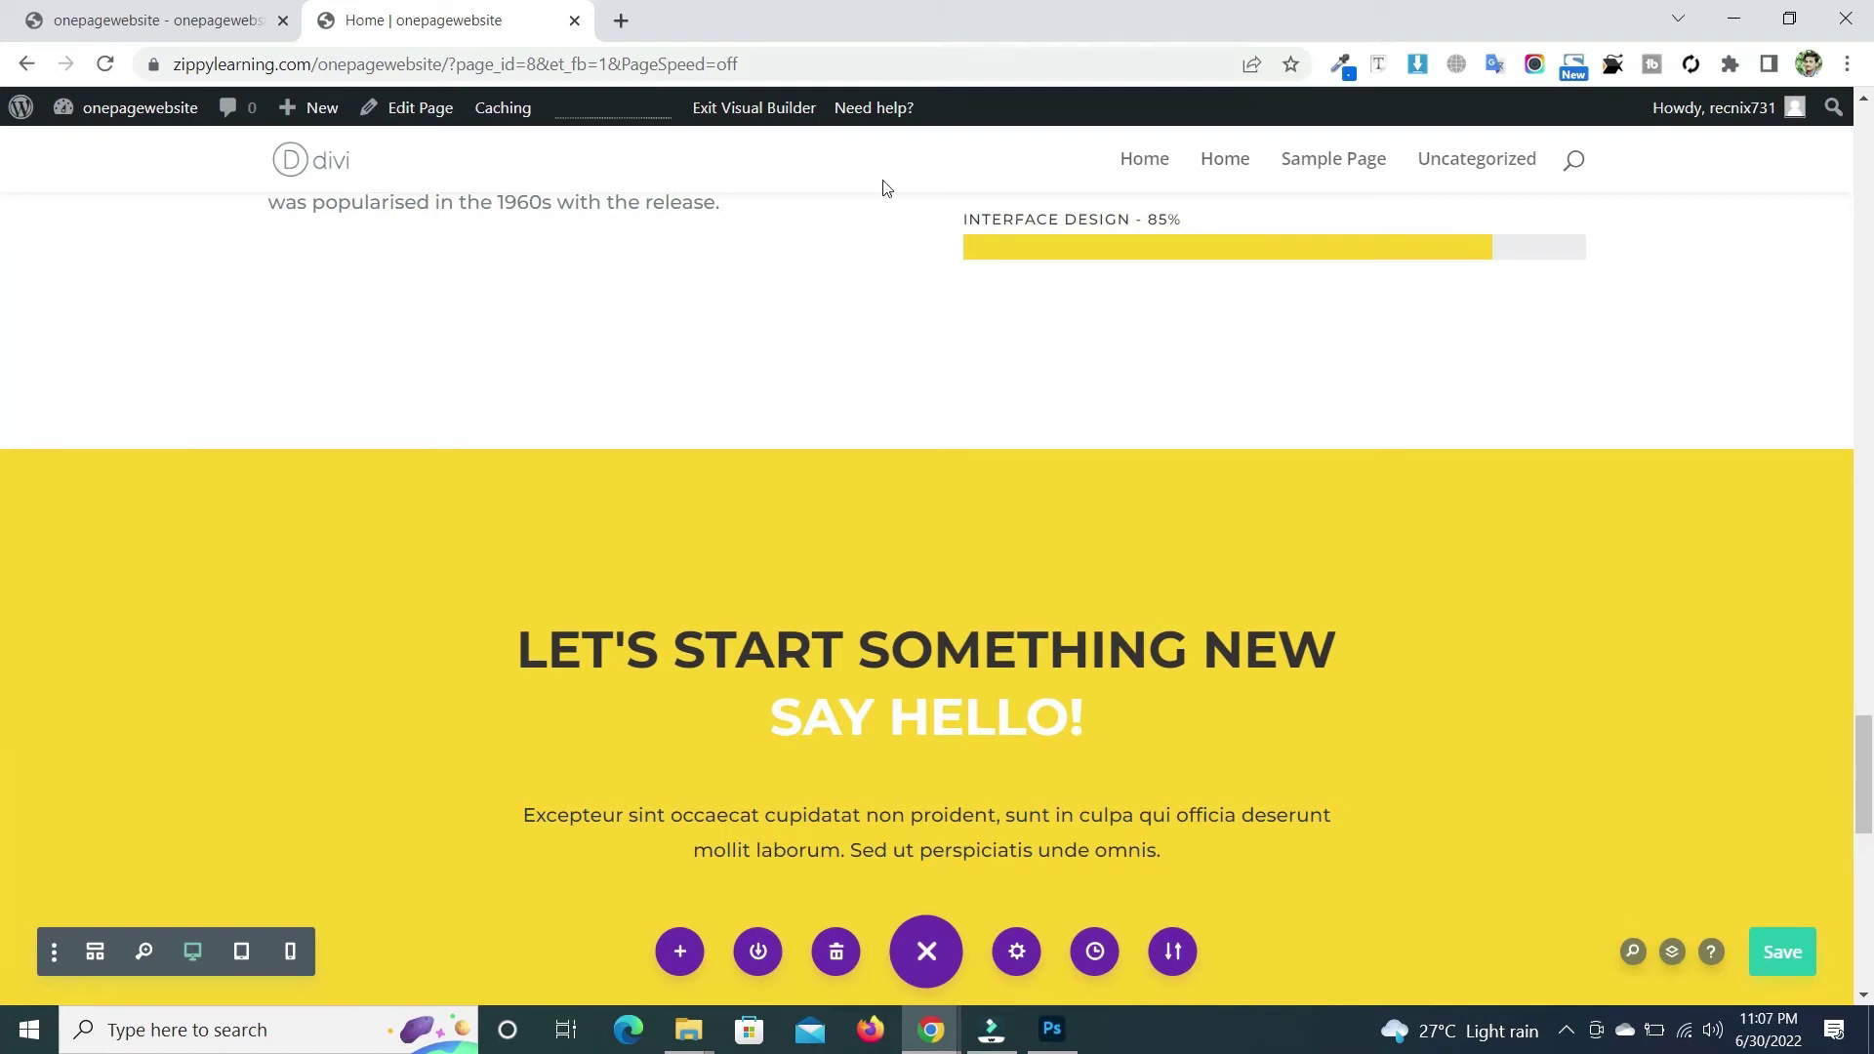
left_click(772, 117)
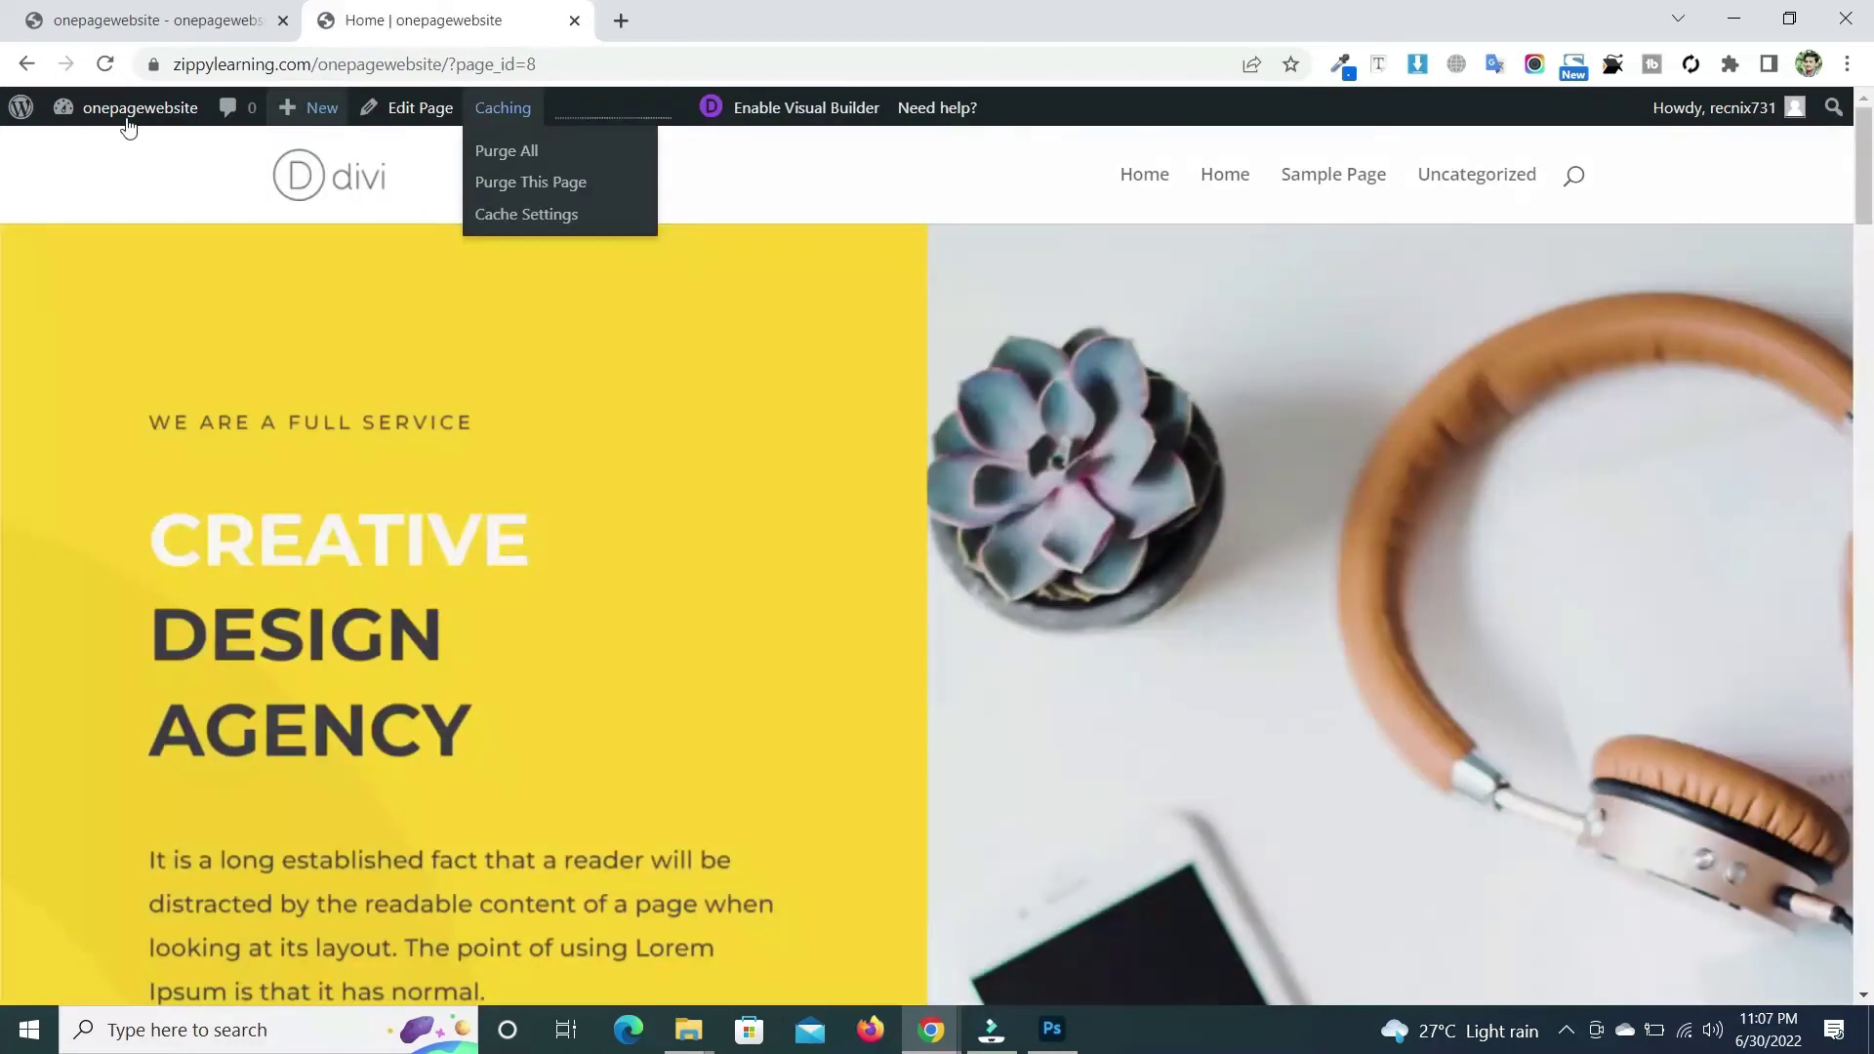
Create a new WordPress navigation menu named "one page menu".
mouse_move(127, 125)
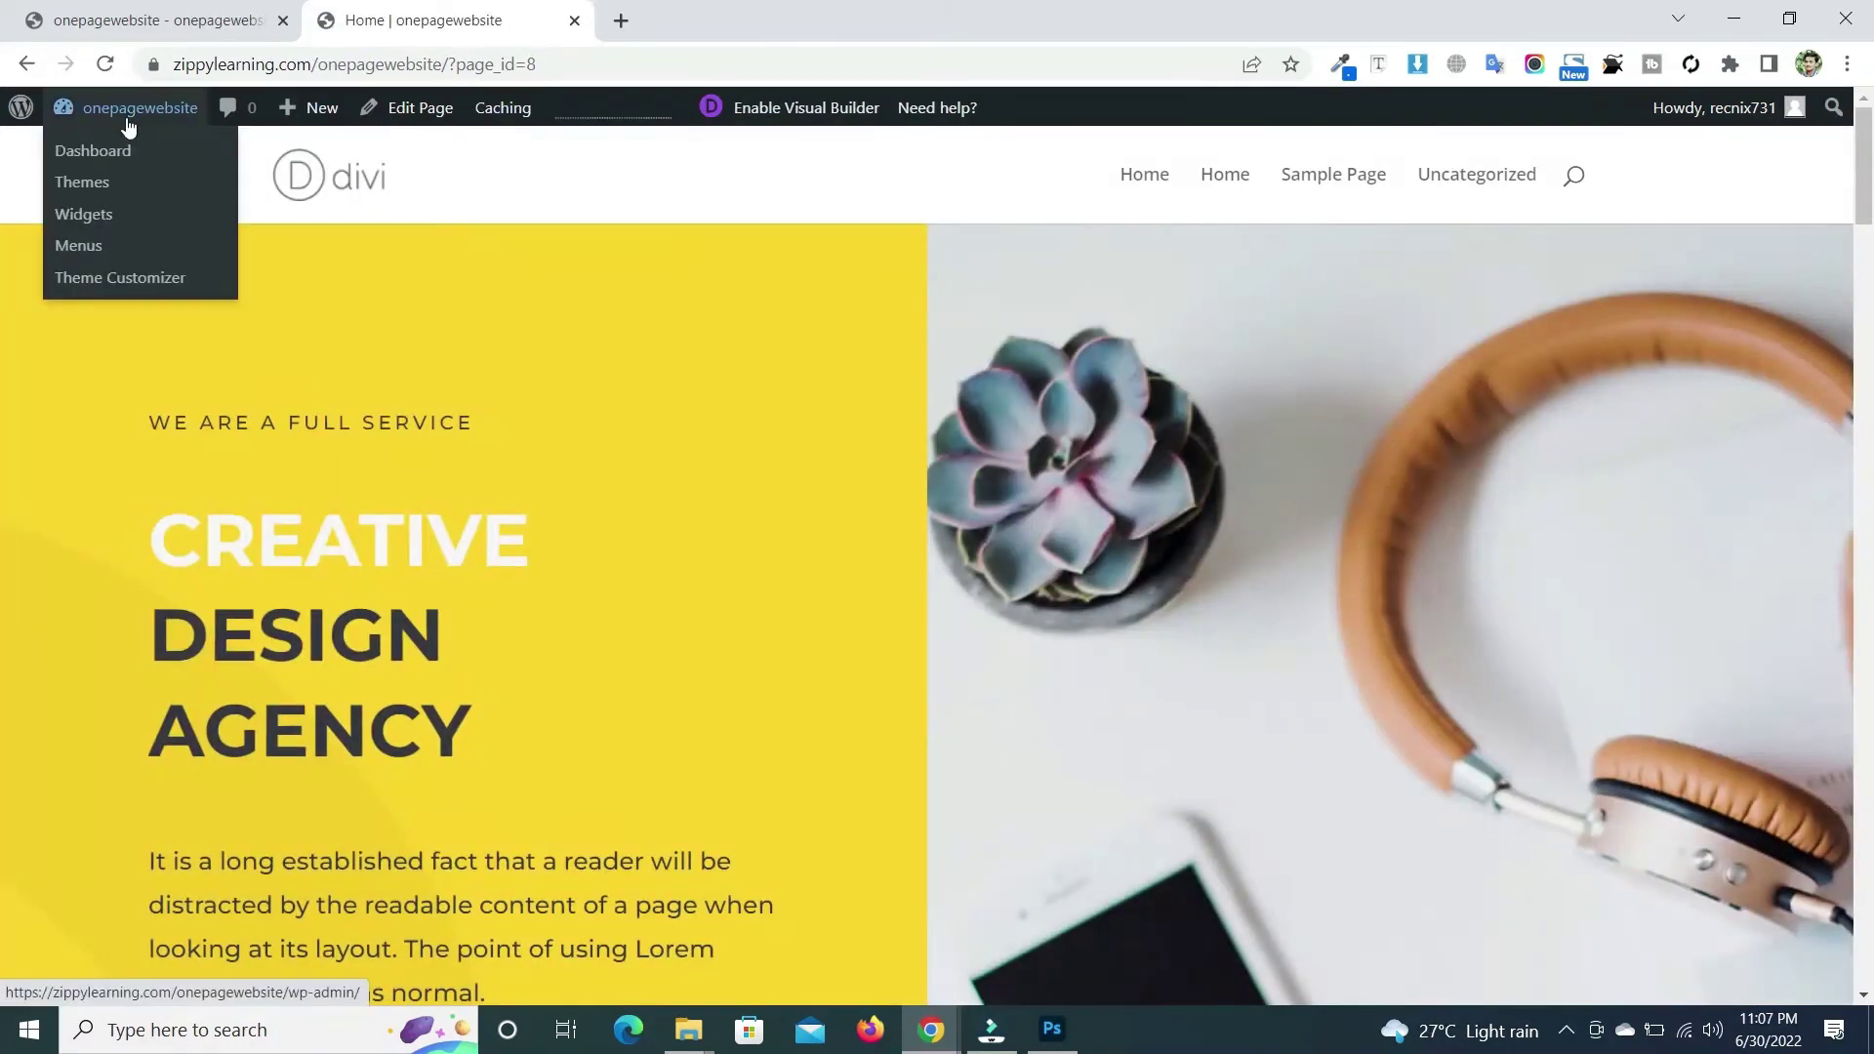
left_click(78, 246)
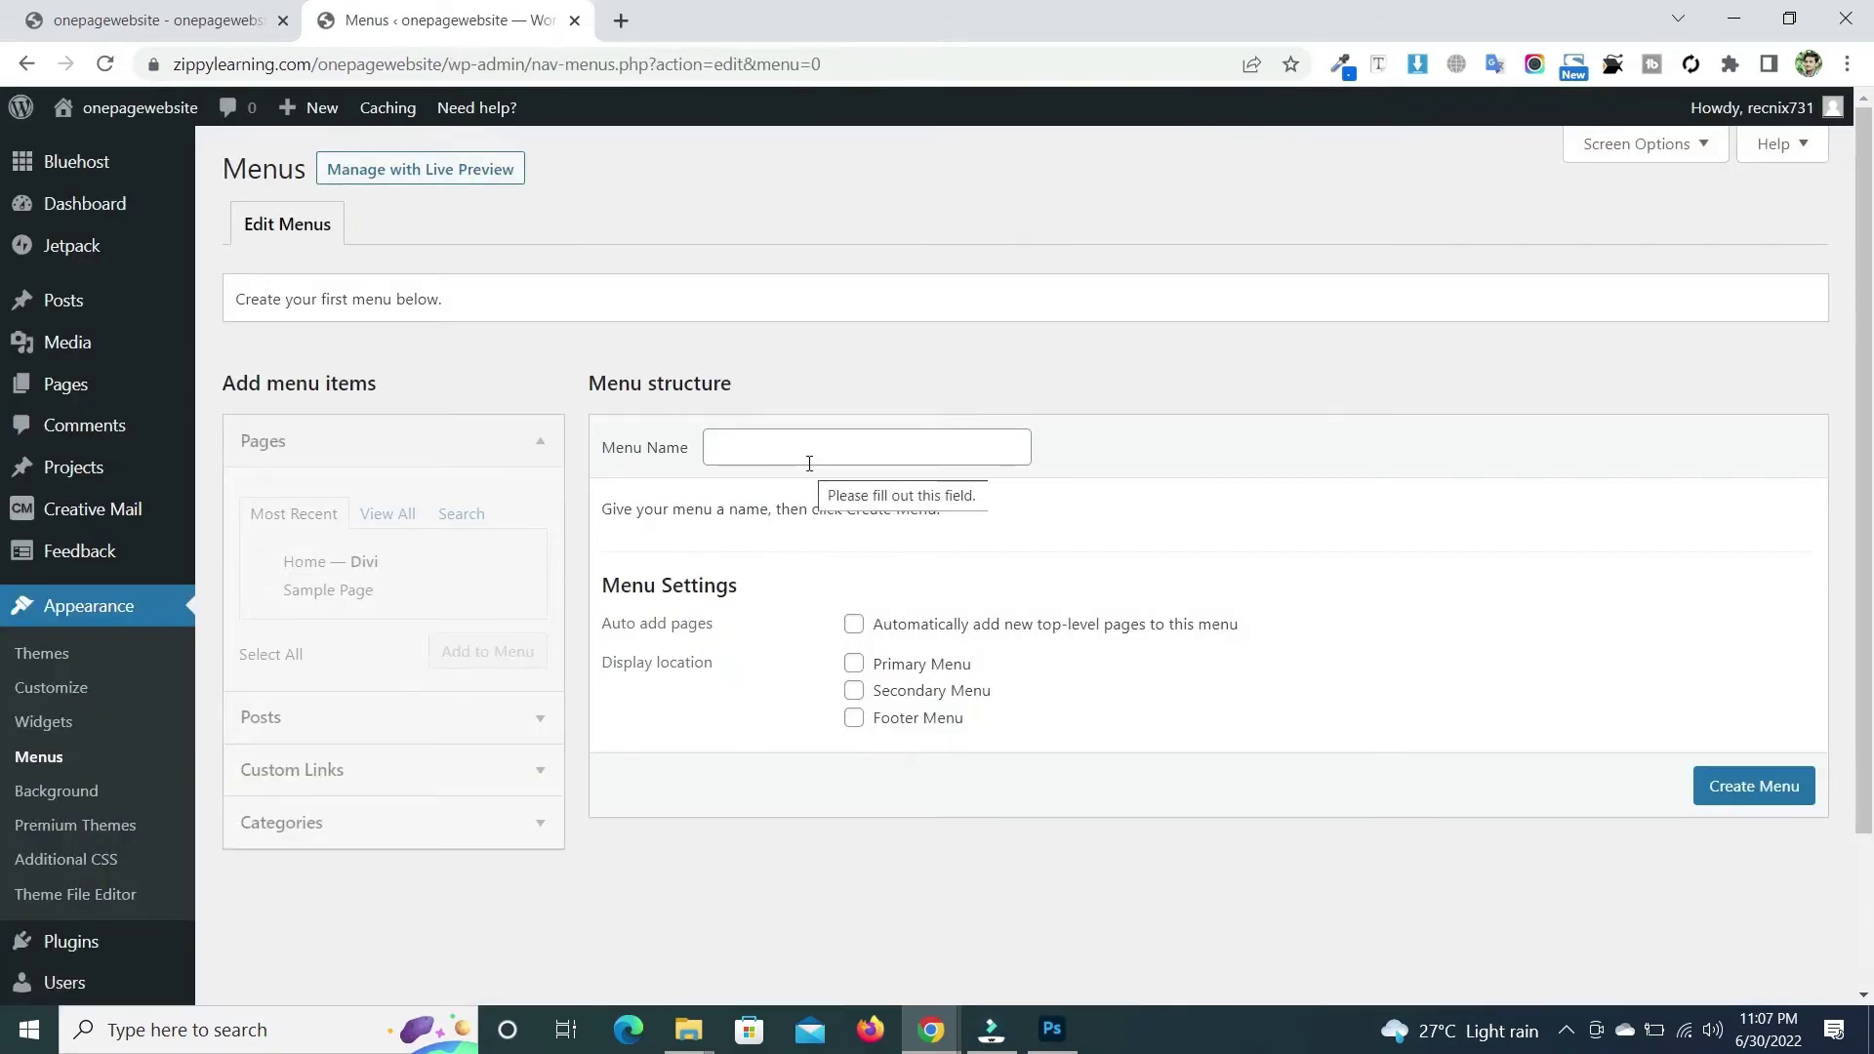
left_click(809, 464)
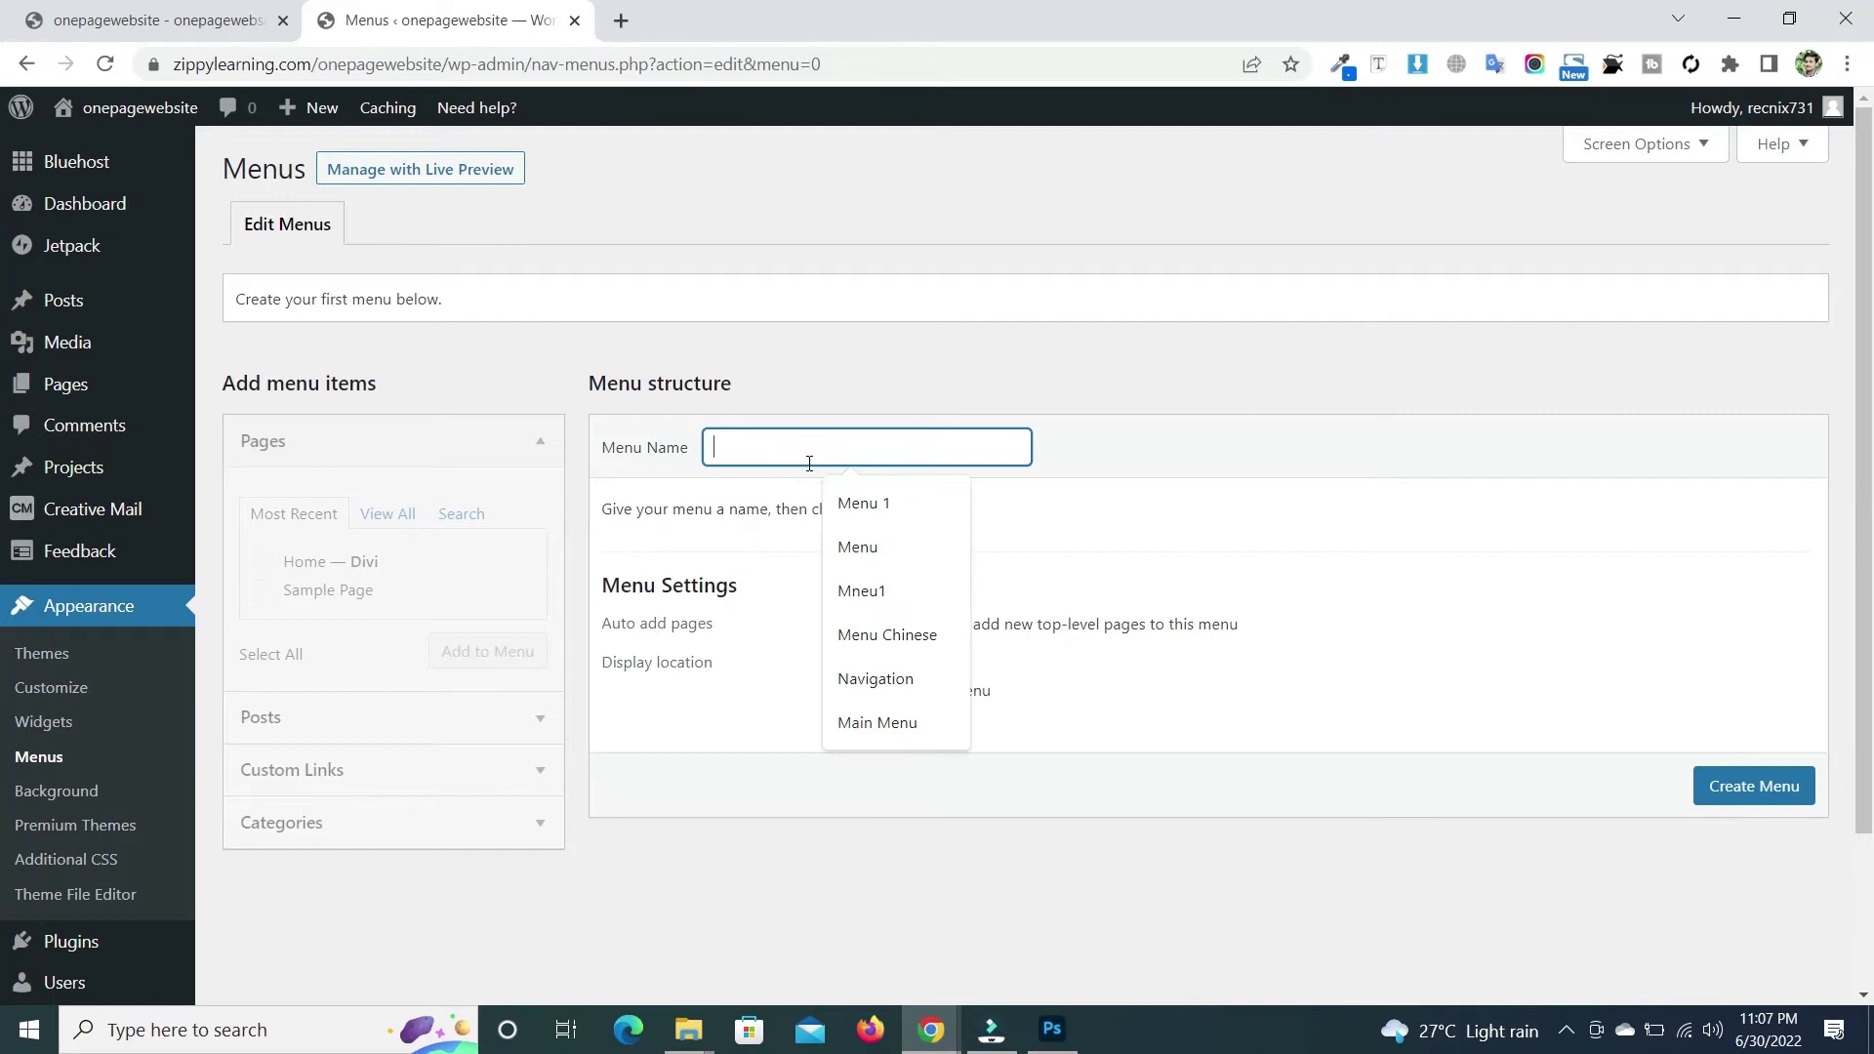
type("one page menu")
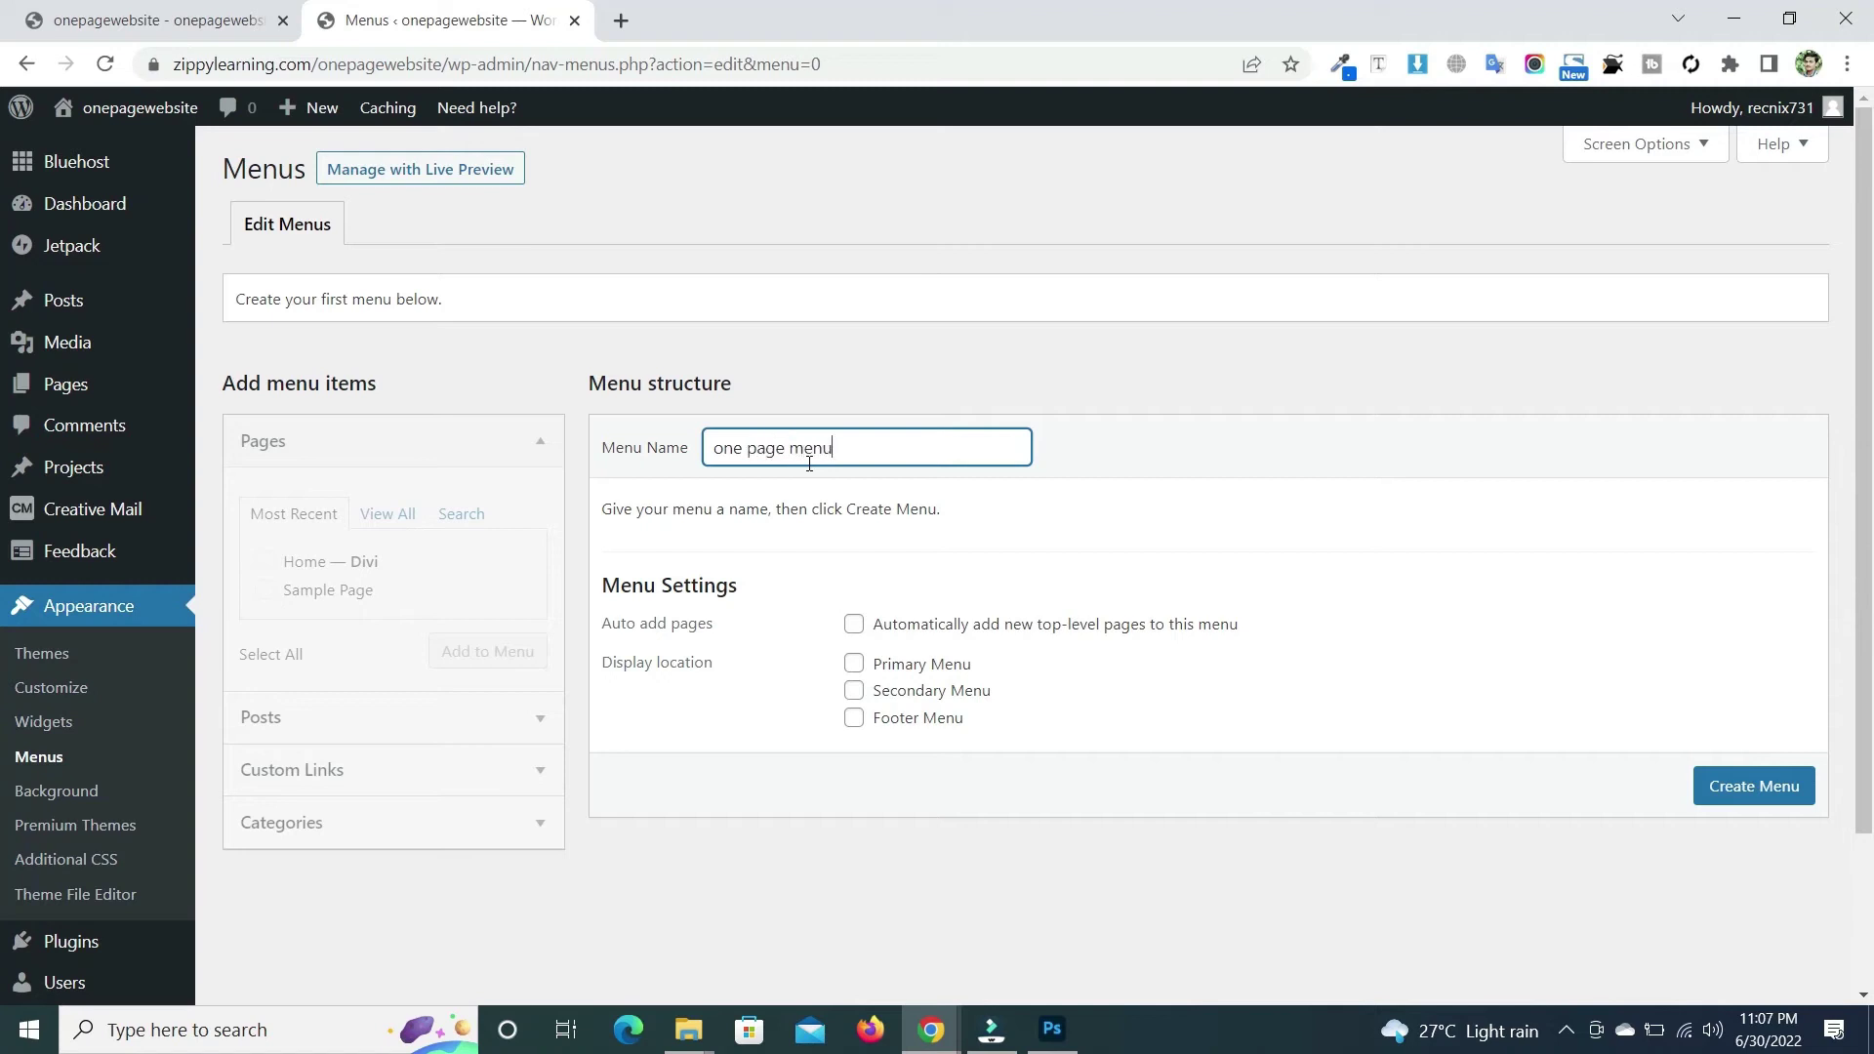
left_click(1754, 785)
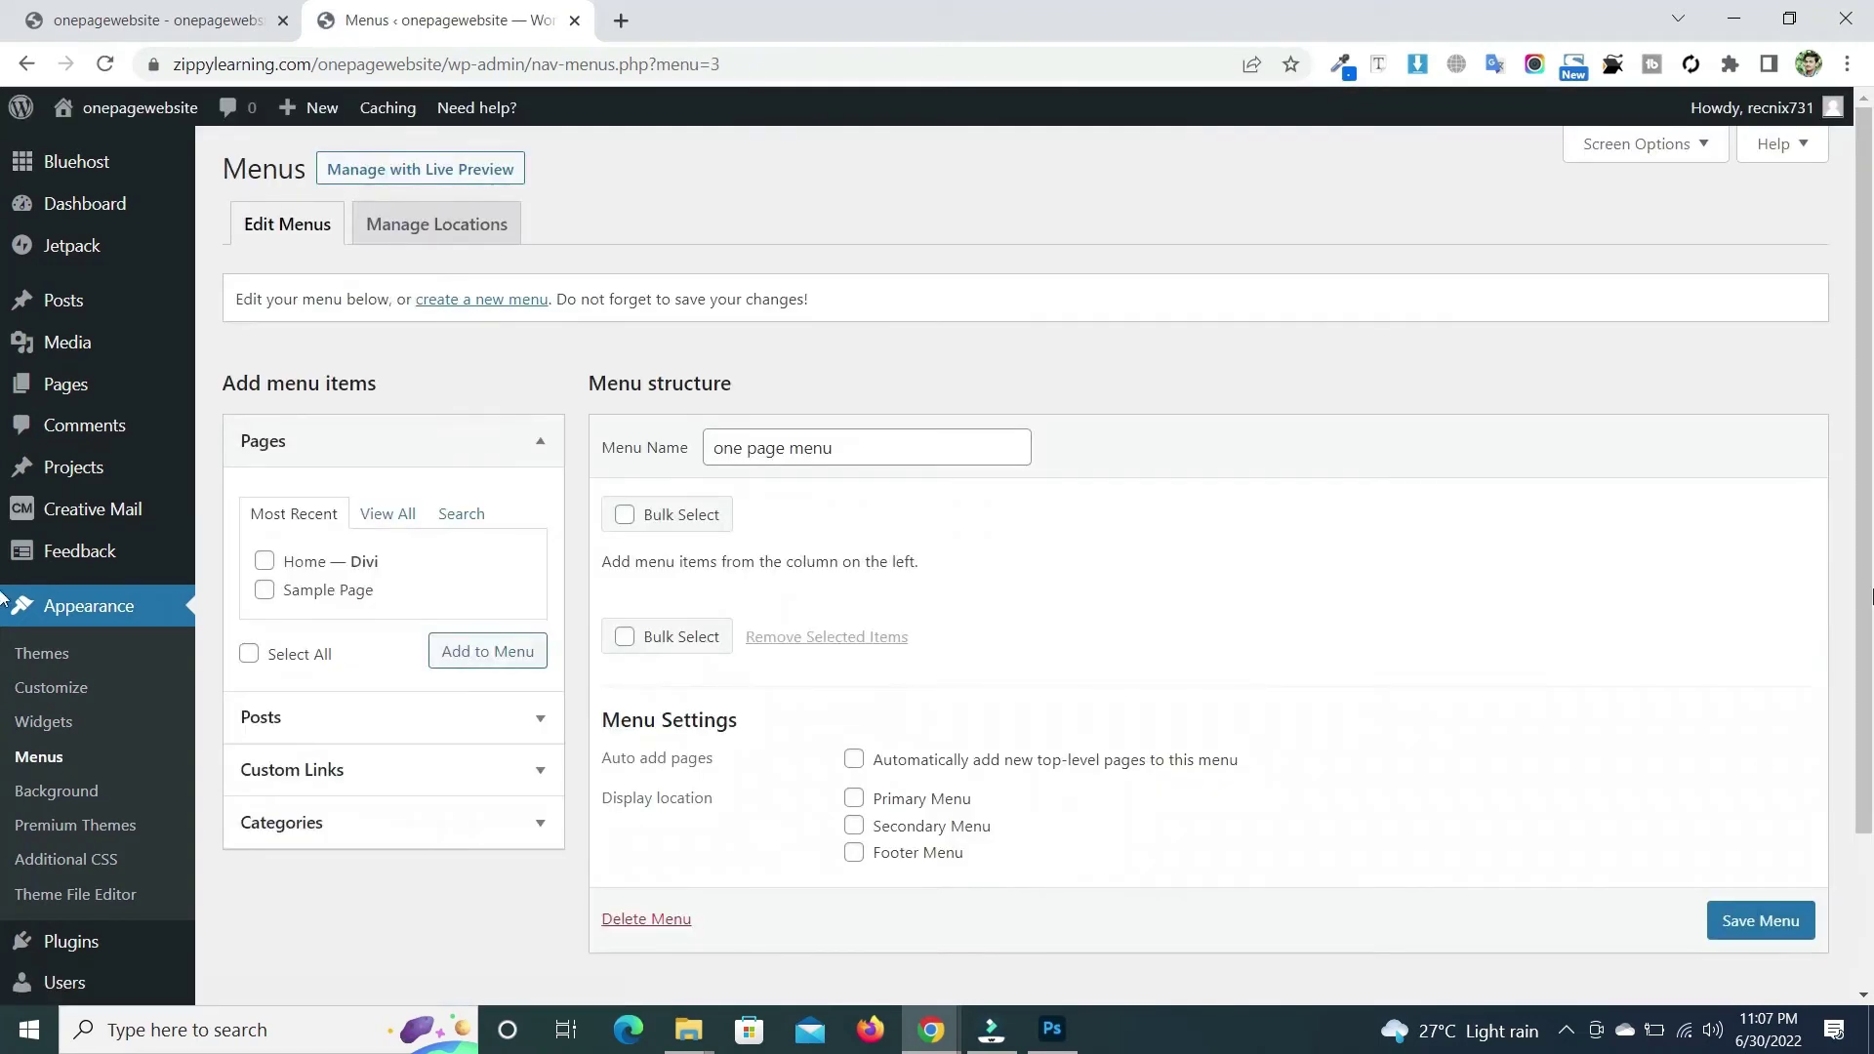
Save the menu with Primary Menu as its display location and add the Home page as a menu item.
scroll(1043, 609, "down", 2)
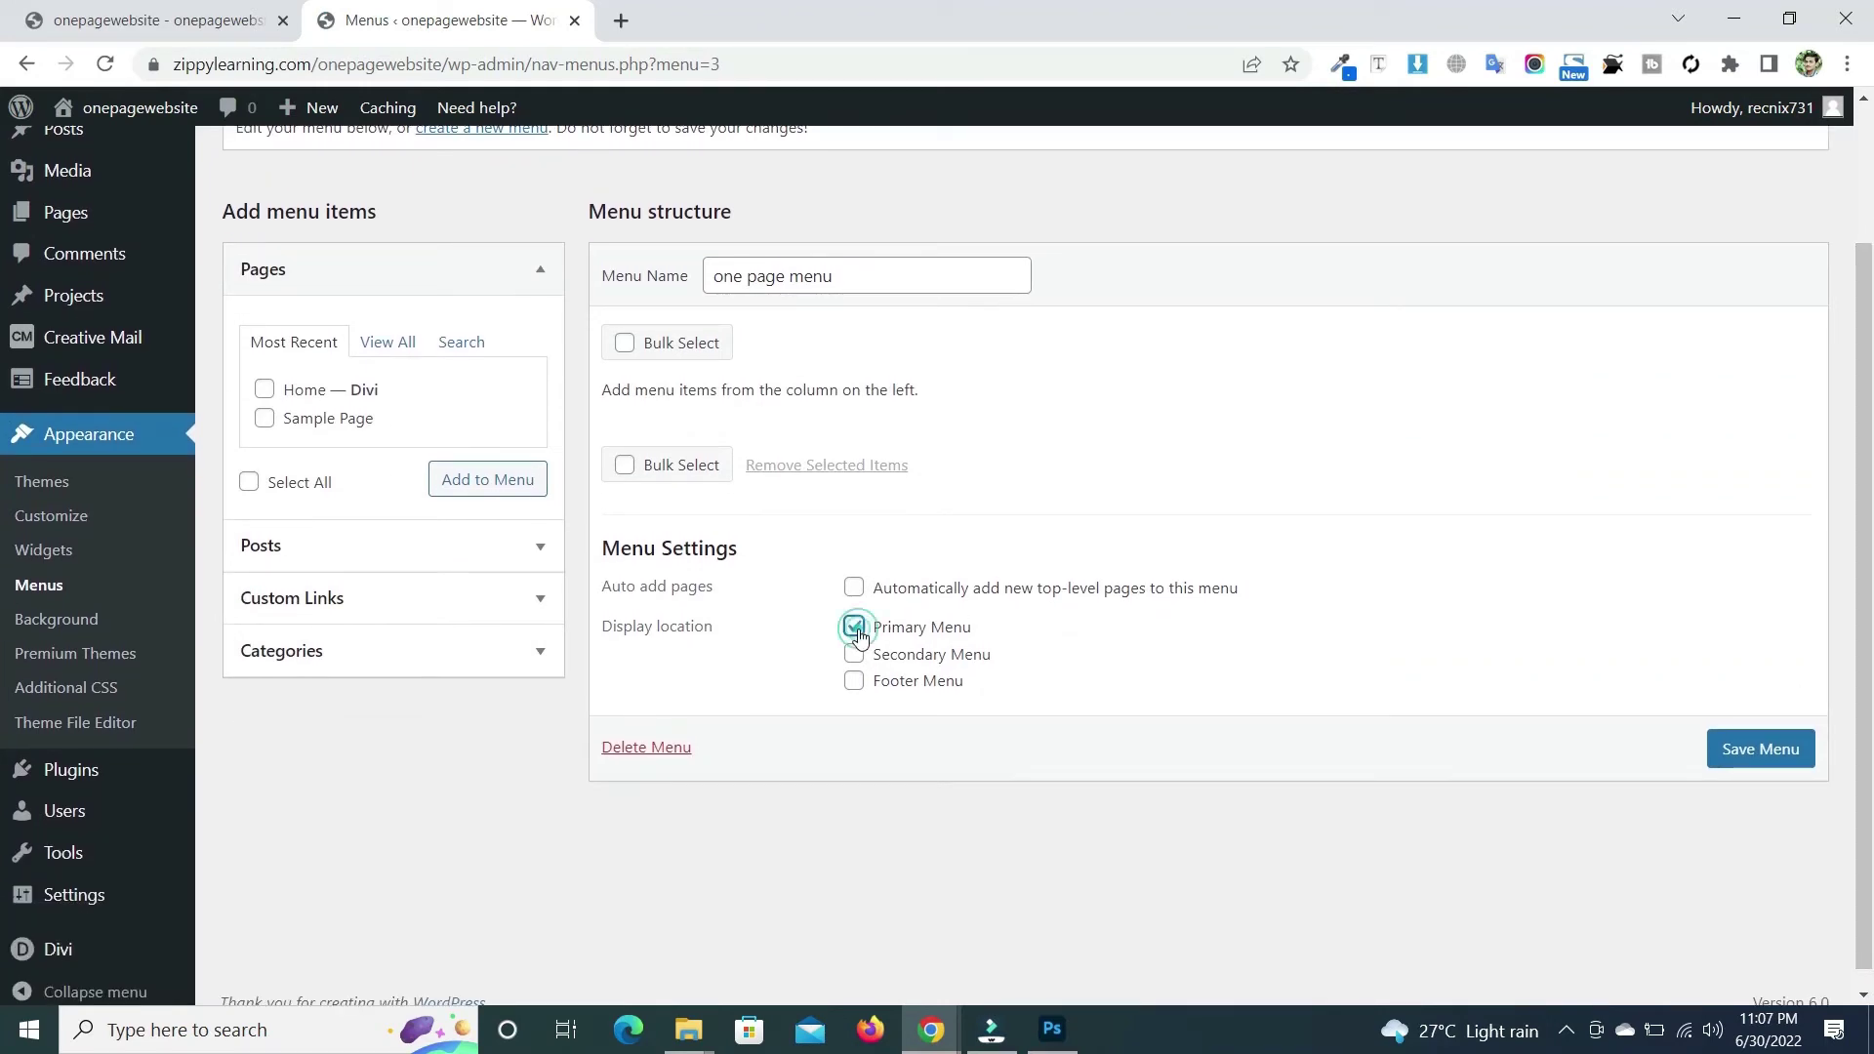
left_click(1750, 756)
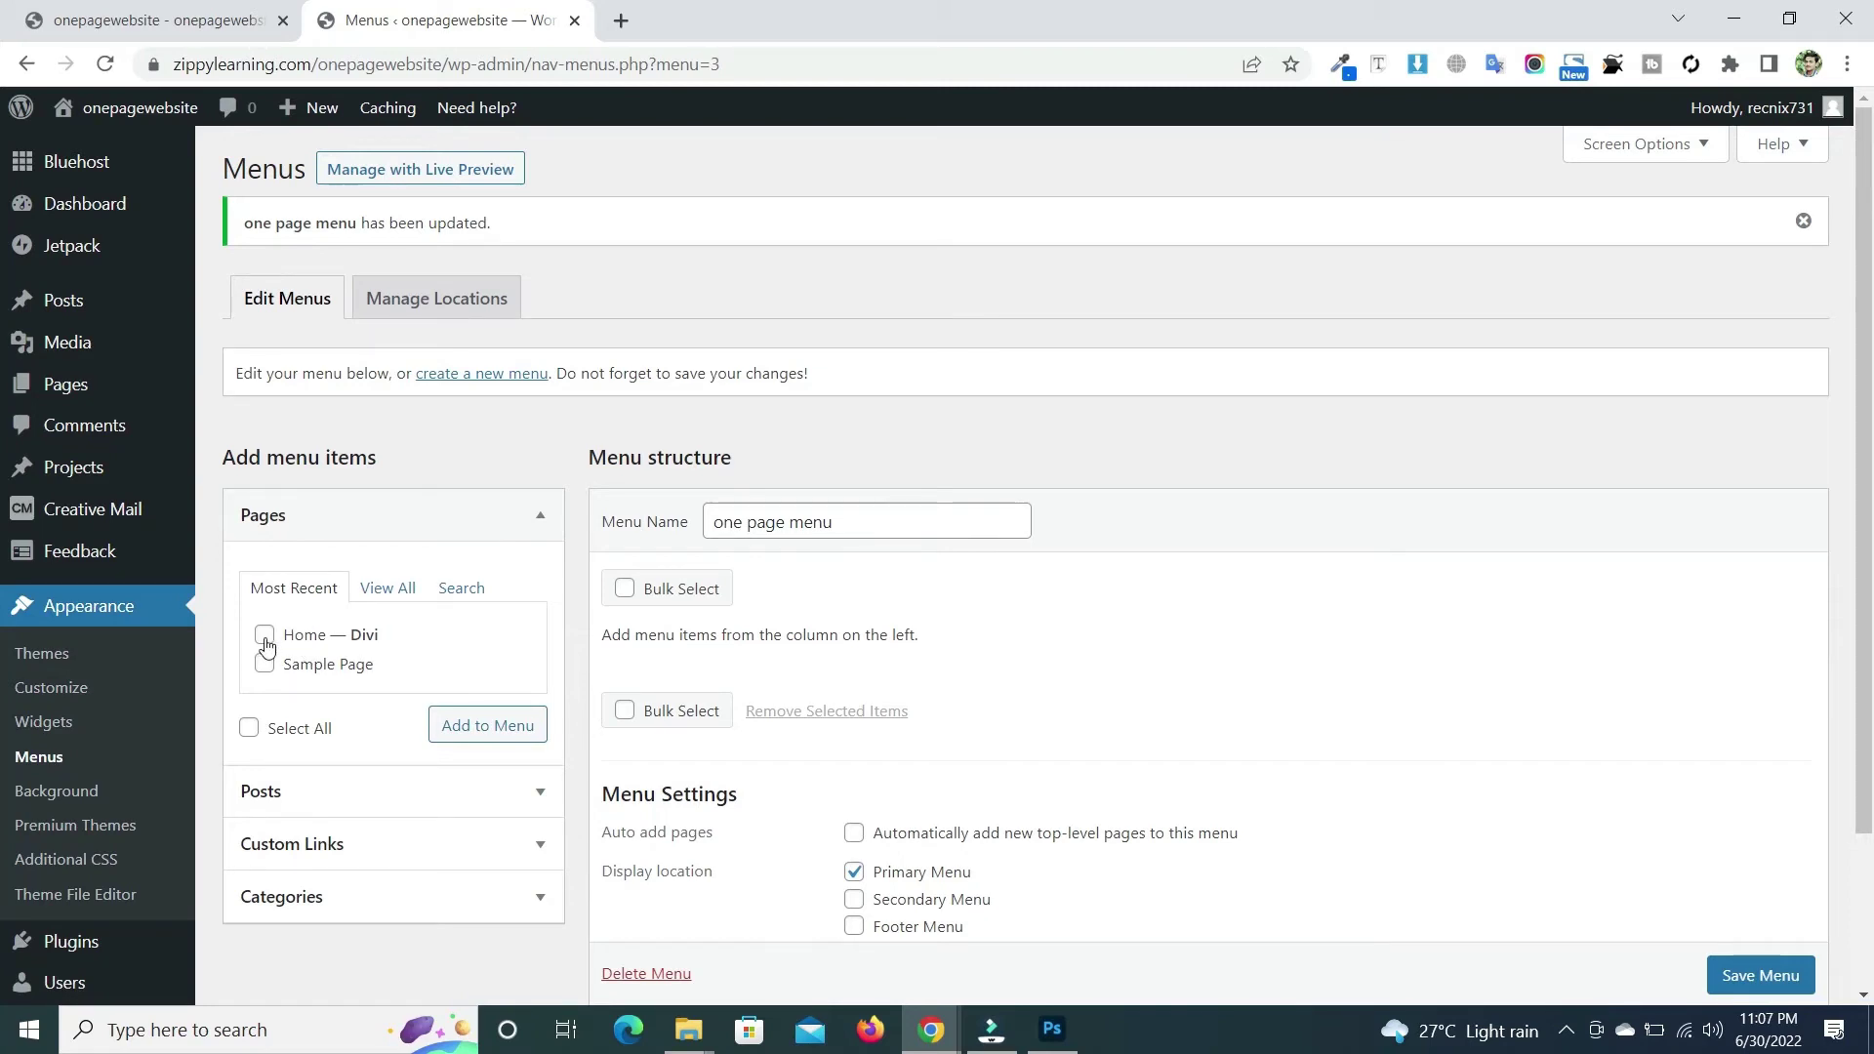
left_click(483, 727)
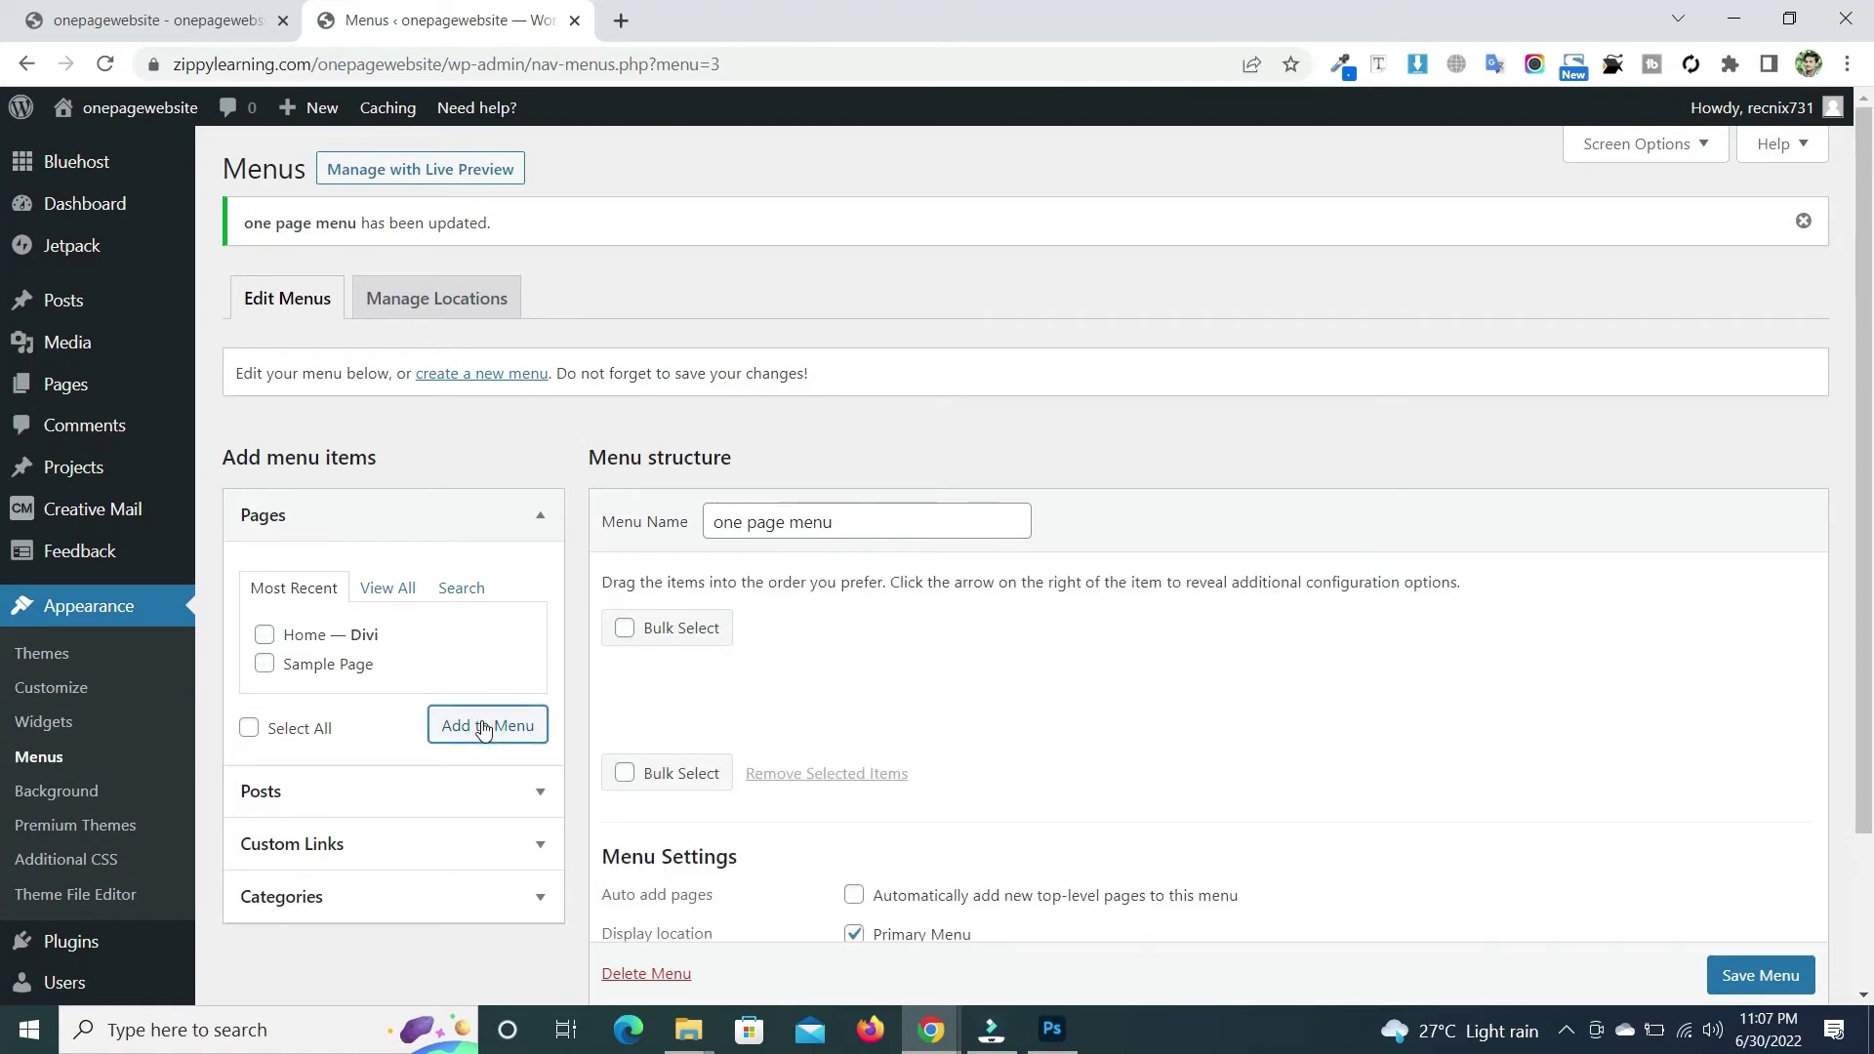
scroll(1123, 674, "down", 2)
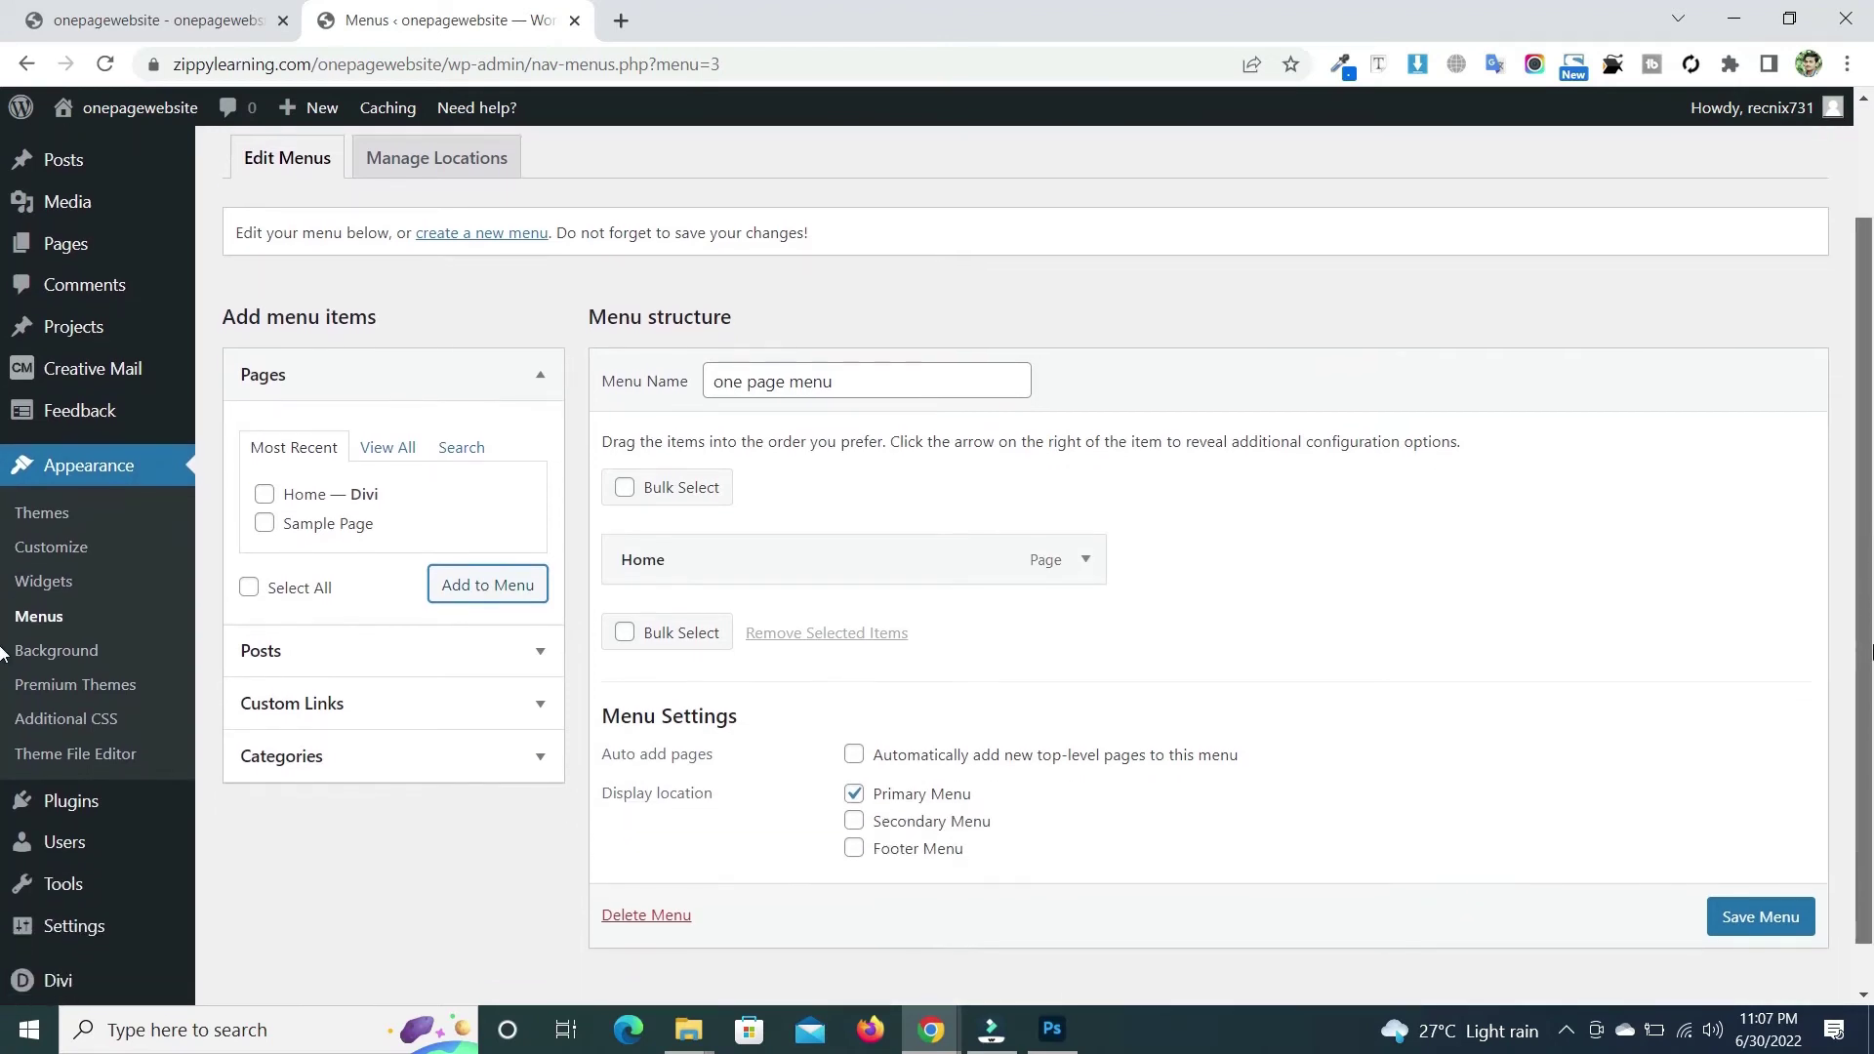
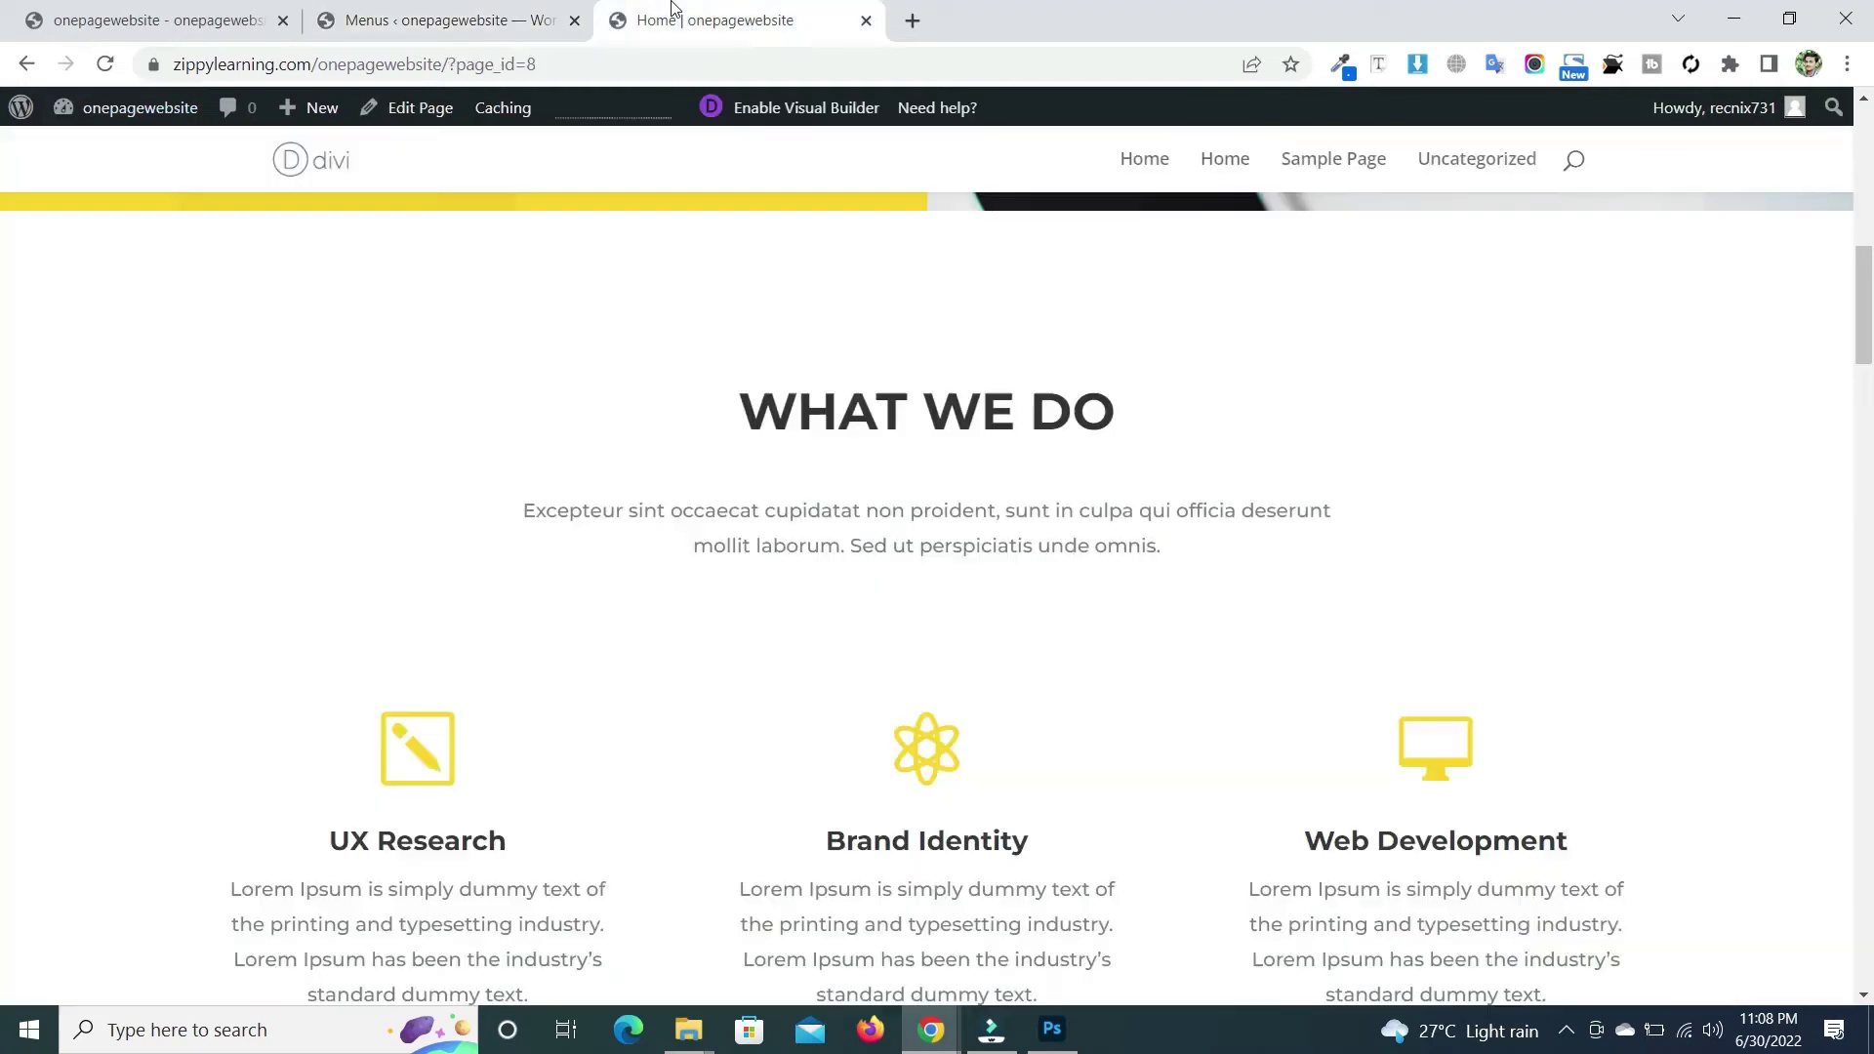
Add a custom link to the menu with the URL "#whatwedo" and the link text "WHAT WE DO" copied from the live page's heading.
triple_click(945, 396)
key("ctrl+c")
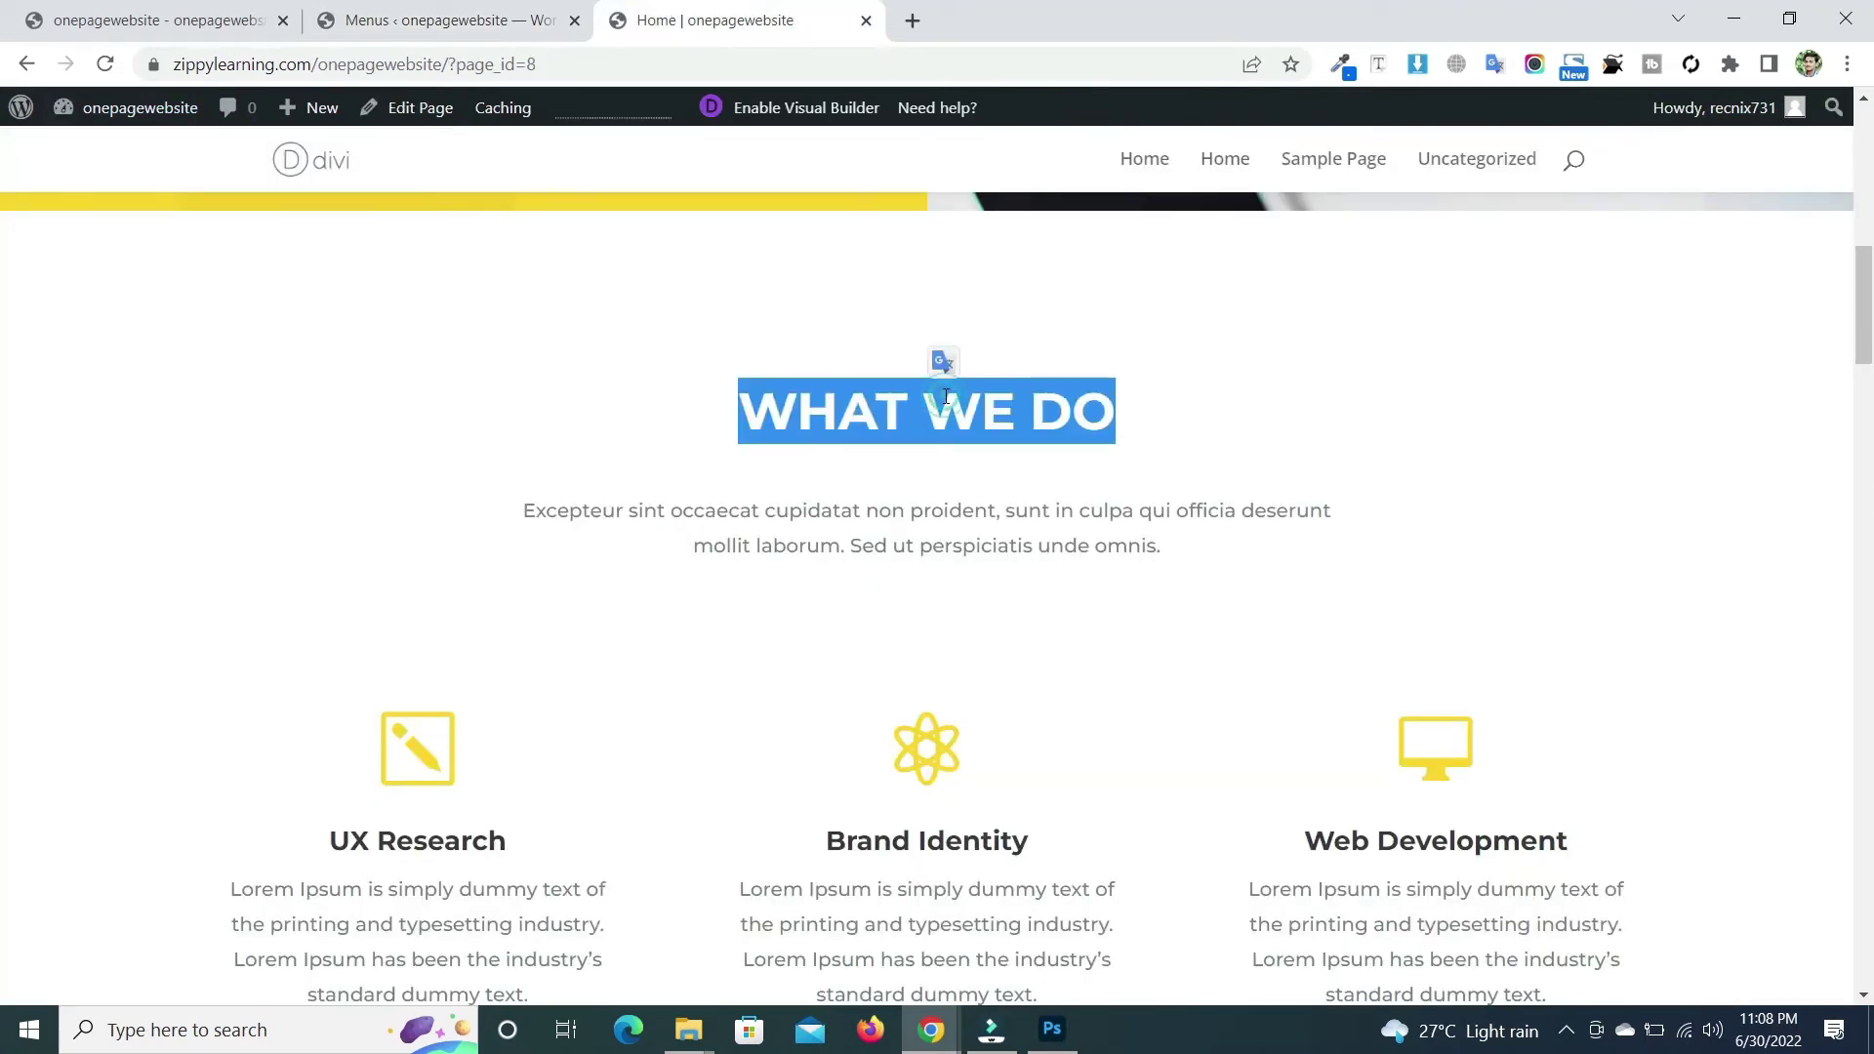
left_click(514, 13)
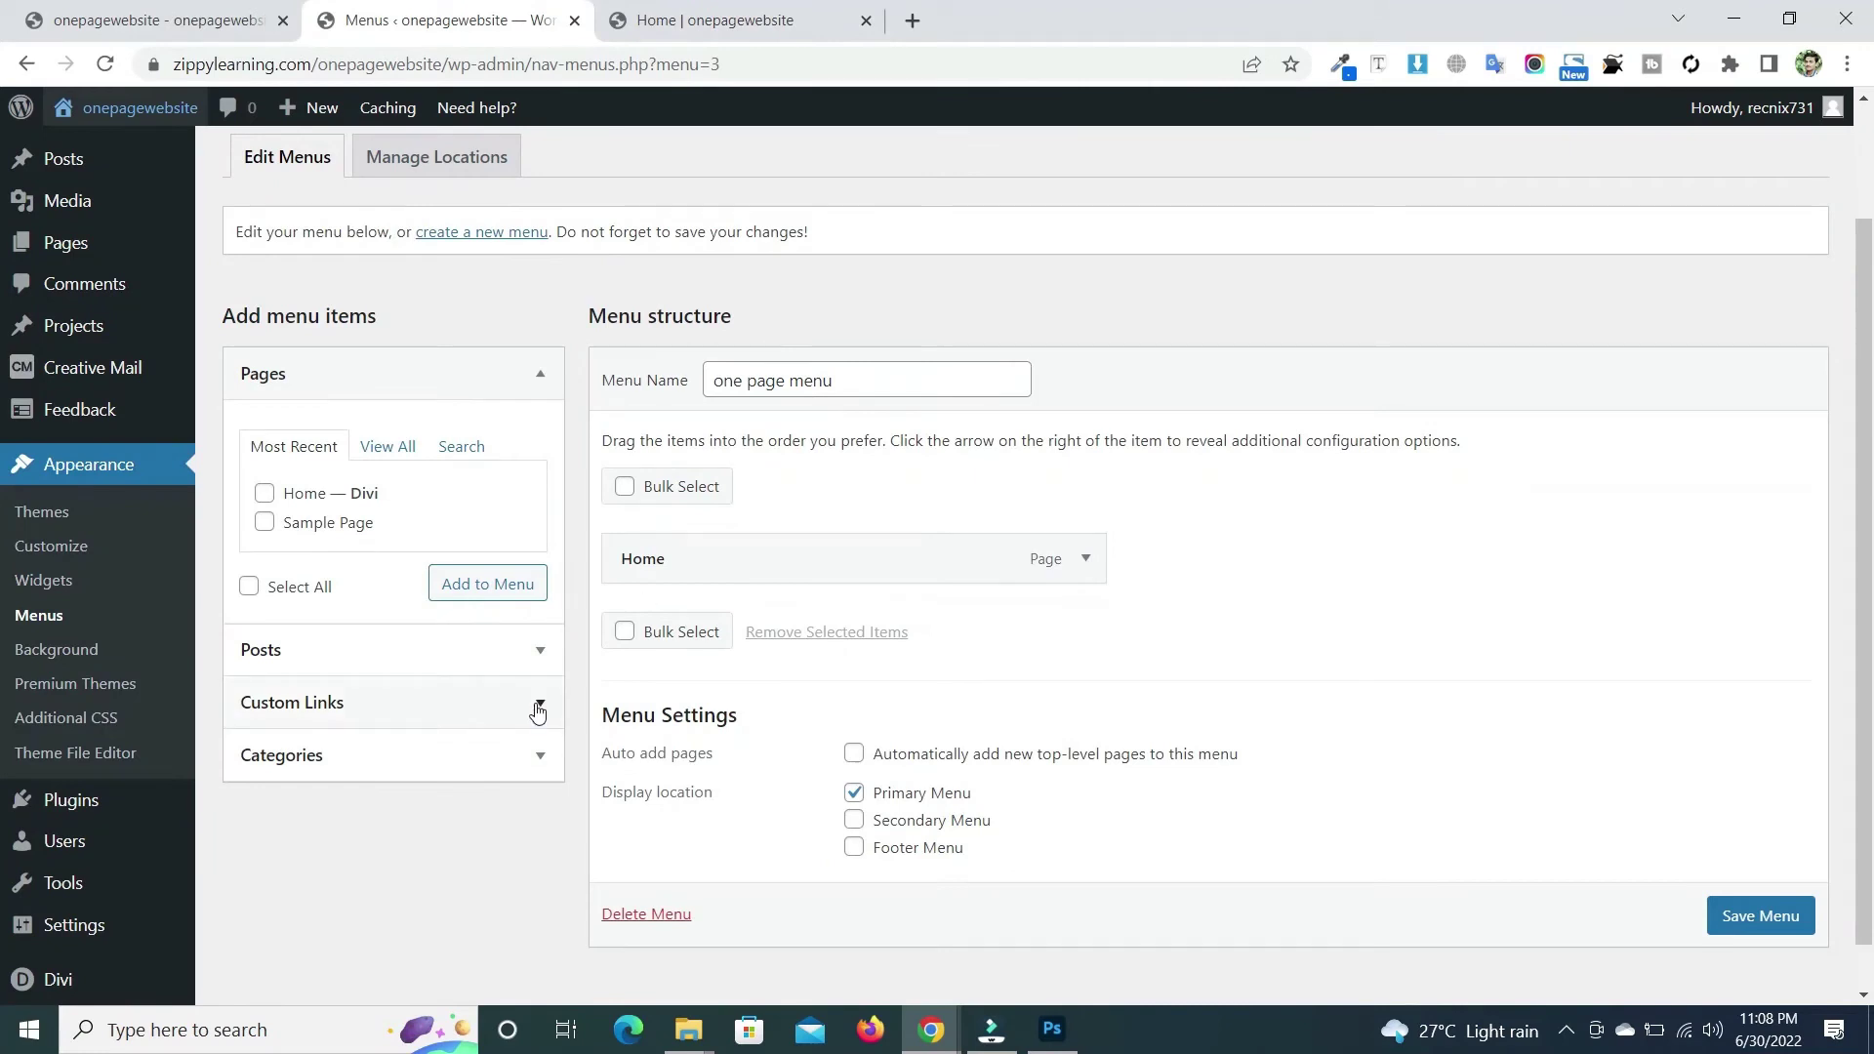
left_click(463, 706)
left_click(363, 615)
key("ctrl+v")
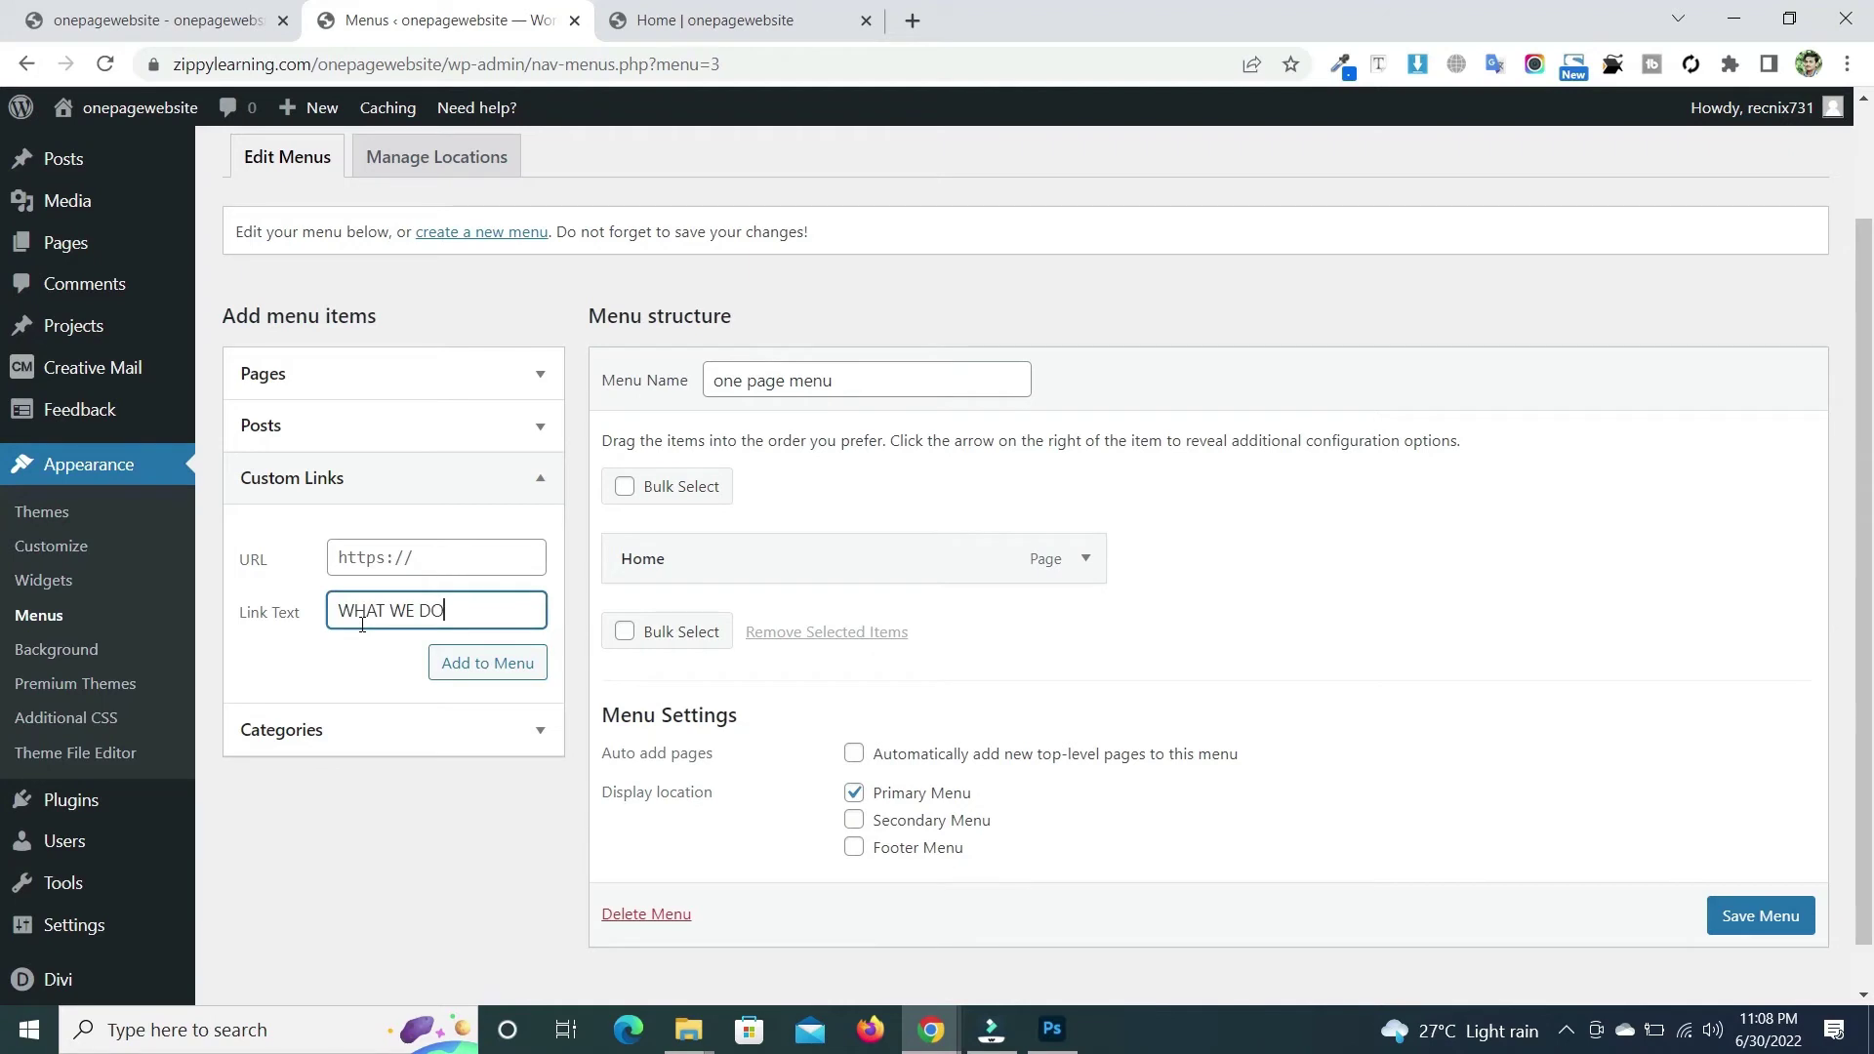
left_click(362, 558)
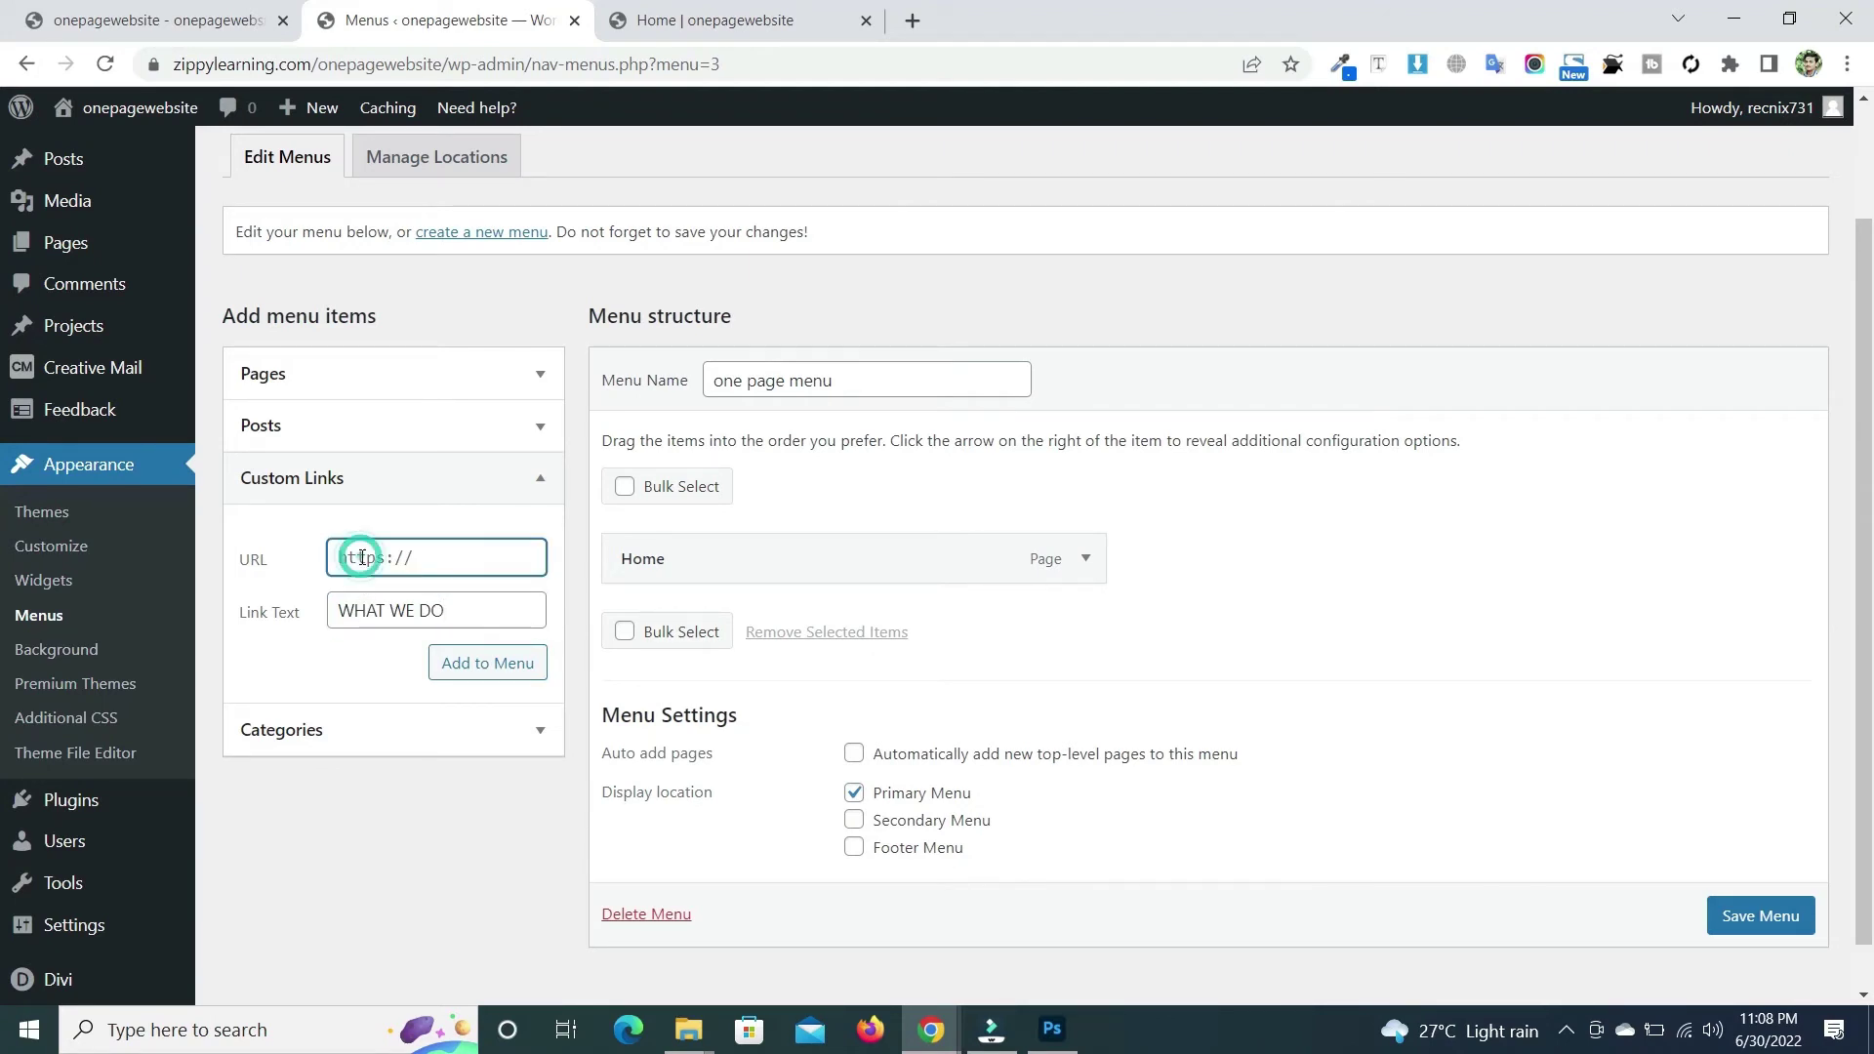
type("#")
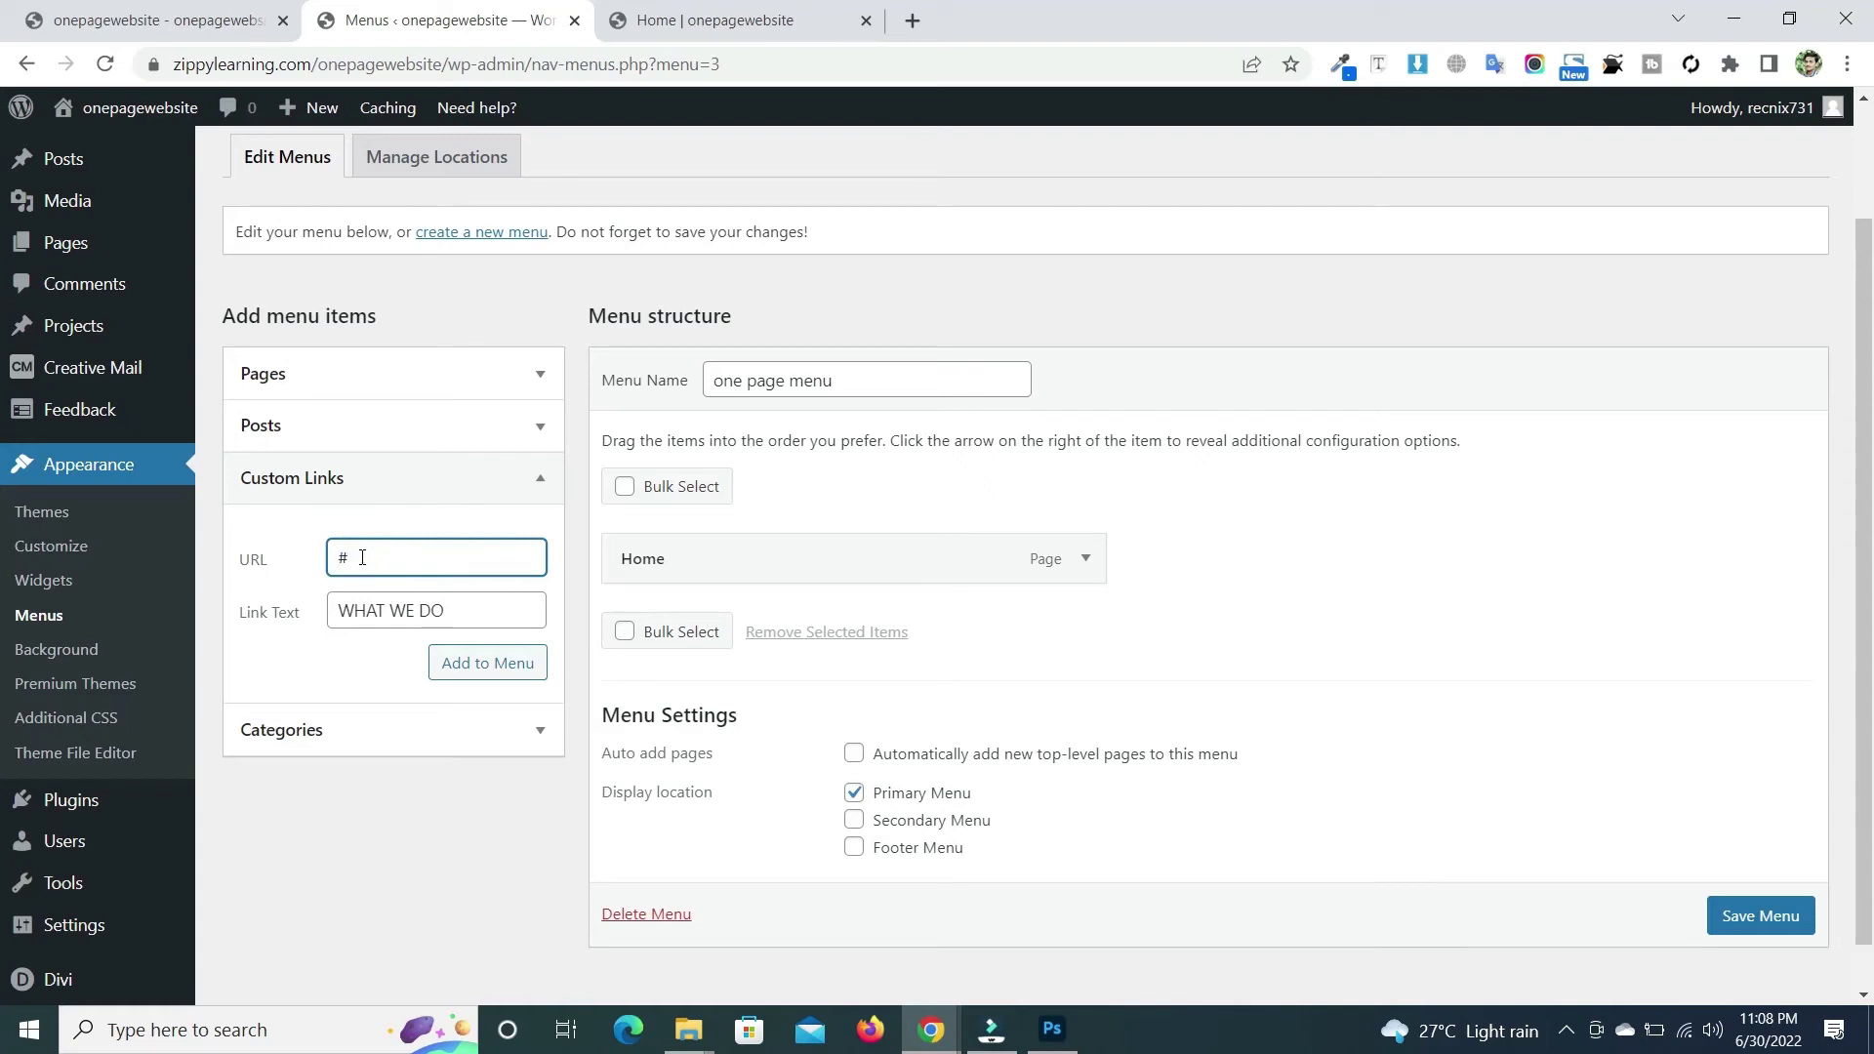
type("whatwedo")
left_click(485, 674)
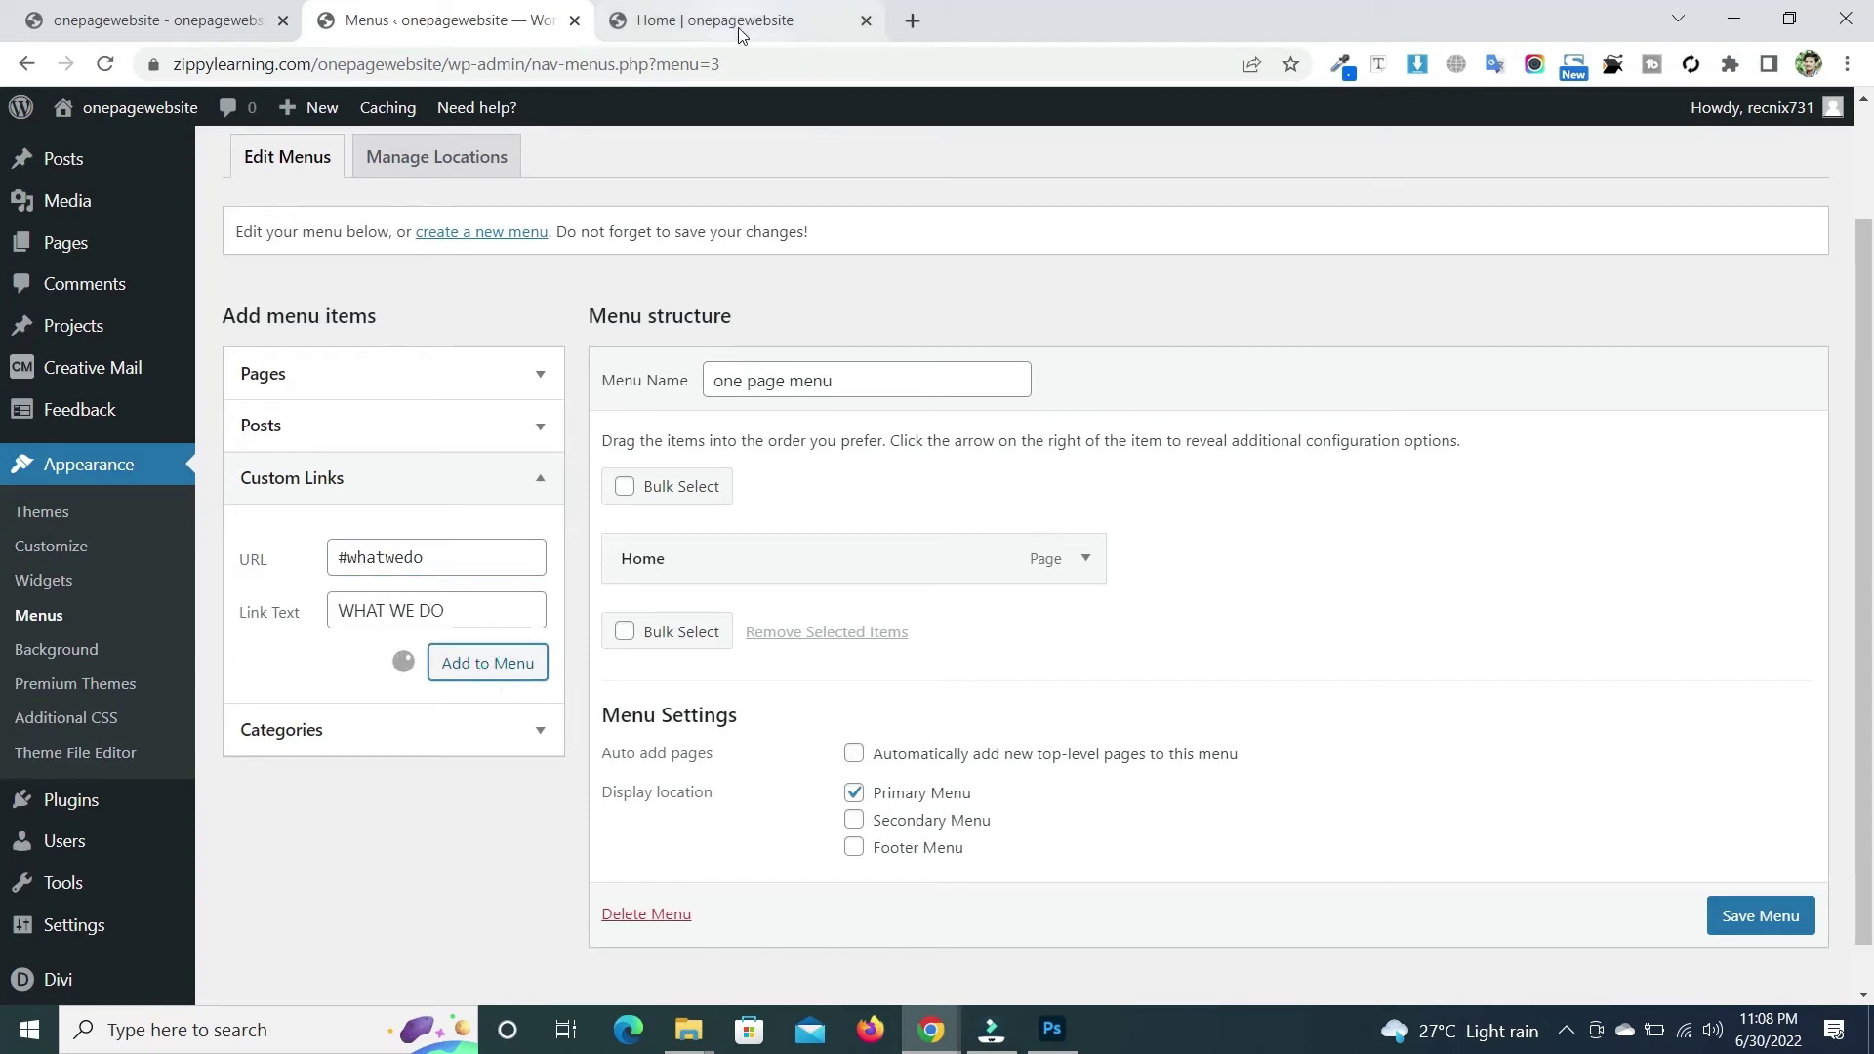
Add a custom link to the menu with the URL "#work" and the link text "Our Work" for the live page's latest work section.
mouse_move(743, 4)
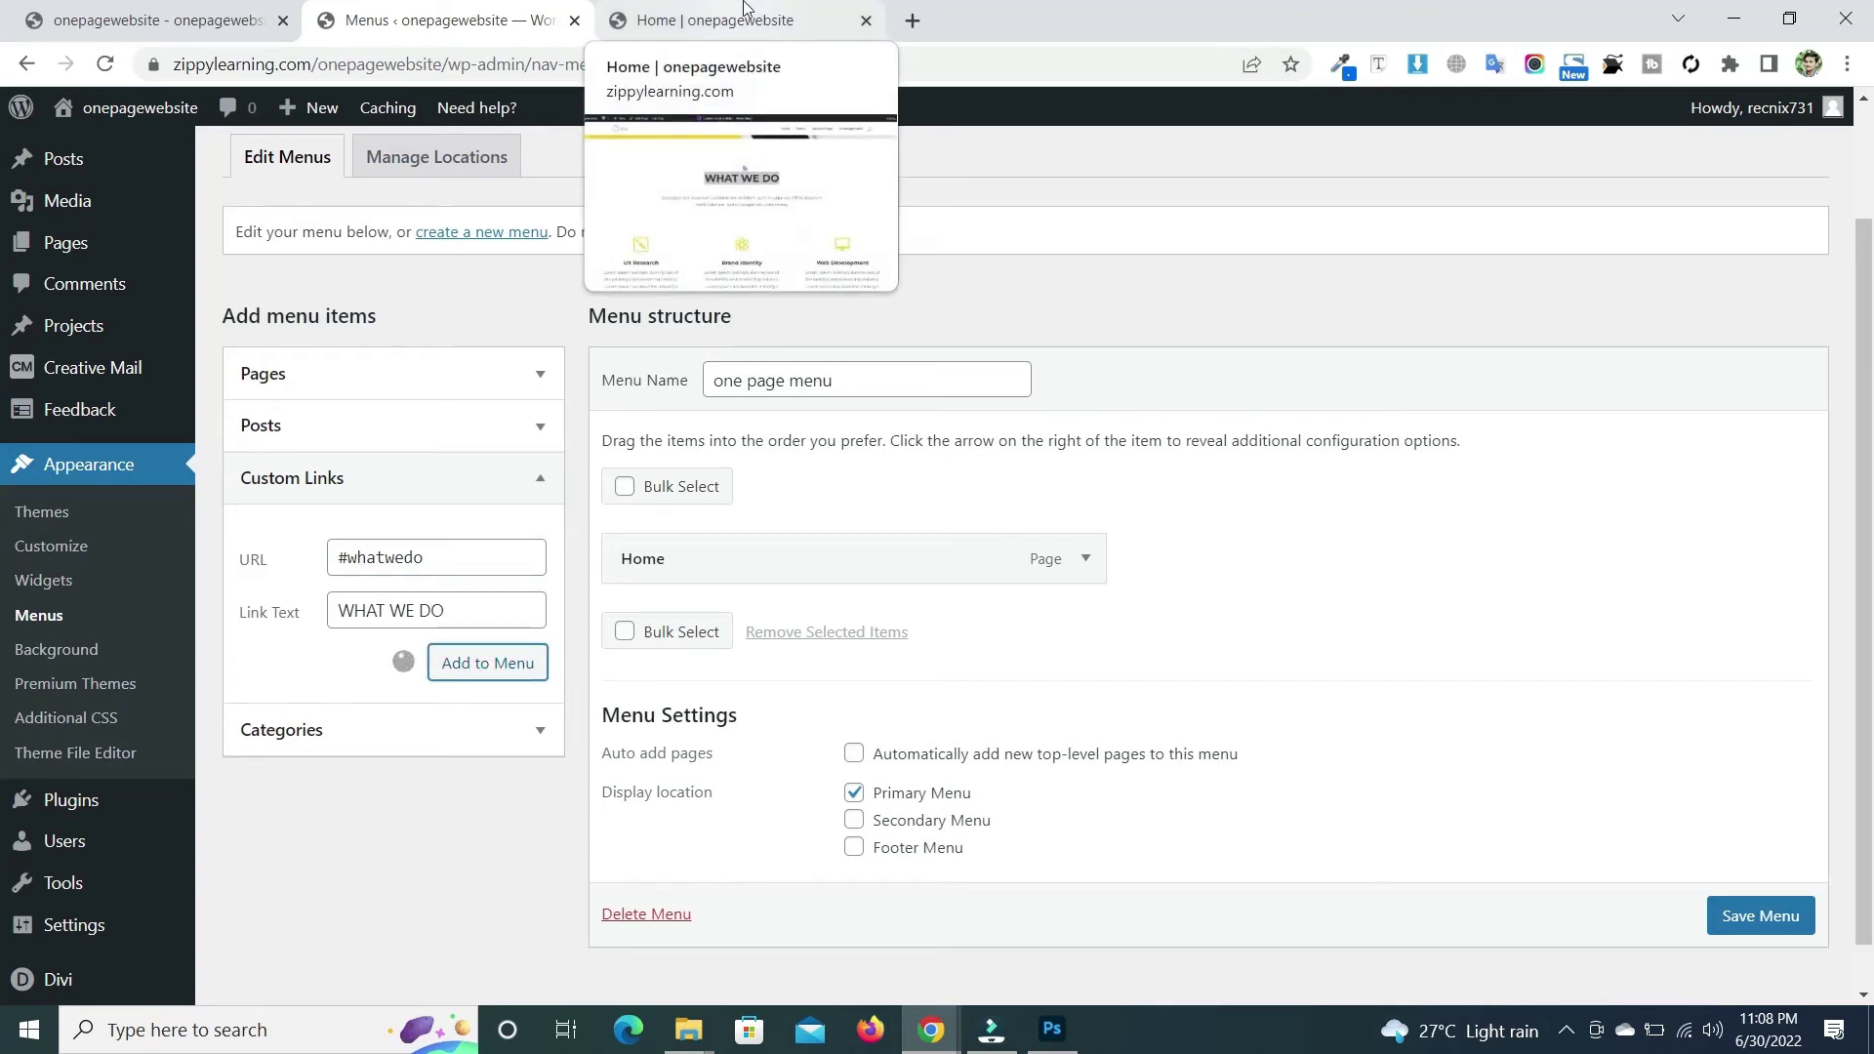
left_click(744, 5)
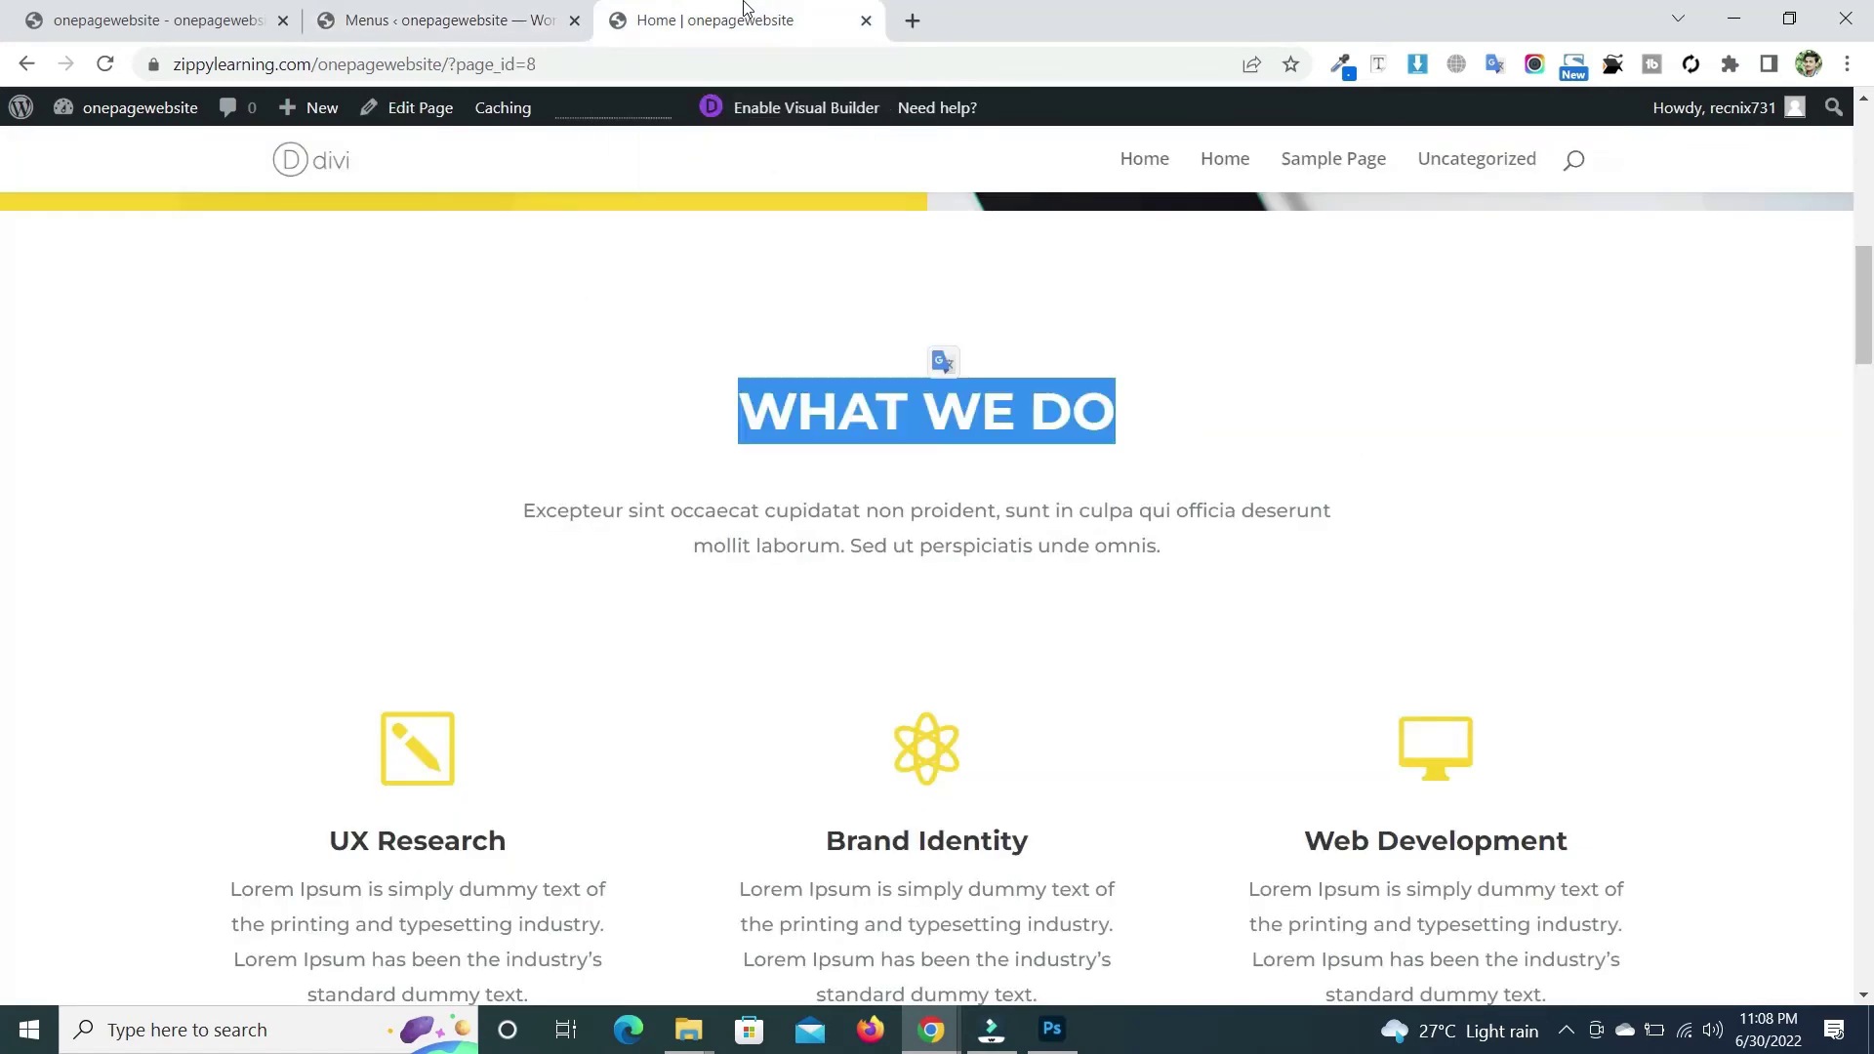
scroll(3, 283, "down", 15)
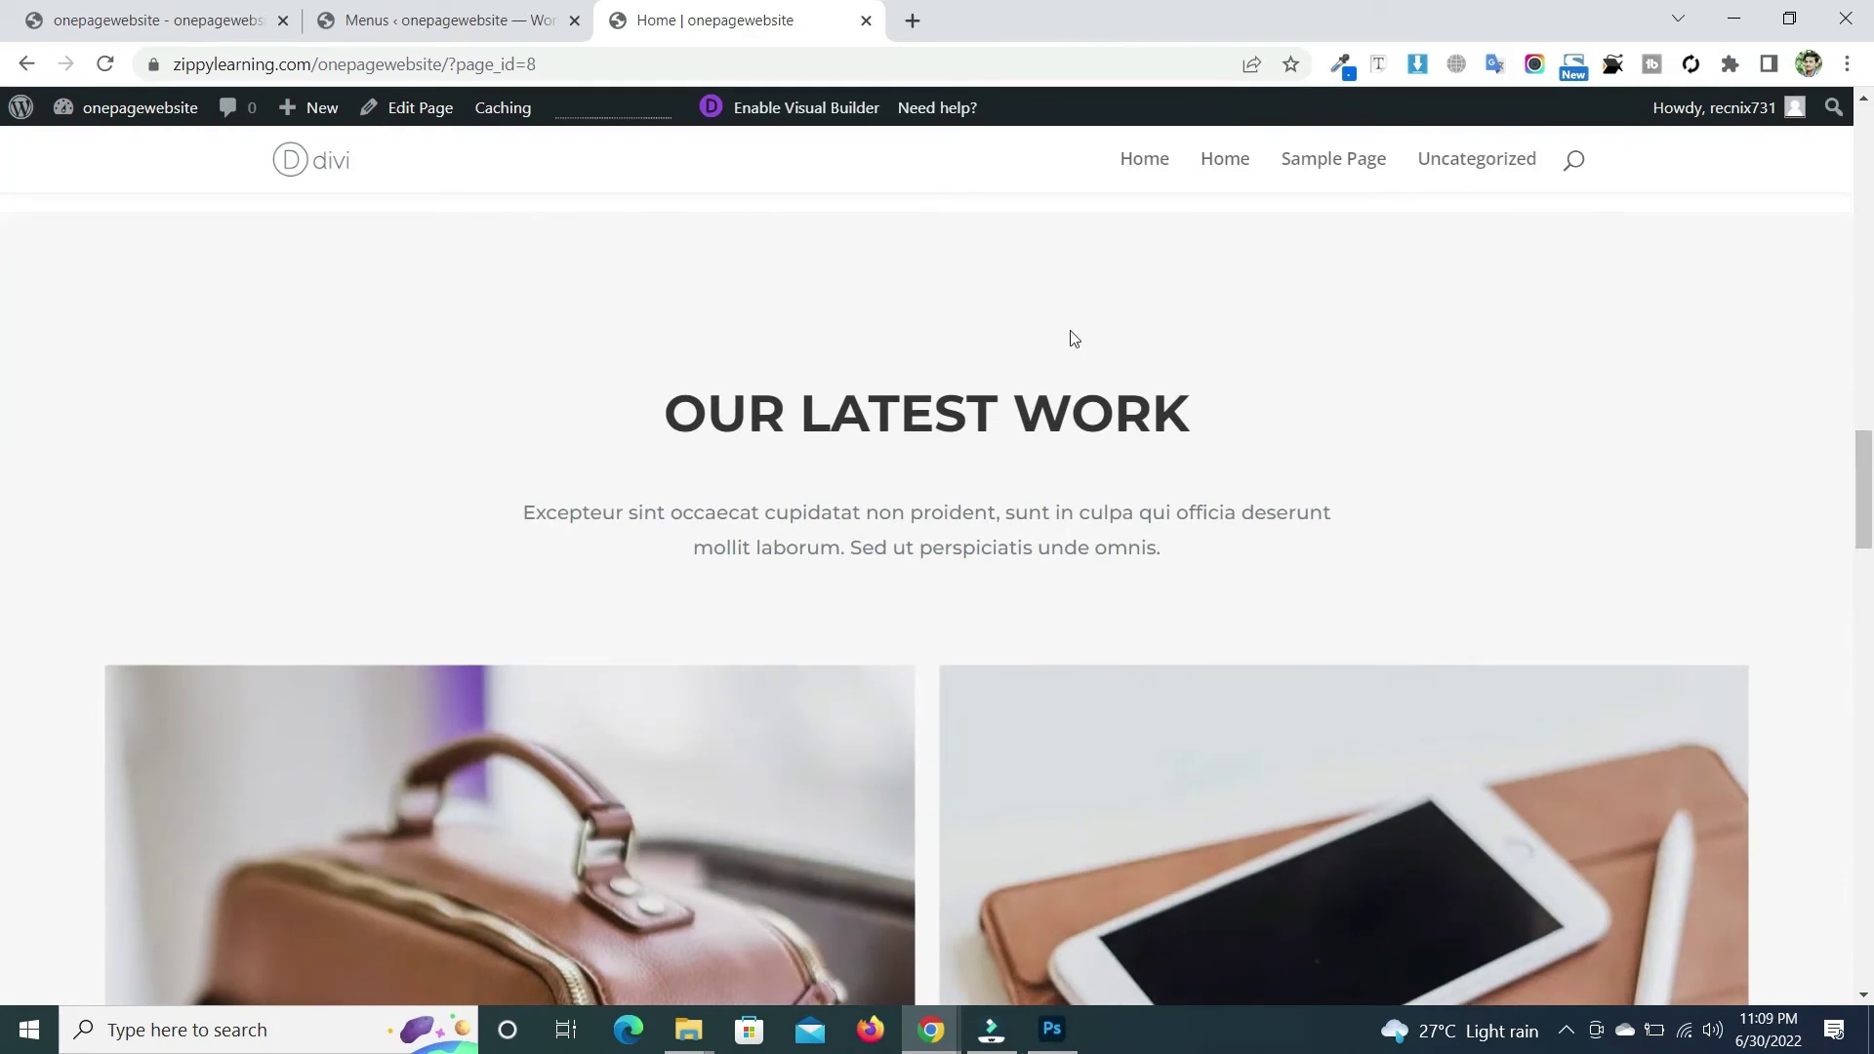
left_click(436, 20)
left_click(398, 607)
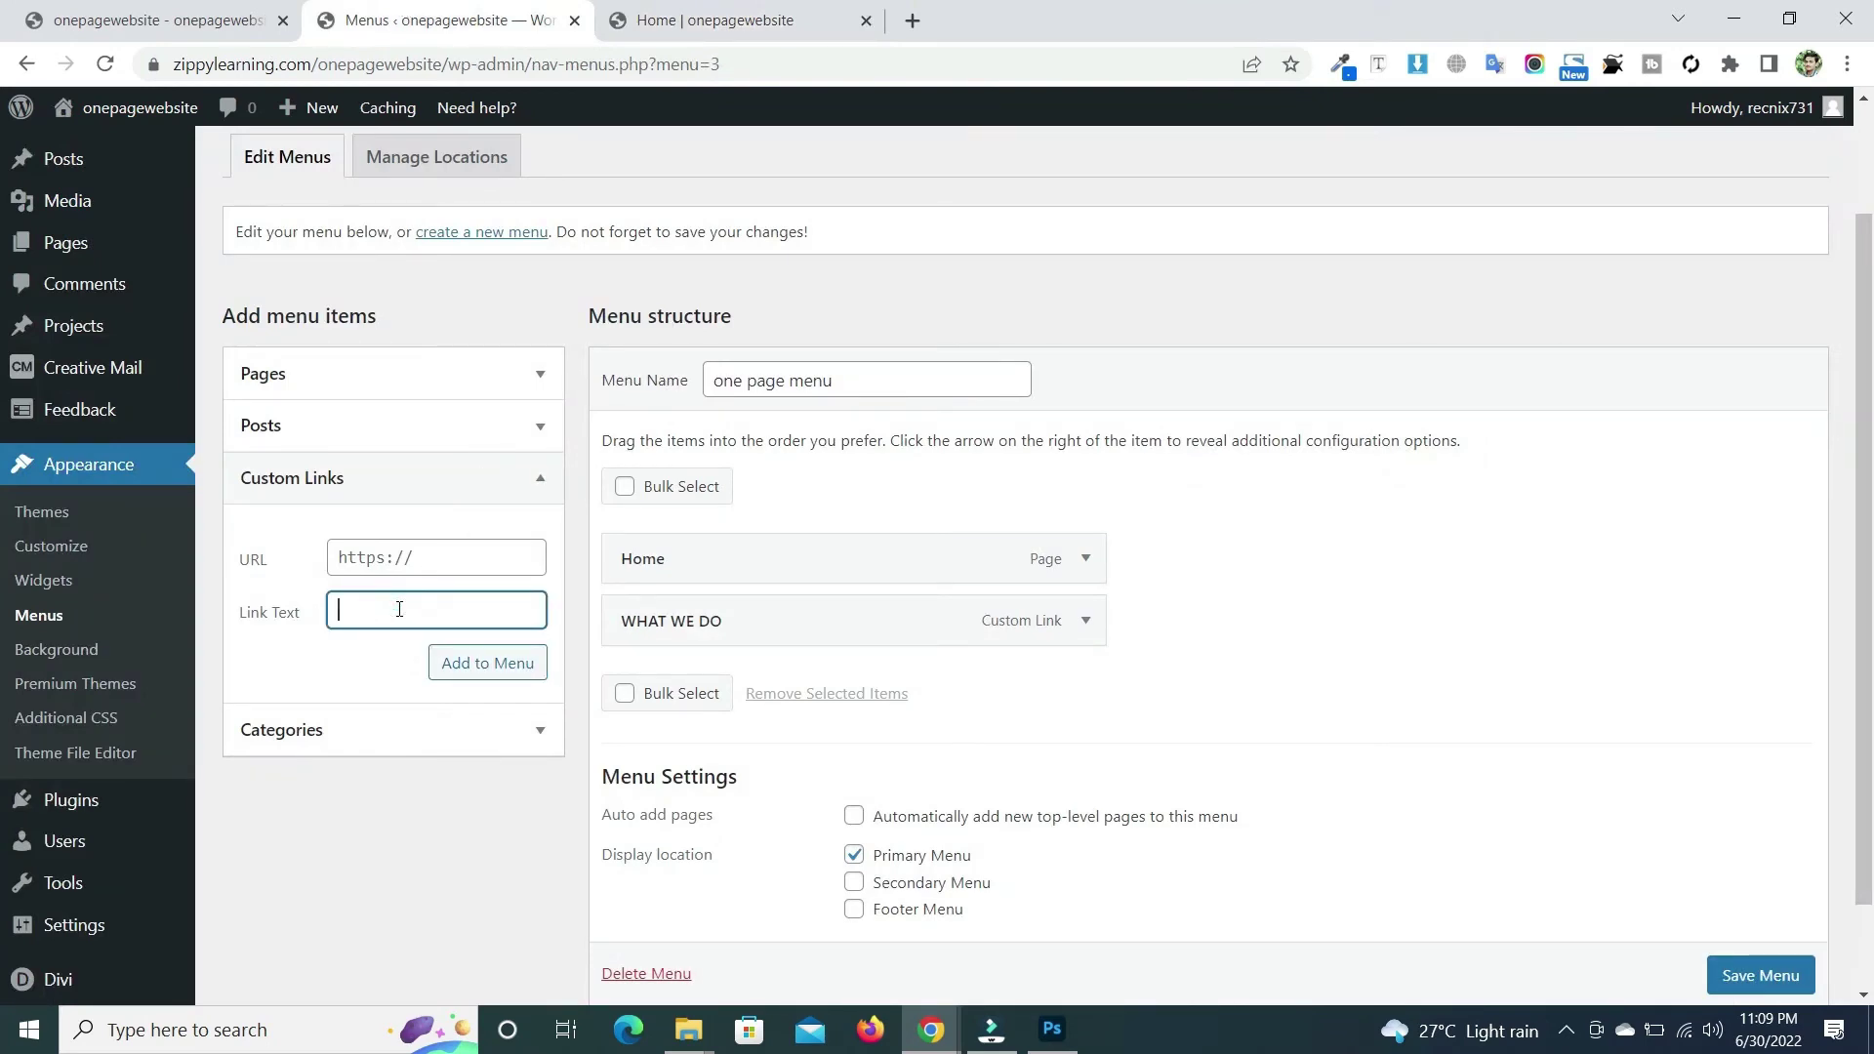
type("Our Work")
left_click(386, 559)
type("#work")
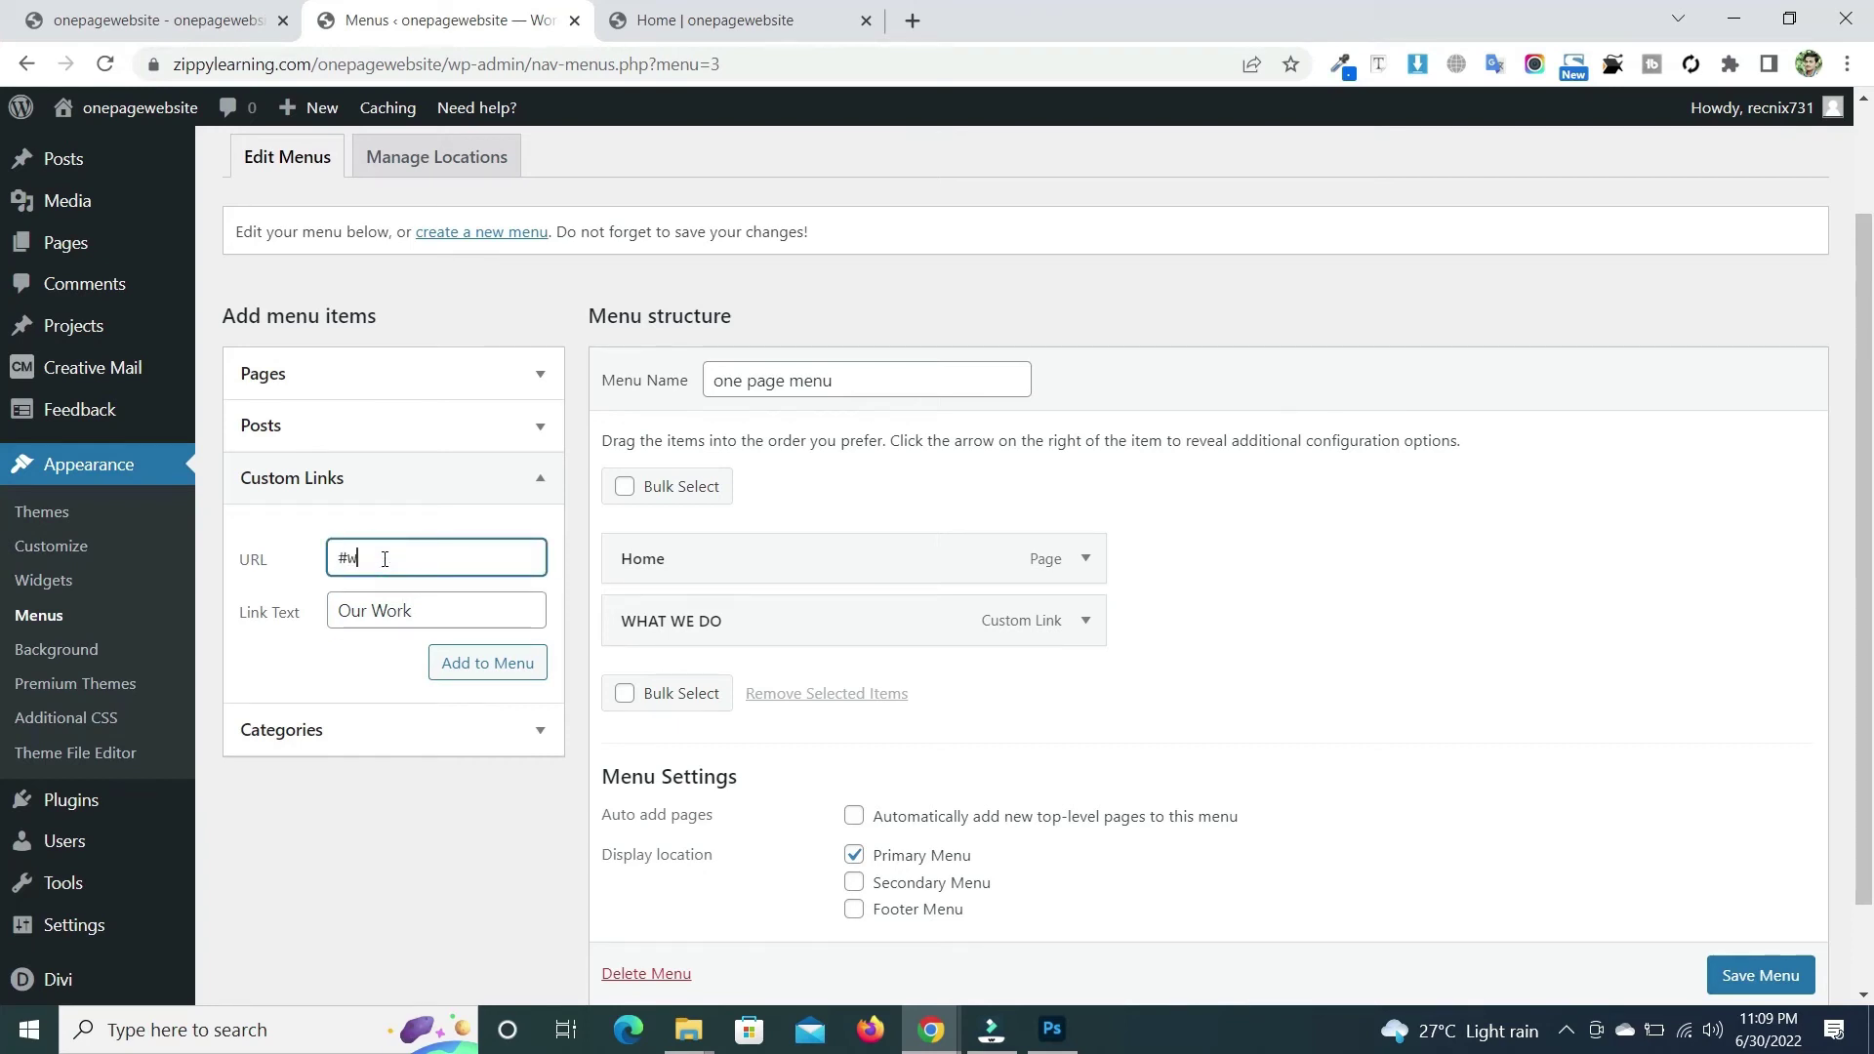
left_click(484, 664)
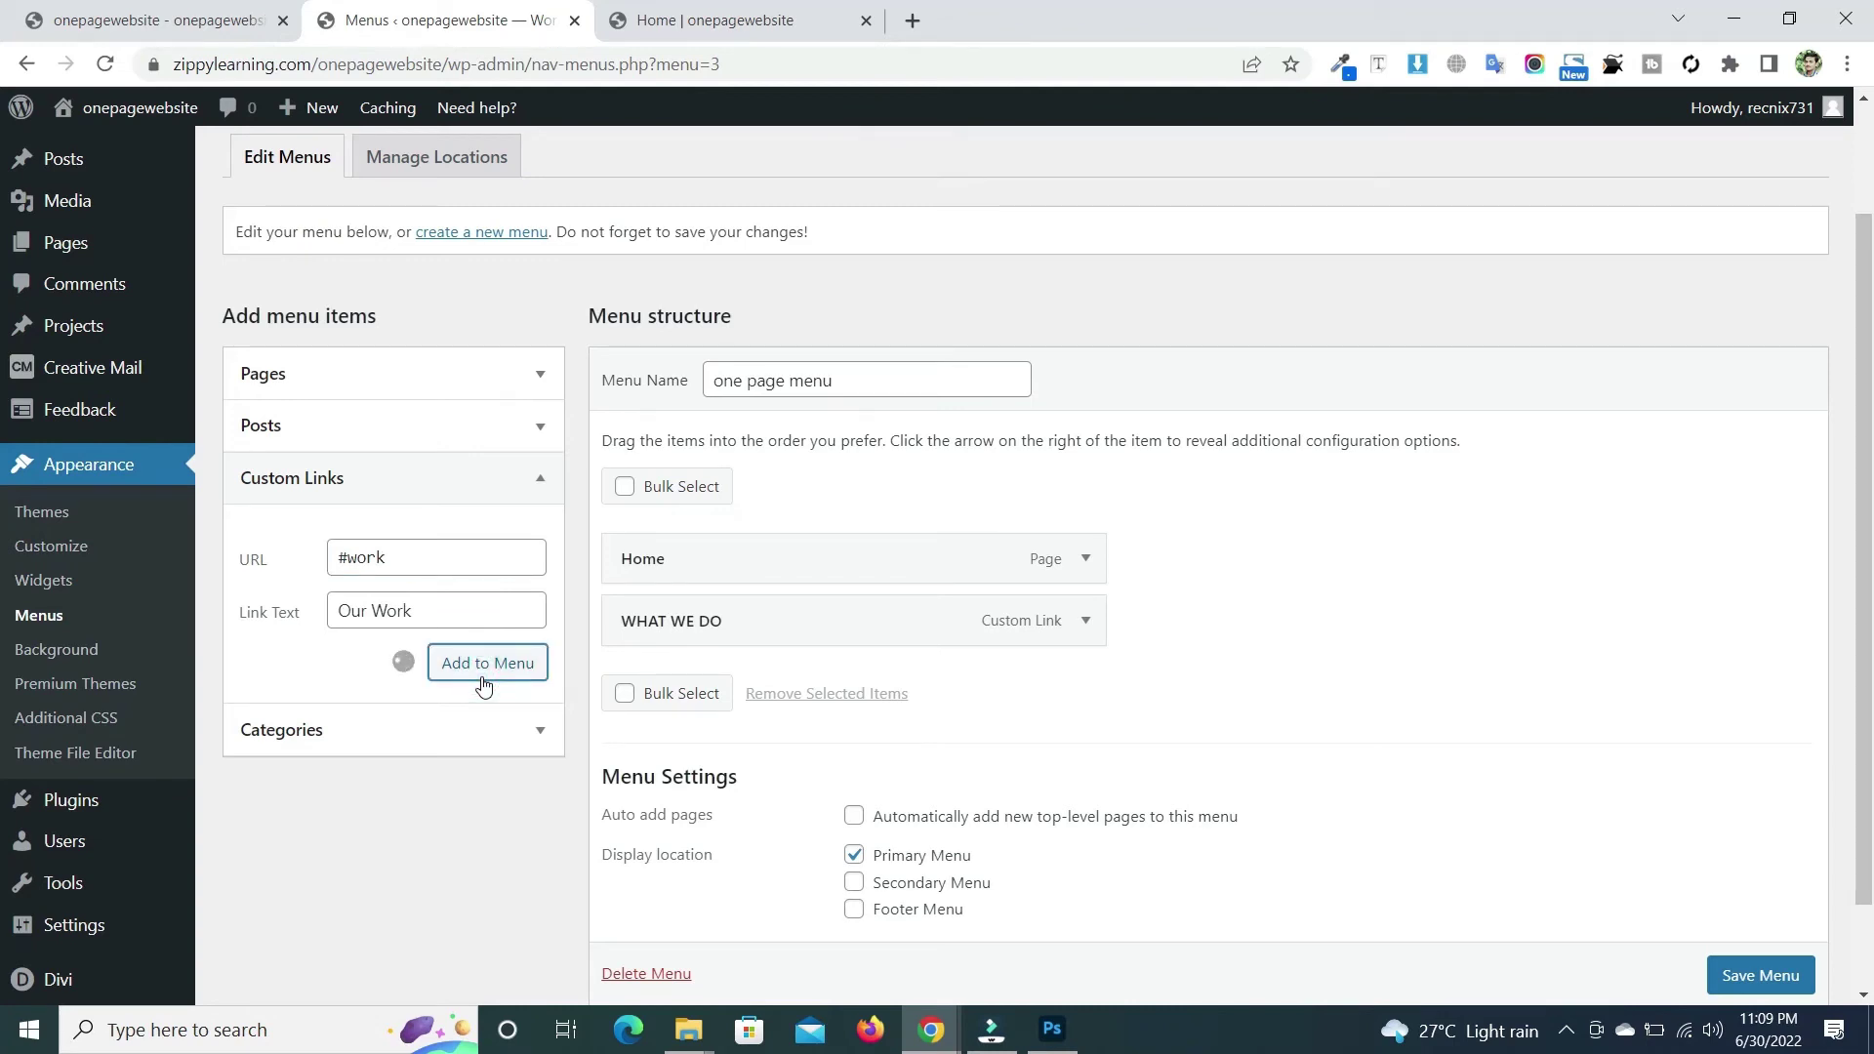
Add a custom link with the URL "#skills" and the link text "OUR SKILLS" copied from the live page's skills heading.
left_click(702, 12)
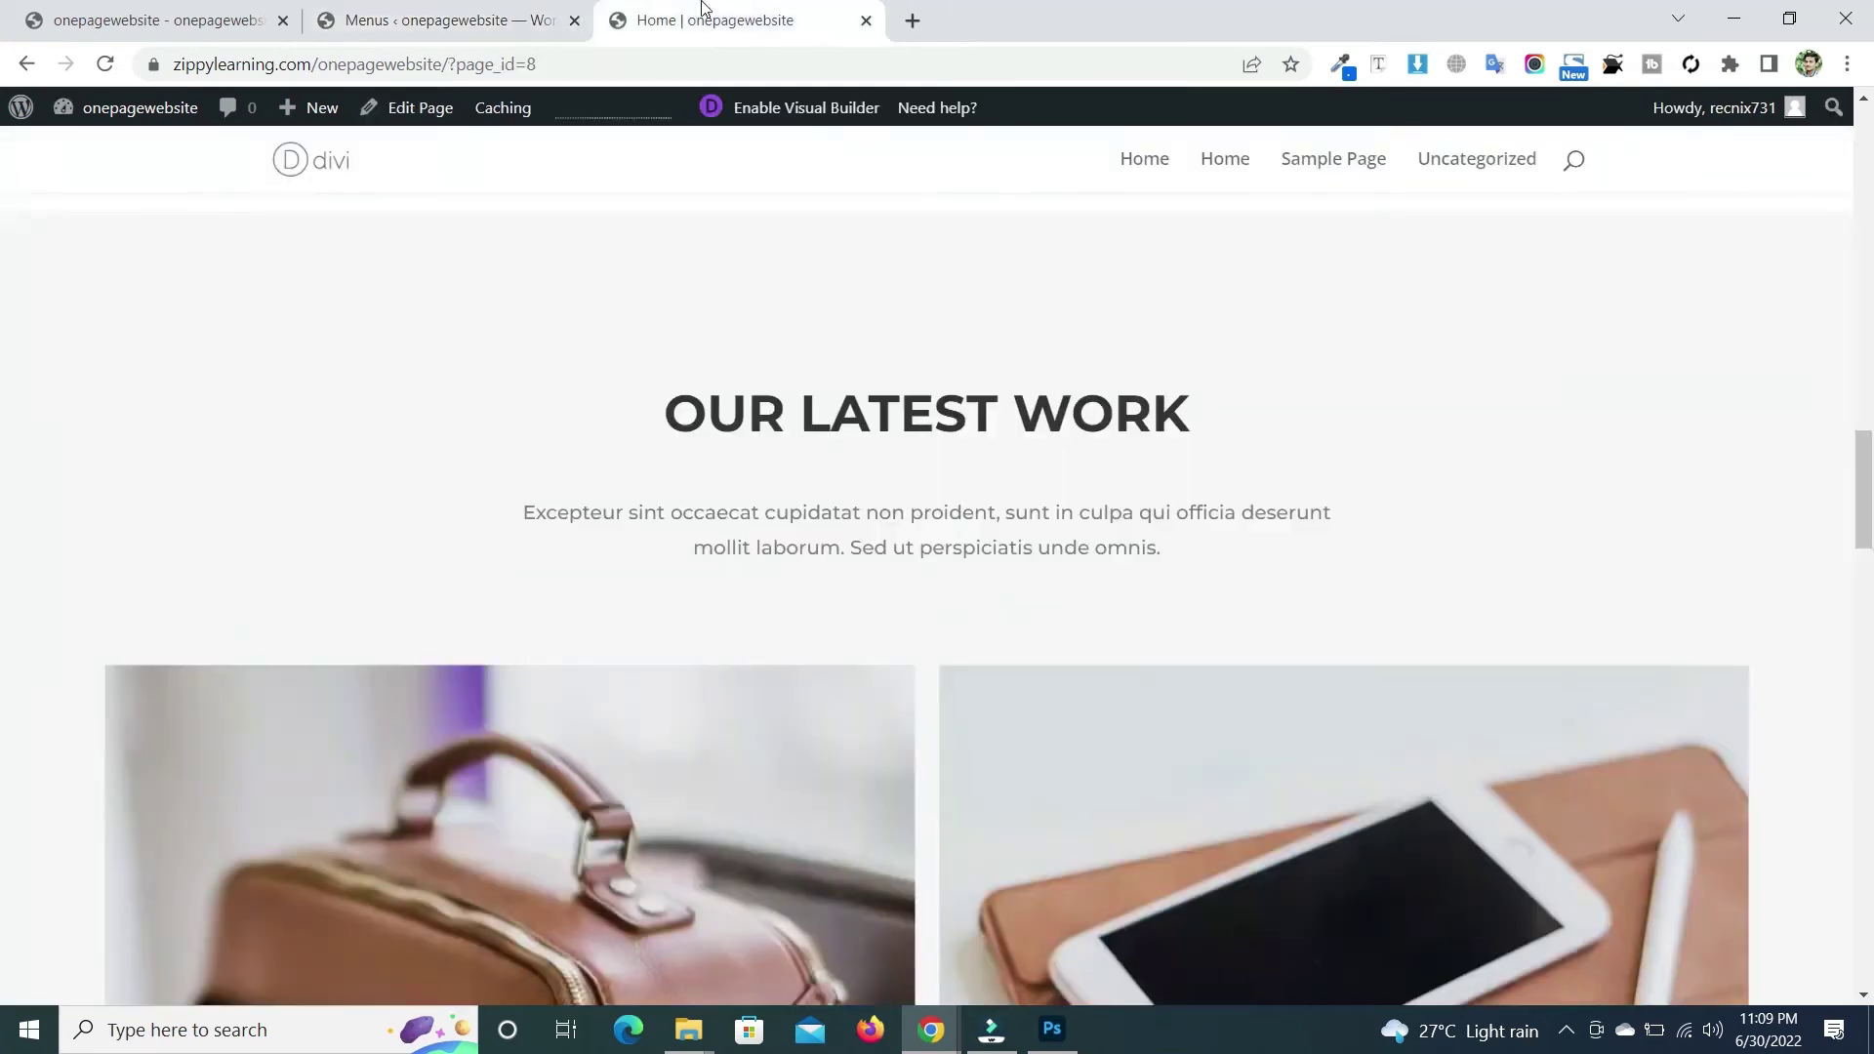
scroll(2, 548, "down", 12)
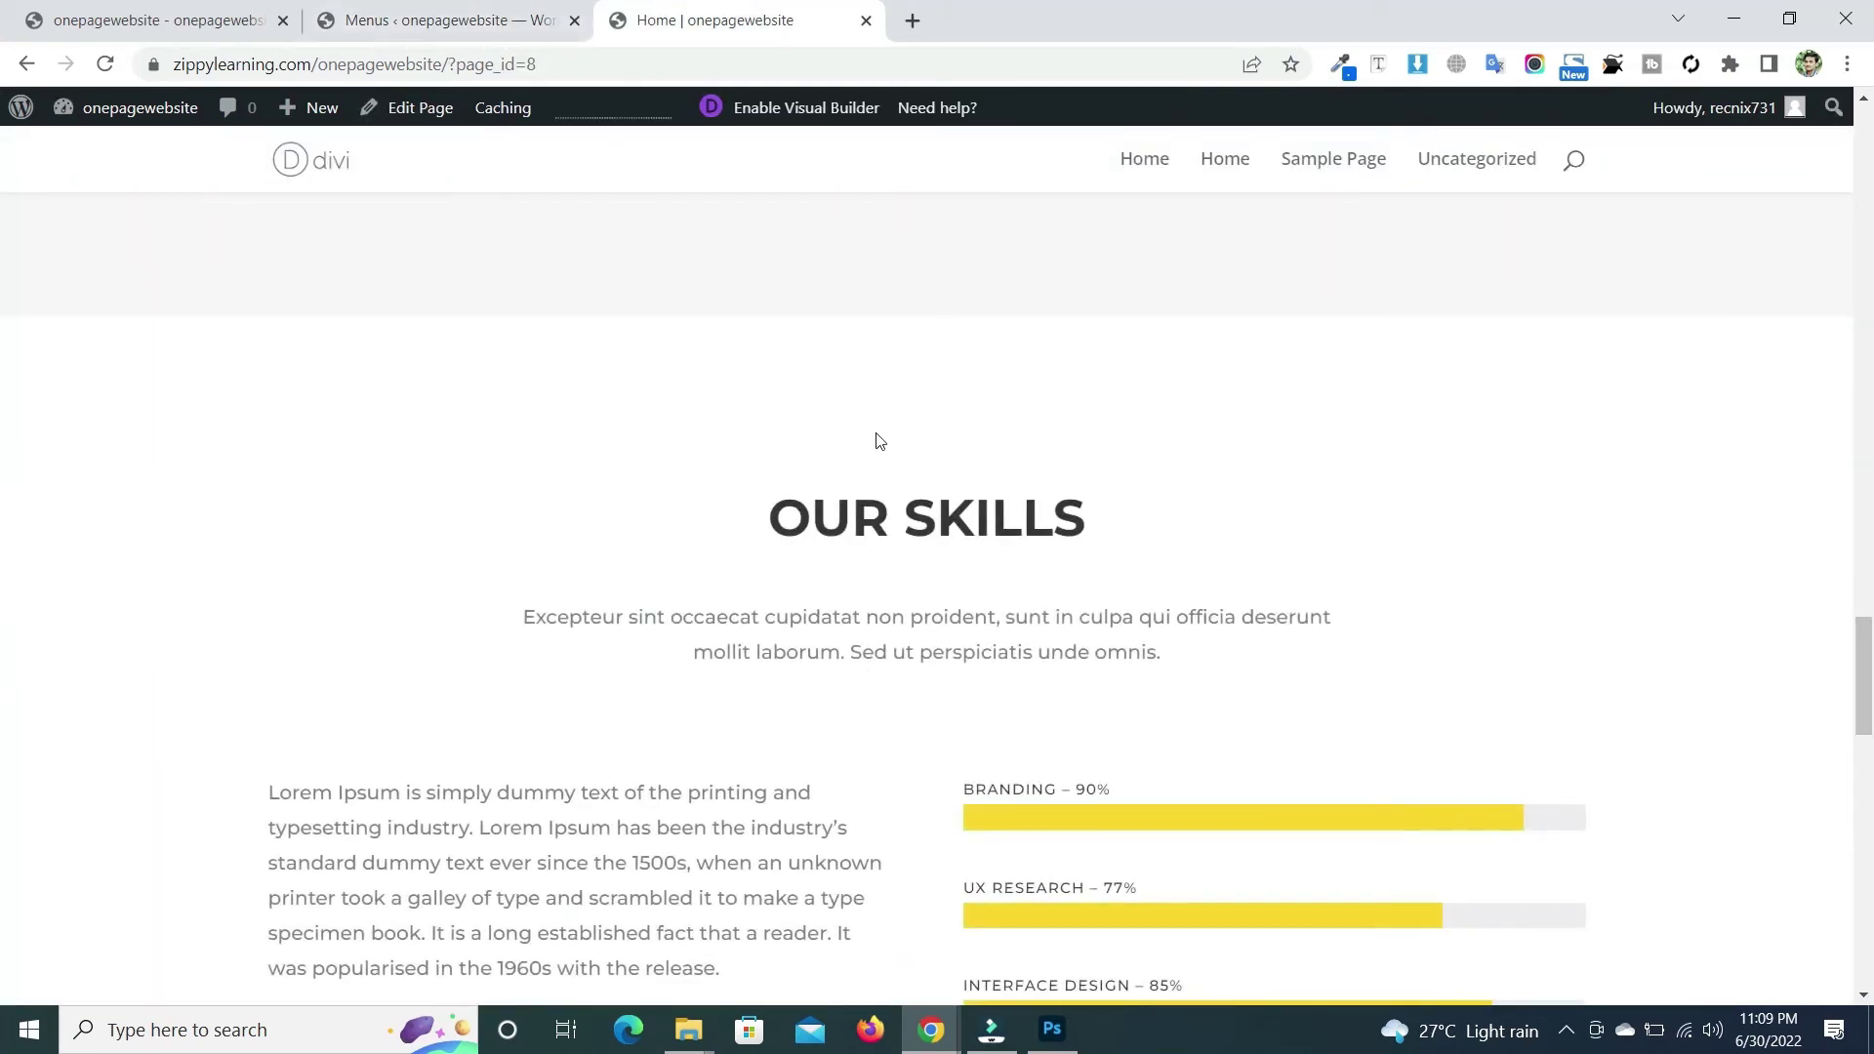
triple_click(910, 524)
key("ctrl+c")
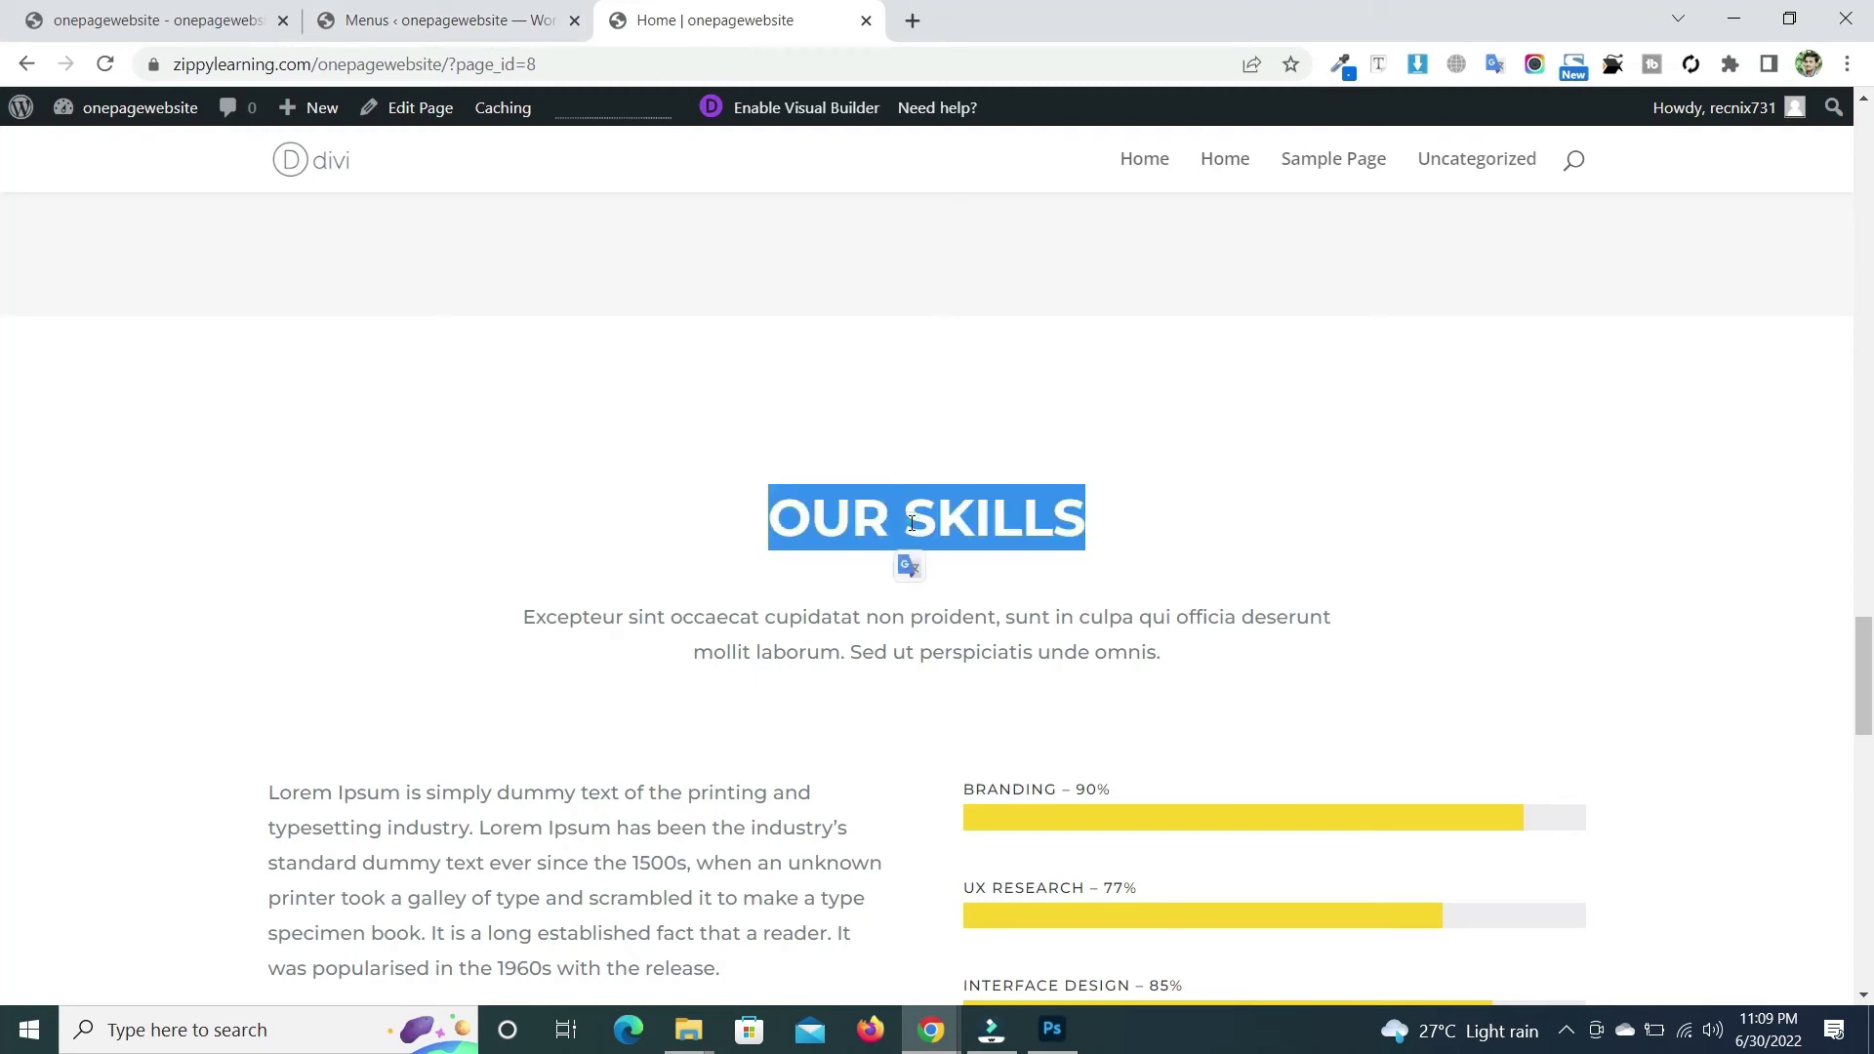
left_click(504, 8)
left_click(407, 601)
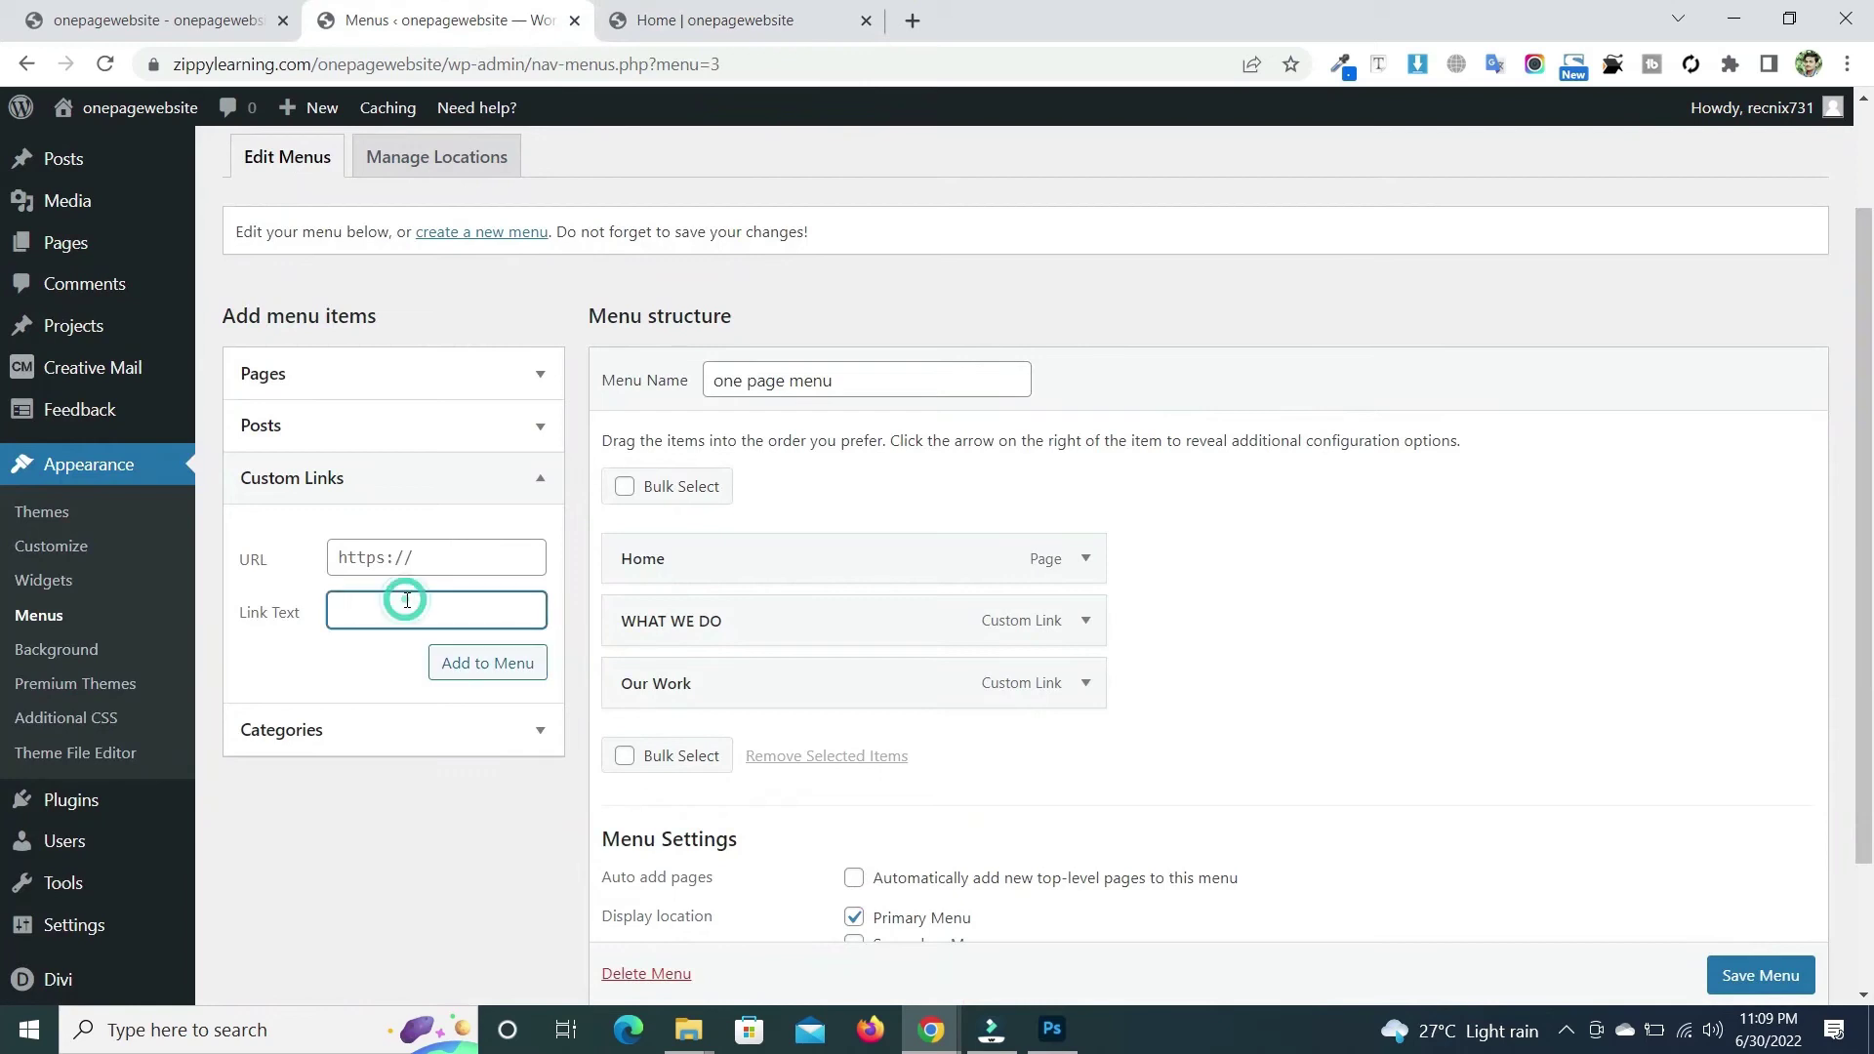
key("ctrl+v")
left_click(388, 560)
left_click(389, 560)
type("#")
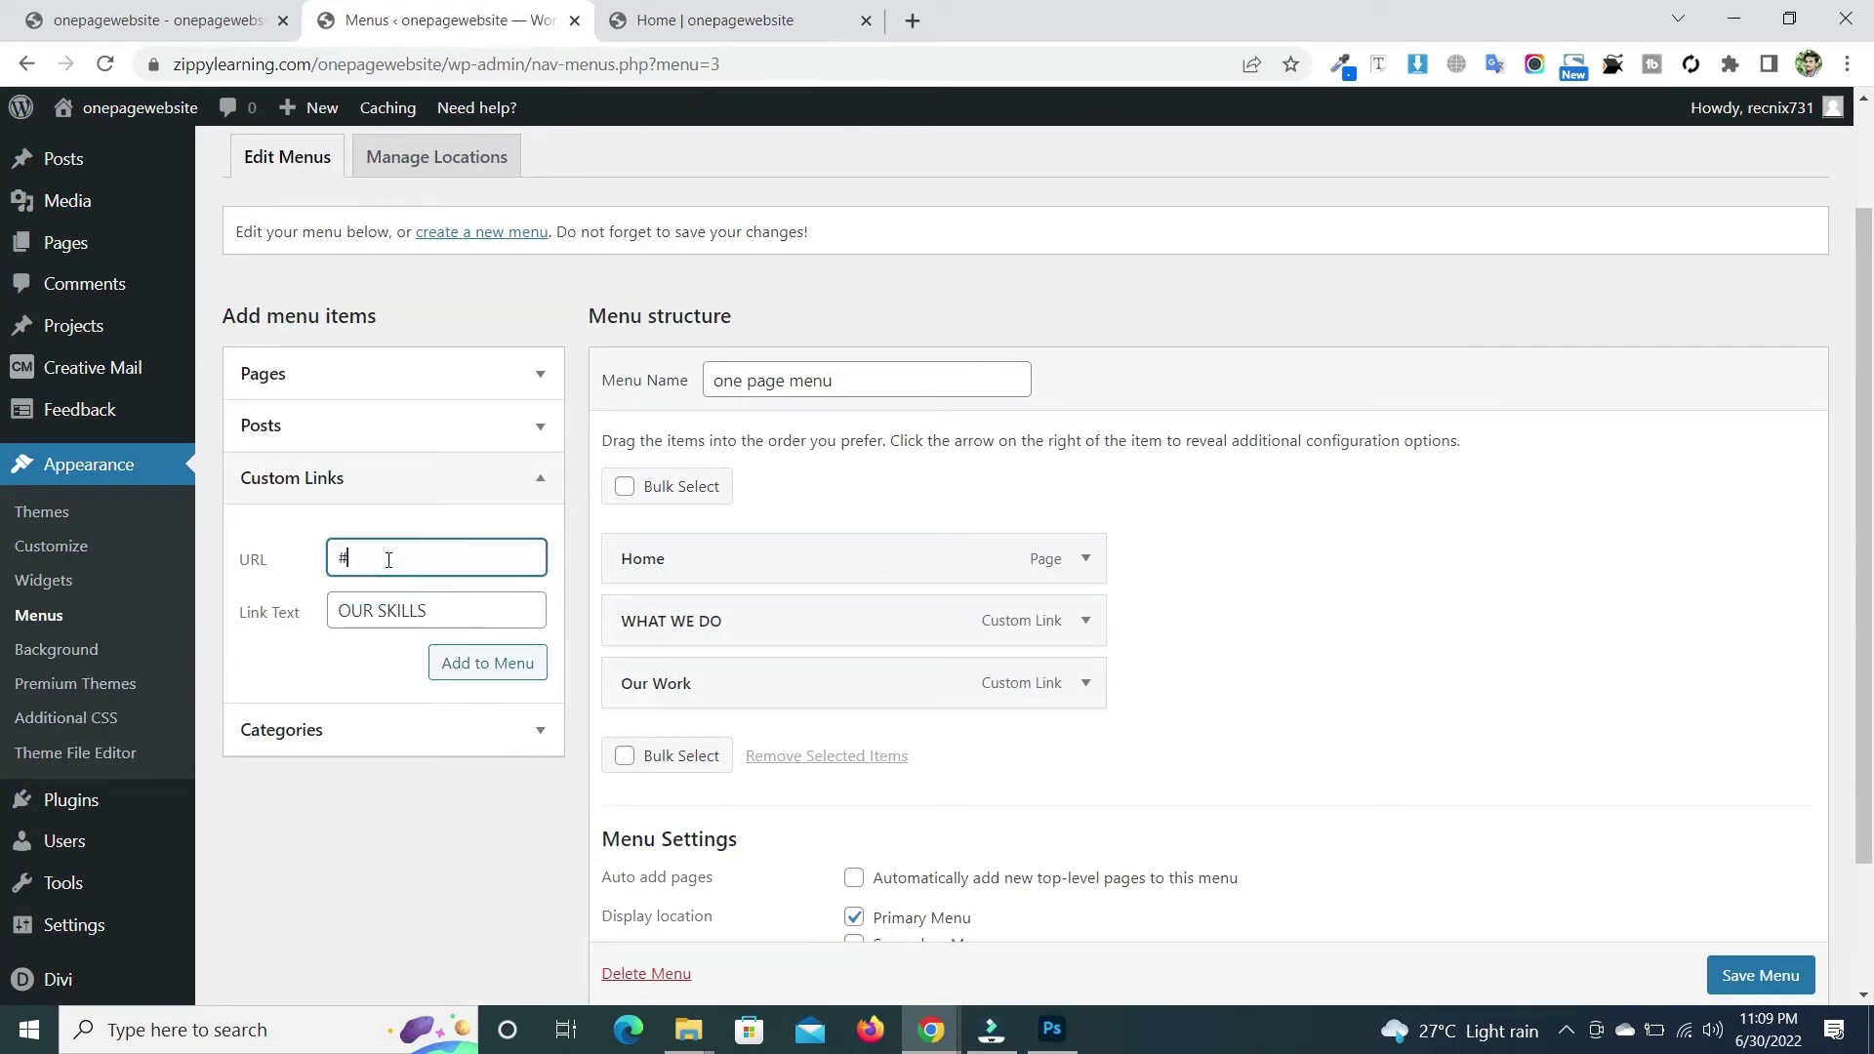
type("skills")
left_click(475, 665)
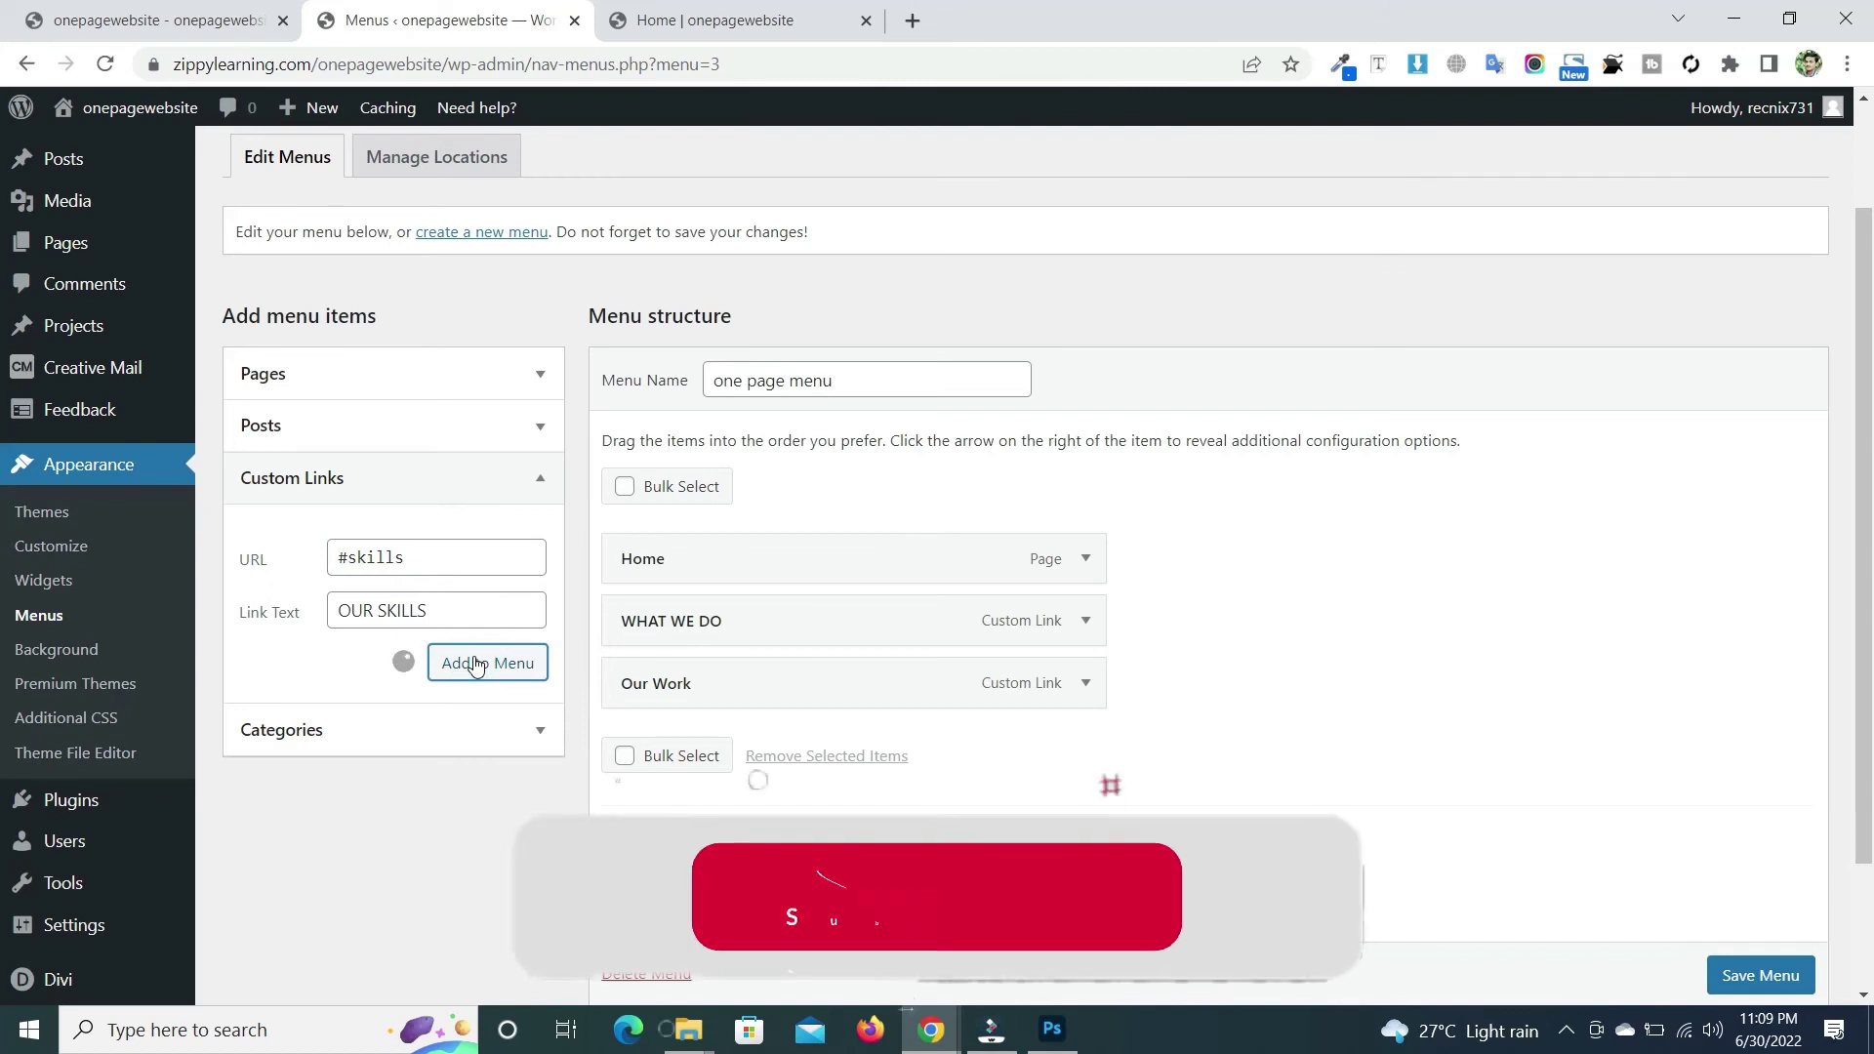
Add a custom link with the URL "#contact" and the link text "Contact" to the menu, and save the menu.
key("ctrl+Tab")
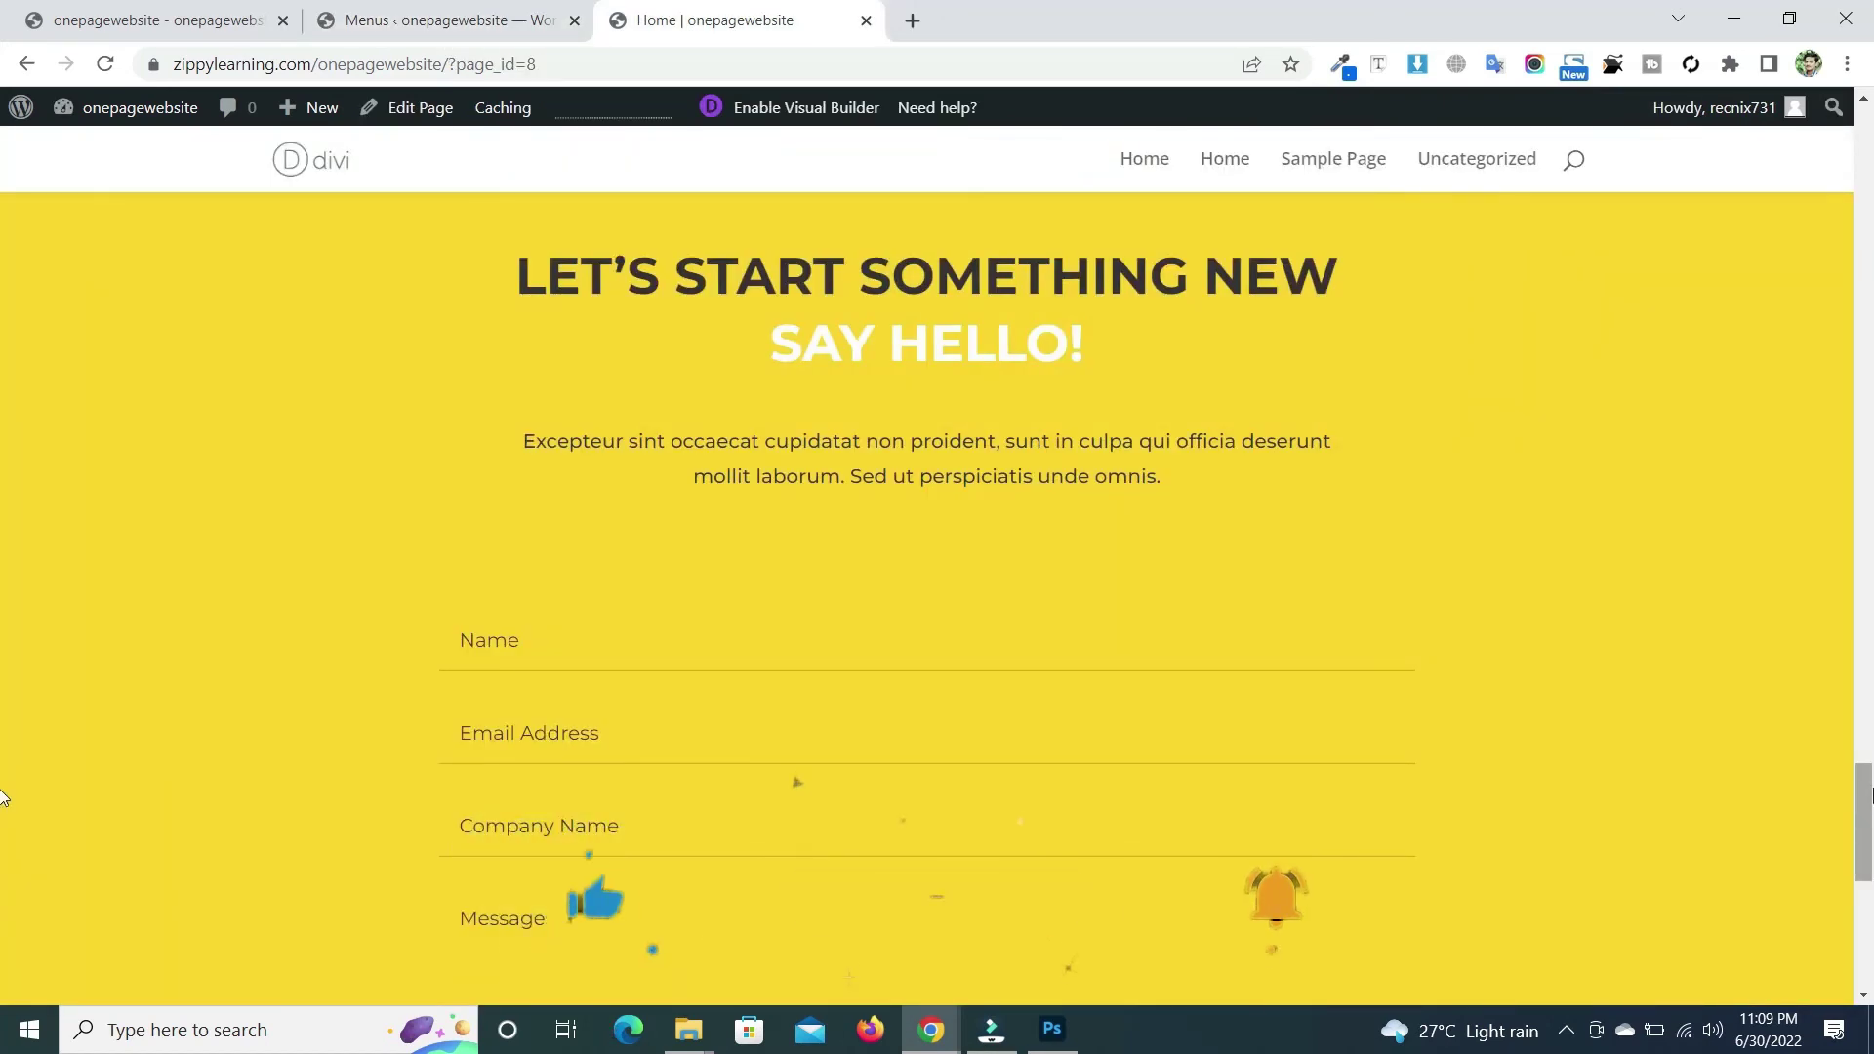
left_click(518, 12)
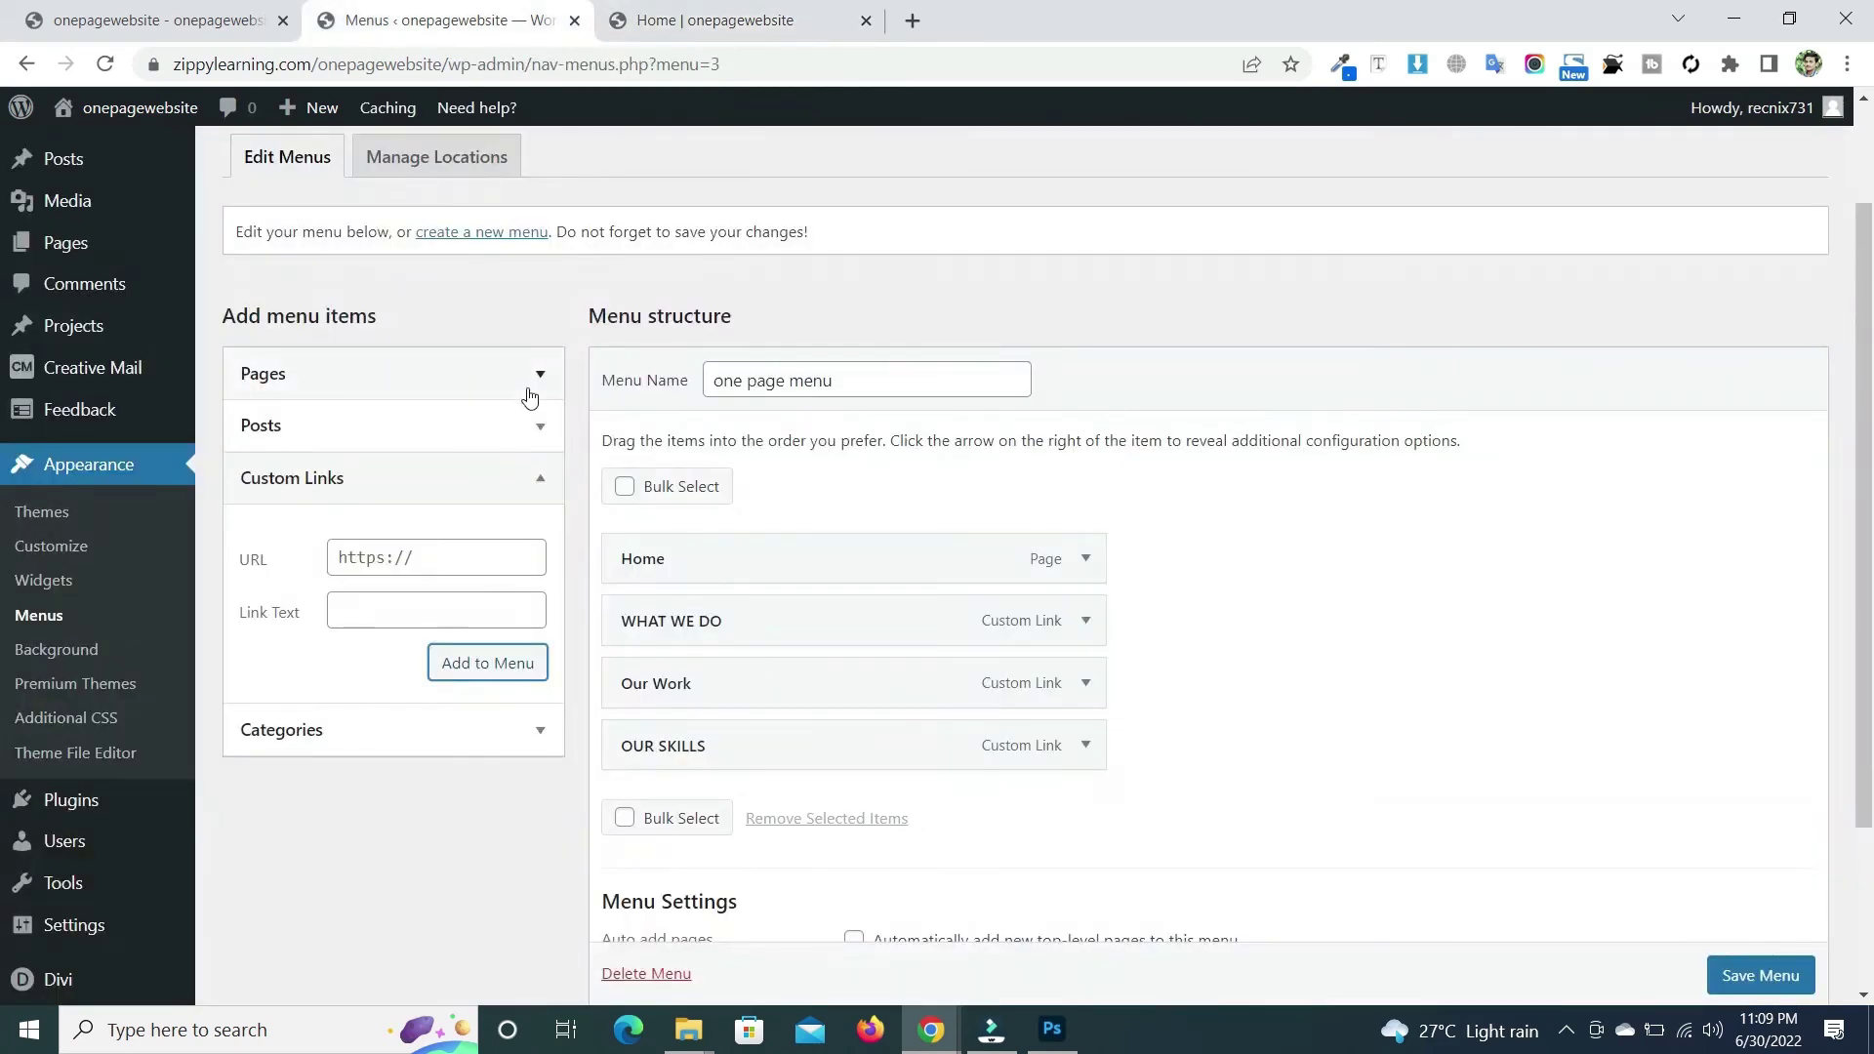
left_click(408, 608)
type("Contact")
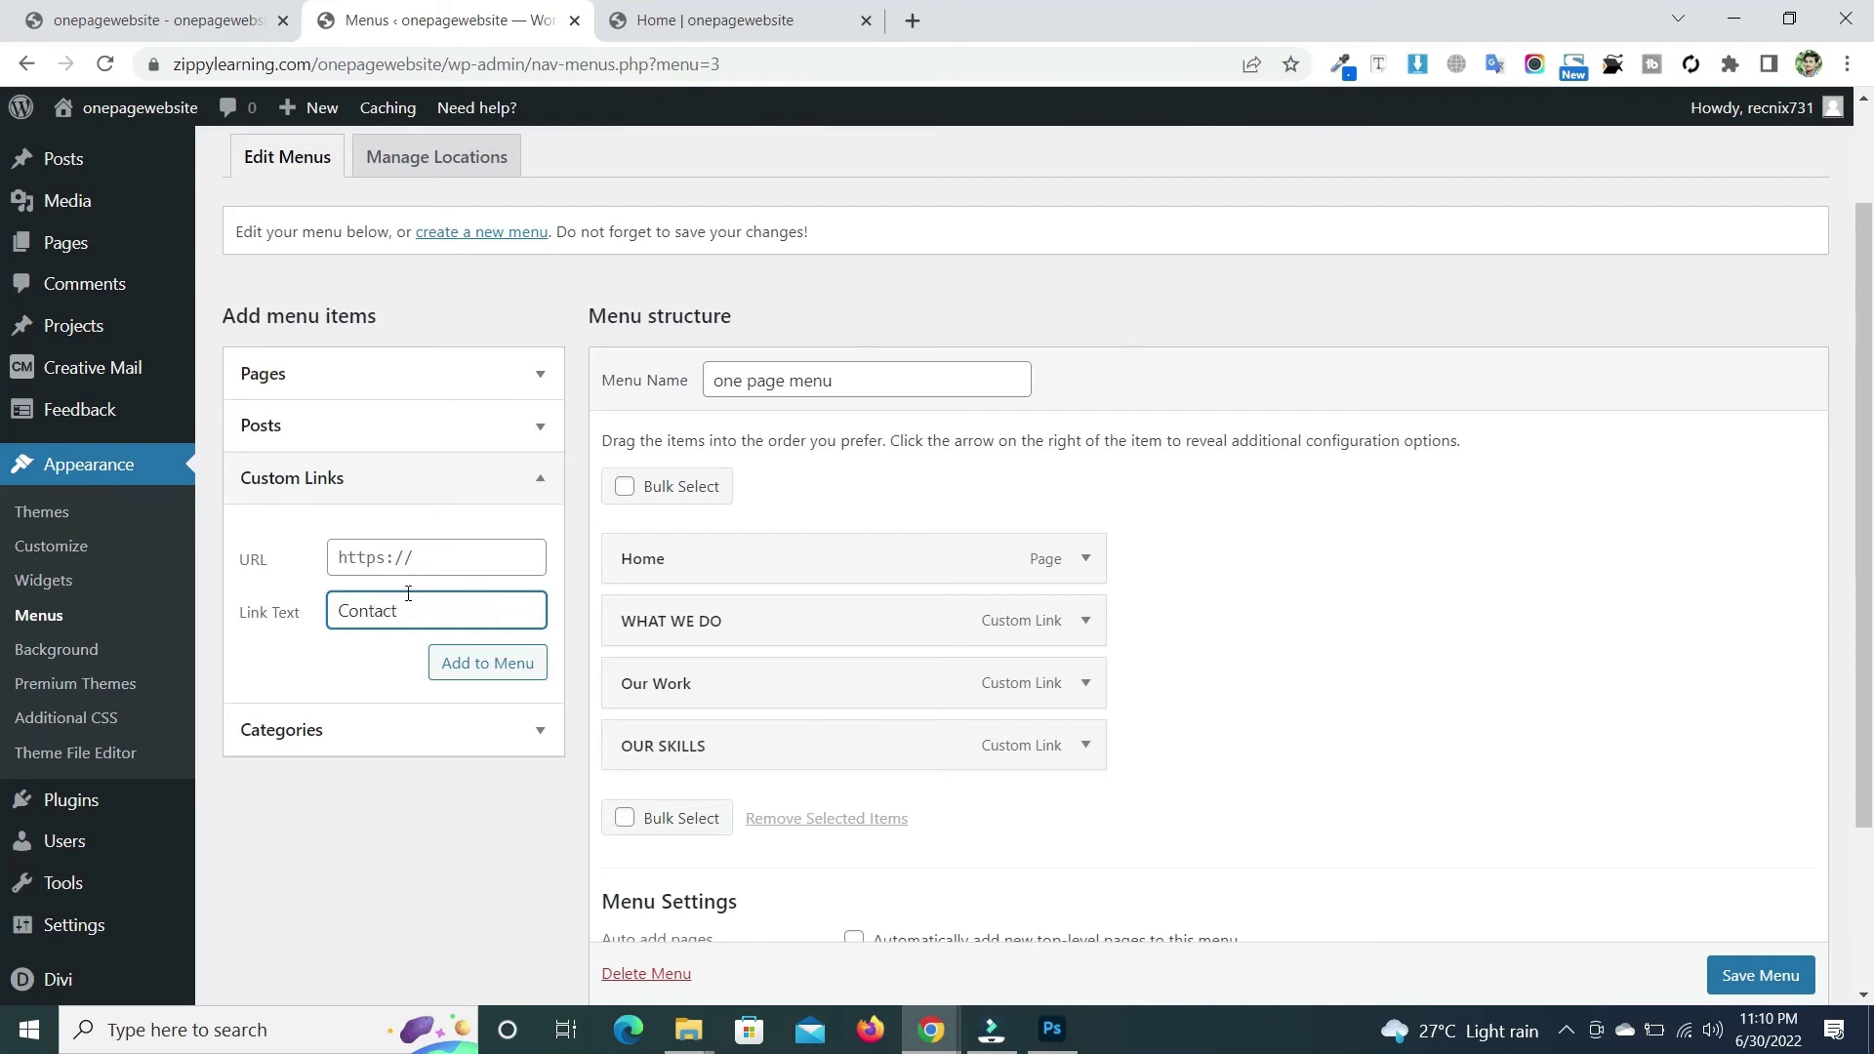
left_click(409, 573)
type("#co")
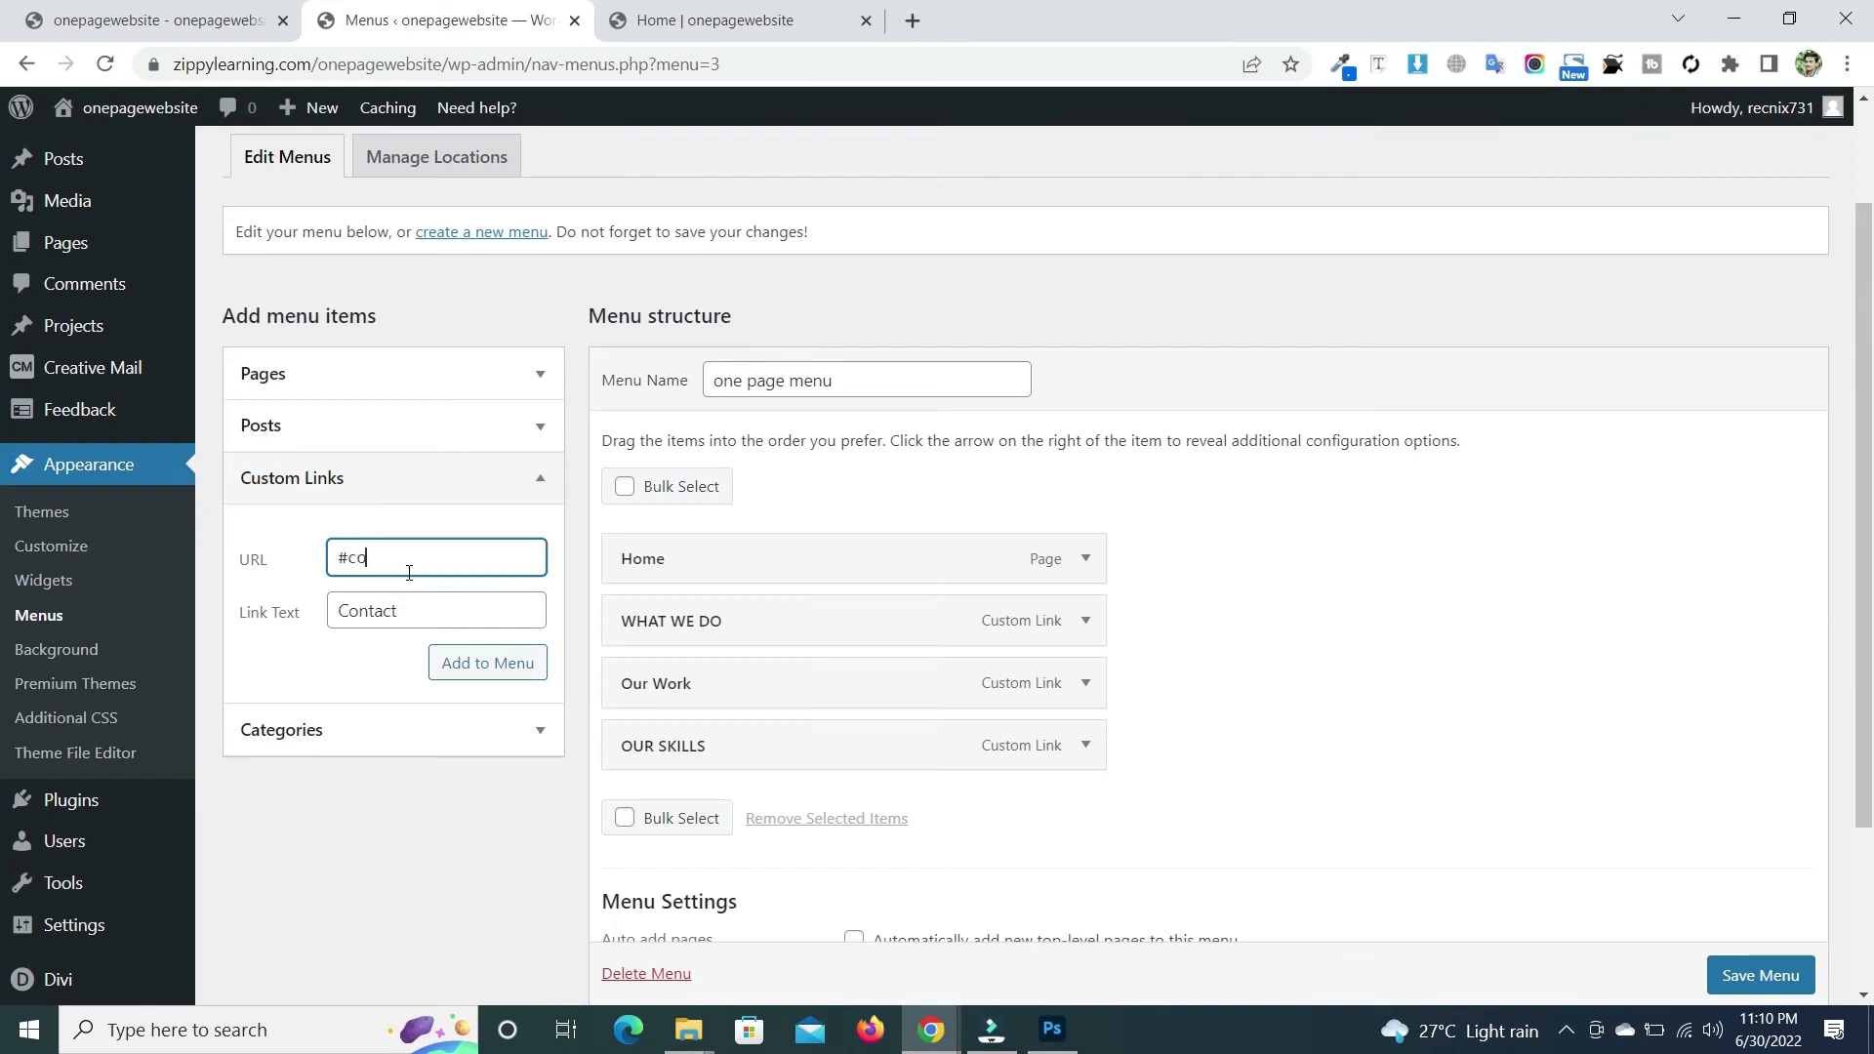
type("ntact")
left_click(470, 661)
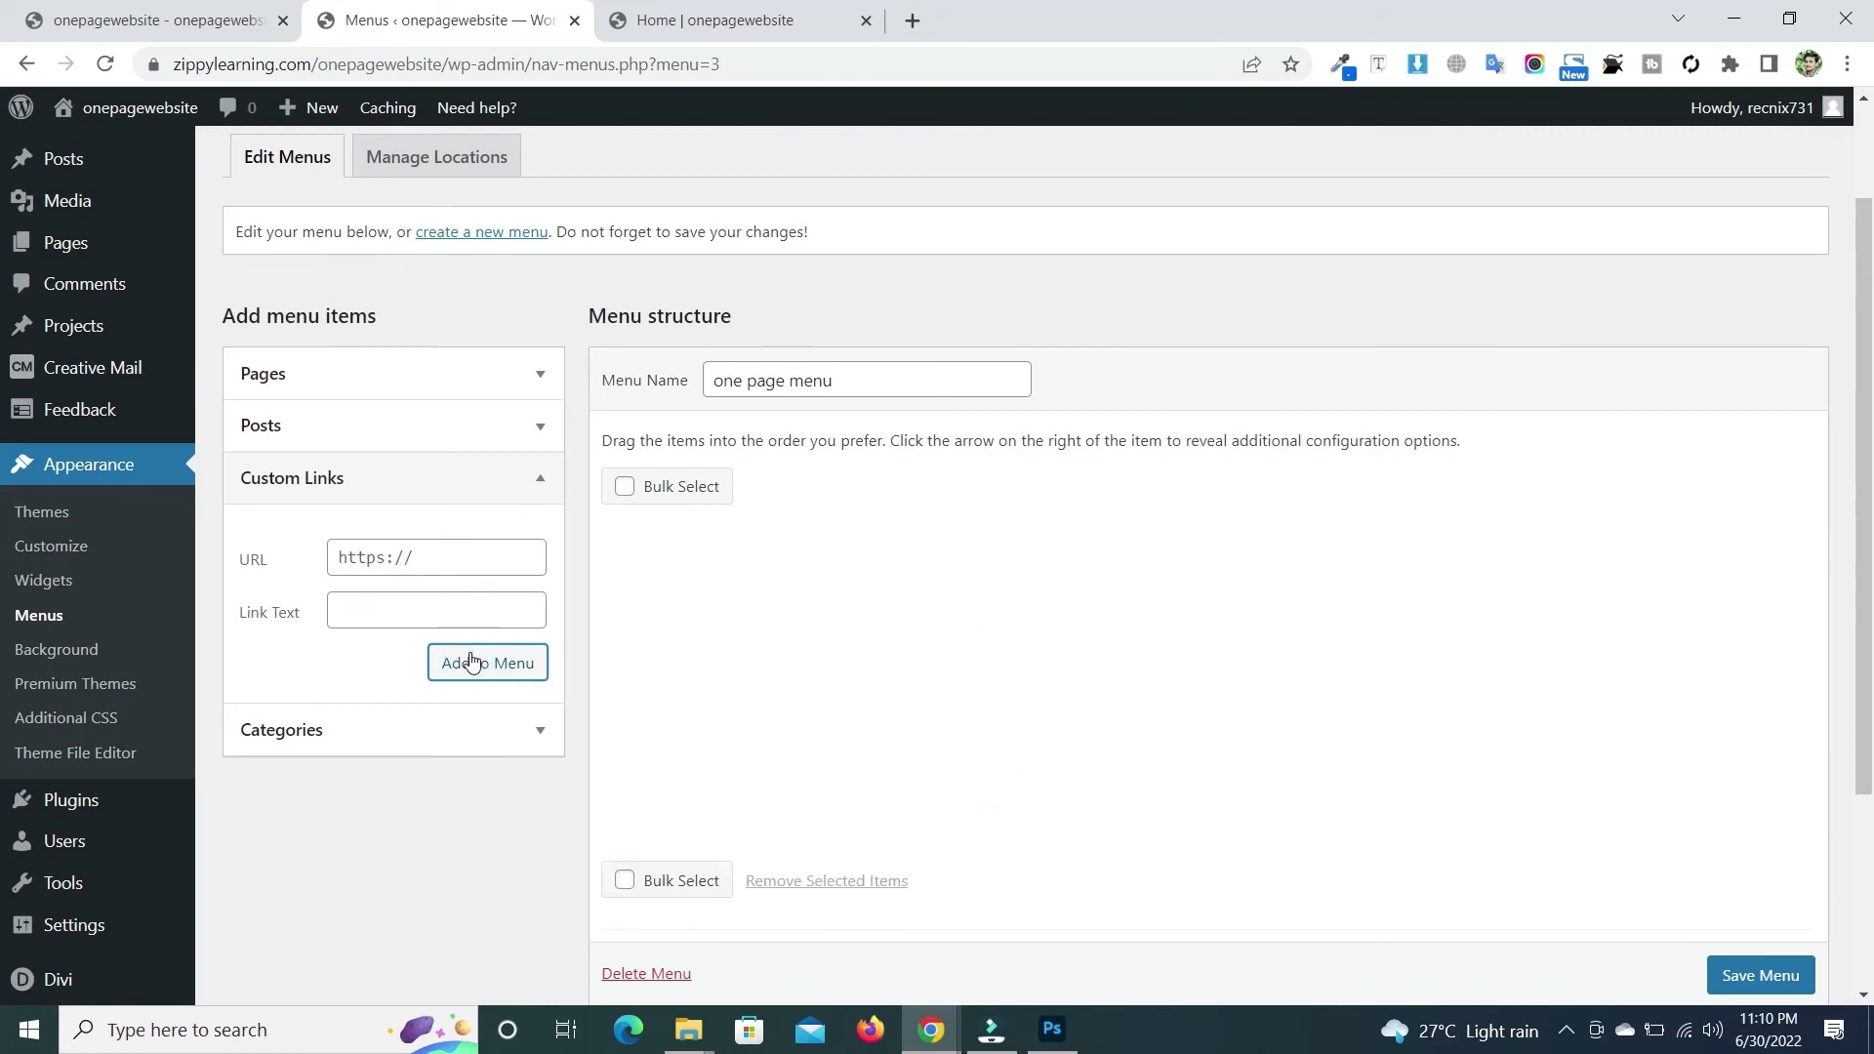
scroll(2, 607, "down", 3)
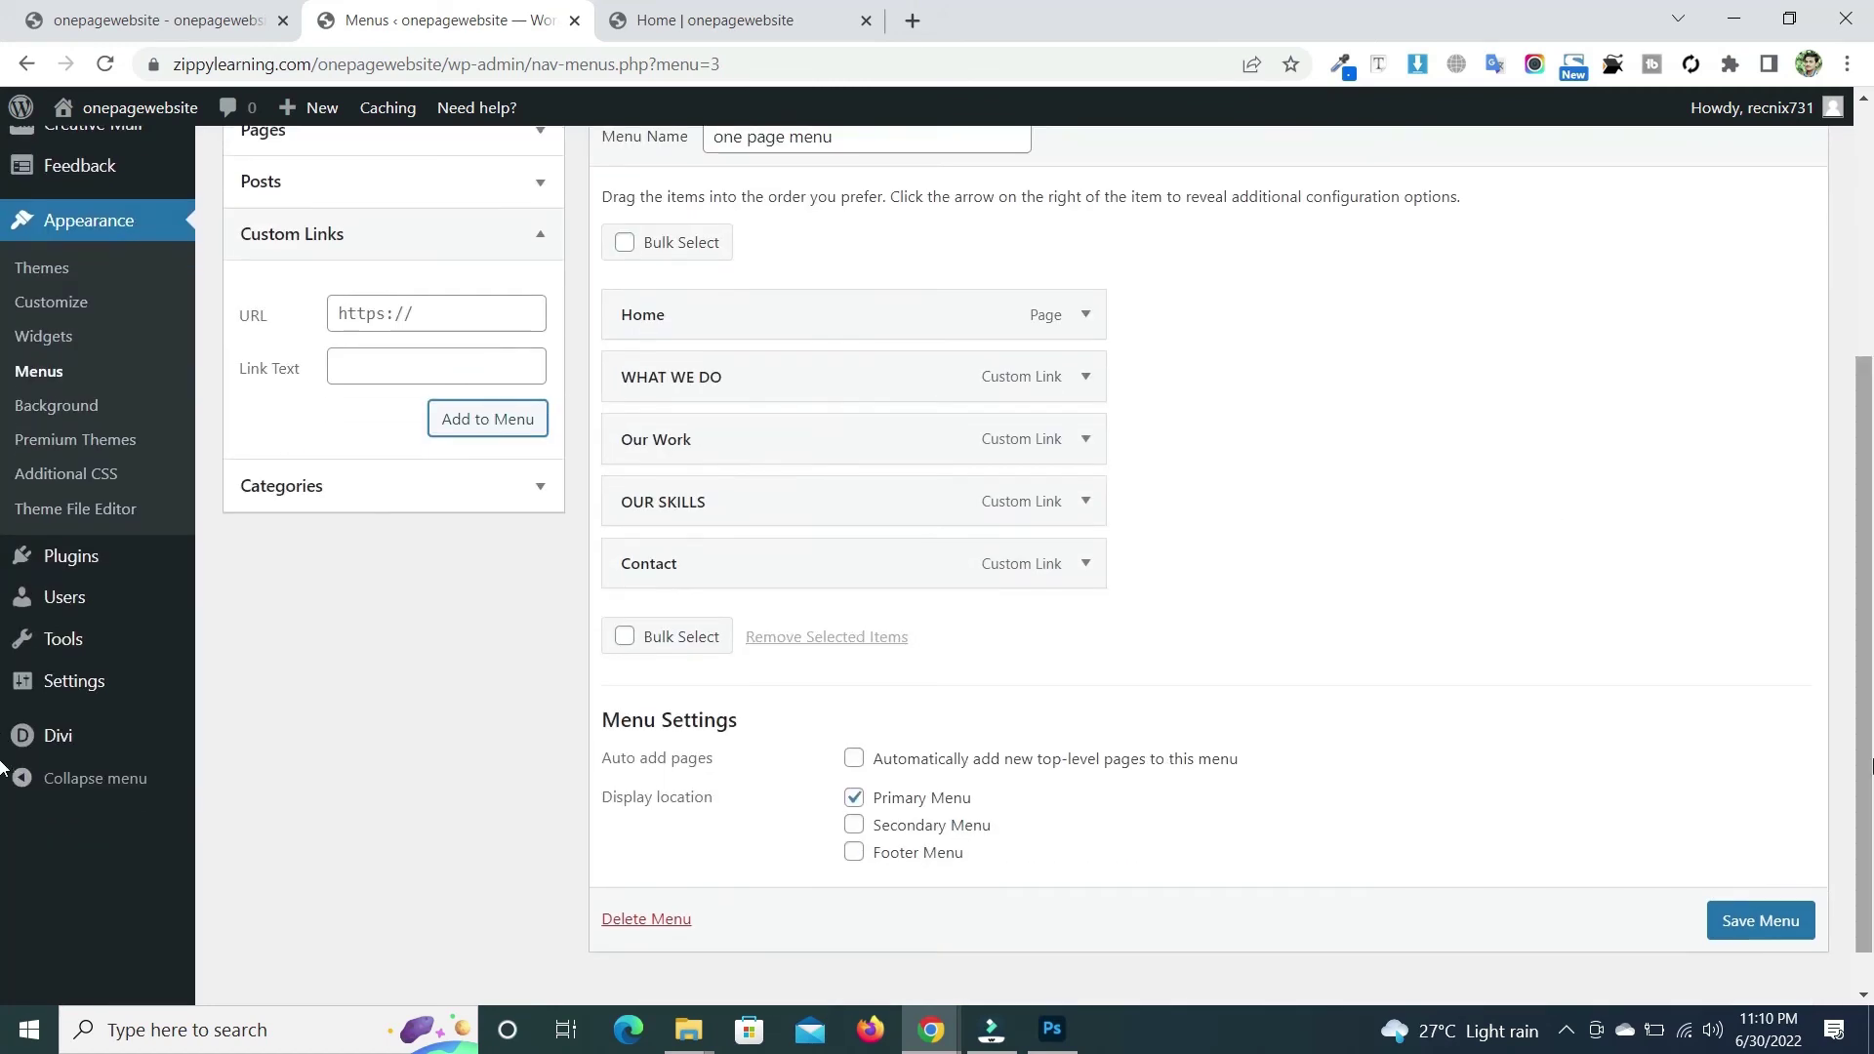
left_click(1749, 927)
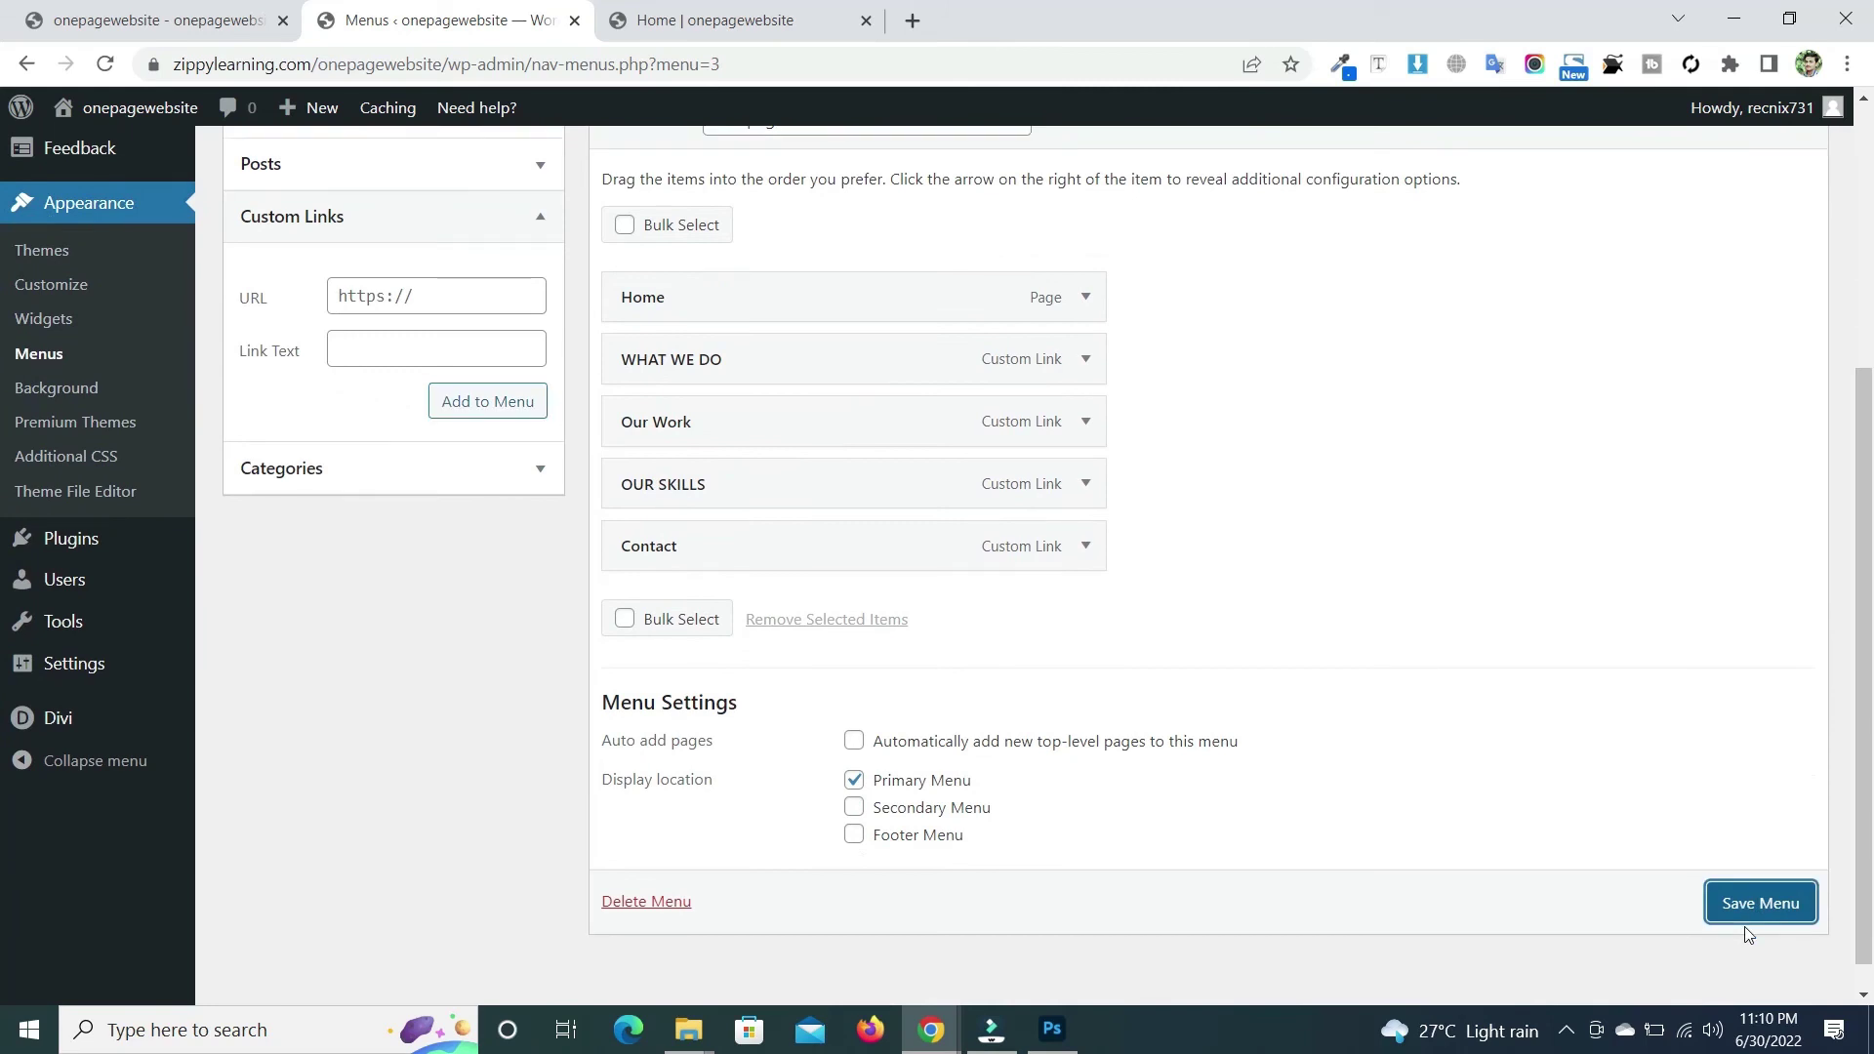
left_click(1754, 920)
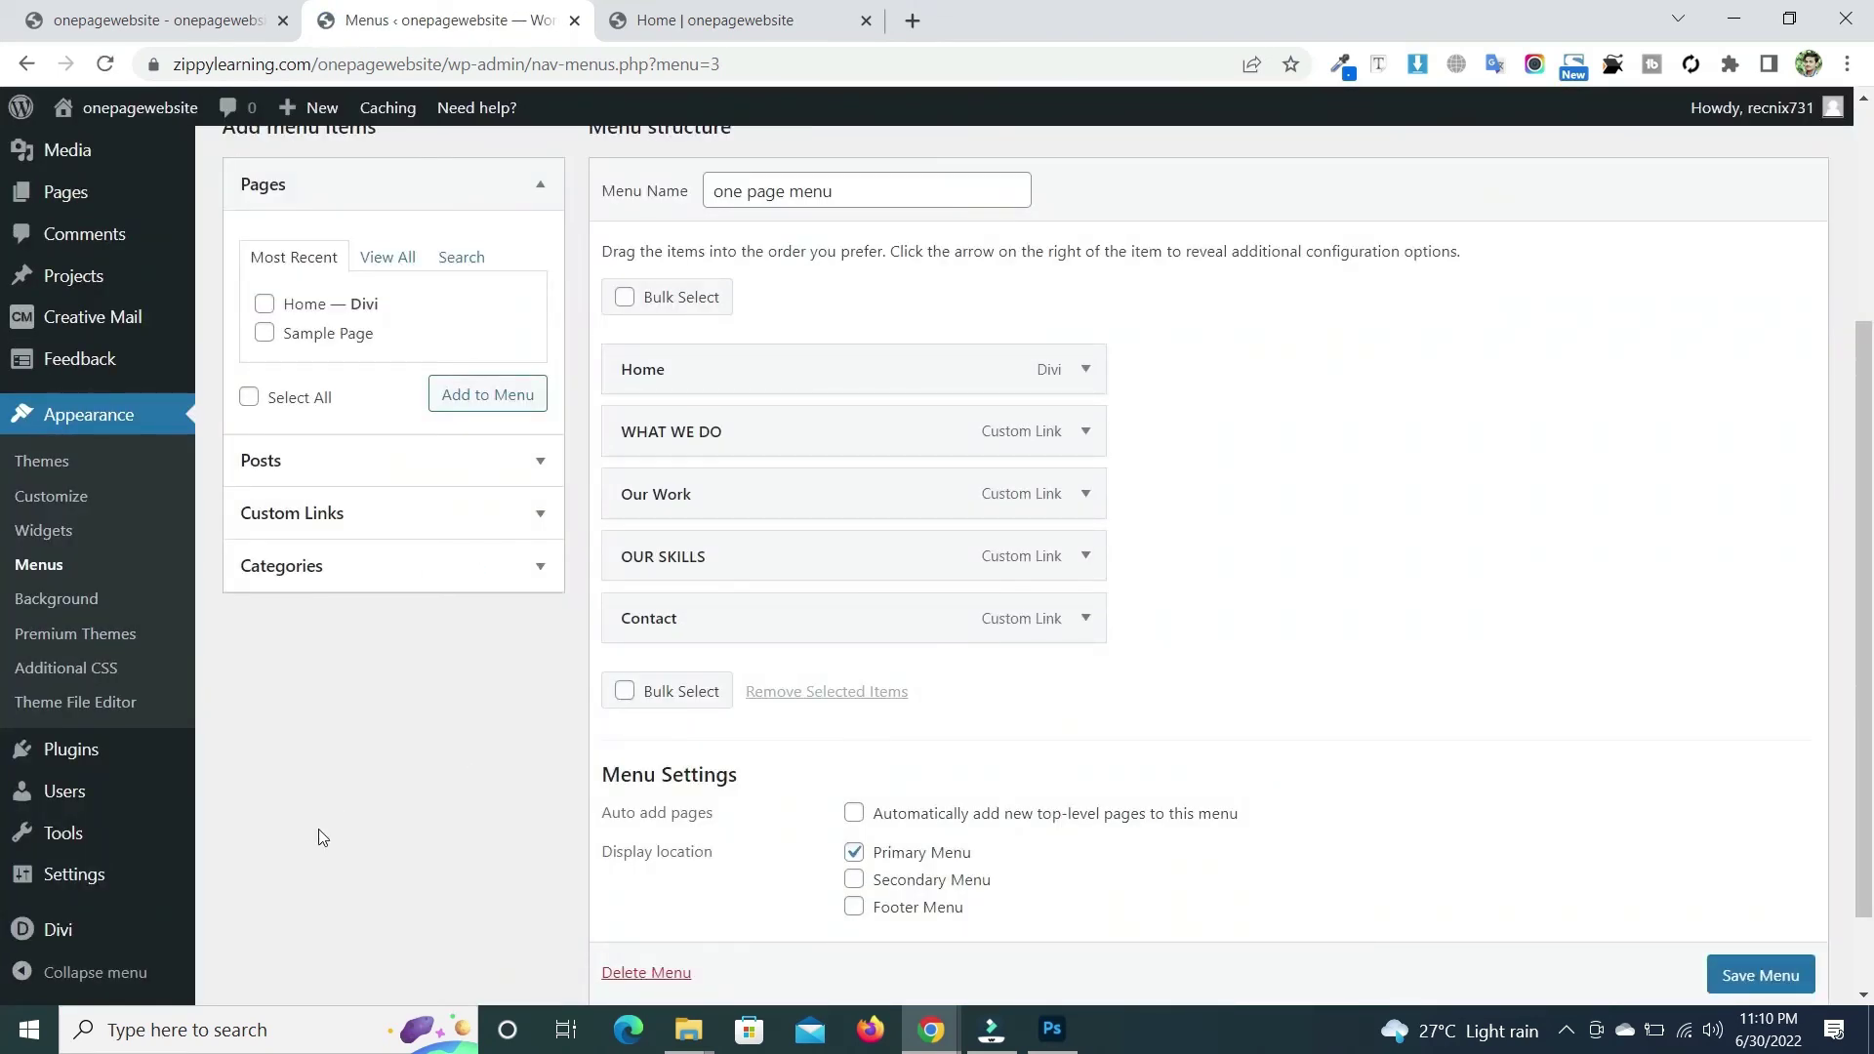
In the reading settings, make the homepage display a static page, choose Home as the homepage, and save the changes.
mouse_move(141, 881)
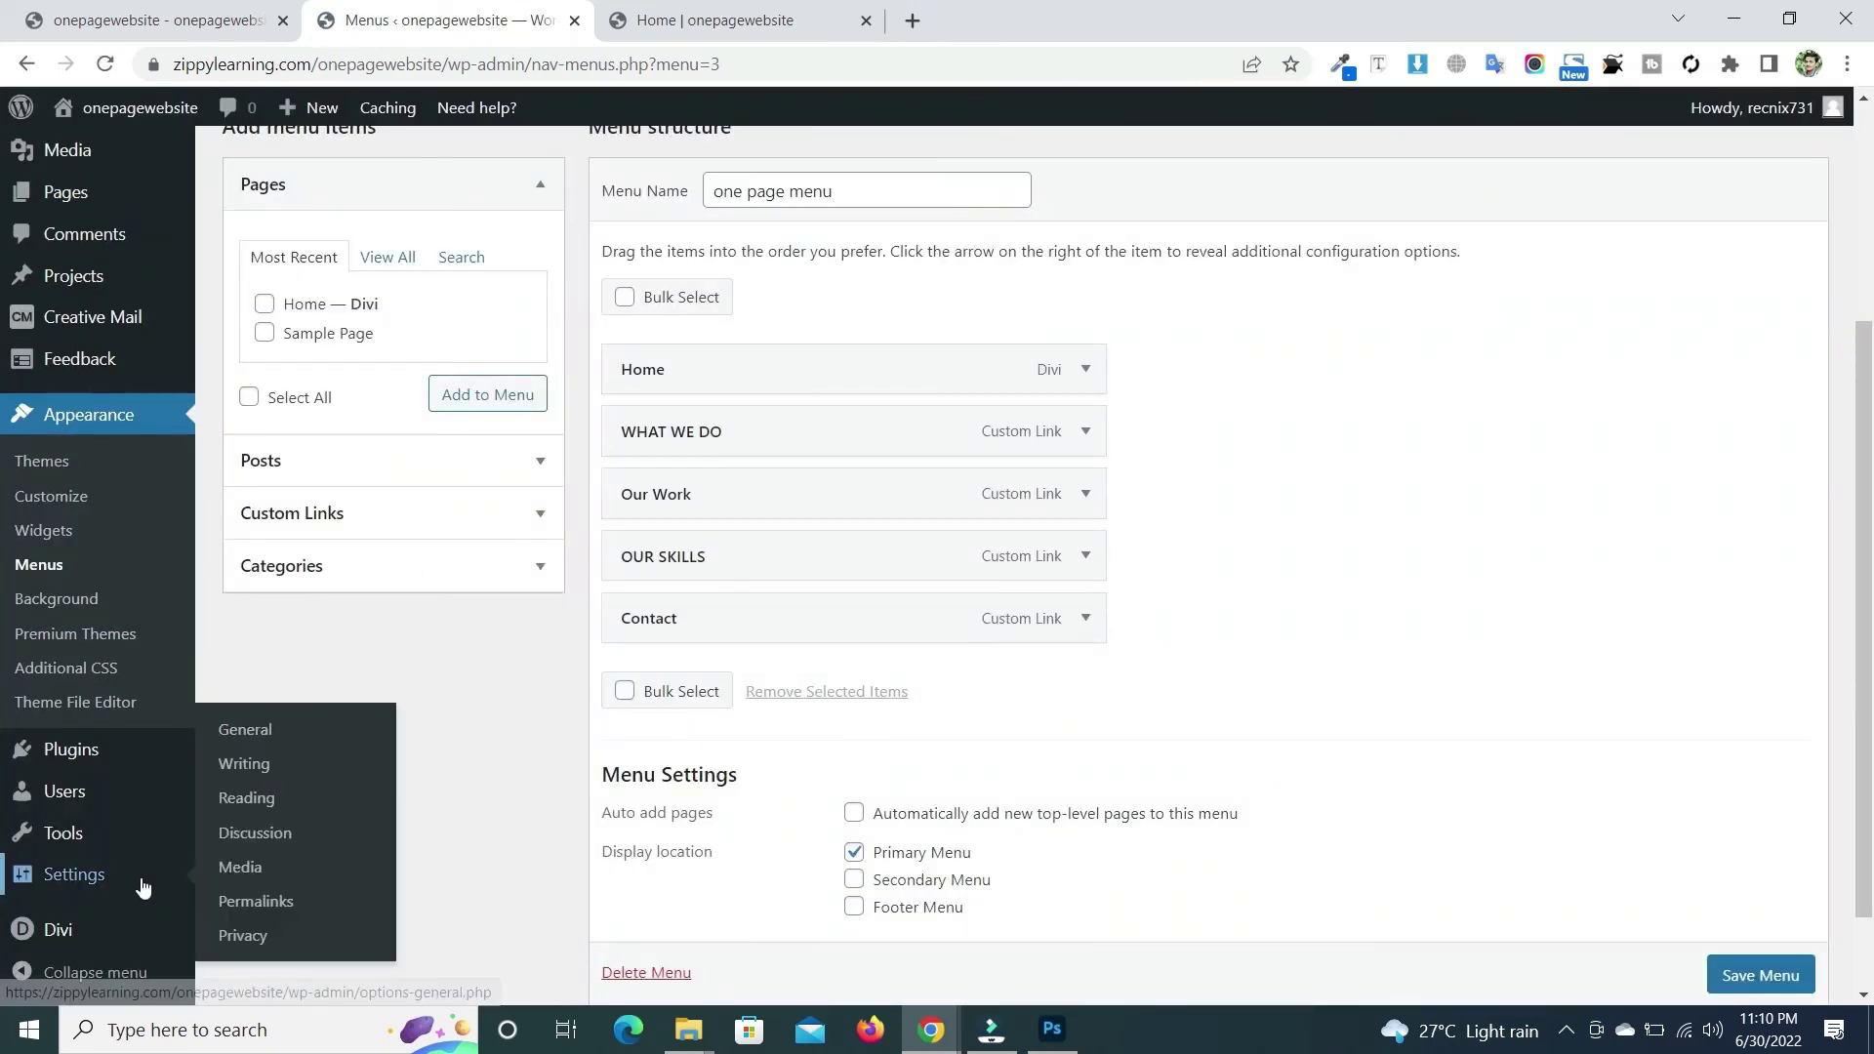
left_click(267, 795)
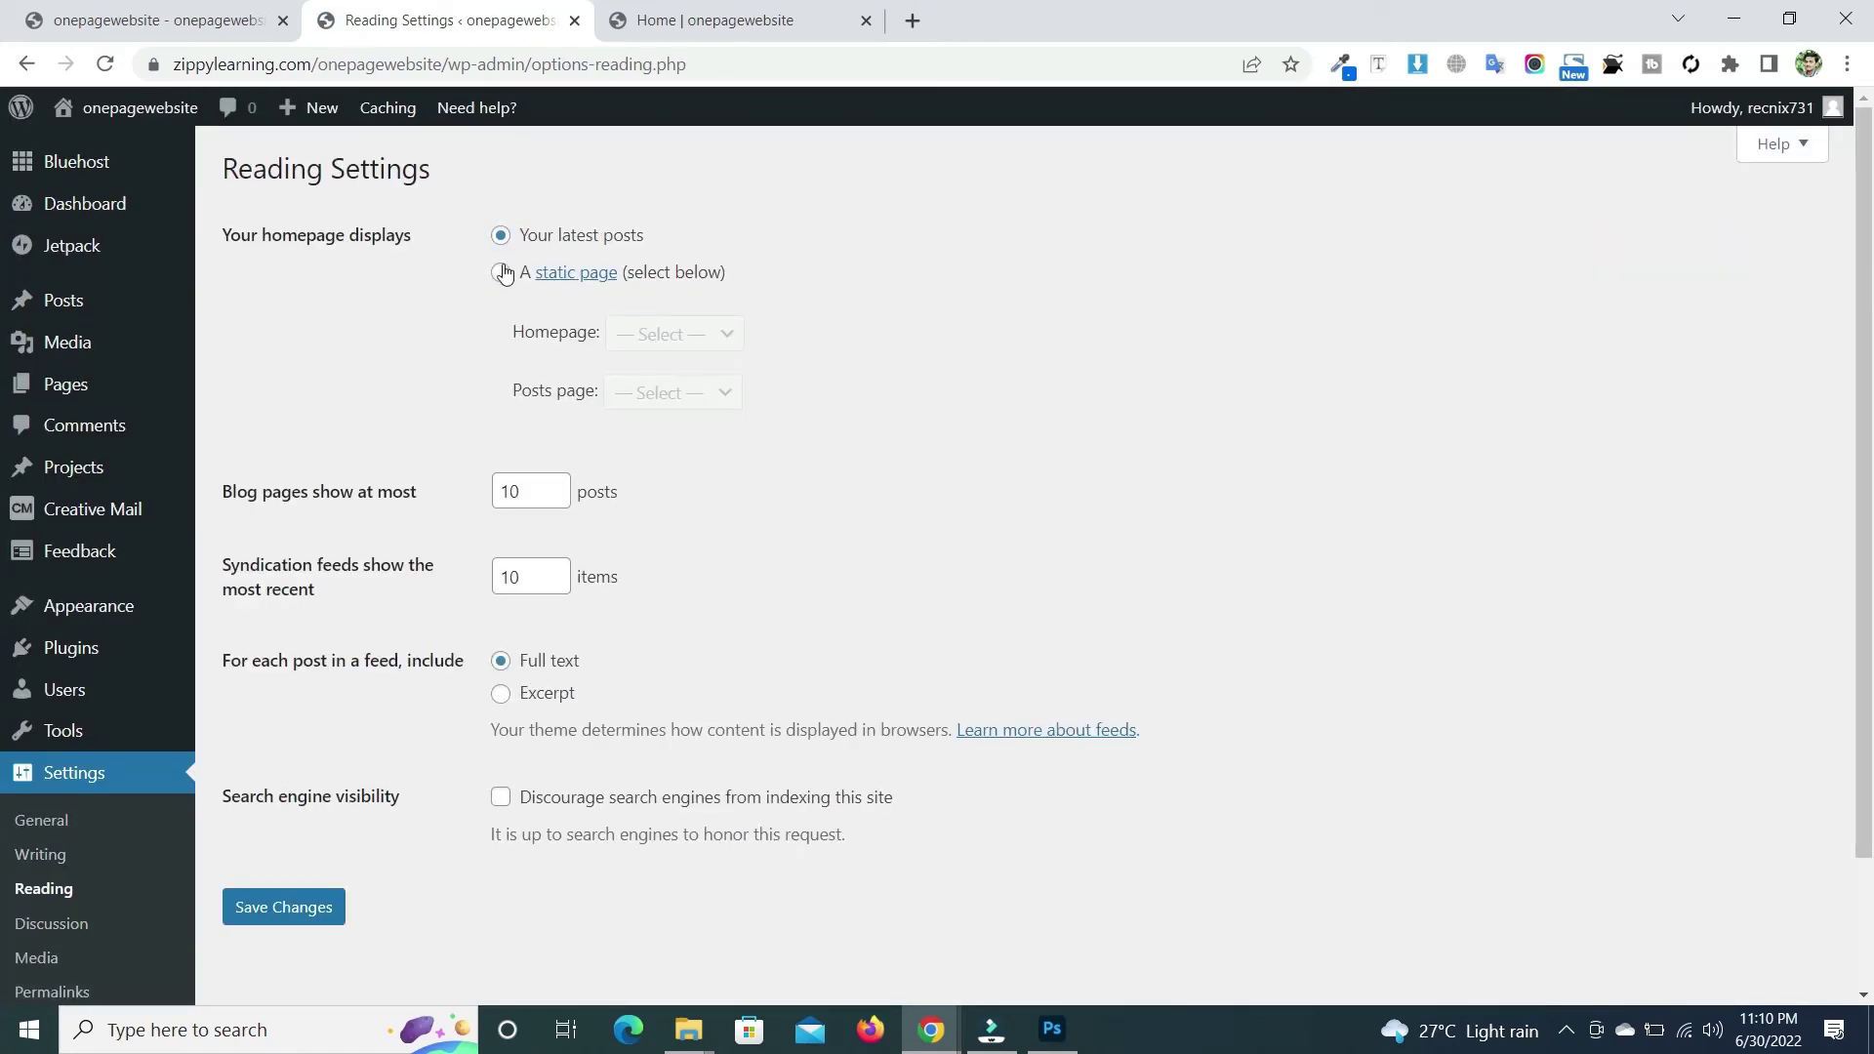
left_click(502, 273)
left_click(671, 335)
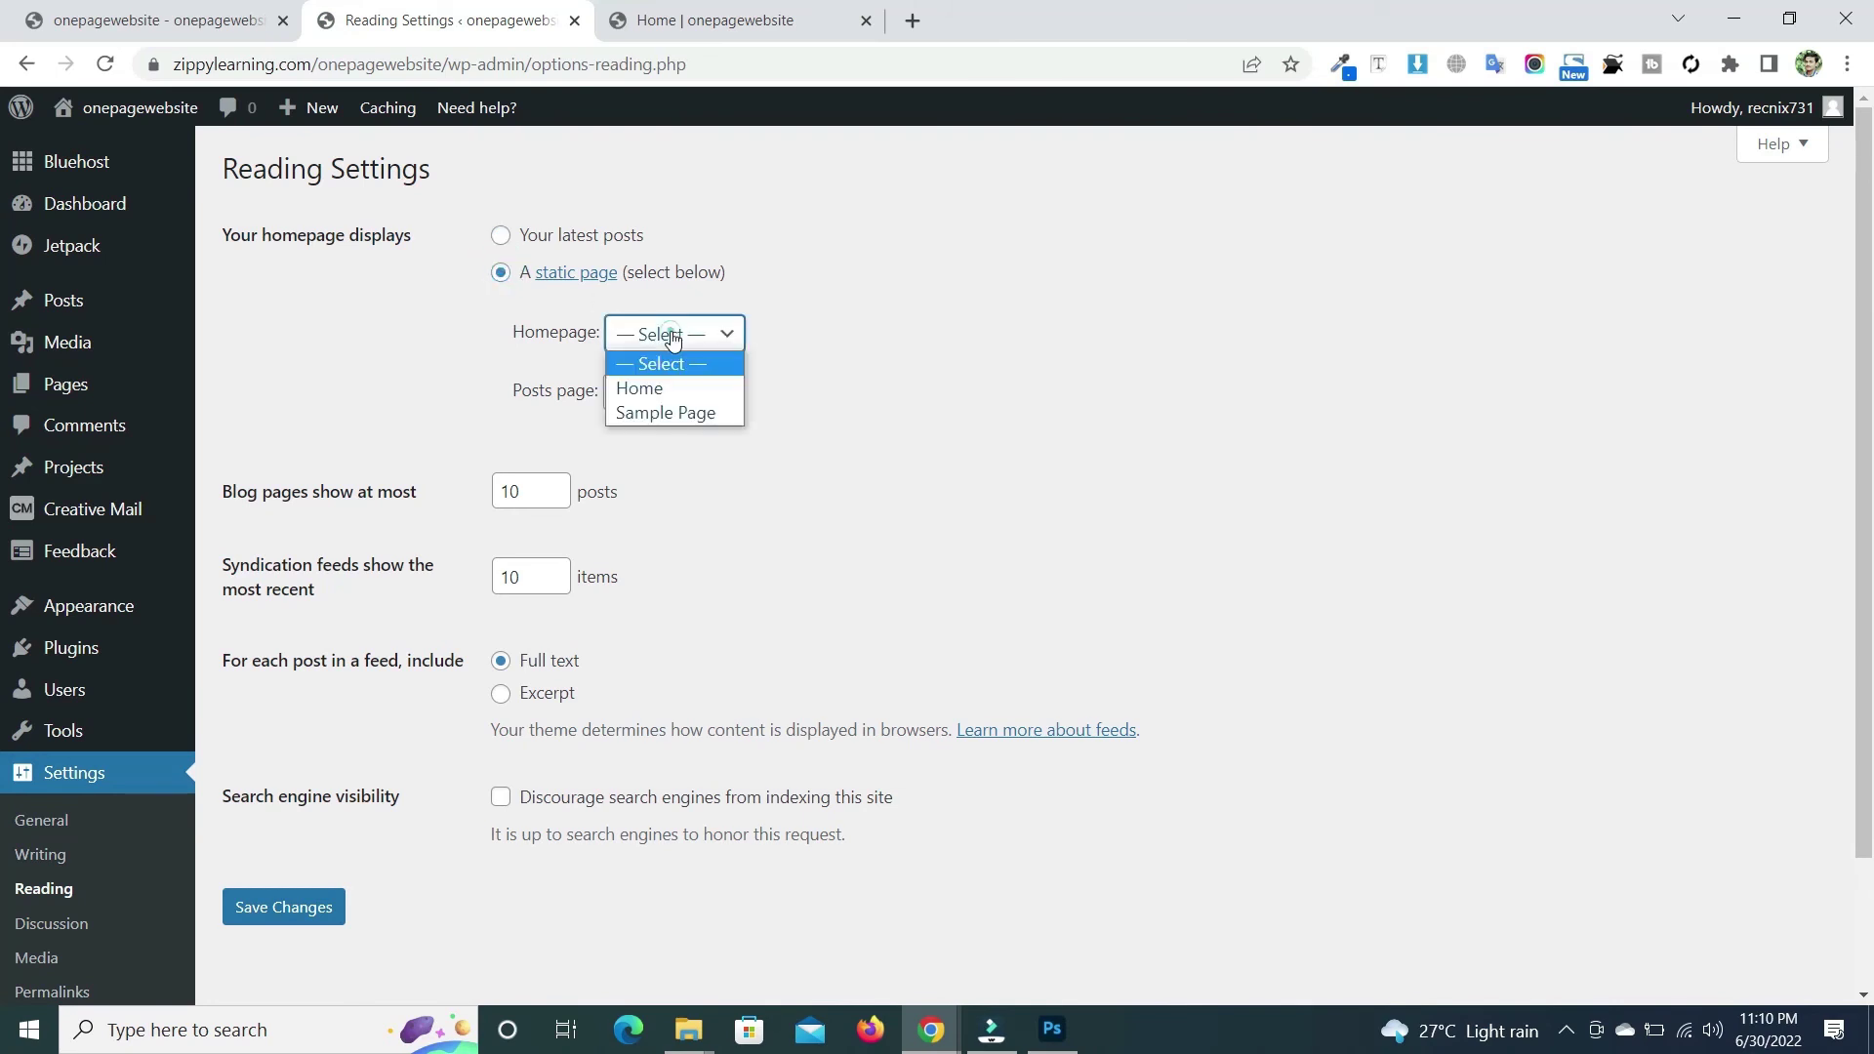
left_click(665, 387)
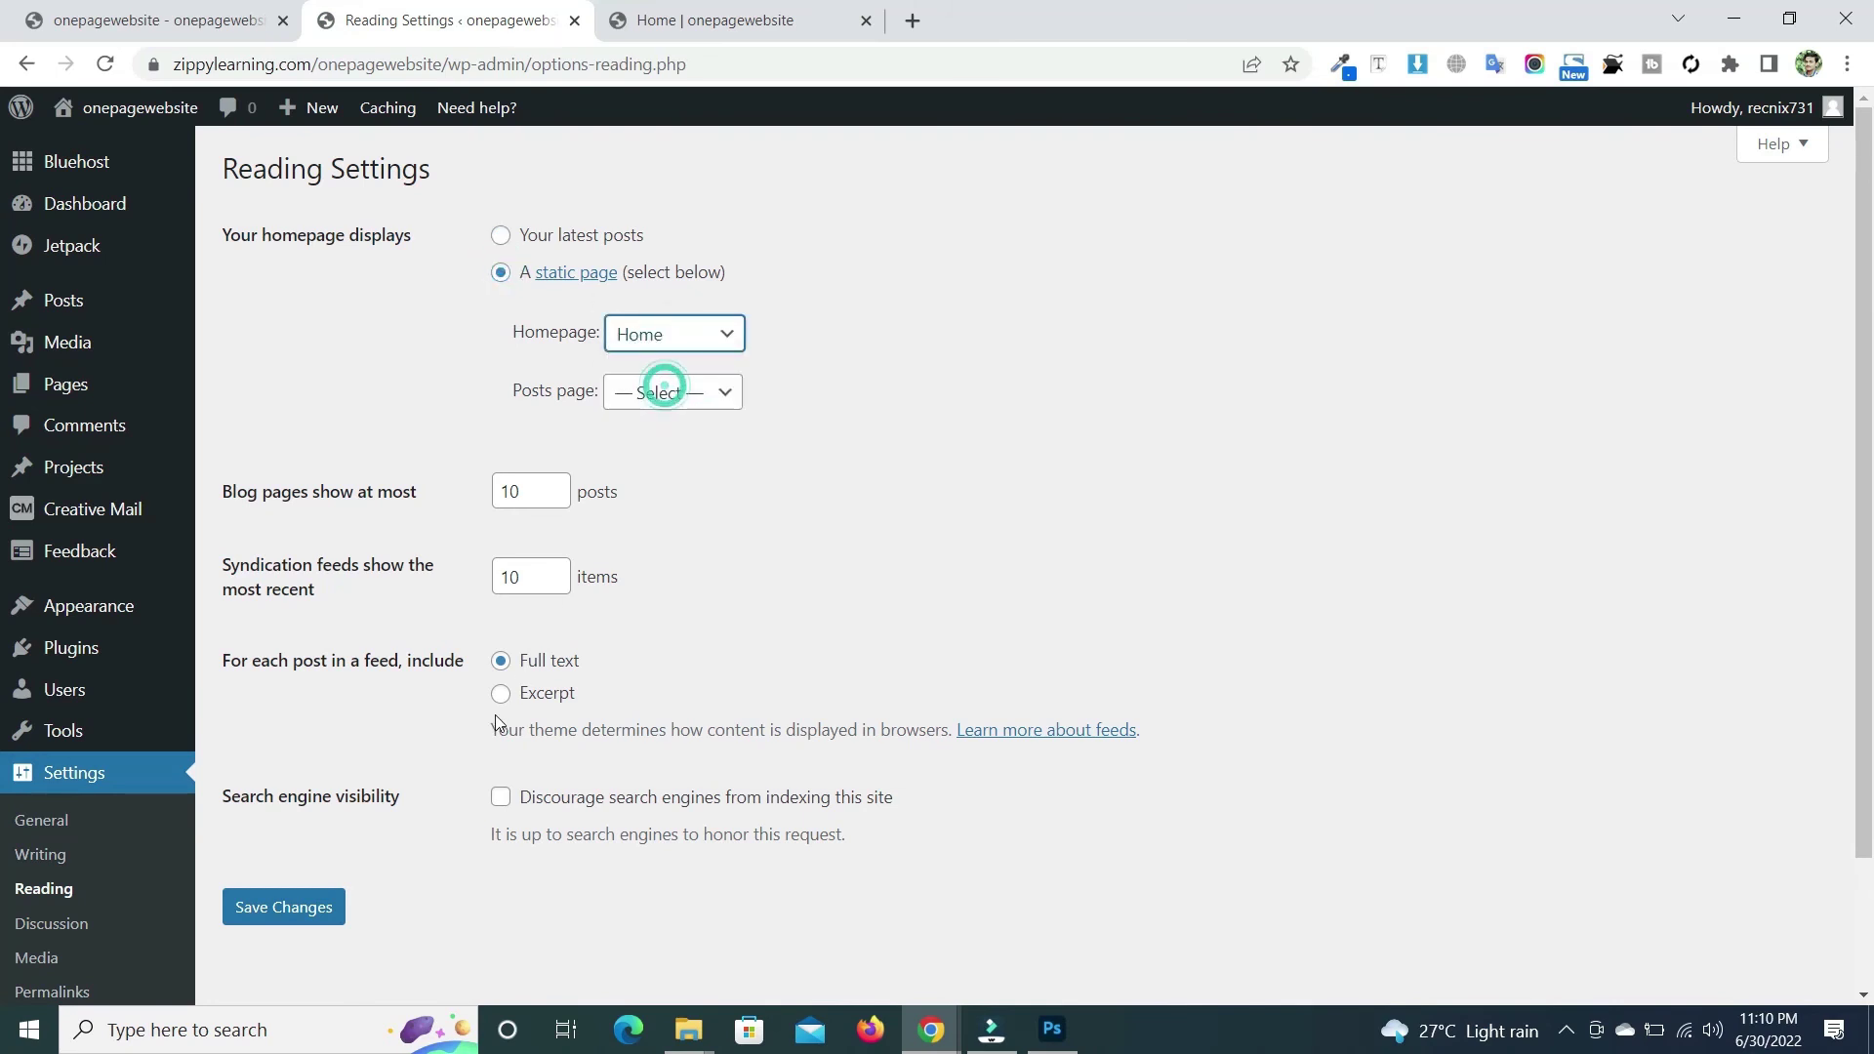
left_click(303, 906)
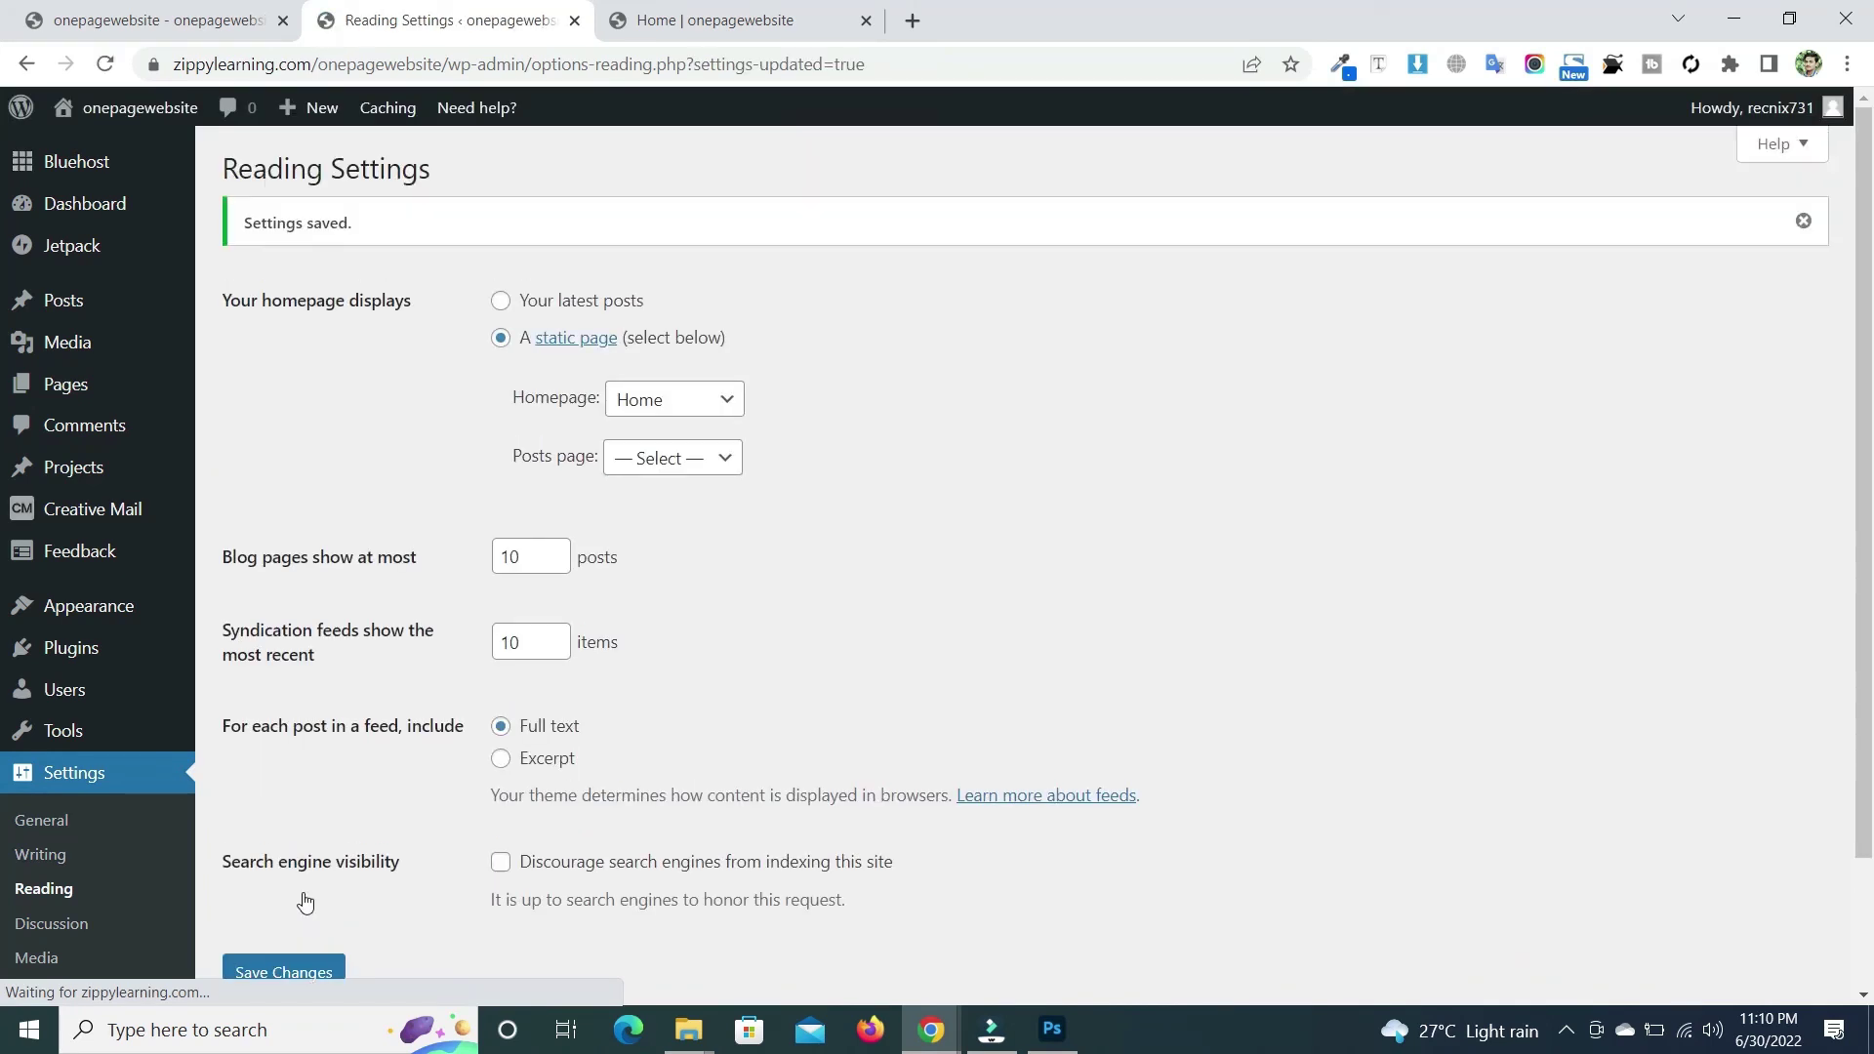
Visit the live site and test the WHAT WE DO, Our Work, OUR SKILLS and Contact menu links, returning to the page start.
left_click(122, 117)
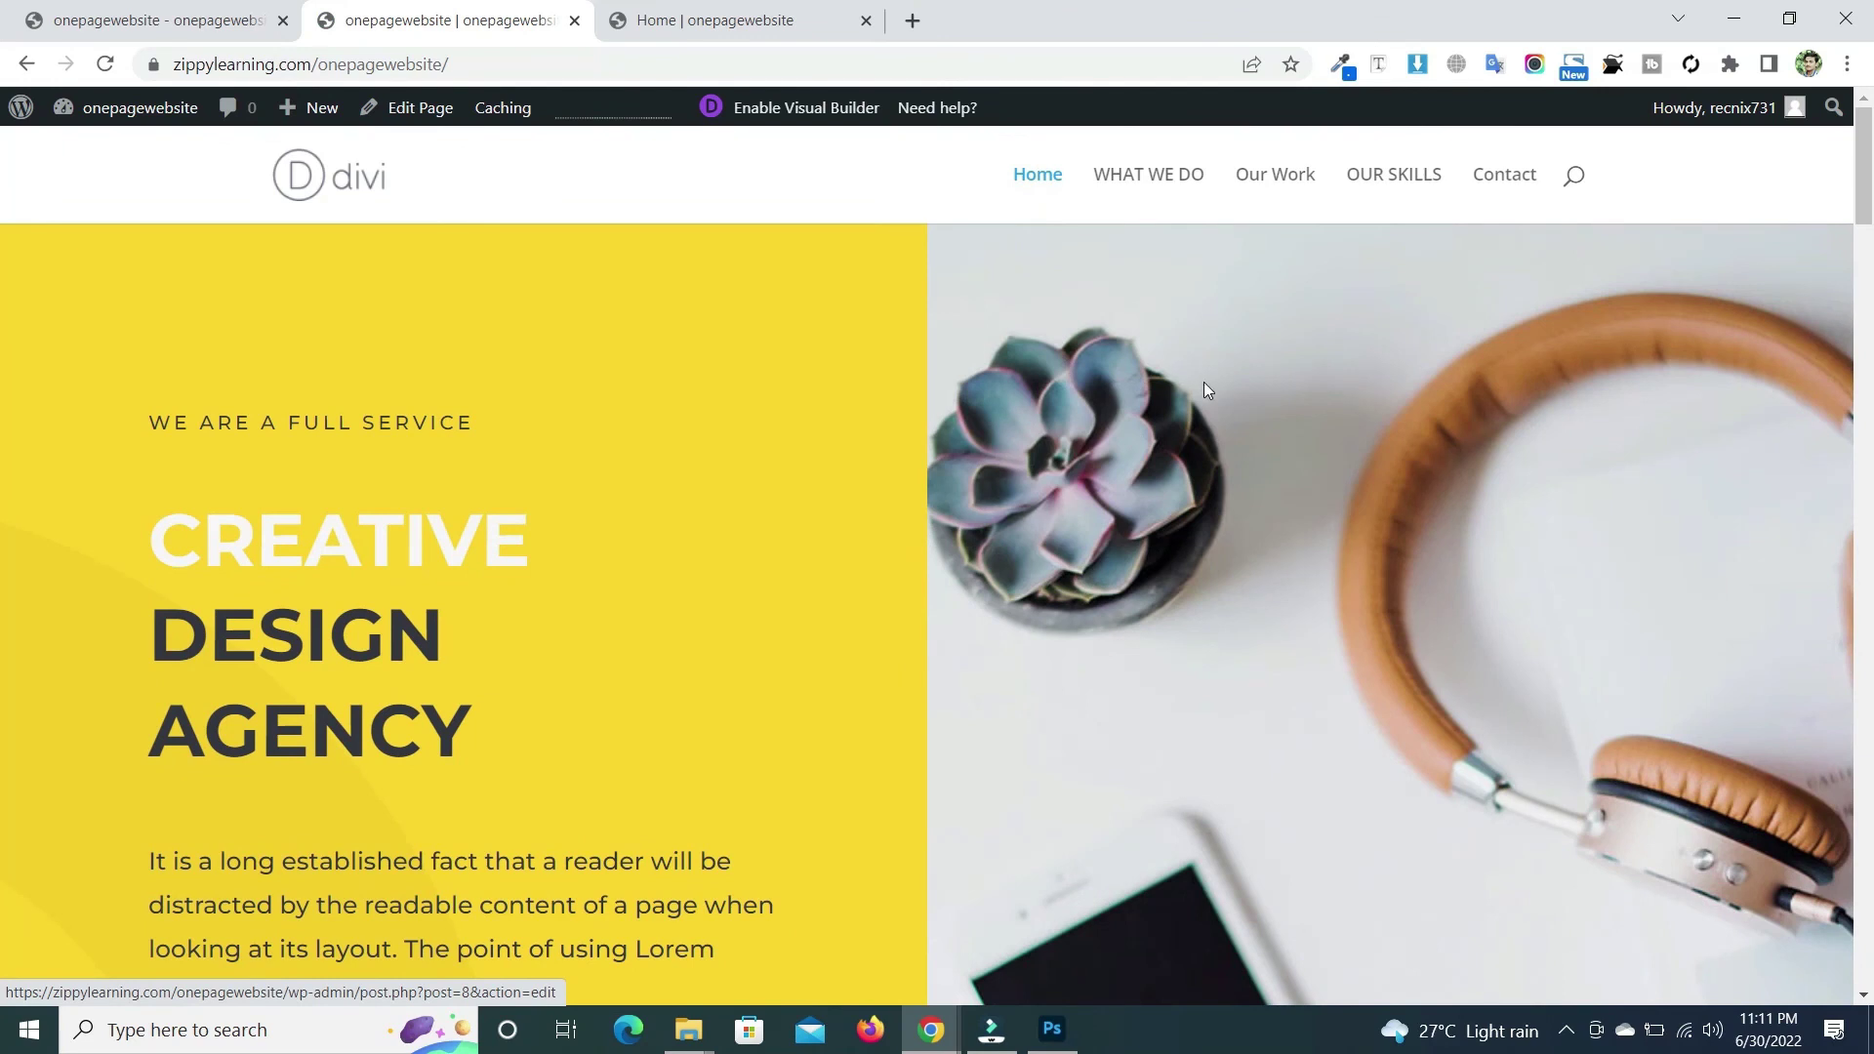
left_click_drag(1859, 217, 1865, 146)
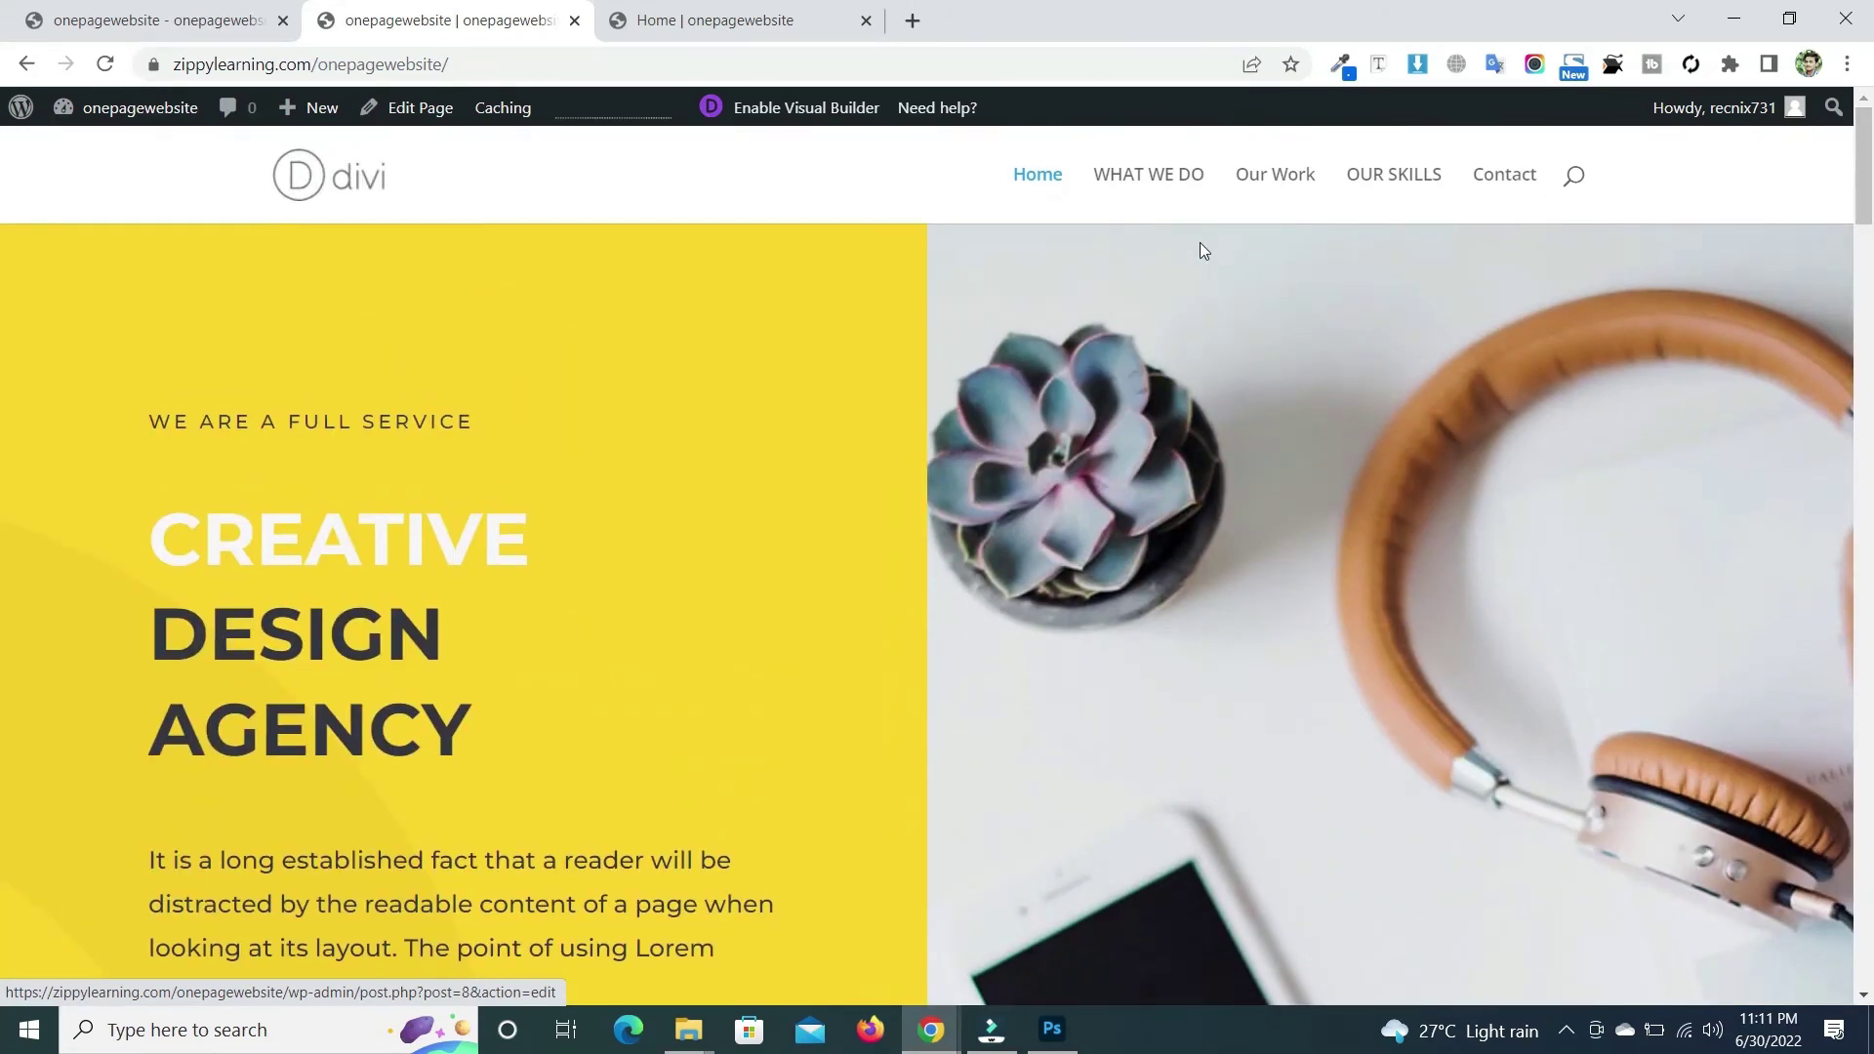
left_click(1162, 201)
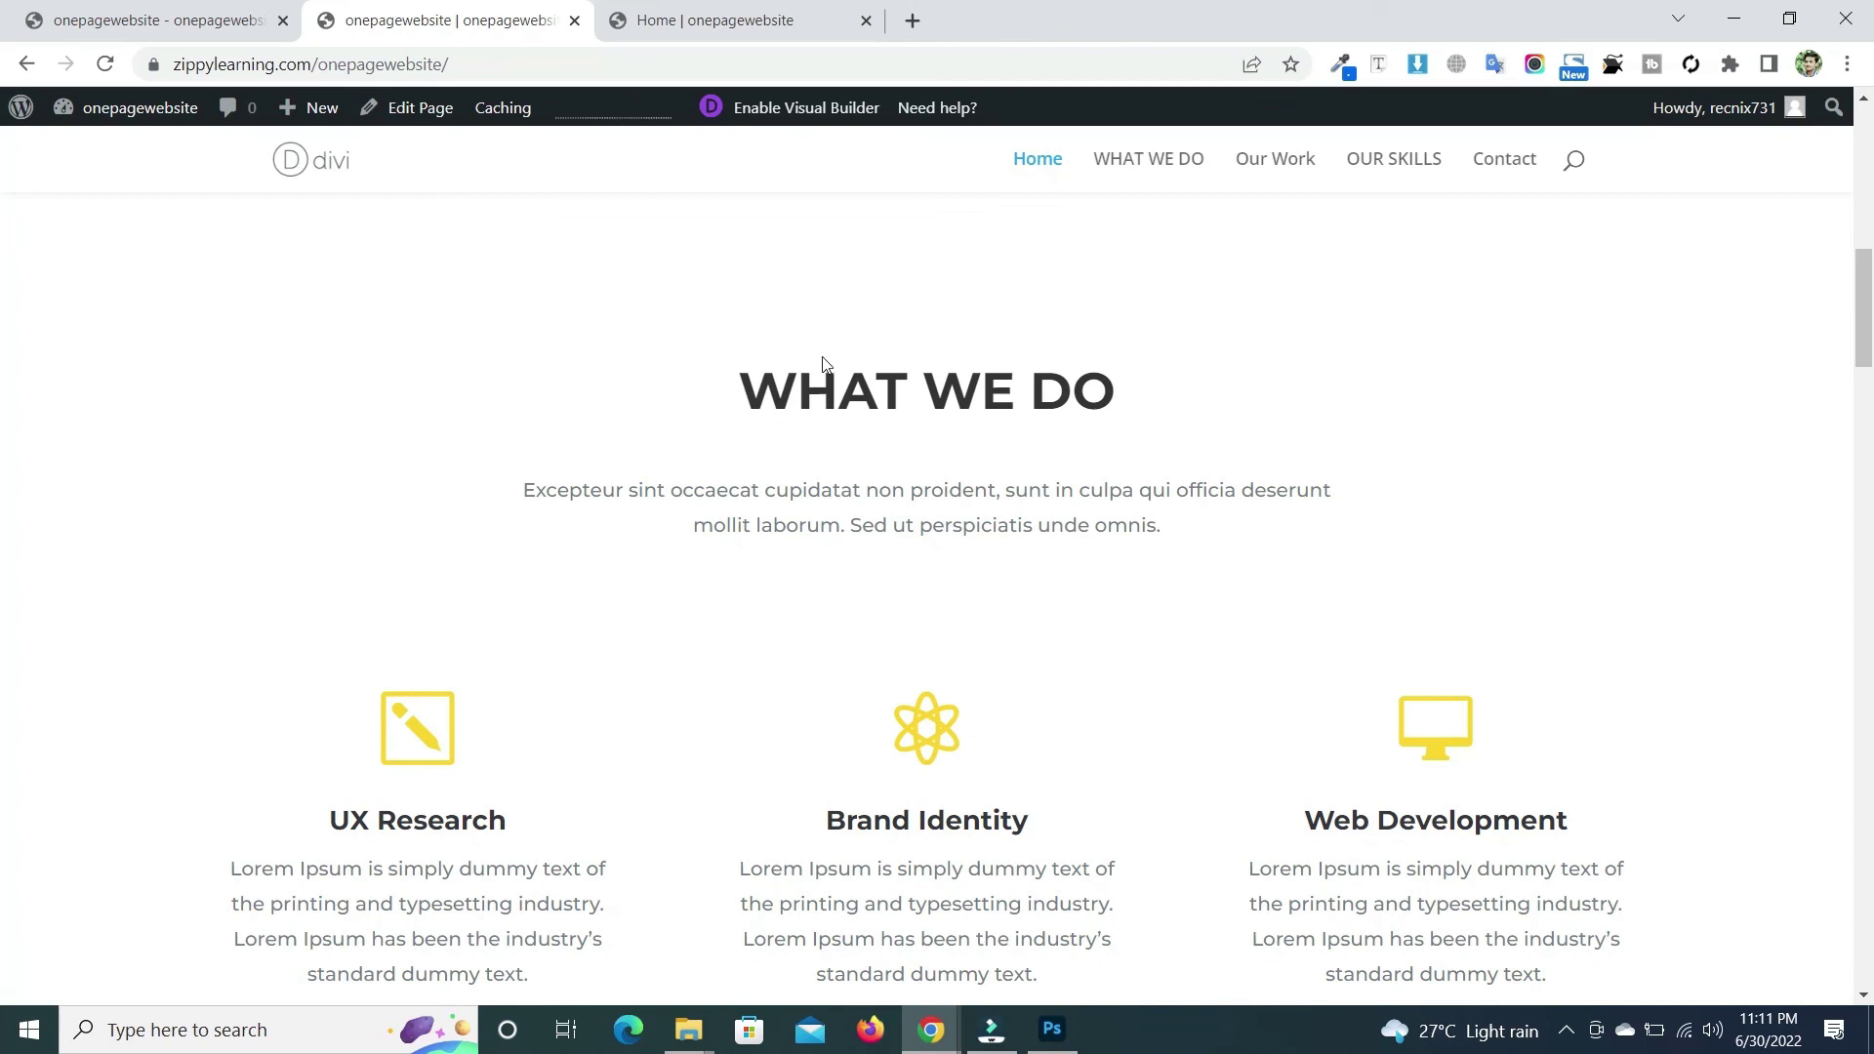
left_click(1281, 176)
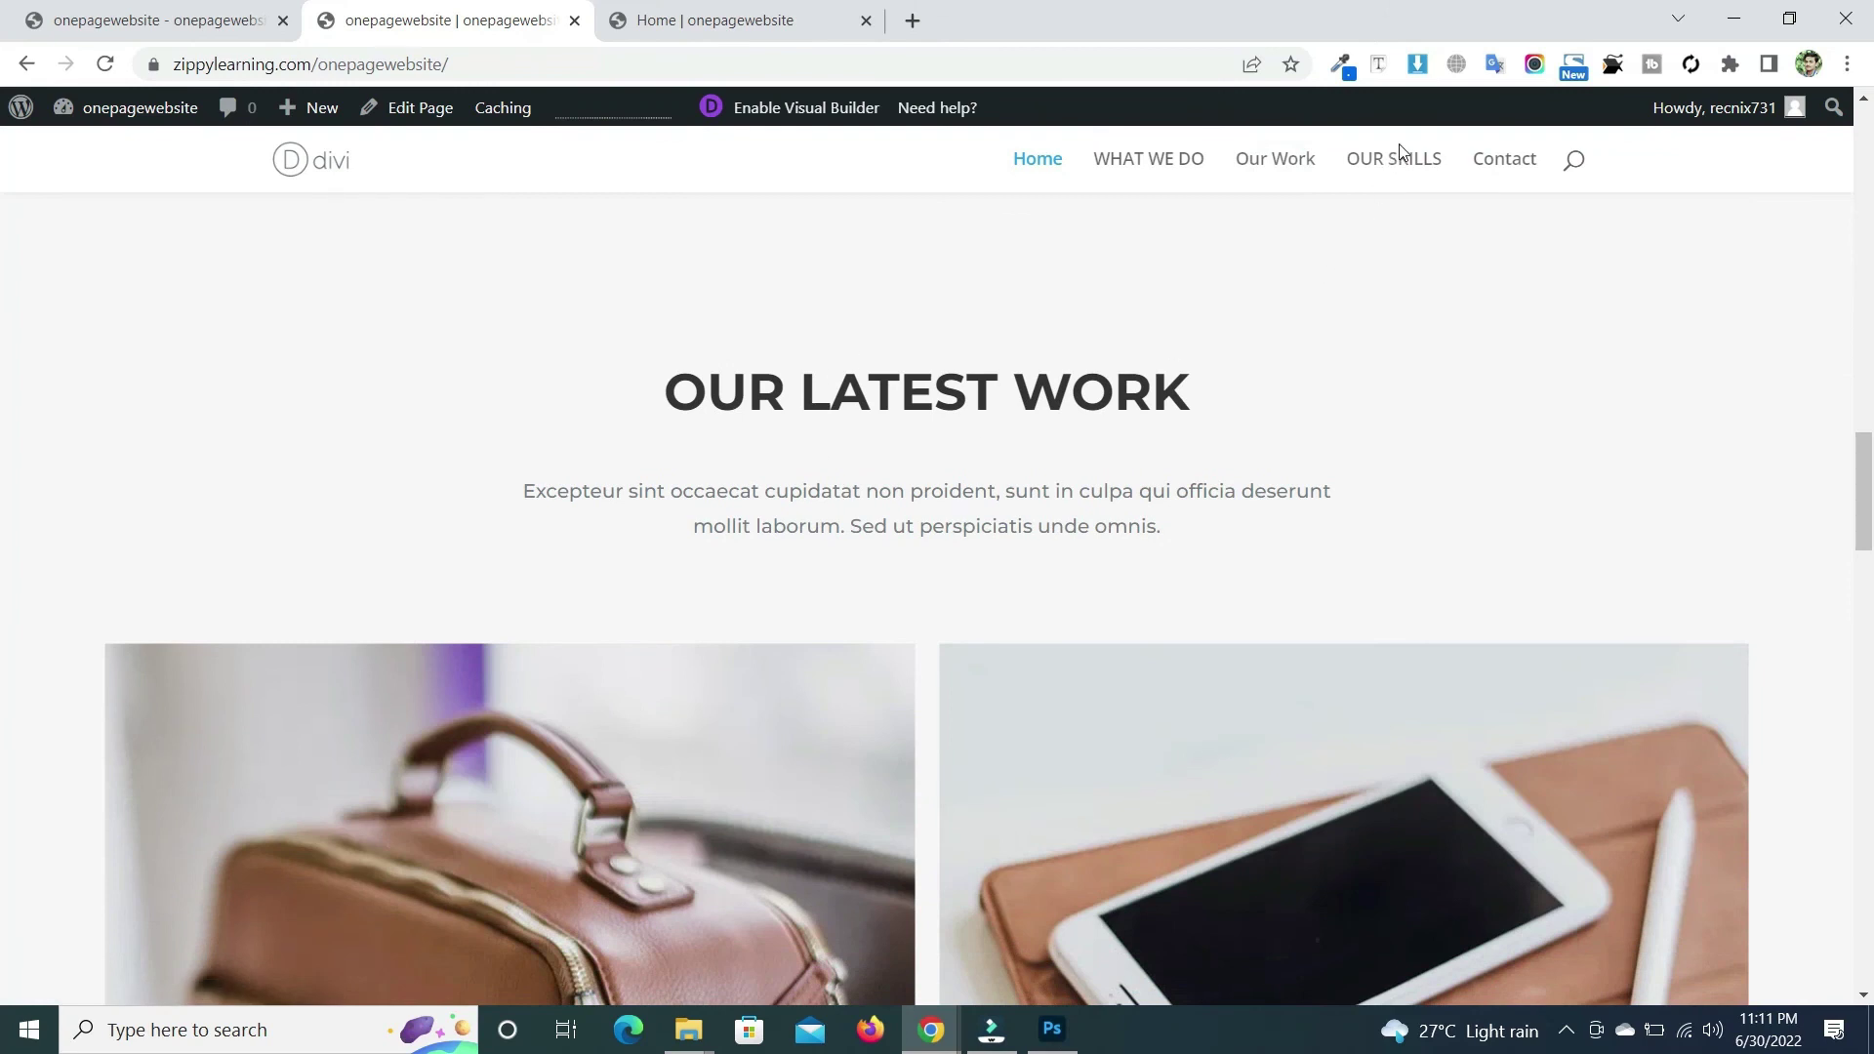
left_click(1391, 175)
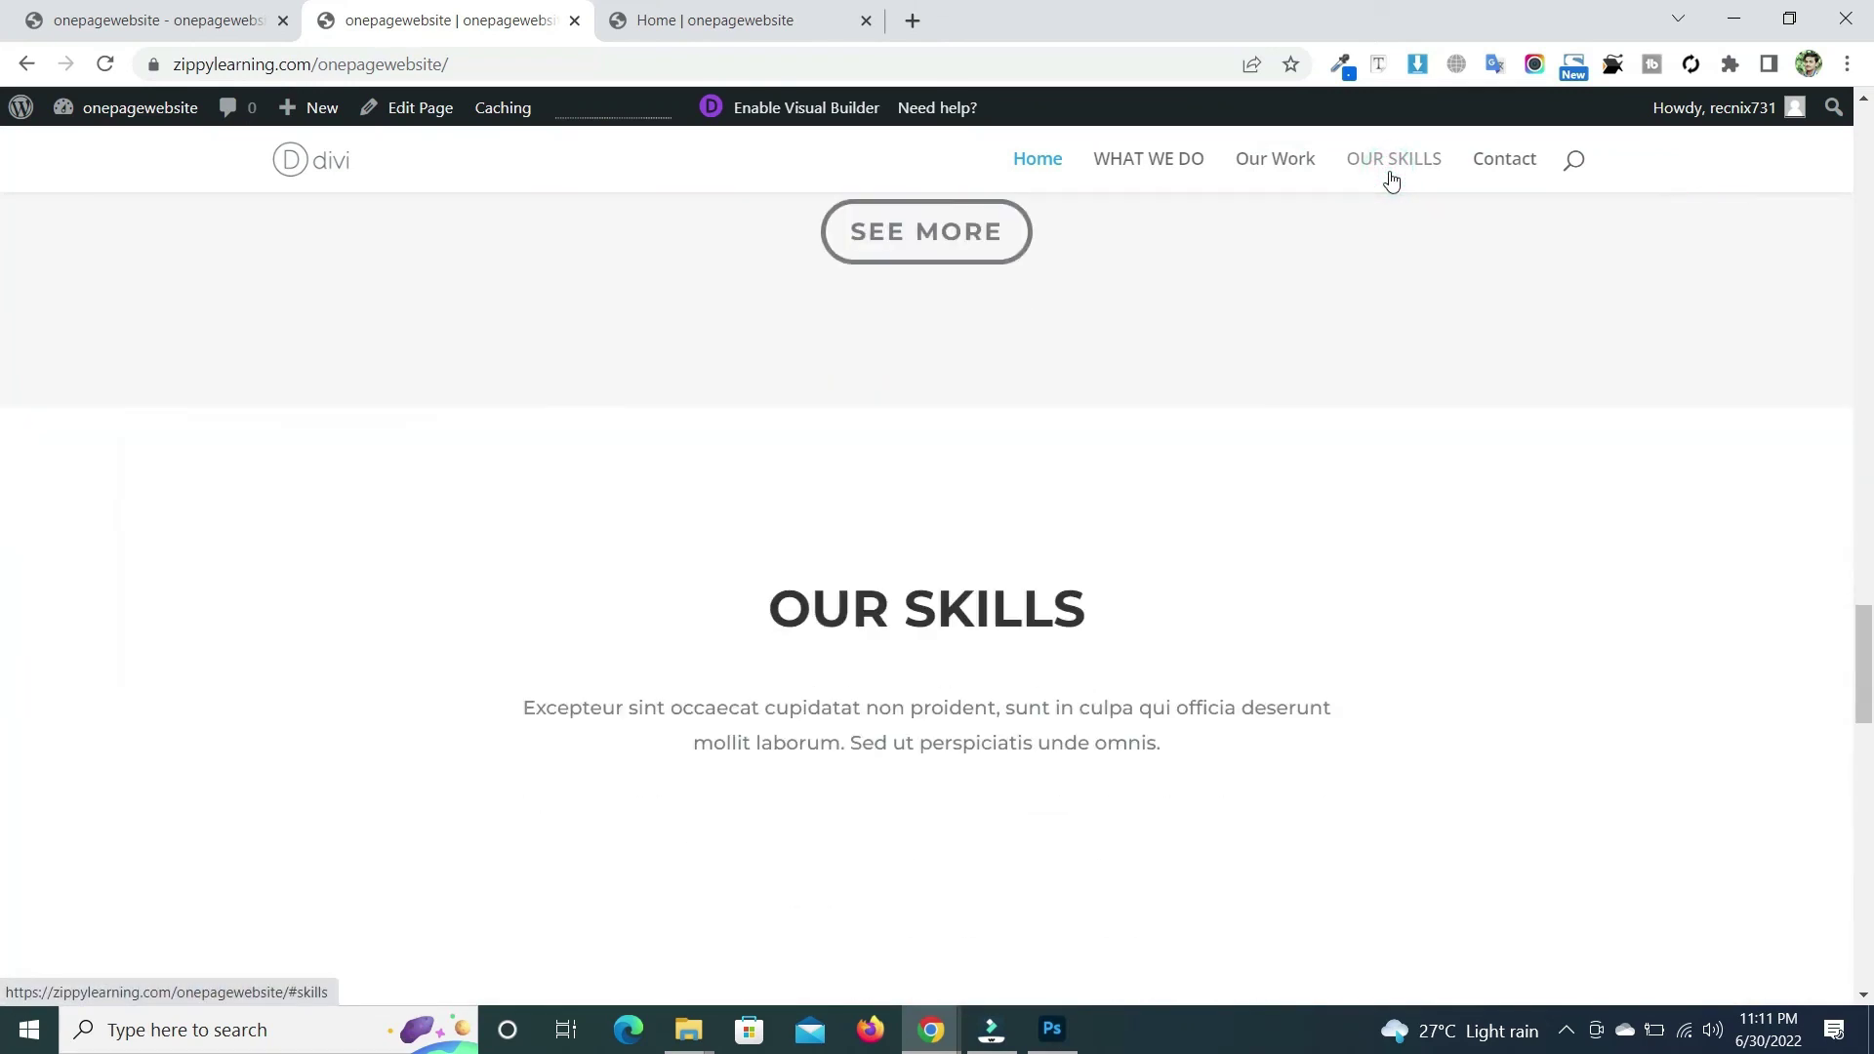
left_click(1514, 167)
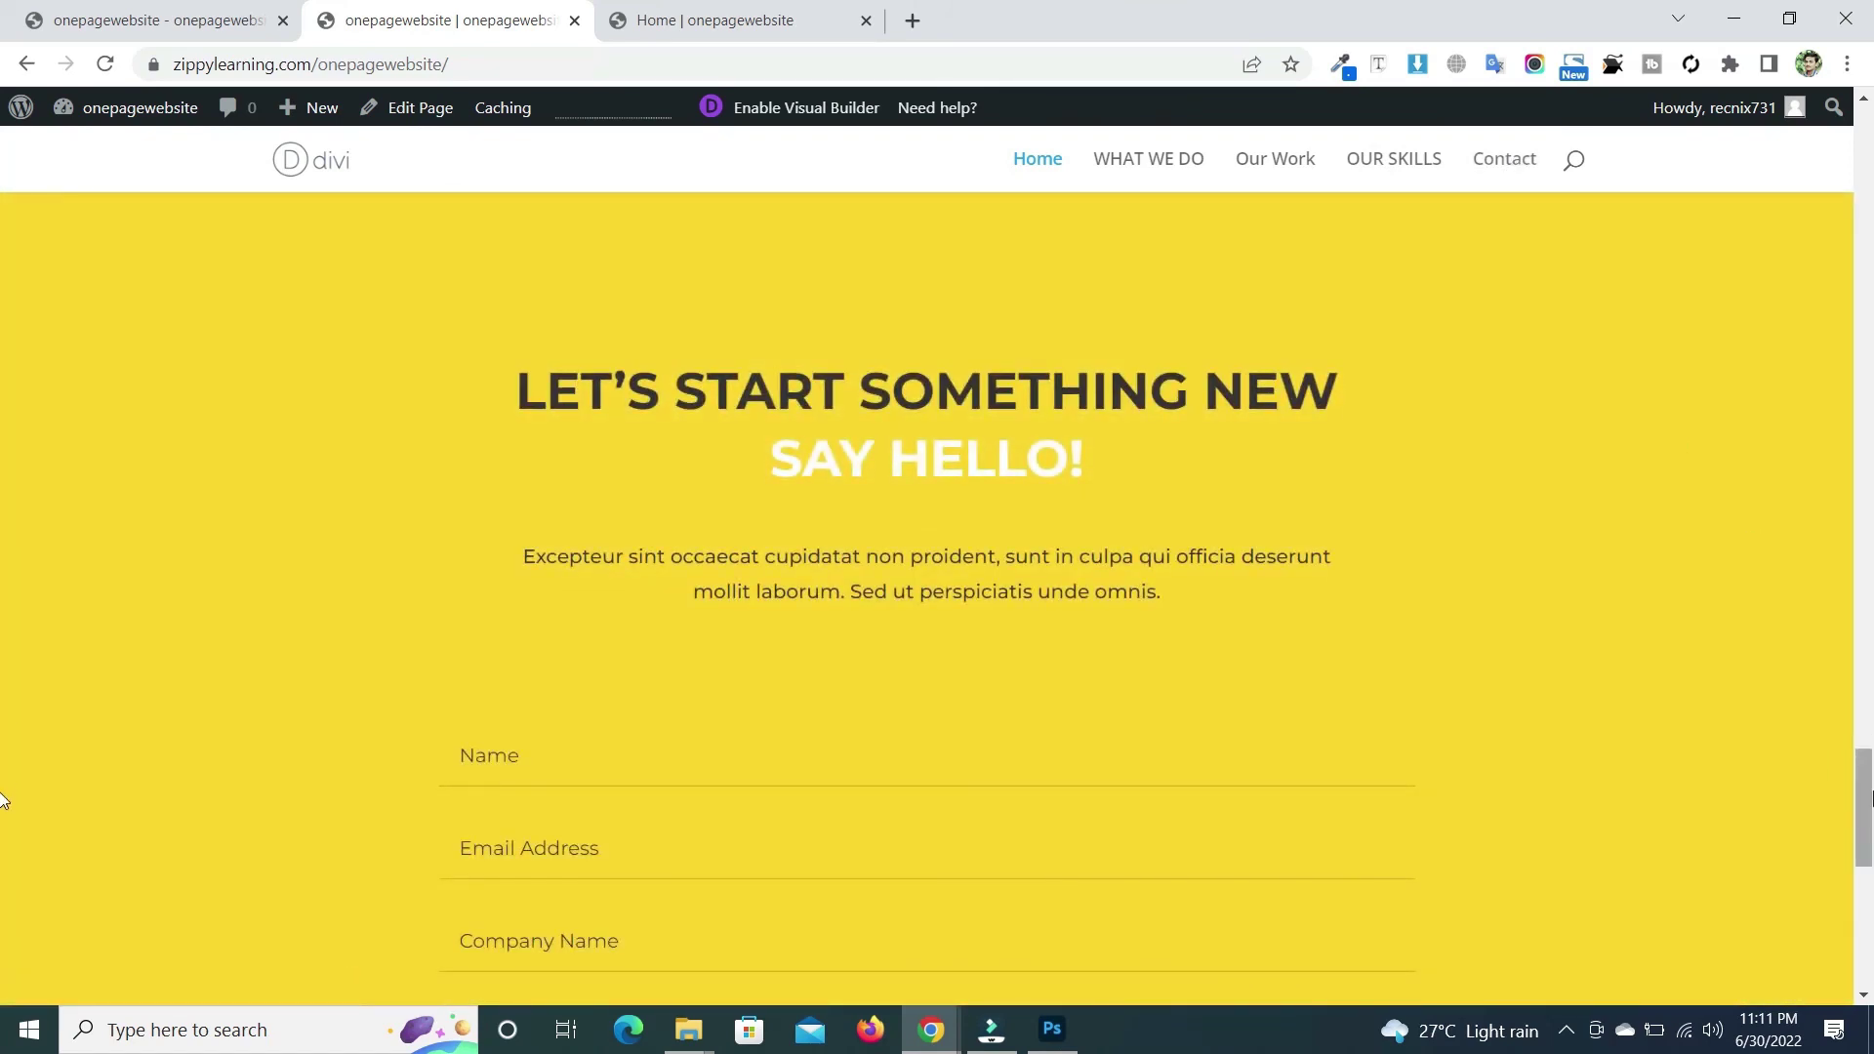
scroll(3, 708, "up", 5)
scroll(3, 708, "up", 20)
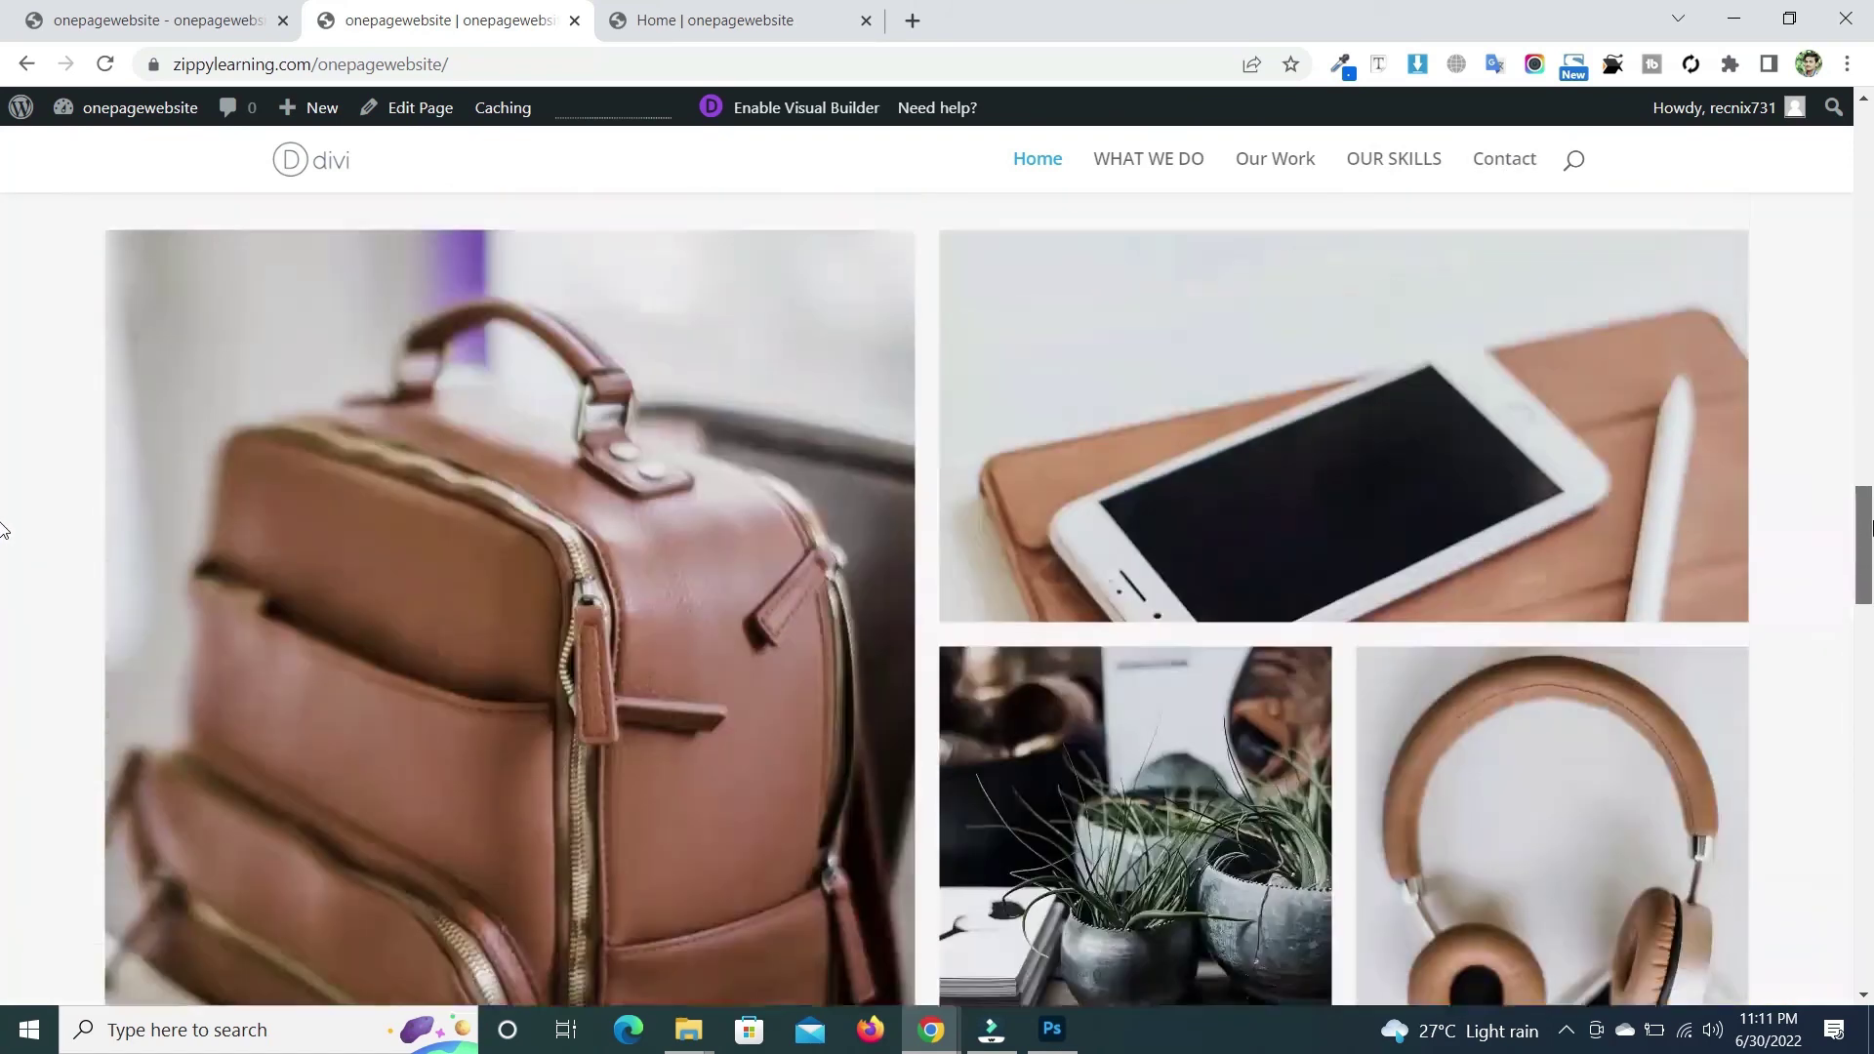
scroll(3, 306, "up", 15)
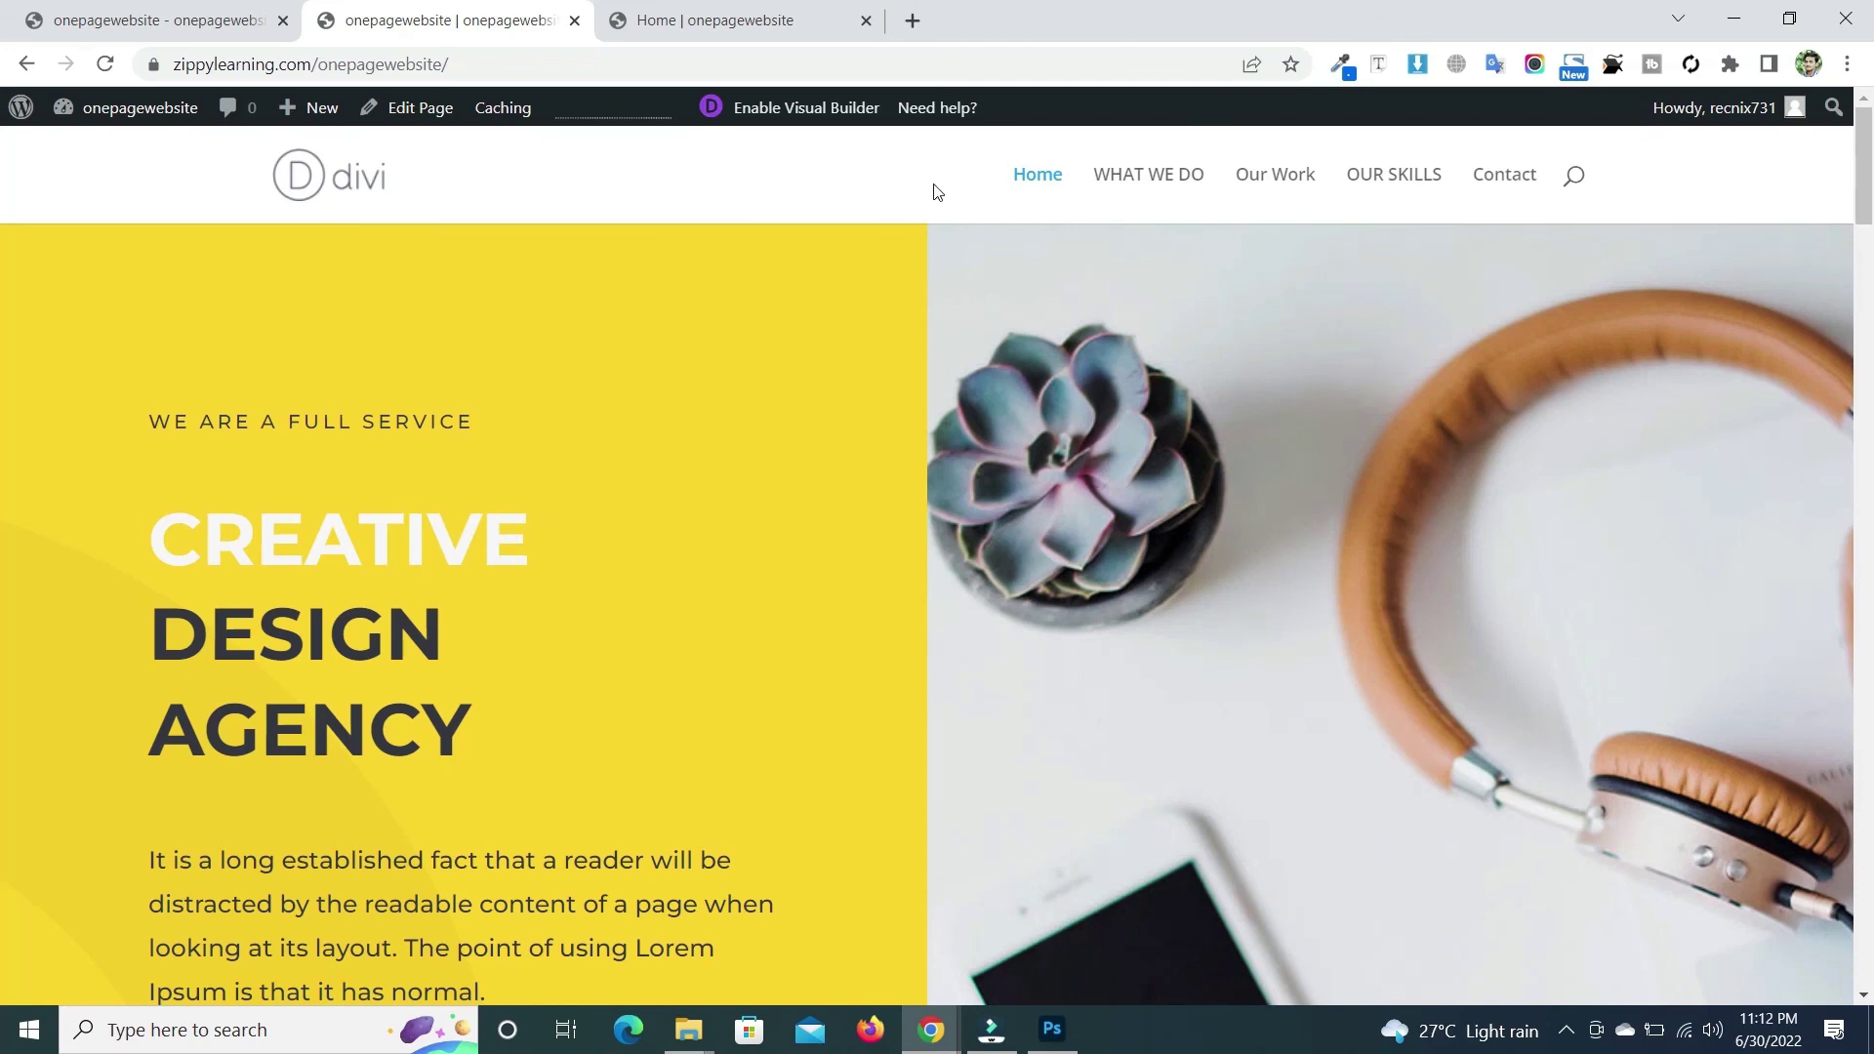
Examine the Archives and Categories widgets in the live homepage's footer.
scroll(5, 469, "down", 15)
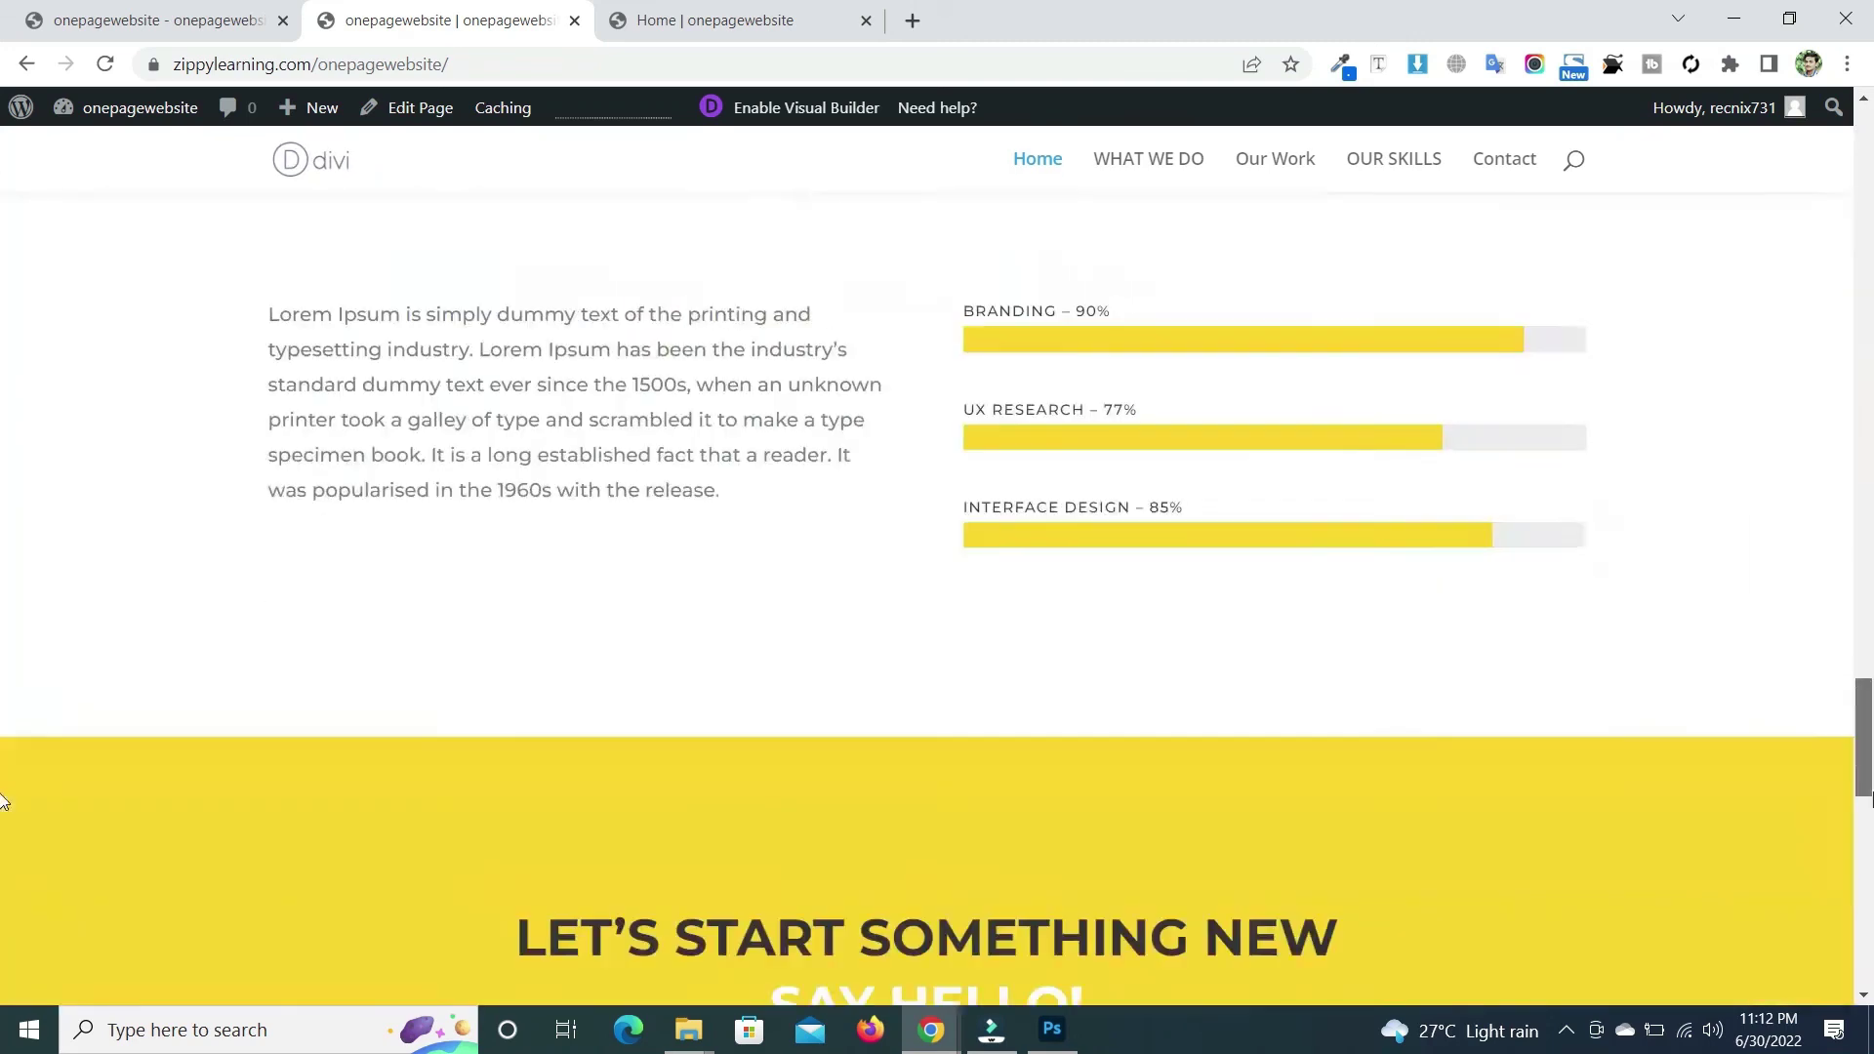
scroll(3, 800, "down", 12)
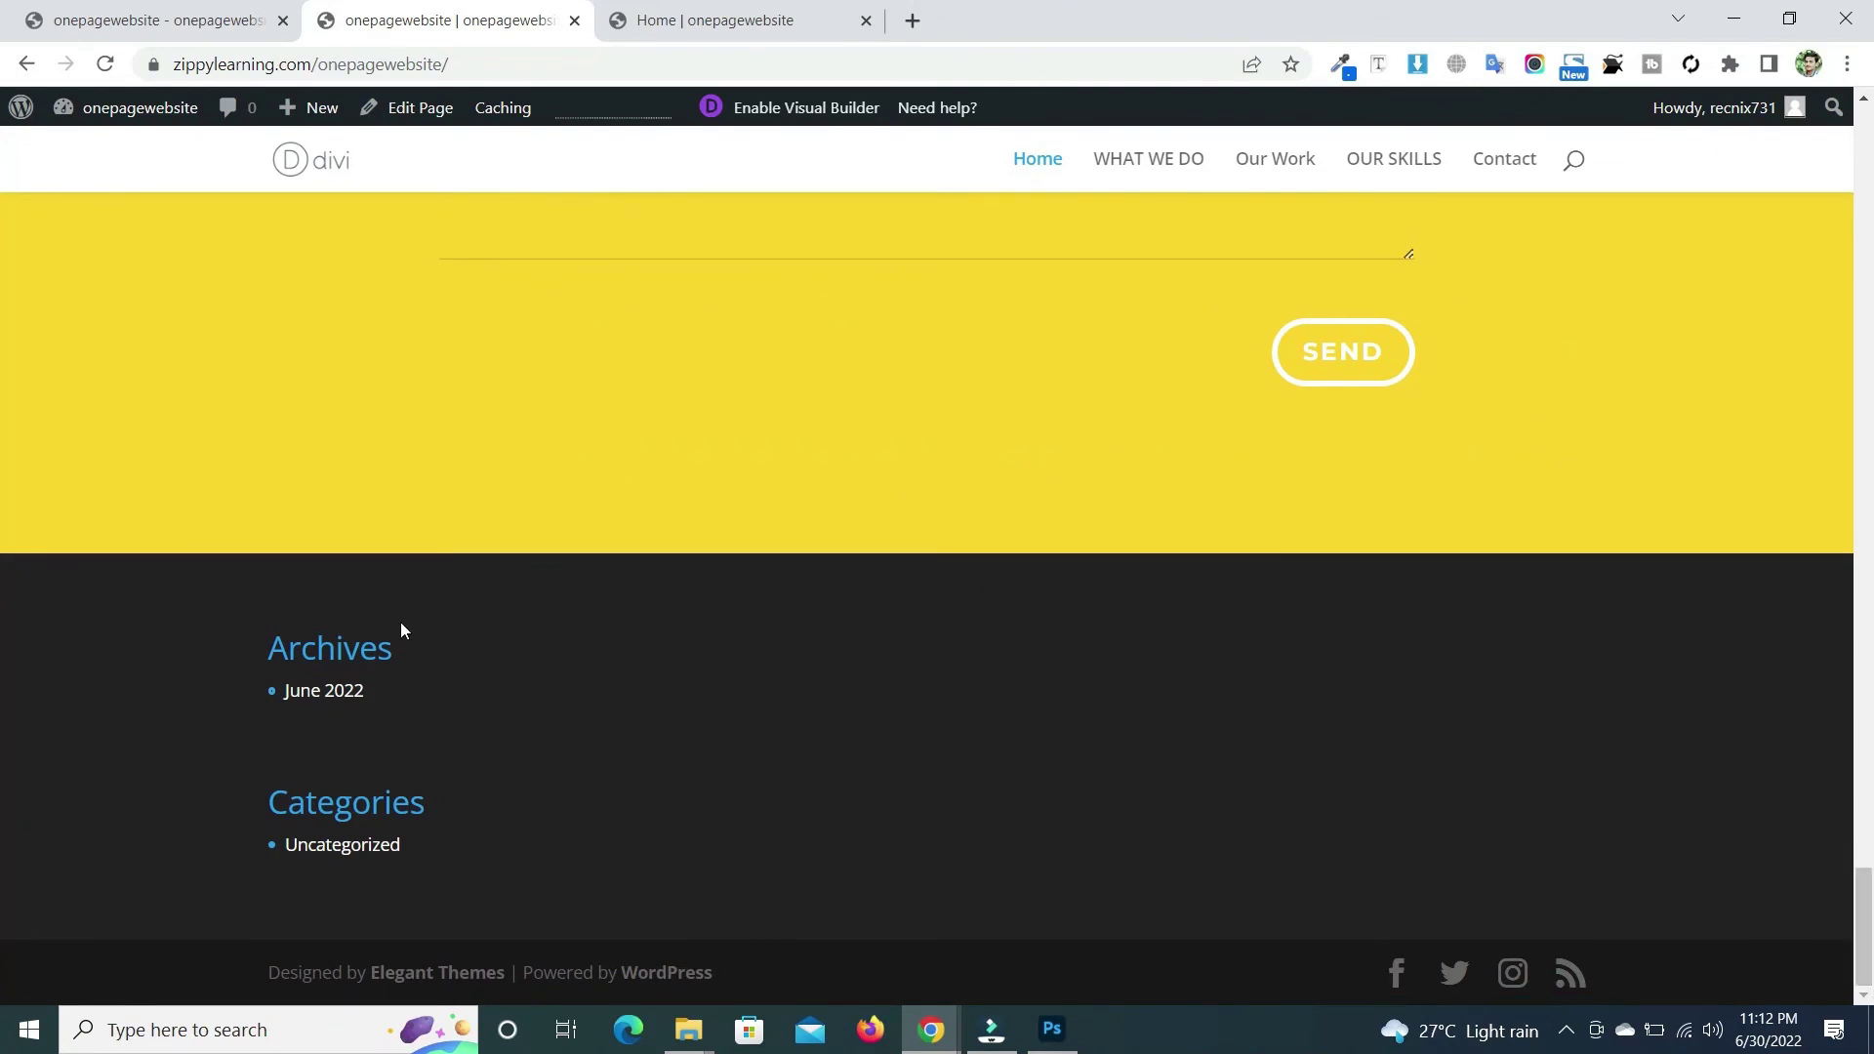
left_click_drag(235, 633, 379, 712)
left_click(448, 863)
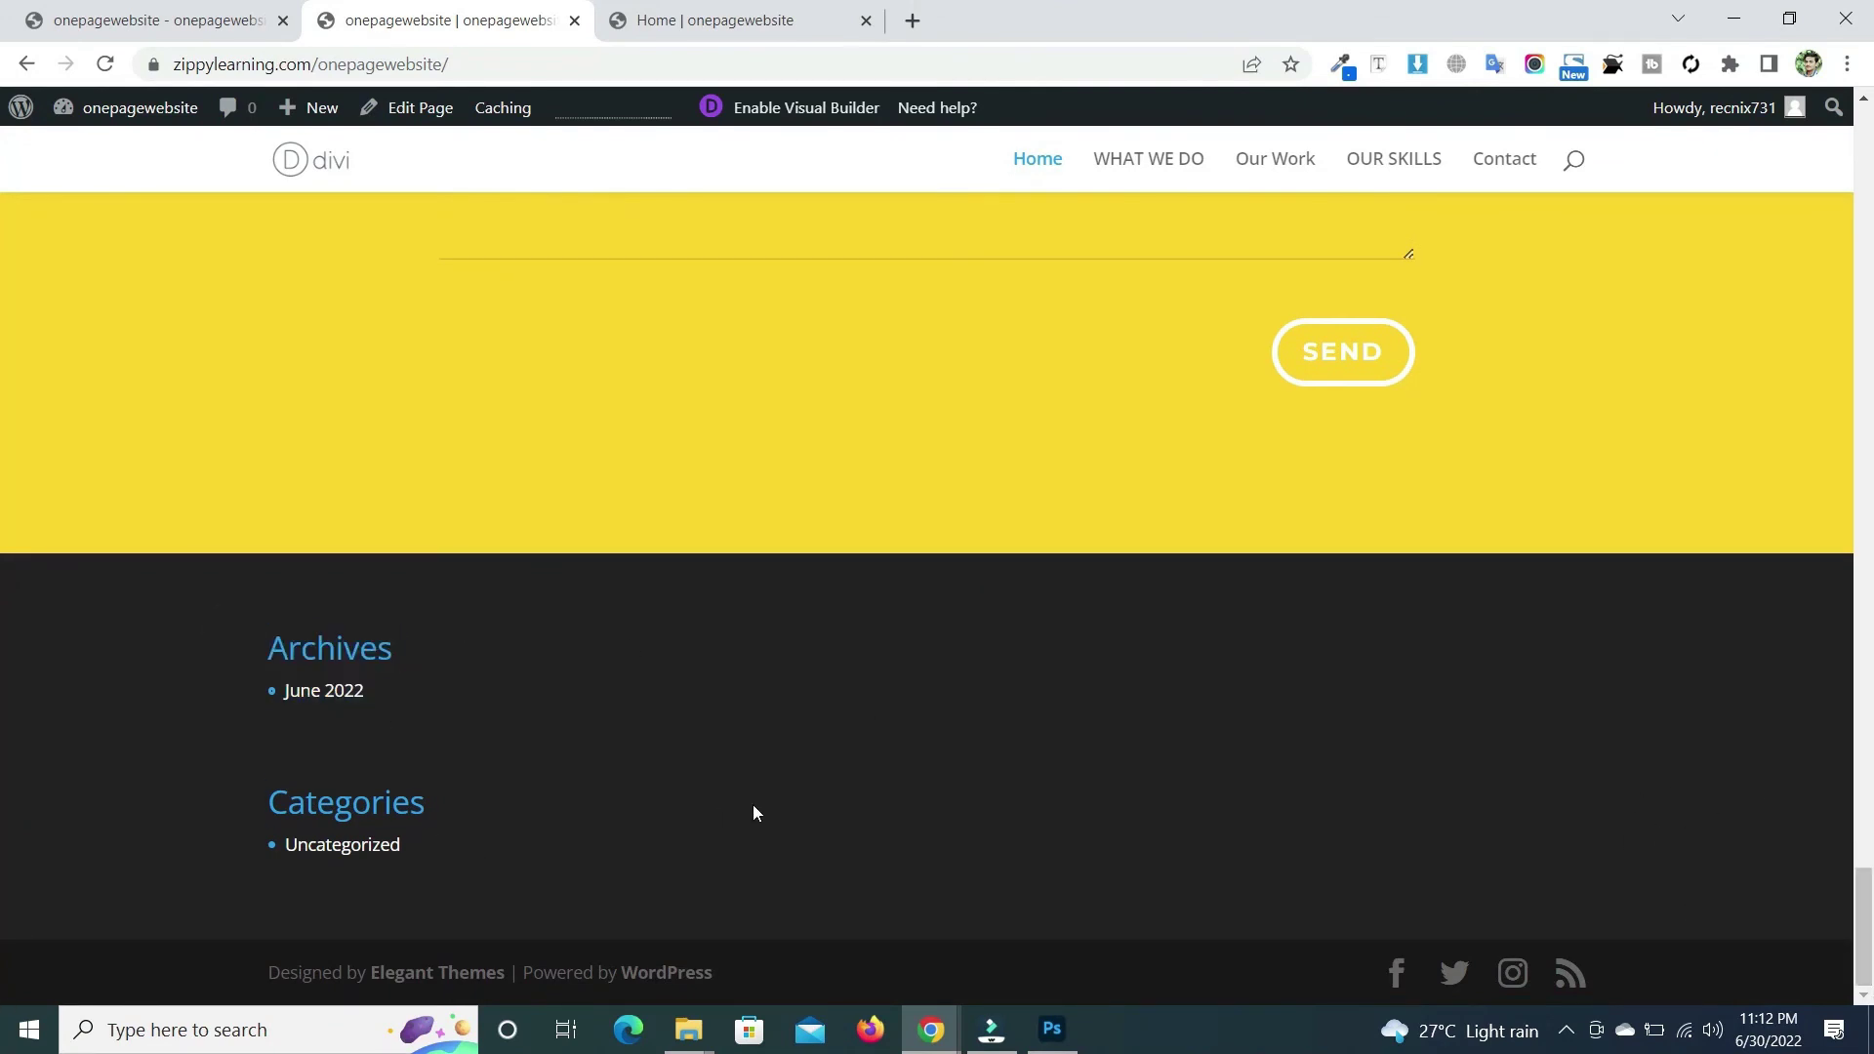